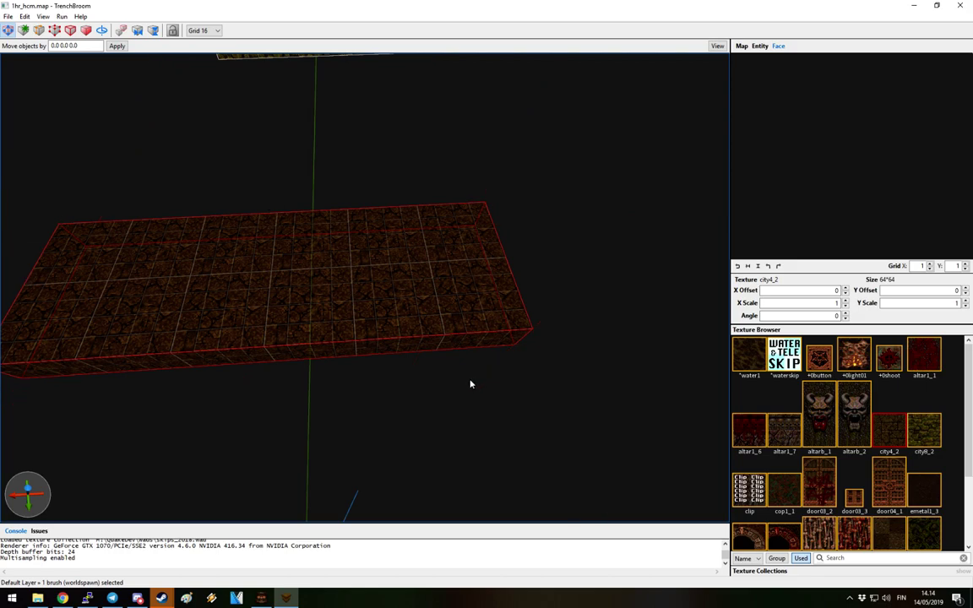
Draw a floor brush with the city4_2 texture as a wing projecting from one end of the main slab
left_click(440, 370)
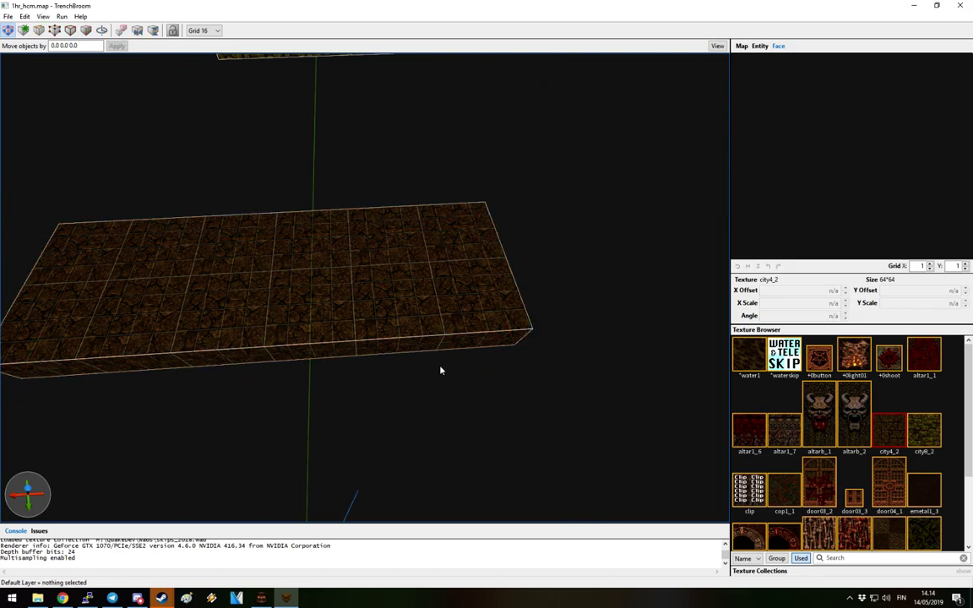
mouse_move(406, 352)
left_mouse_down()
mouse_move(554, 419)
mouse_move(549, 450)
mouse_move(488, 394)
left_mouse_up()
mouse_move(487, 395)
right_mouse_down()
mouse_move(404, 343)
mouse_move(456, 262)
right_mouse_up()
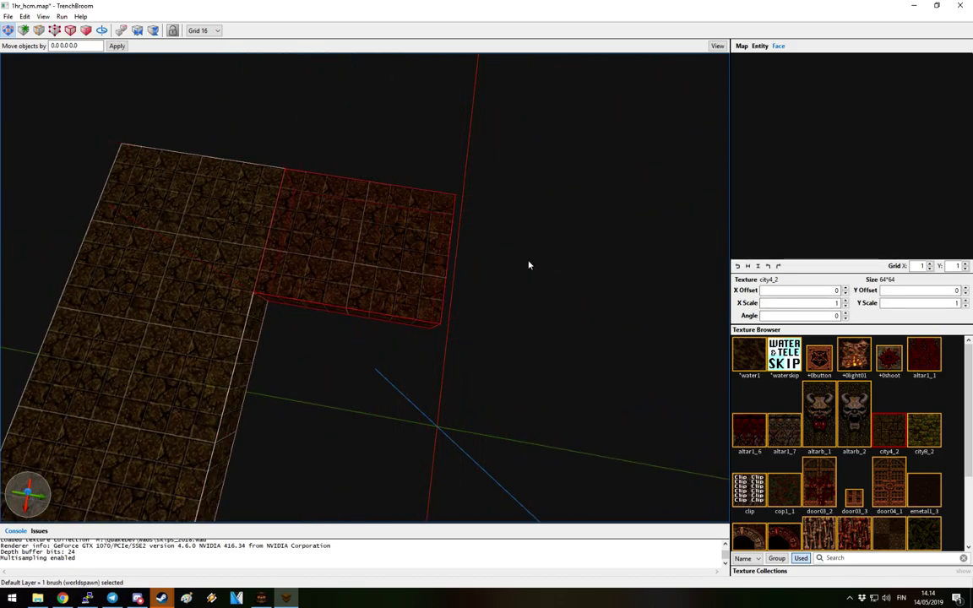
scroll(450, 302, "up", 2)
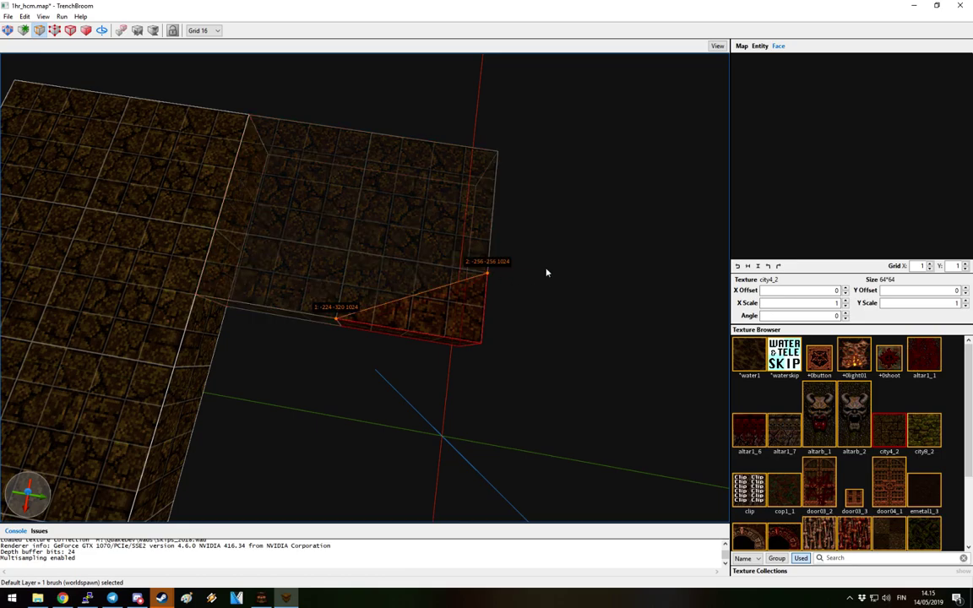
key("Escape")
mouse_move(546, 272)
right_mouse_down()
mouse_move(478, 241)
mouse_move(380, 221)
mouse_move(597, 370)
mouse_move(353, 364)
right_mouse_up()
left_click_drag(352, 364, 188, 334)
left_click(376, 341)
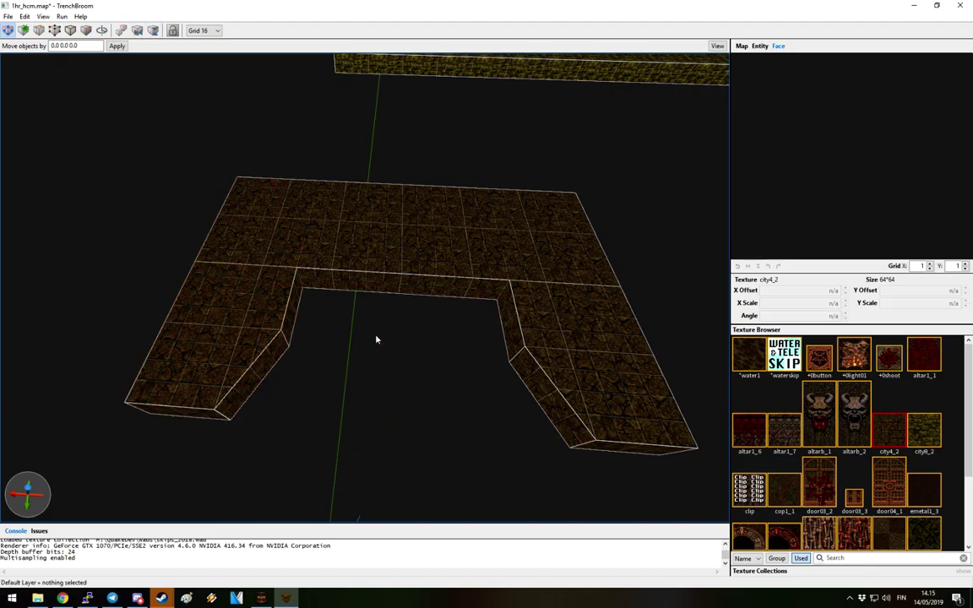
Draw a step brush of about 192 by 64 by 16 units in the gap between the two wings
scroll(382, 342, "up", 5)
mouse_move(172, 241)
left_mouse_down()
mouse_move(410, 288)
mouse_move(495, 340)
mouse_move(510, 321)
left_mouse_up()
scroll(486, 278, "up", 6)
scroll(466, 193, "down", 10)
key("Escape")
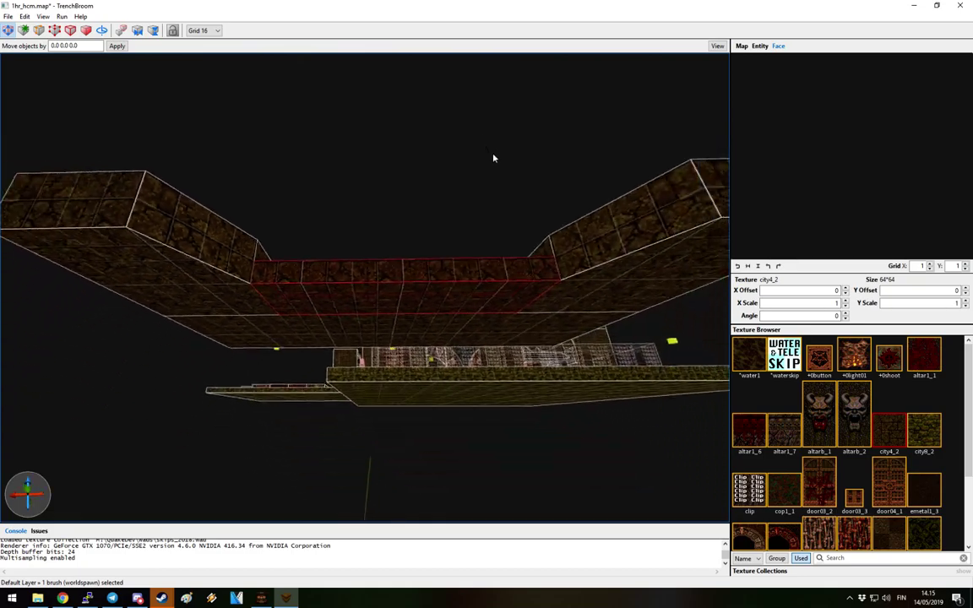
Draw a lower floor slab beneath the wings and step, 384 by 192 units and 16 units thick
middle_click_drag(176, 275, 248, 335)
mouse_move(295, 302)
left_mouse_down()
mouse_move(373, 206)
mouse_move(560, 183)
mouse_move(522, 172)
mouse_move(462, 186)
mouse_move(632, 206)
left_mouse_up()
mouse_move(632, 206)
right_mouse_down()
mouse_move(525, 178)
mouse_move(670, 268)
mouse_move(479, 322)
right_mouse_up()
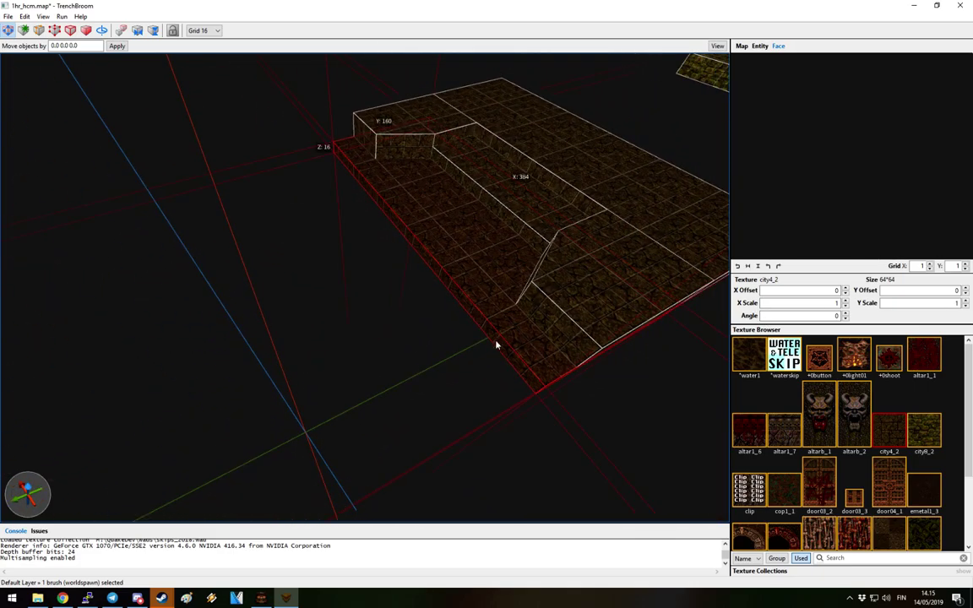
scroll(496, 345, "down", 2)
mouse_move(496, 343)
left_mouse_down("shift")
mouse_move(365, 363)
mouse_move(444, 355)
left_mouse_up("shift")
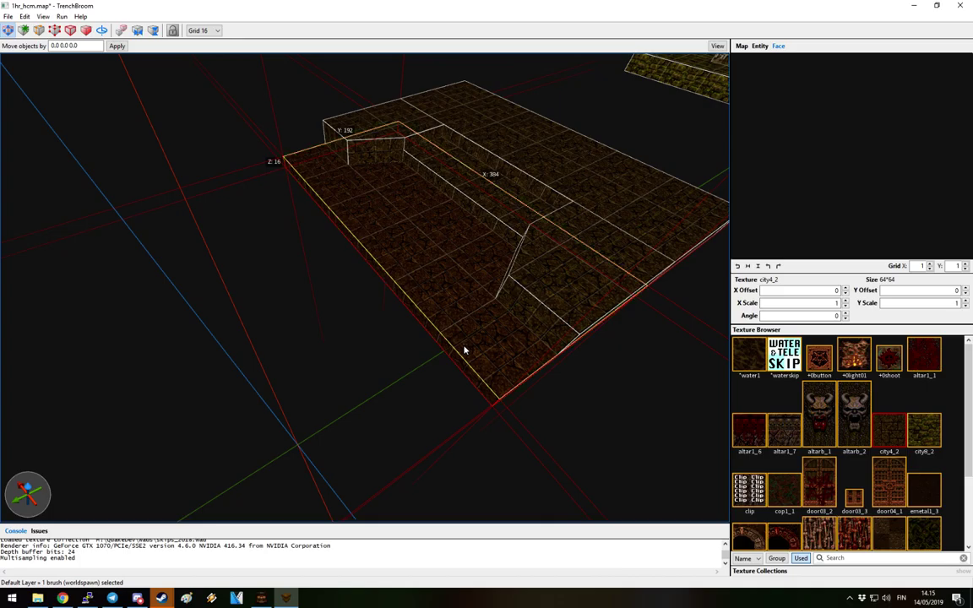
right_click_drag(464, 349, 491, 352)
key("Escape")
right_click_drag(407, 348, 433, 274)
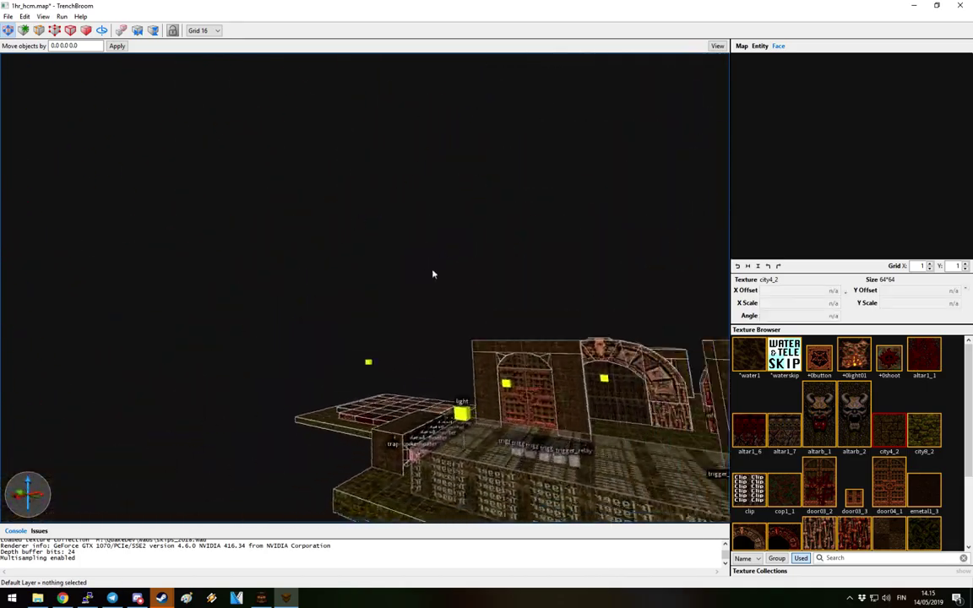
scroll(432, 274, "up", 10)
mouse_move(467, 413)
left_mouse_down()
mouse_move(169, 326)
mouse_move(212, 315)
mouse_move(253, 122)
left_mouse_up()
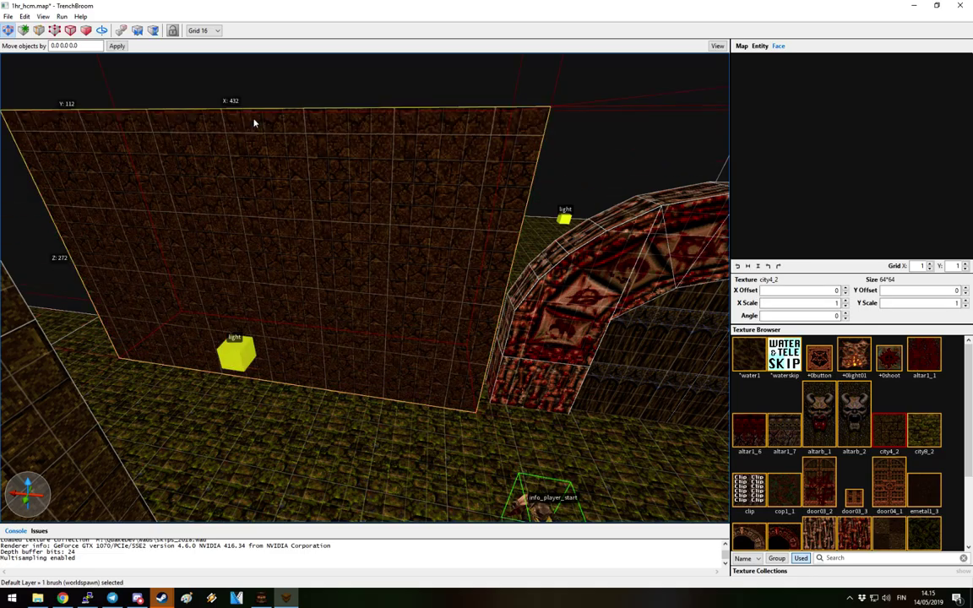
key("ctrl+z")
Duplicate an existing archway with its recessed door and align the copy on the rear of the new platform
scroll(510, 319, "down", 15)
mouse_move(630, 278)
right_mouse_down()
mouse_move(321, 384)
mouse_move(239, 382)
mouse_move(382, 395)
mouse_move(503, 293)
mouse_move(404, 388)
mouse_move(430, 306)
mouse_move(459, 316)
mouse_move(450, 387)
mouse_move(458, 377)
mouse_move(393, 371)
mouse_move(319, 387)
mouse_move(372, 347)
mouse_move(527, 340)
mouse_move(514, 346)
right_mouse_up()
scroll(243, 413, "up", 5)
scroll(404, 389, "up", 3)
key("bracketleft")
key("bracketleft")
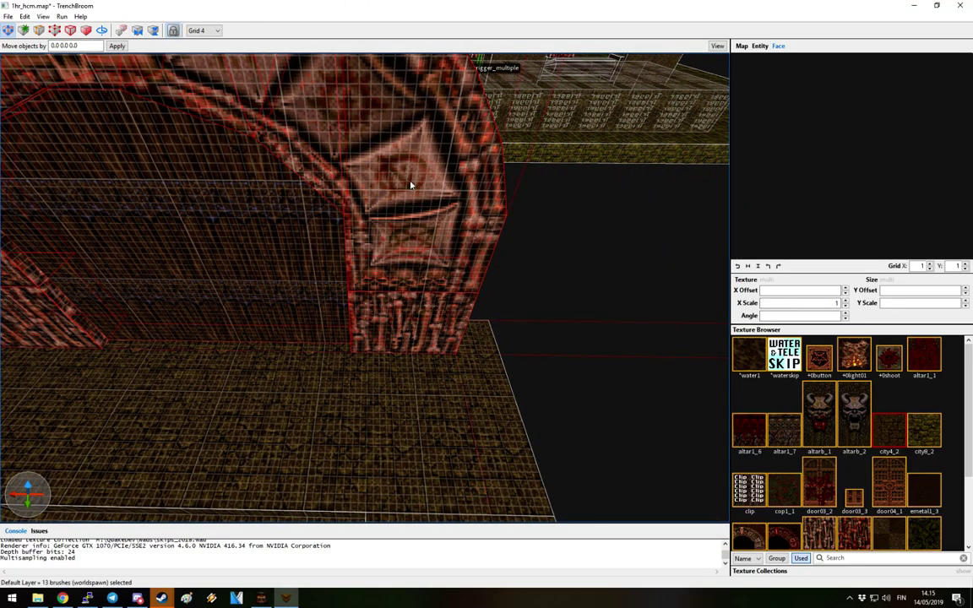
key("bracketright")
right_click_drag(467, 283, 461, 290)
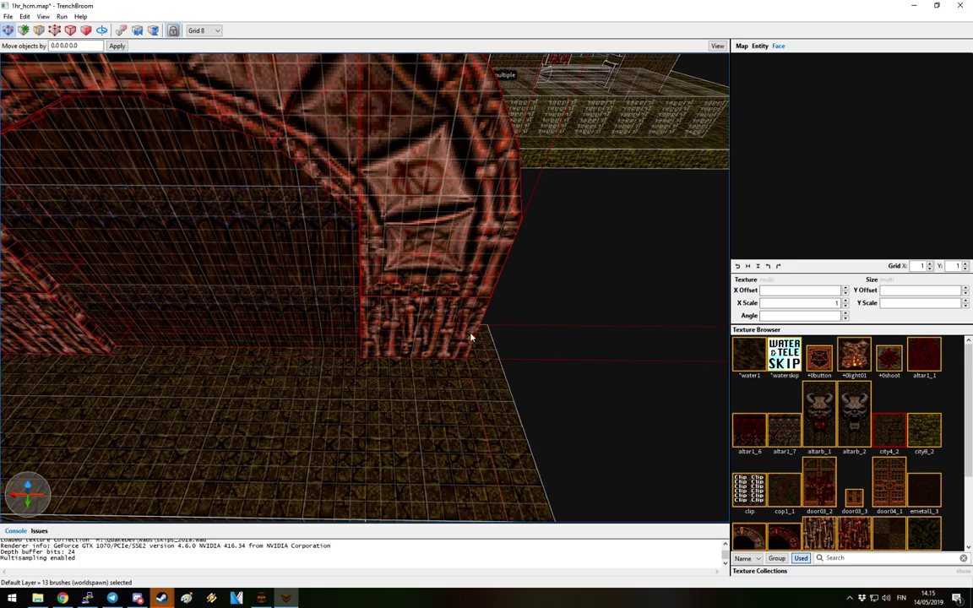
mouse_move(556, 374)
right_mouse_down()
mouse_move(460, 373)
mouse_move(555, 350)
mouse_move(507, 346)
mouse_move(454, 319)
mouse_move(486, 333)
mouse_move(597, 317)
mouse_move(371, 318)
mouse_move(402, 320)
right_mouse_up()
key("bracketright")
key("Escape")
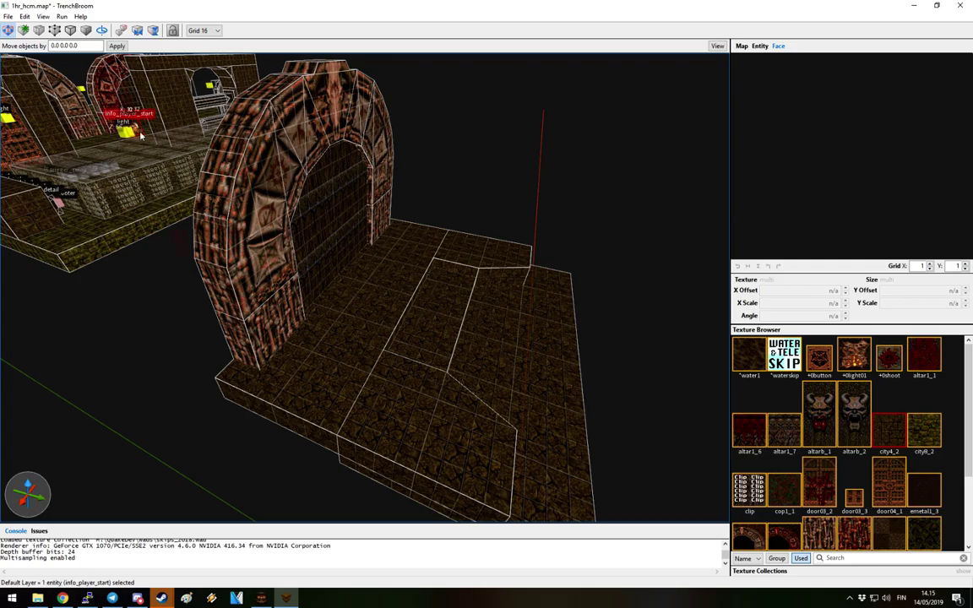
Move the info_player_start entity onto the platform in front of the copied archway and set the grid to 8
key("ctrl+u")
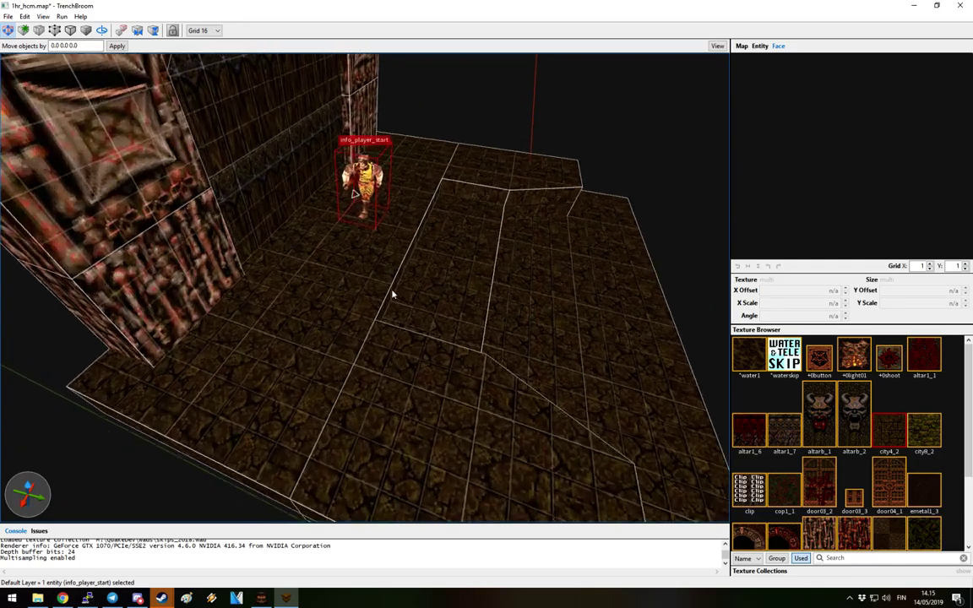
right_click_drag(408, 288, 685, 391, "alt")
key("minus")
key("Escape")
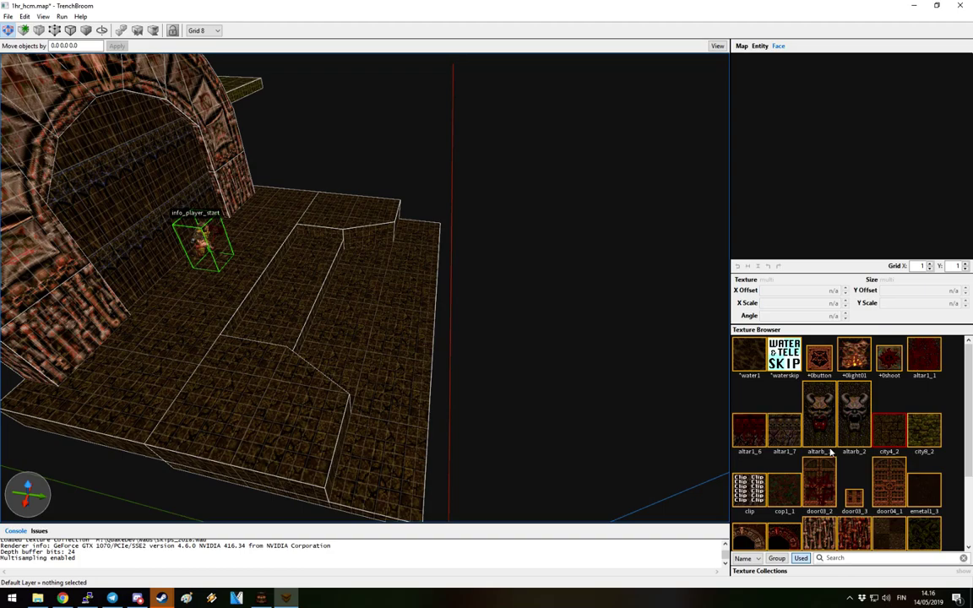
Extend the lower floor slab outward, away from the platform, to a length of about 448 units
mouse_move(629, 387)
right_mouse_down()
mouse_move(400, 350)
mouse_move(321, 273)
mouse_move(401, 292)
right_mouse_up()
left_click(317, 263)
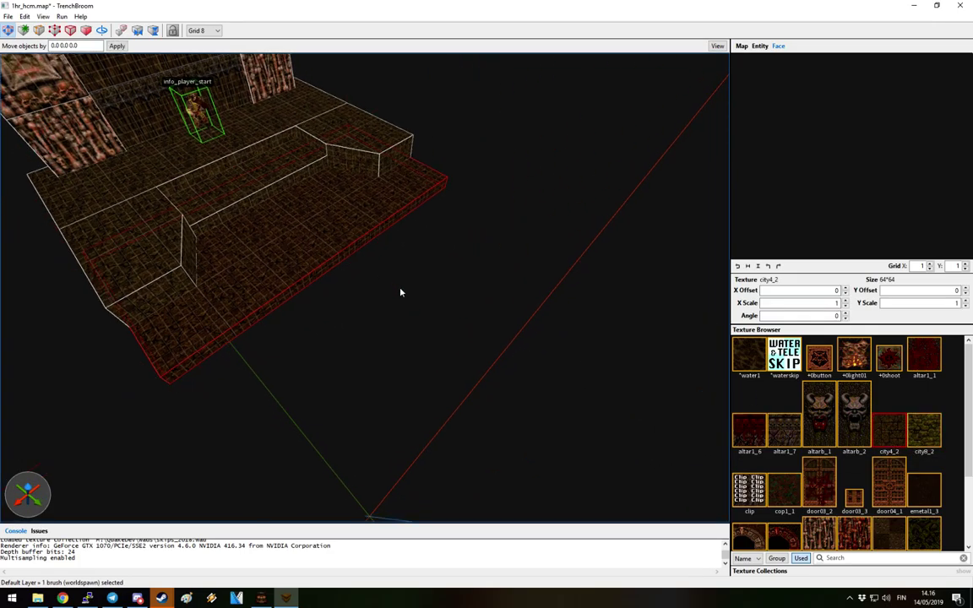
scroll(326, 273, "up", 3)
mouse_move(320, 267)
left_mouse_down("shift")
mouse_move(503, 371)
mouse_move(693, 456)
mouse_move(581, 413)
left_mouse_up("shift")
mouse_move(580, 413)
right_mouse_down()
mouse_move(656, 404)
mouse_move(593, 343)
mouse_move(565, 286)
right_mouse_up()
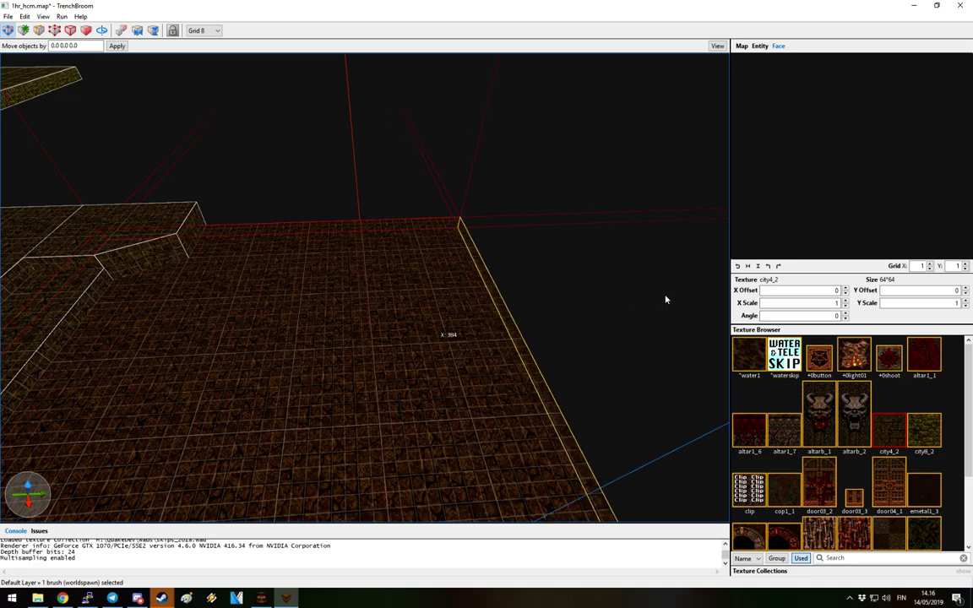
left_click(590, 325)
Apply the city8_2 texture to the step brush between the two wings
scroll(533, 354, "down", 5)
mouse_move(532, 354)
right_mouse_down()
mouse_move(372, 343)
mouse_move(380, 304)
mouse_move(423, 319)
right_mouse_up()
left_click(421, 319)
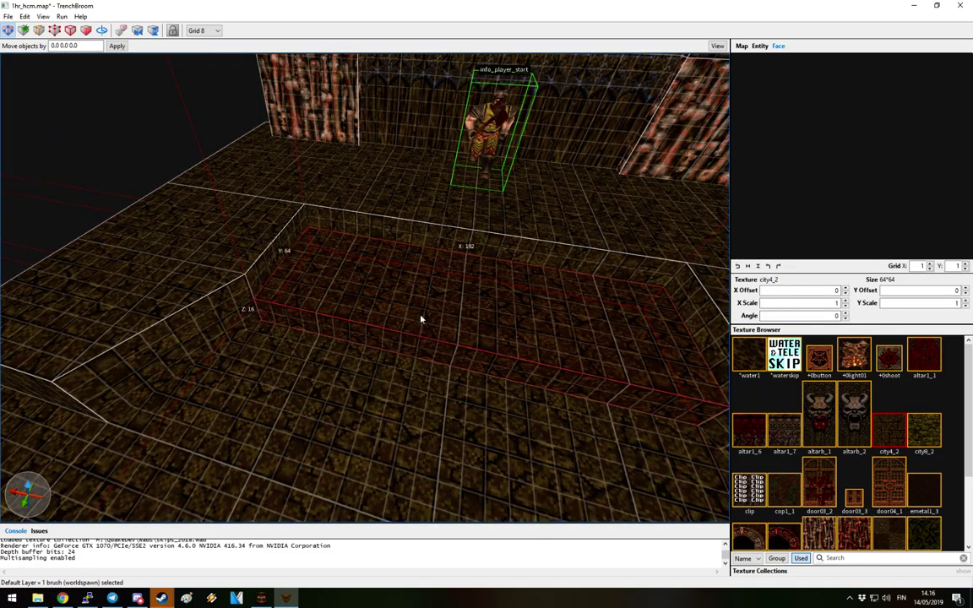
left_click(924, 431)
key("Escape")
Draw a block beside the lower floor slab and resize it to about 144 by 200 by 24 units
mouse_move(632, 308)
right_mouse_down()
mouse_move(710, 322)
mouse_move(670, 309)
mouse_move(602, 320)
mouse_move(552, 266)
mouse_move(566, 275)
right_mouse_up()
mouse_move(718, 390)
right_mouse_down()
mouse_move(667, 385)
mouse_move(532, 313)
mouse_move(544, 309)
right_mouse_up()
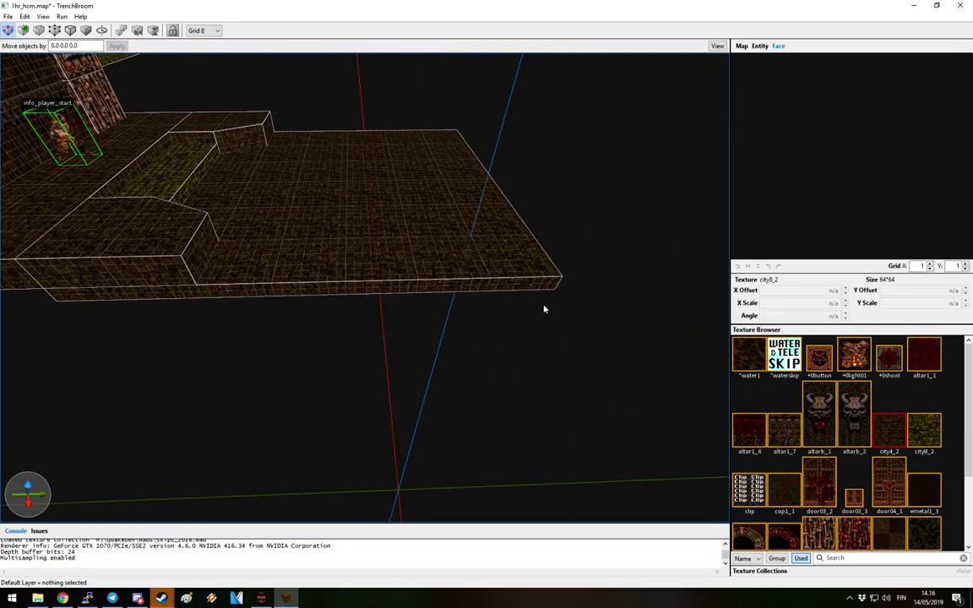
left_click_drag(553, 294, 255, 404)
right_click_drag(347, 347, 486, 331)
mouse_move(486, 330)
left_mouse_down("shift")
mouse_move(471, 271)
mouse_move(446, 433)
left_mouse_up("shift")
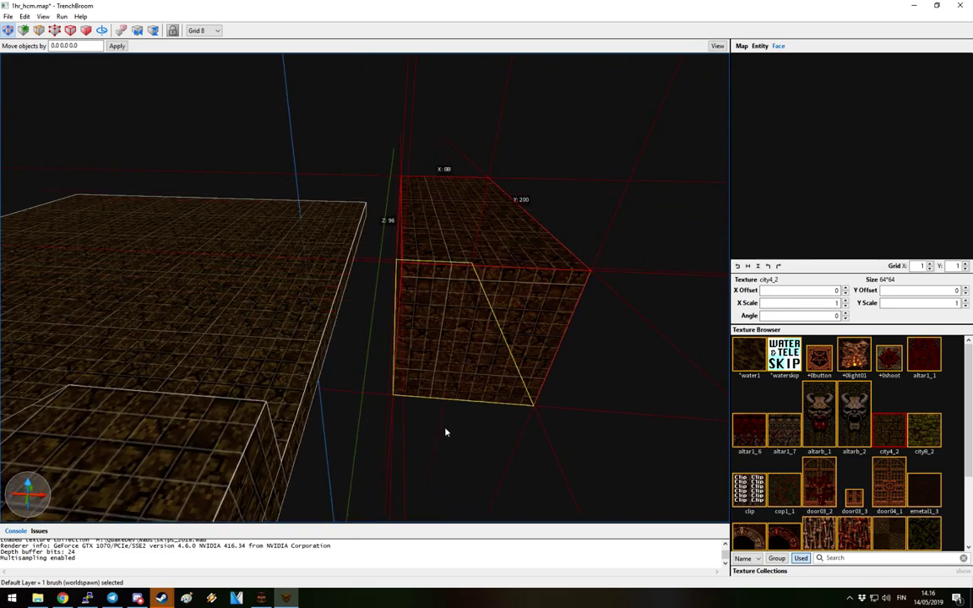
mouse_move(465, 221)
left_mouse_down("shift")
mouse_move(459, 322)
mouse_move(460, 308)
left_mouse_up("shift")
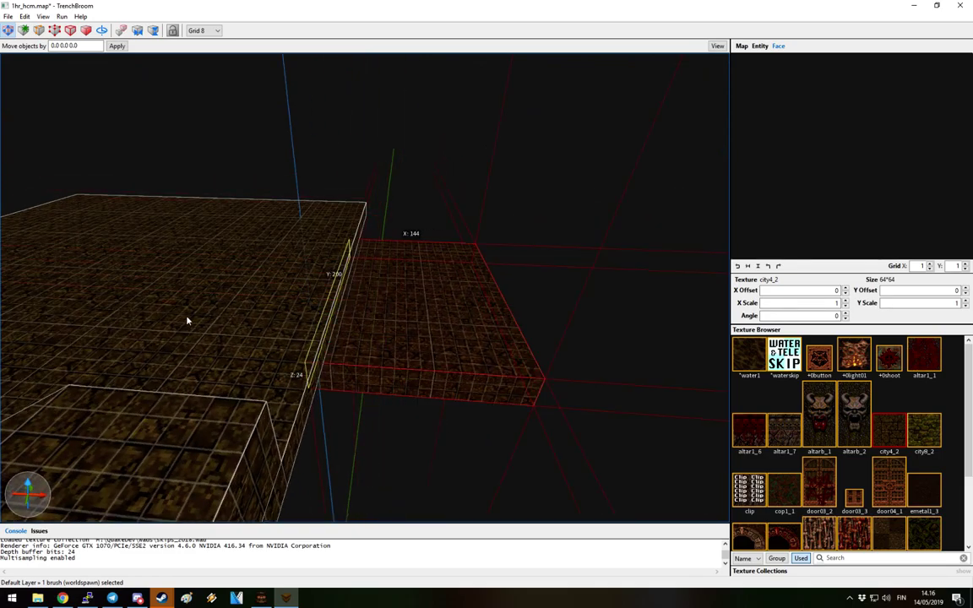
Adjust the side block's faces to sit flush against the lower floor slab and level with its top
mouse_move(243, 319)
right_mouse_down()
mouse_move(504, 307)
mouse_move(404, 322)
mouse_move(415, 293)
mouse_move(471, 304)
right_mouse_up()
left_click_drag(471, 304, 452, 311, "shift")
right_click_drag(452, 311, 361, 335)
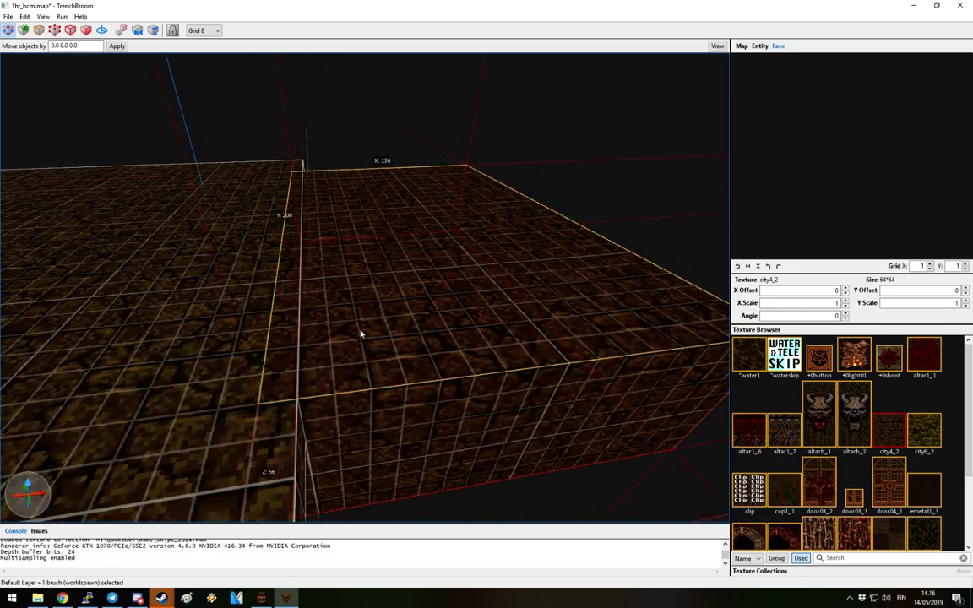
mouse_move(220, 322)
right_mouse_down()
mouse_move(423, 363)
mouse_move(336, 364)
mouse_move(583, 326)
mouse_move(464, 354)
mouse_move(365, 317)
right_mouse_up()
mouse_move(418, 338)
right_mouse_down()
mouse_move(680, 369)
mouse_move(619, 350)
mouse_move(552, 393)
mouse_move(473, 387)
mouse_move(591, 365)
mouse_move(551, 369)
mouse_move(578, 339)
mouse_move(483, 373)
mouse_move(560, 393)
mouse_move(602, 383)
mouse_move(543, 324)
mouse_move(593, 341)
mouse_move(616, 333)
right_mouse_up()
scroll(684, 342, "down", 5)
Clear the selection and save the map as 1hr_hcm.map
key("Escape")
left_click(560, 392)
key("ctrl+a")
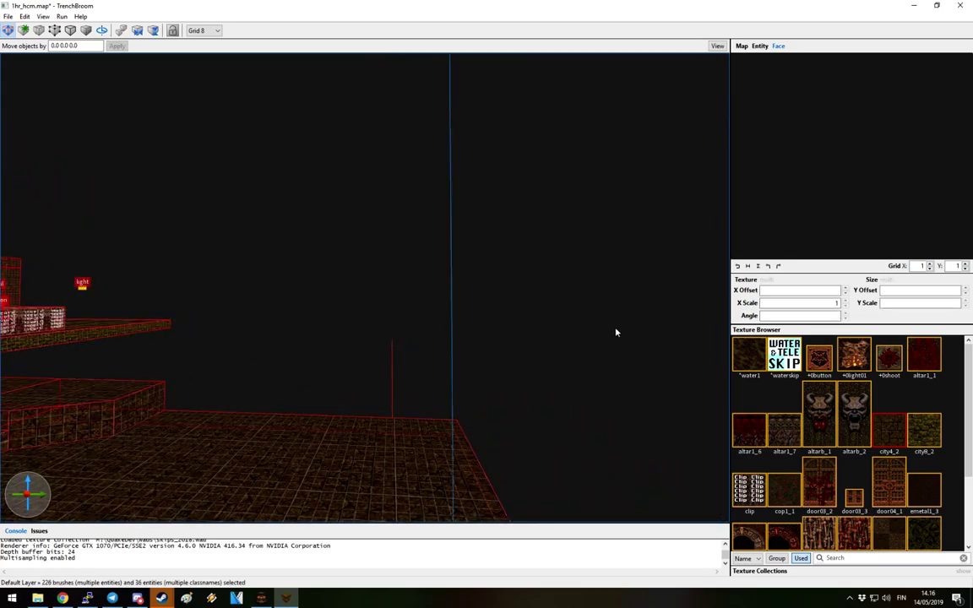
right_click_drag(534, 318, 509, 316)
key("Escape")
right_click_drag(459, 410, 459, 378)
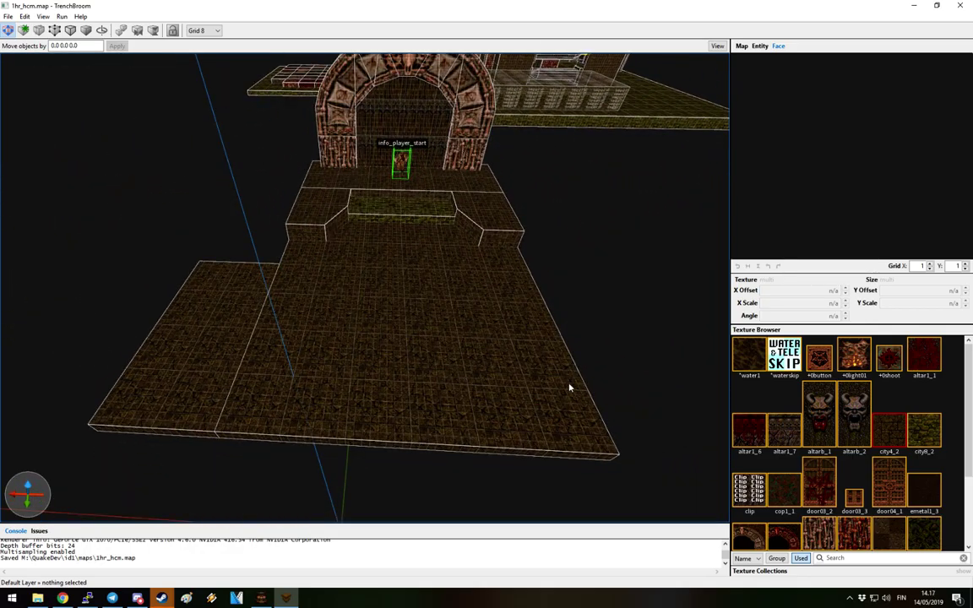
Shorten the large lower floor slab so it ends just beyond the platform's wings
mouse_move(496, 358)
right_mouse_down()
mouse_move(495, 319)
mouse_move(381, 298)
right_mouse_up()
left_click(380, 297)
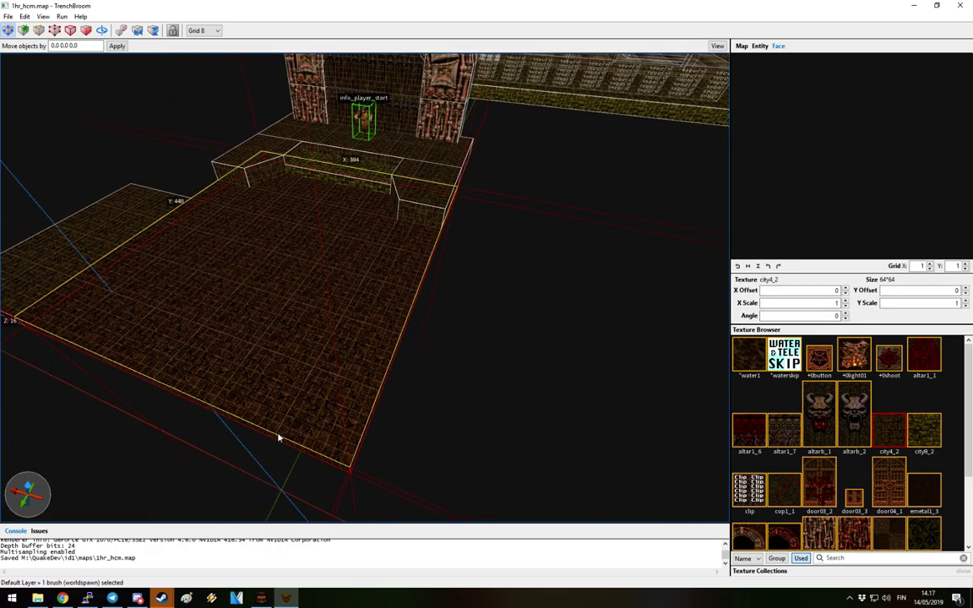
mouse_move(283, 445)
left_mouse_down("shift")
mouse_move(337, 322)
mouse_move(391, 256)
left_mouse_up("shift")
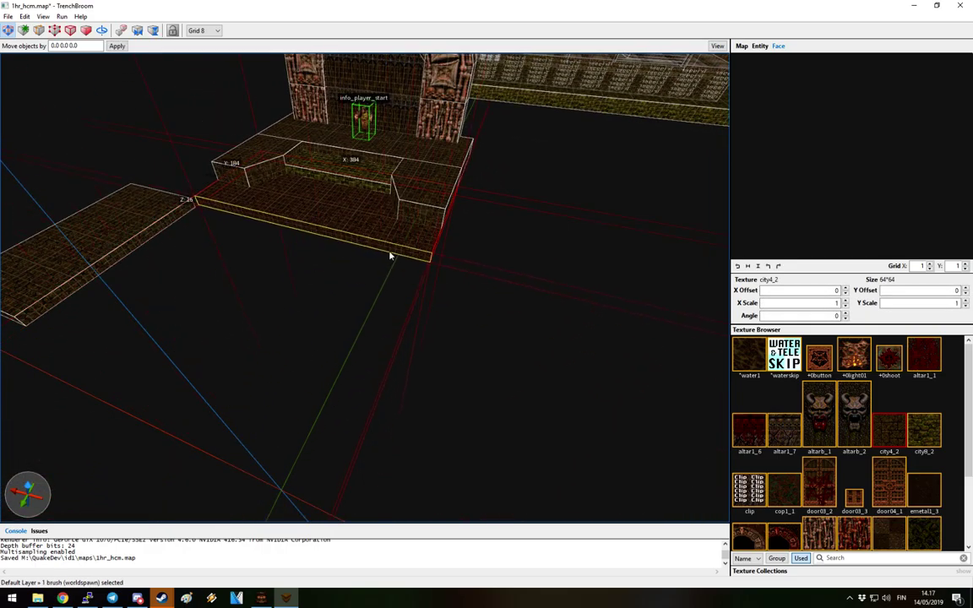
Stretch the side block across the front of the shortened slab and past its far side as a corridor floor
mouse_move(175, 222)
left_mouse_down("shift")
mouse_move(533, 365)
mouse_move(569, 397)
mouse_move(606, 395)
mouse_move(585, 392)
left_mouse_up("shift")
mouse_move(586, 392)
right_mouse_down()
mouse_move(469, 377)
mouse_move(510, 362)
right_mouse_up()
mouse_move(452, 371)
left_mouse_down("shift")
mouse_move(558, 363)
mouse_move(463, 398)
mouse_move(609, 377)
left_mouse_up("shift")
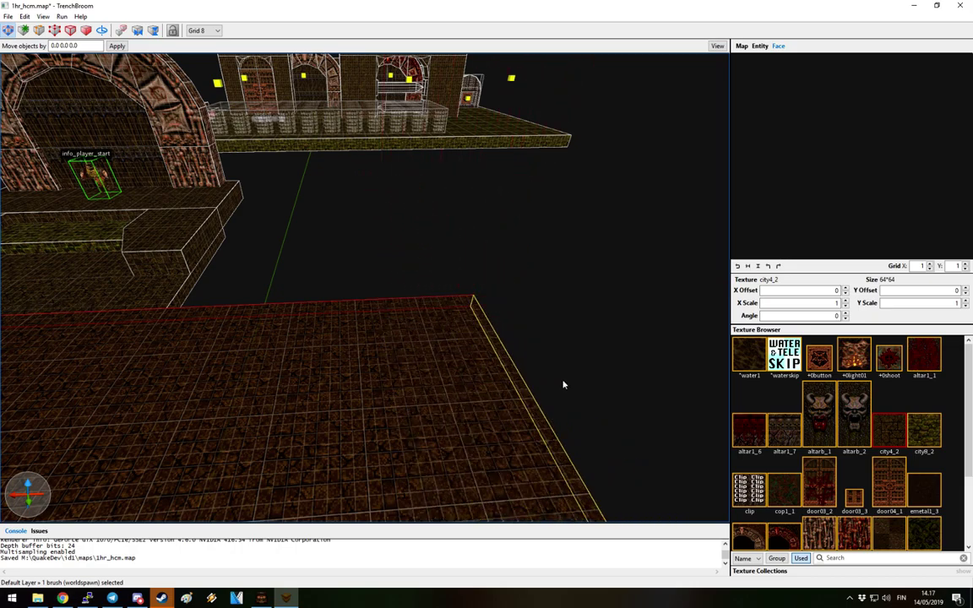
left_click(564, 384)
Draw a floor slab at the end of the corridor floor, about 384 by 384 units and 16 units thick
mouse_move(396, 362)
right_mouse_down()
mouse_move(534, 359)
mouse_move(658, 373)
mouse_move(621, 361)
right_mouse_up()
right_click_drag(508, 334, 602, 329)
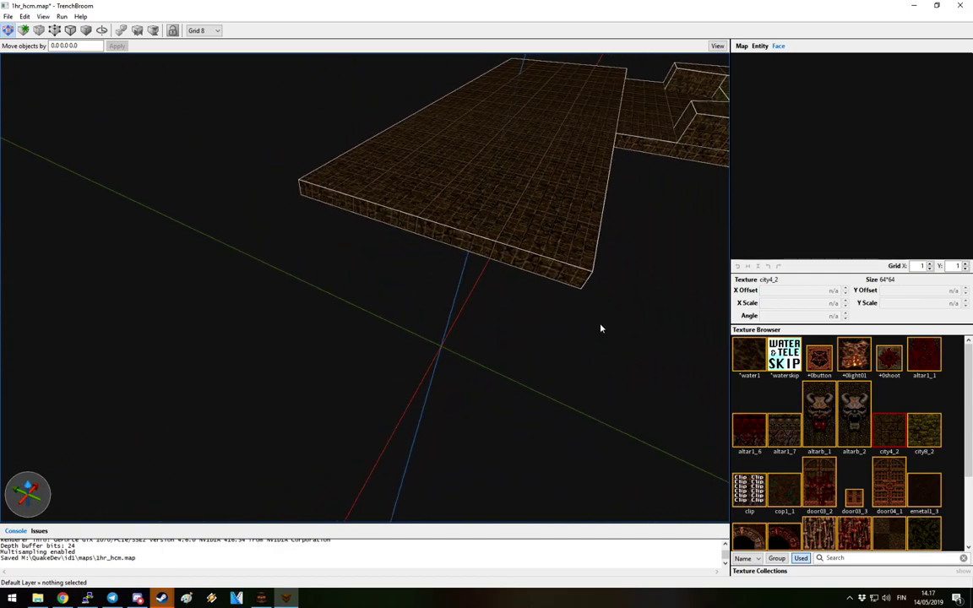
mouse_move(575, 290)
left_mouse_down()
mouse_move(383, 300)
mouse_move(189, 289)
mouse_move(190, 332)
mouse_move(100, 346)
mouse_move(178, 387)
mouse_move(194, 416)
left_mouse_up()
mouse_move(405, 425)
right_mouse_down()
mouse_move(471, 367)
mouse_move(686, 351)
right_mouse_up()
scroll(677, 321, "down", 3)
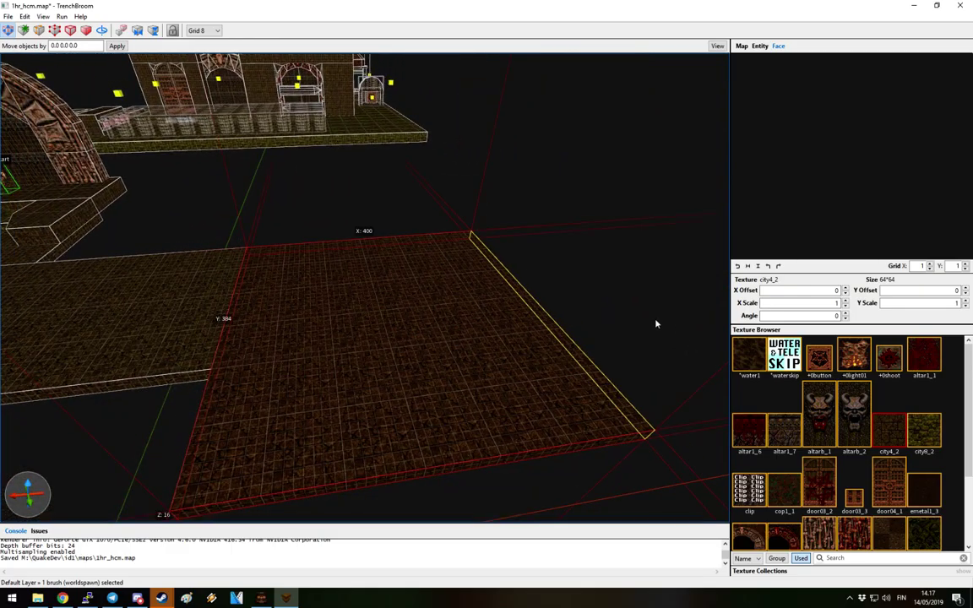
mouse_move(566, 361)
right_mouse_down()
mouse_move(392, 393)
mouse_move(463, 354)
mouse_move(407, 304)
right_mouse_up()
With the grid at 16, clip off the new slab's outer corner diagonally from the corridor junction at -640 64 992 to its side edge
left_click(407, 304)
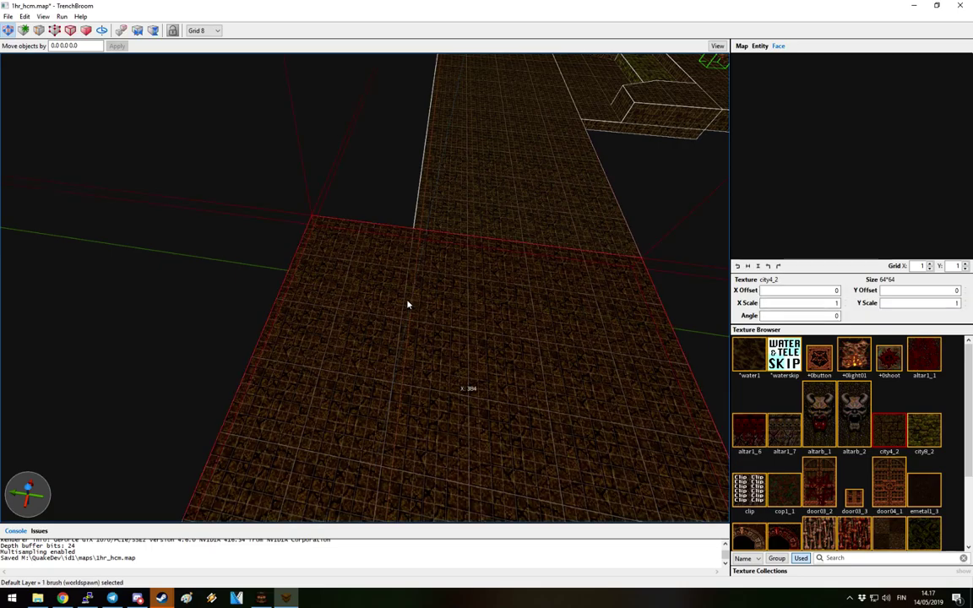
key("Escape")
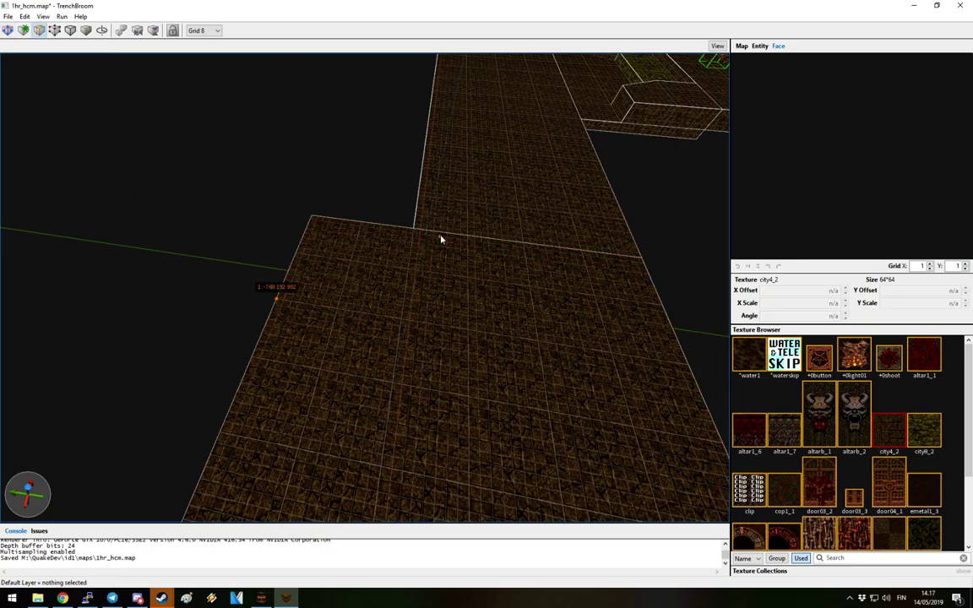
left_click(378, 250)
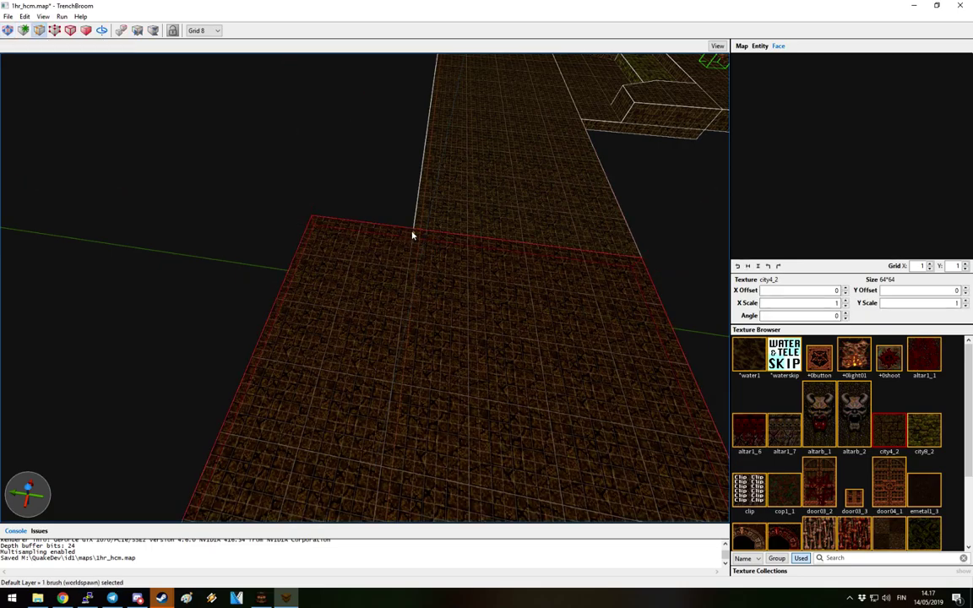
key("bracketright")
scroll(413, 235, "up", 2)
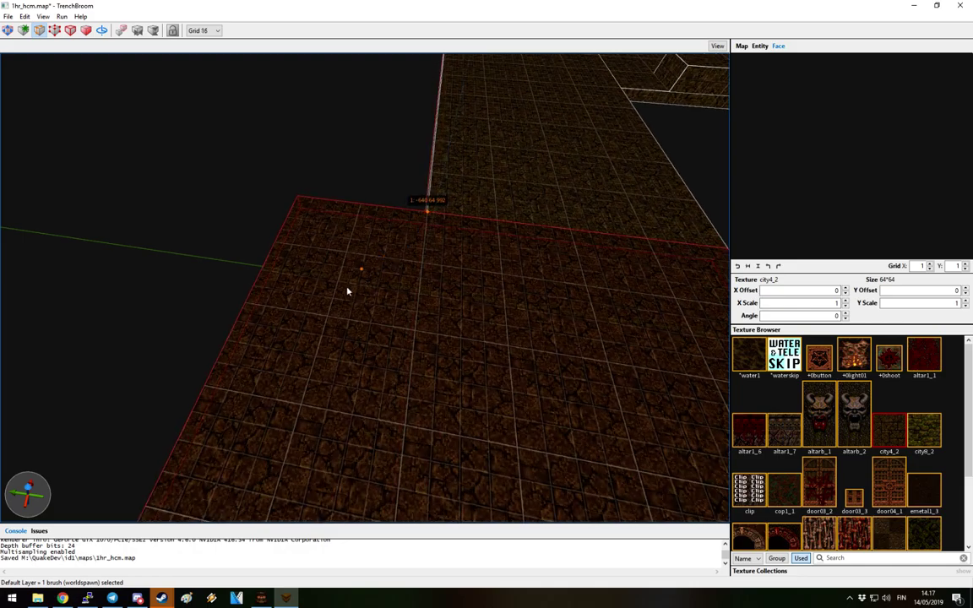
left_click(251, 306)
key("Return")
key("Escape")
Move the clipped slab's vertical edge at the corridor junction inward along its side to angle the joint
mouse_move(394, 307)
right_mouse_down()
mouse_move(477, 313)
mouse_move(347, 343)
right_mouse_up()
left_click(421, 278)
scroll(419, 285, "up", 2)
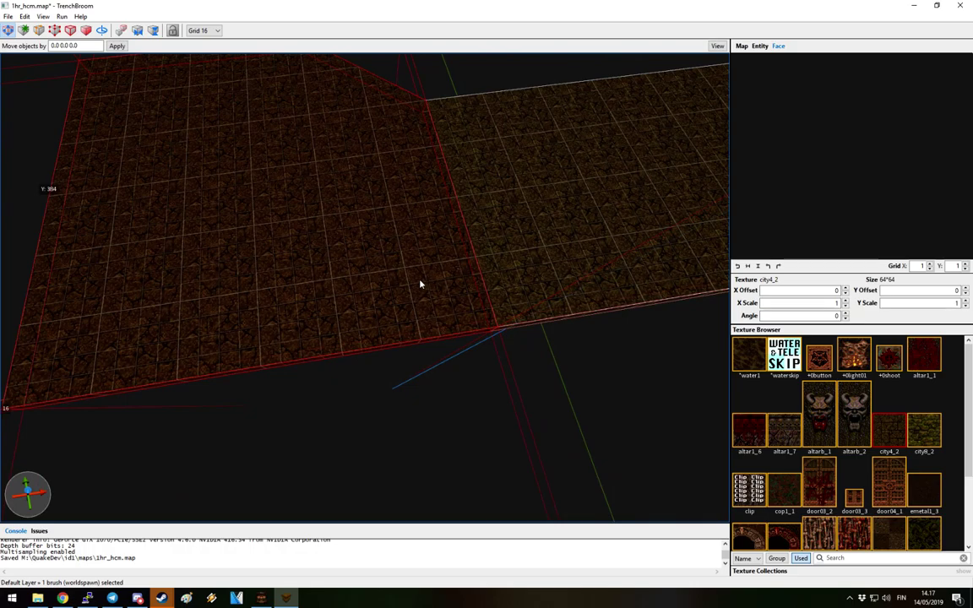
key("v")
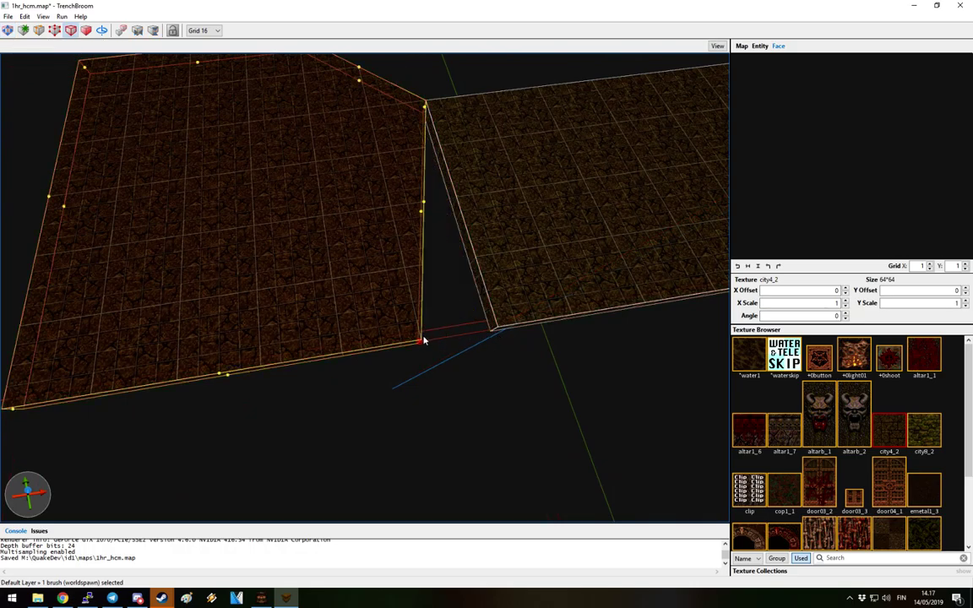
left_click_drag(423, 337, 343, 352)
key("v")
Move the corridor floor's matching end edge to meet the angled slab and close the gap, and clear the selection
left_click(507, 312)
key("v")
left_click_drag(494, 328, 340, 354)
key("v")
left_click(428, 343)
mouse_move(428, 343)
right_mouse_down()
mouse_move(487, 326)
mouse_move(581, 346)
right_mouse_up()
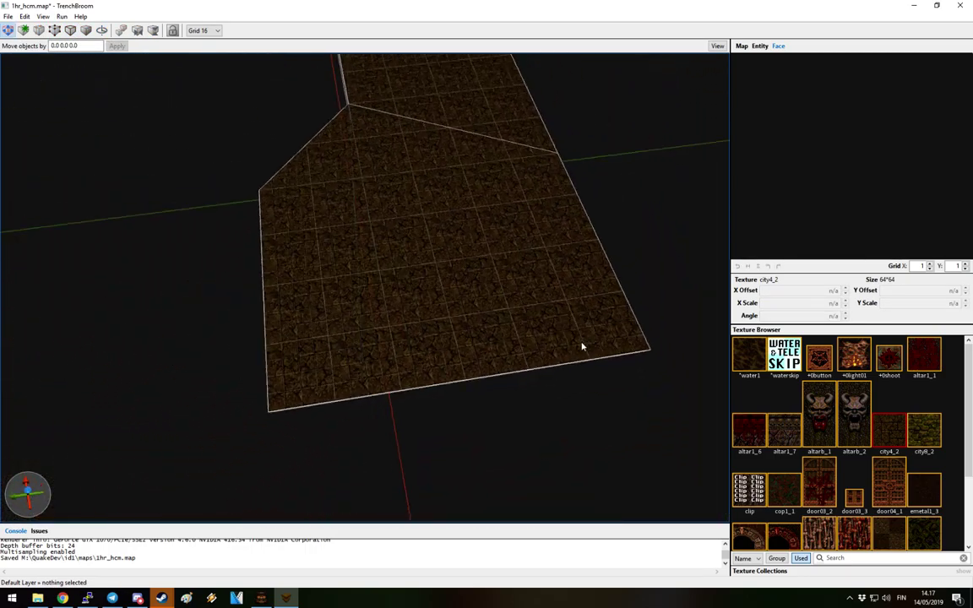
Clip the floor slab diagonally from its outer corner at -1024 64 992 to the far corner of the corridor junction, and clear the selection
left_click(487, 351)
scroll(469, 355, "up", 3)
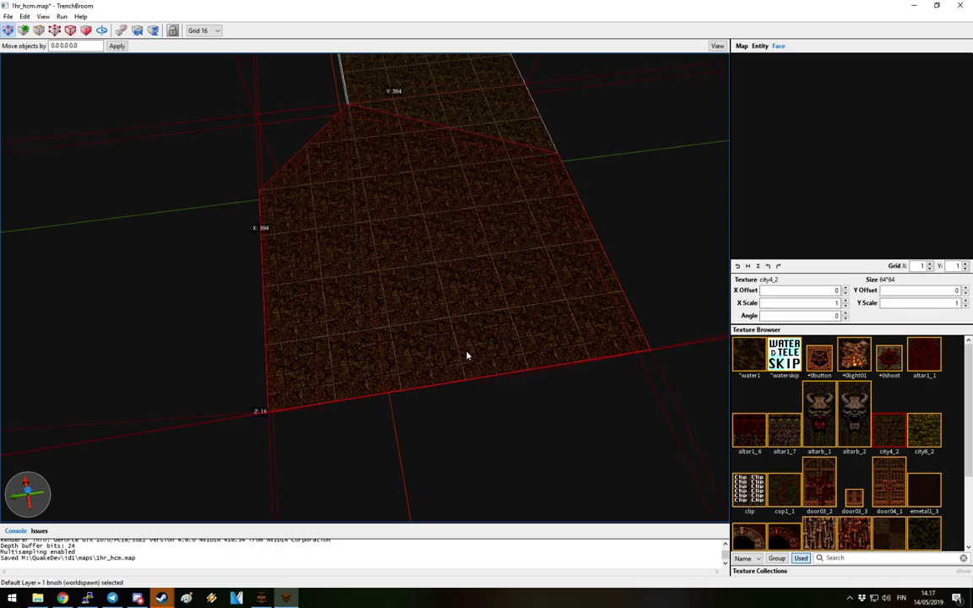
scroll(363, 414, "down", 3)
key("v")
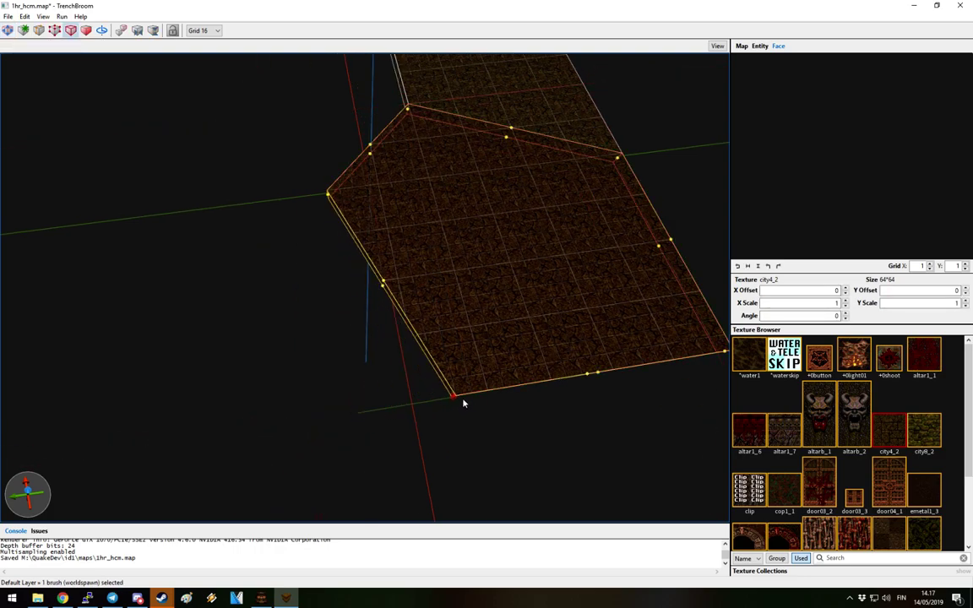
key("v")
mouse_move(517, 414)
right_mouse_down()
mouse_move(534, 365)
mouse_move(521, 413)
mouse_move(507, 418)
right_mouse_up()
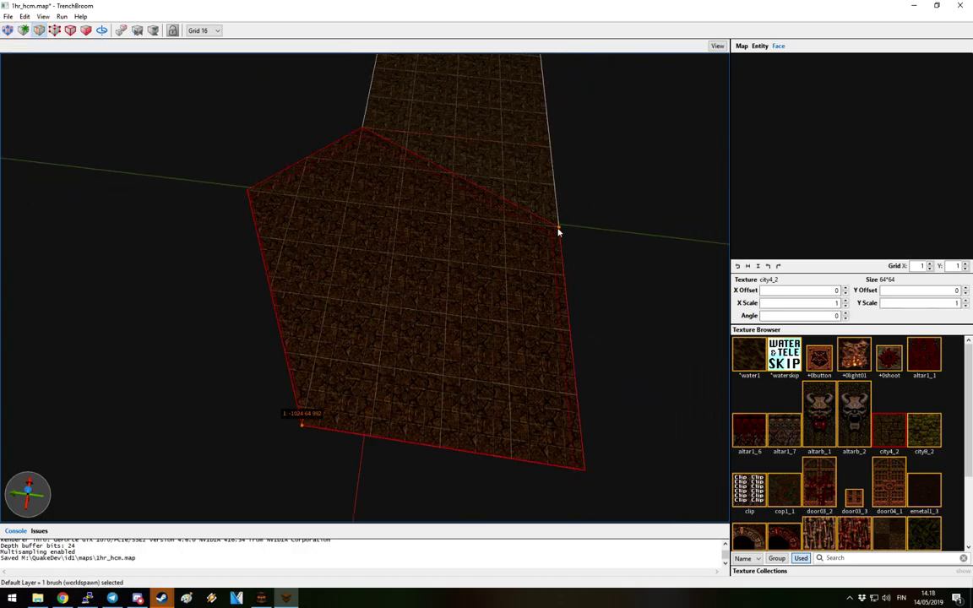
key("Return")
key("Escape")
key("Escape")
Draw a 16-unit-thick floor slab against the clipped edge and move its inner vertical edge to meet the angled joint
mouse_move(571, 232)
right_mouse_down()
mouse_move(397, 243)
mouse_move(585, 224)
mouse_move(289, 252)
right_mouse_up()
mouse_move(310, 245)
left_mouse_down()
mouse_move(363, 278)
mouse_move(453, 454)
mouse_move(471, 358)
left_mouse_up()
left_click_drag(439, 123, 438, 130)
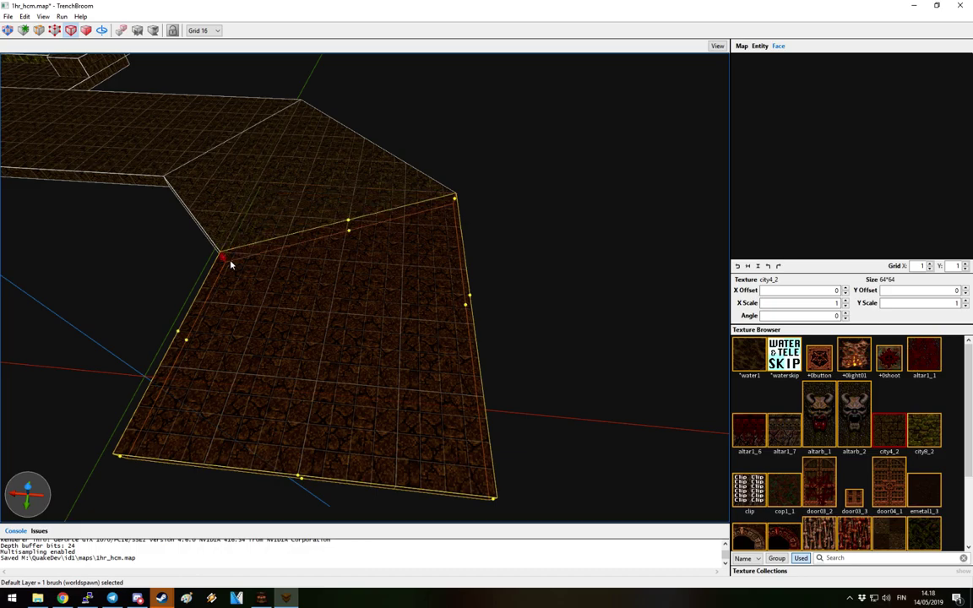
right_click_drag(229, 260, 484, 320)
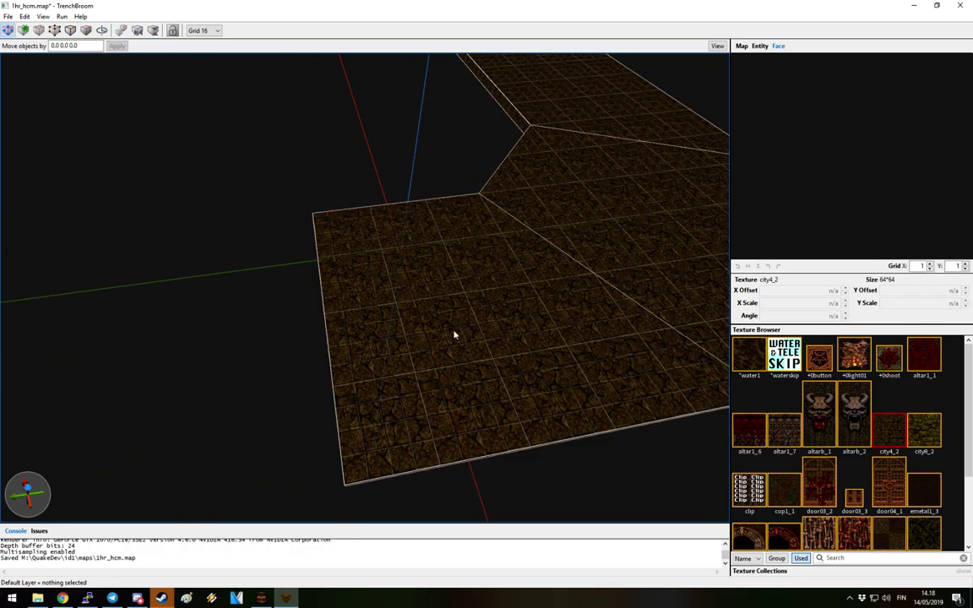
Shorten the new slab to 256 units by pulling its outer end inward, and clear the selection
left_click_drag(174, 343, 373, 326, "shift")
scroll(560, 351, "up", 3)
mouse_move(498, 365)
right_mouse_down()
mouse_move(362, 391)
mouse_move(408, 385)
mouse_move(505, 332)
mouse_move(372, 320)
mouse_move(160, 343)
mouse_move(130, 308)
mouse_move(213, 292)
mouse_move(383, 363)
mouse_move(532, 376)
mouse_move(276, 316)
right_mouse_up()
key("Escape")
Draw a 256 by 32 unit step at the slab's outer end and duplicate it outward as rising steps, up to 80 units tall
left_click_drag(304, 313, 480, 347)
mouse_move(481, 347)
right_mouse_down()
mouse_move(404, 402)
mouse_move(407, 378)
mouse_move(382, 382)
mouse_move(441, 393)
mouse_move(376, 397)
right_mouse_up()
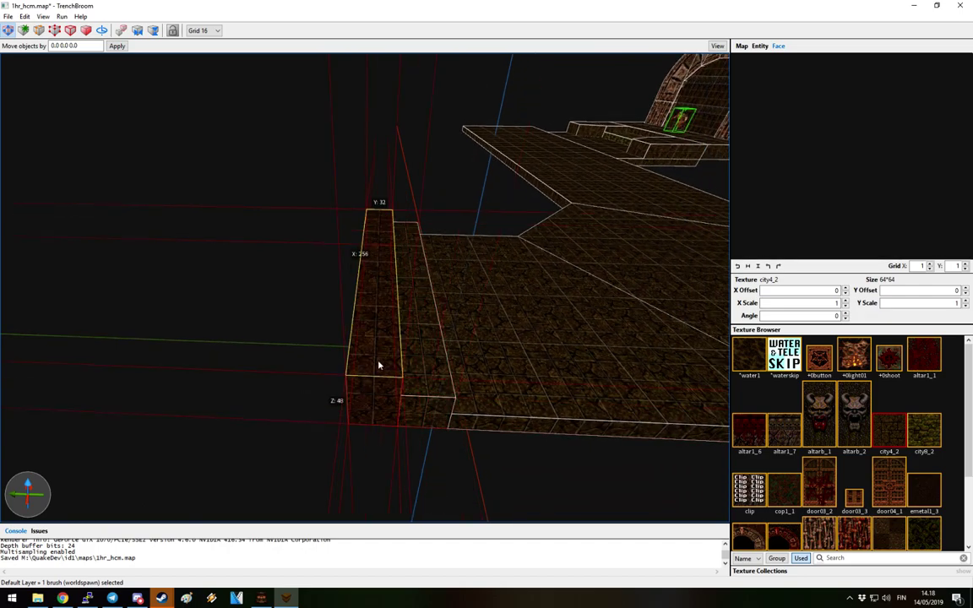
mouse_move(376, 404)
left_mouse_down("ctrl")
mouse_move(321, 402)
mouse_move(326, 341)
left_mouse_up("ctrl")
mouse_move(326, 341)
middle_mouse_down()
mouse_move(435, 423)
mouse_move(445, 394)
middle_mouse_up()
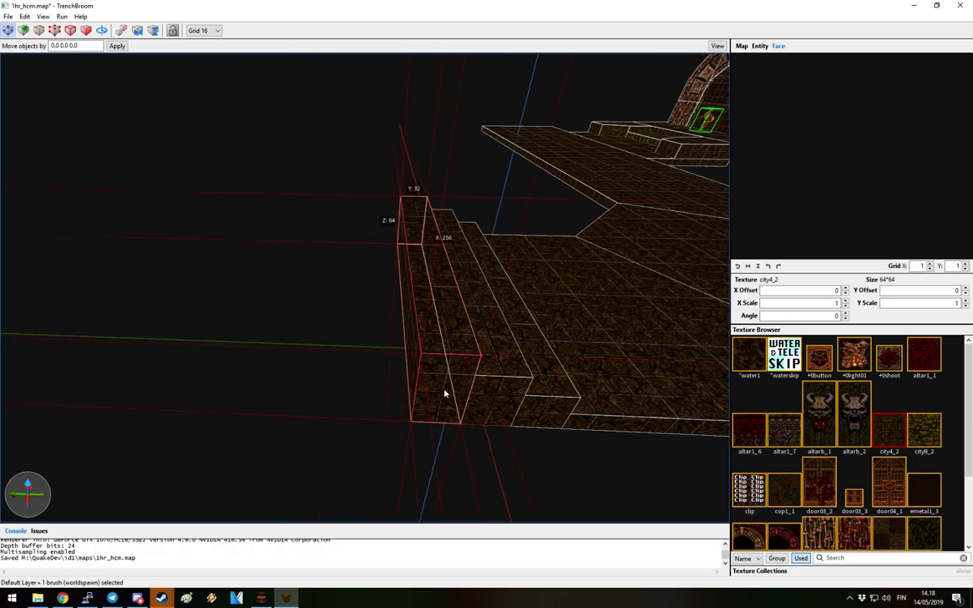
mouse_move(445, 394)
left_mouse_down()
mouse_move(389, 374)
mouse_move(384, 313)
left_mouse_up()
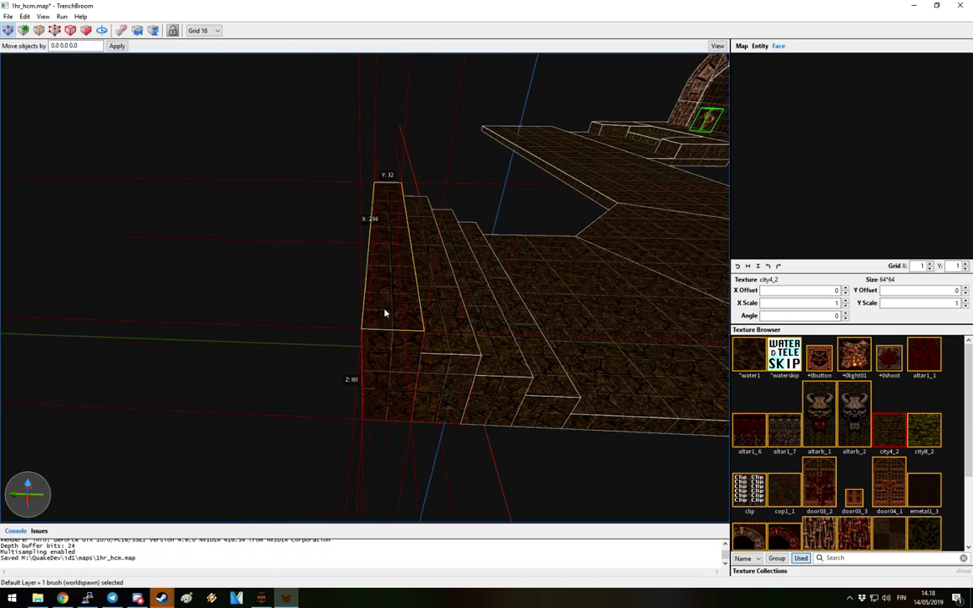
Extend the 80-unit-tall top step outward to form a raised platform, and clear the selection
right_click_drag(473, 407, 500, 397, "alt")
left_click_drag(498, 365, 340, 377, "shift")
mouse_move(336, 378)
right_mouse_down()
mouse_move(556, 392)
mouse_move(535, 407)
mouse_move(530, 350)
right_mouse_up()
mouse_move(440, 382)
left_mouse_down()
mouse_move(467, 541)
mouse_move(468, 459)
left_mouse_up()
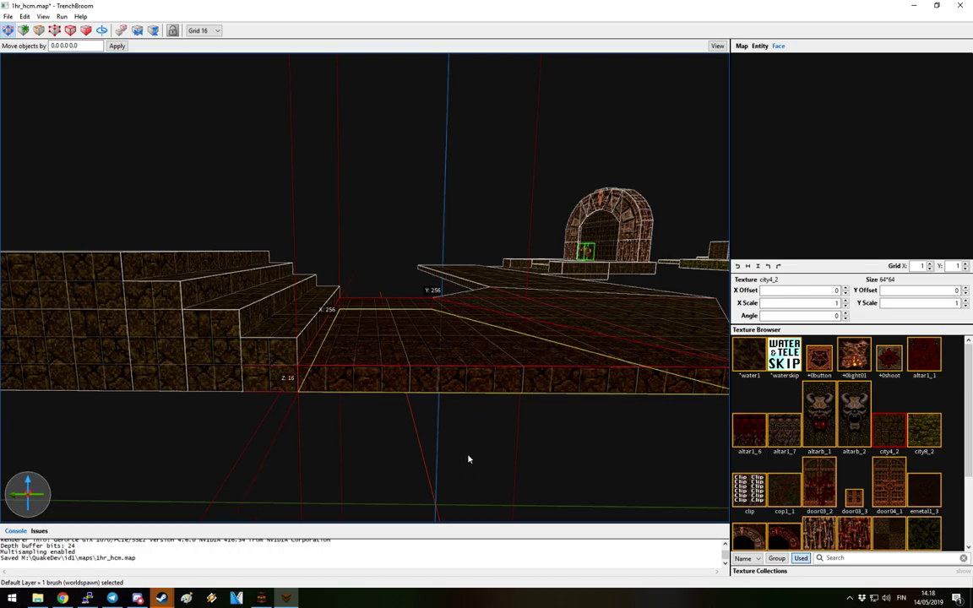
mouse_move(550, 419)
right_mouse_down()
mouse_move(582, 413)
mouse_move(434, 398)
mouse_move(469, 390)
right_mouse_up()
key("Escape")
mouse_move(410, 278)
right_mouse_down()
mouse_move(505, 452)
mouse_move(517, 422)
mouse_move(506, 424)
mouse_move(536, 441)
mouse_move(491, 441)
right_mouse_up()
Duplicate the three lower steps, flip the copies and place them descending from the platform's far side
left_click(506, 424)
scroll(490, 441, "up", 2)
mouse_move(491, 444)
left_mouse_down()
mouse_move(539, 438)
mouse_move(602, 406)
mouse_move(277, 363)
mouse_move(321, 370)
left_mouse_up()
left_click(136, 32)
key("Escape")
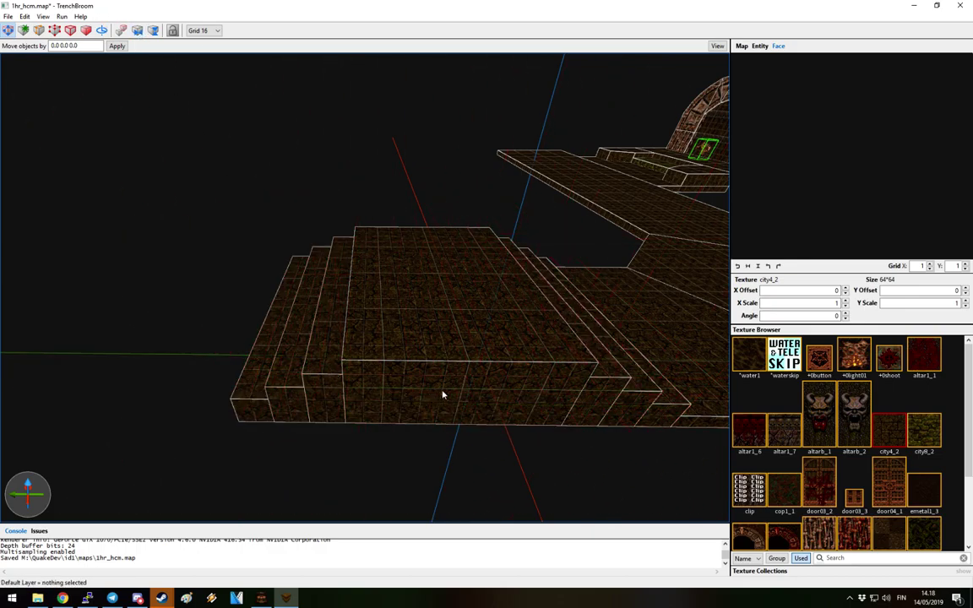
Duplicate the corridor, angled and square floor slabs, and place the flipped copies at the foot of the far-side steps
key("s")
right_click_drag(441, 385, 464, 395)
mouse_move(491, 391)
left_mouse_down()
mouse_move(418, 404)
mouse_move(597, 395)
left_mouse_up()
mouse_move(577, 396)
right_mouse_down()
mouse_move(615, 402)
mouse_move(534, 403)
mouse_move(410, 370)
right_mouse_up()
left_click(534, 402)
left_click(526, 311)
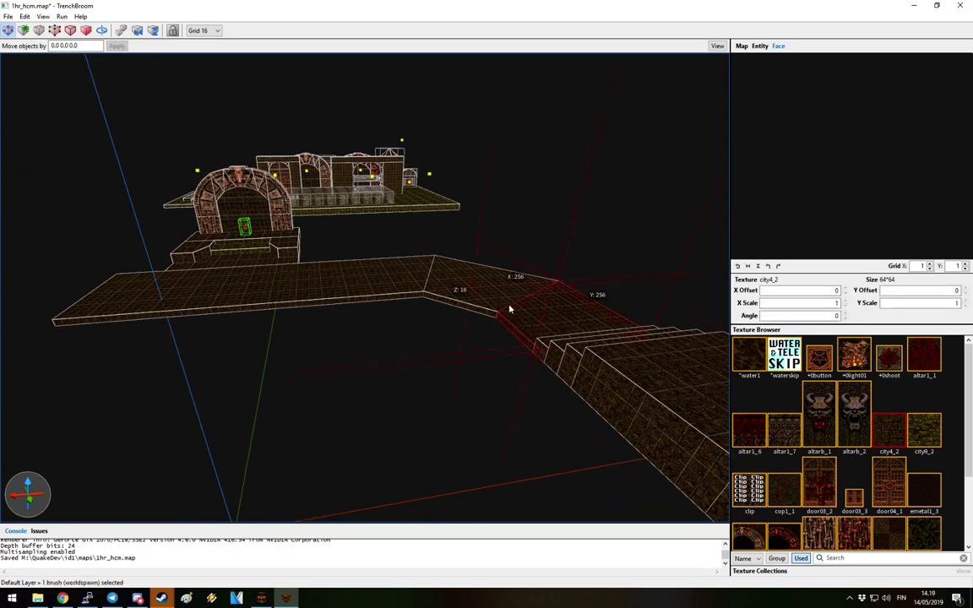
right_click_drag(353, 286, 489, 307)
right_click_drag(72, 286, 392, 296)
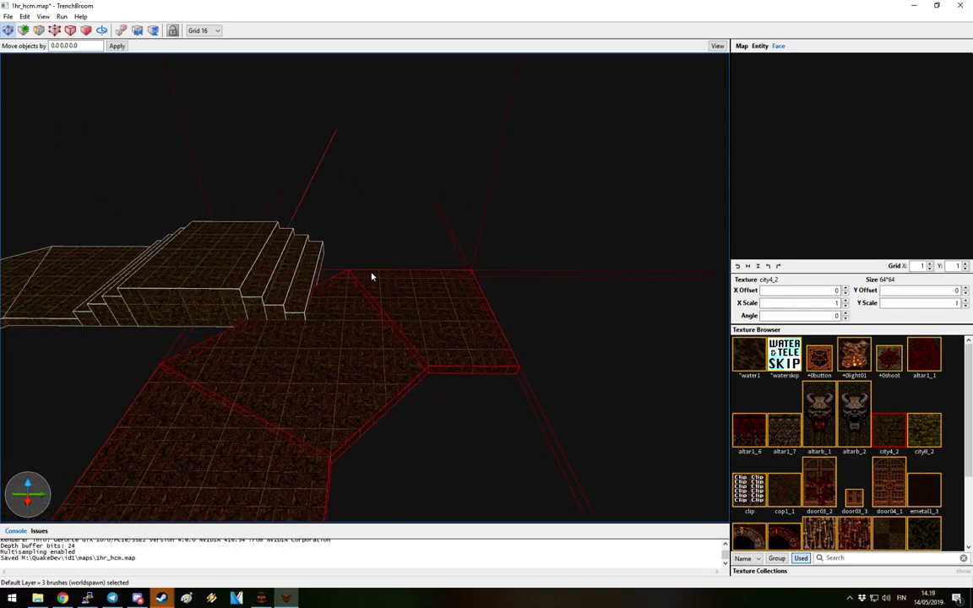
scroll(380, 310, "up", 6)
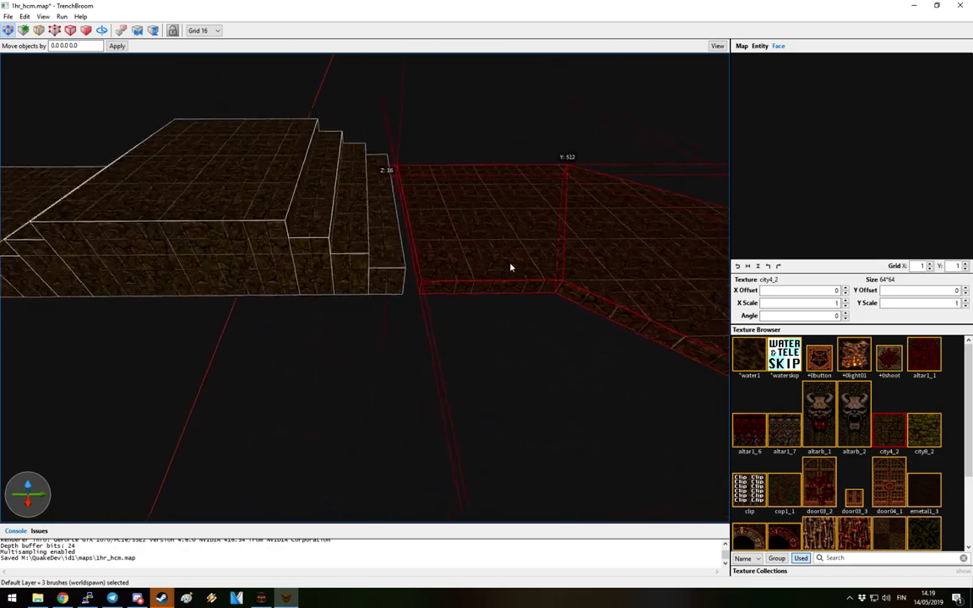
mouse_move(494, 269)
right_mouse_down()
mouse_move(634, 234)
mouse_move(667, 243)
right_mouse_up()
key("Escape")
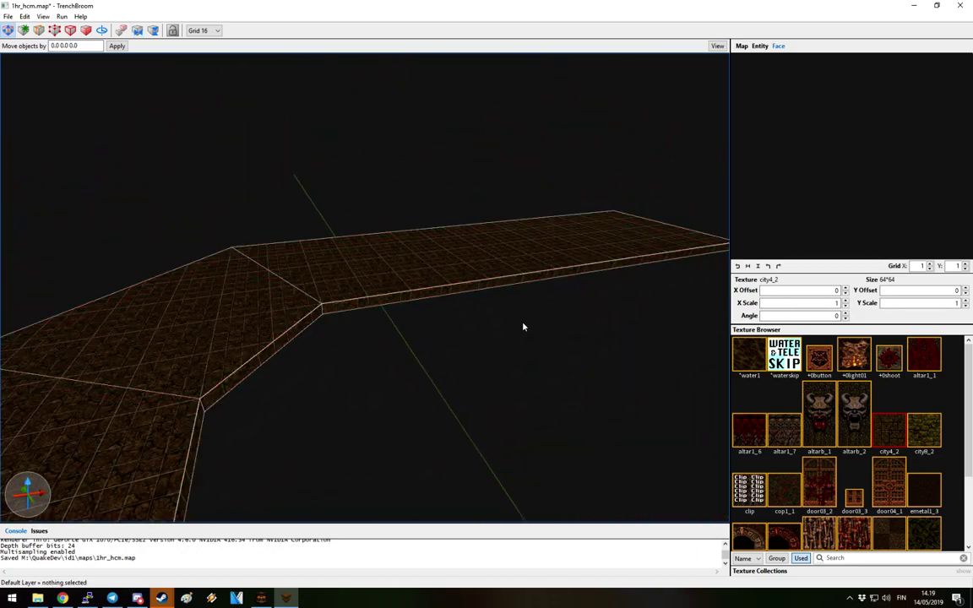
Shorten the copied corridor slab by pulling its outer end back toward the angled section, and clear the selection
scroll(490, 305, "up", 3)
scroll(490, 305, "down", 5)
left_click(491, 304)
left_click_drag(695, 281, 286, 284)
mouse_move(457, 327)
right_mouse_down()
mouse_move(426, 321)
mouse_move(321, 350)
right_mouse_up()
key("Escape")
Draw a 32 by 256 unit step, 16 units thick, at the shortened slab's end and duplicate it outward and downward as descending steps
mouse_move(343, 312)
left_mouse_down()
mouse_move(427, 320)
mouse_move(353, 300)
left_mouse_up()
mouse_move(353, 300)
right_mouse_down()
mouse_move(395, 323)
mouse_move(356, 274)
mouse_move(361, 361)
right_mouse_up()
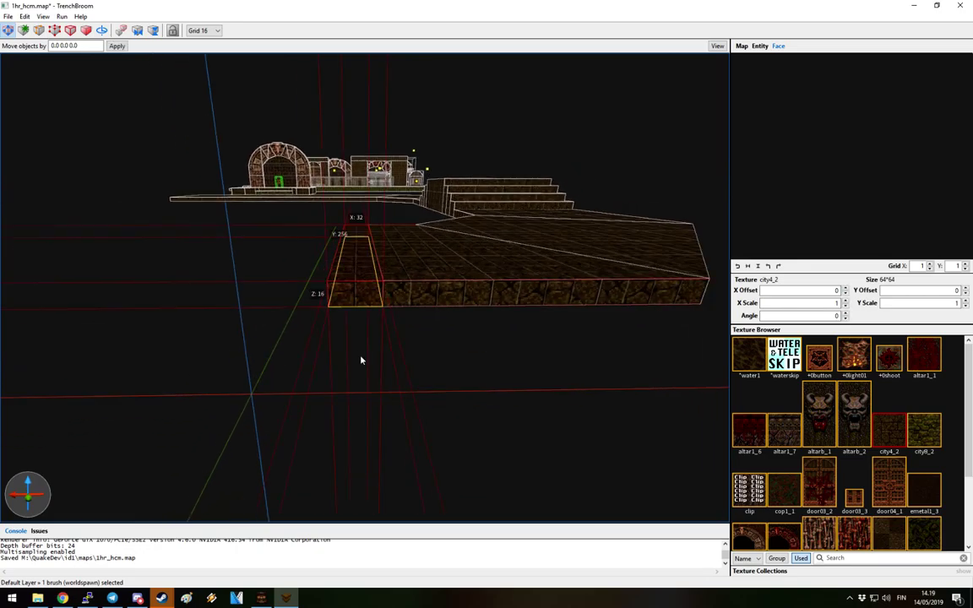
right_click_drag(337, 261, 424, 310)
mouse_move(582, 316)
left_mouse_down()
mouse_move(486, 297)
mouse_move(537, 339)
left_mouse_up()
mouse_move(536, 339)
right_mouse_down()
mouse_move(602, 376)
mouse_move(624, 376)
right_mouse_up()
left_click_drag(480, 301, 434, 315)
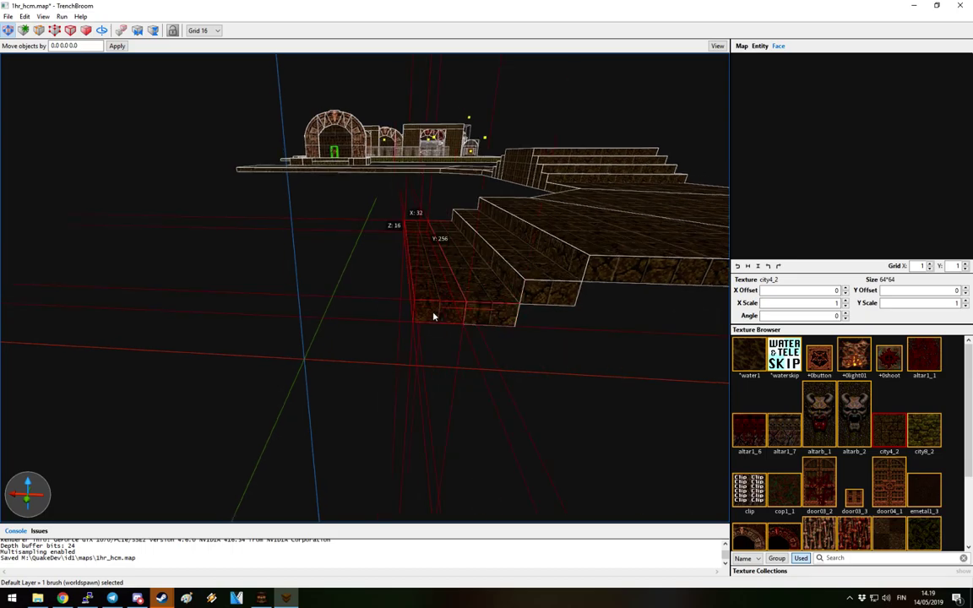
mouse_move(438, 328)
right_mouse_down()
mouse_move(459, 315)
mouse_move(575, 298)
mouse_move(252, 249)
right_mouse_up()
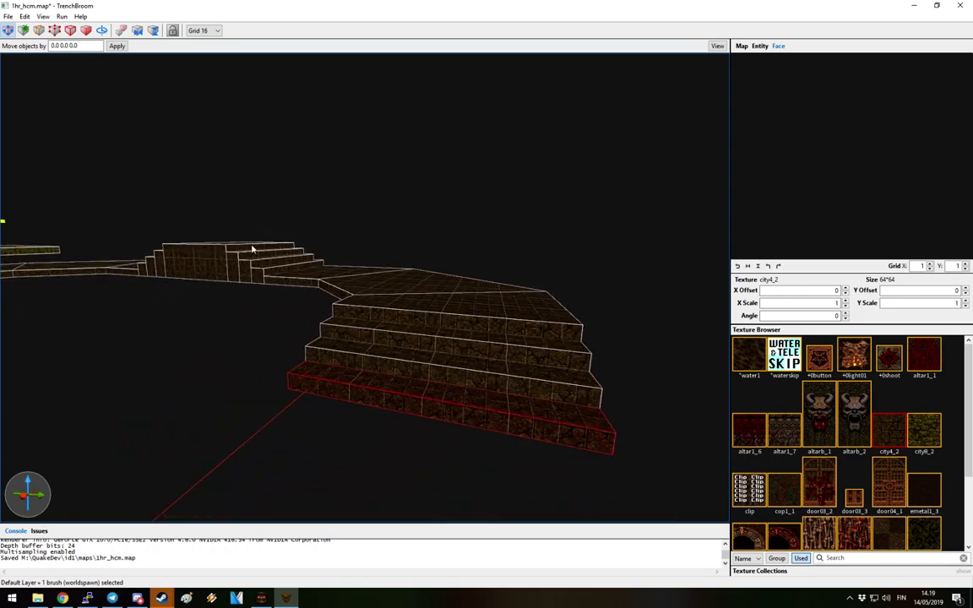
Extend the lowest descending step outward to form a landing, and clear the selection
mouse_move(303, 277)
right_mouse_down()
mouse_move(445, 352)
mouse_move(454, 338)
right_mouse_up()
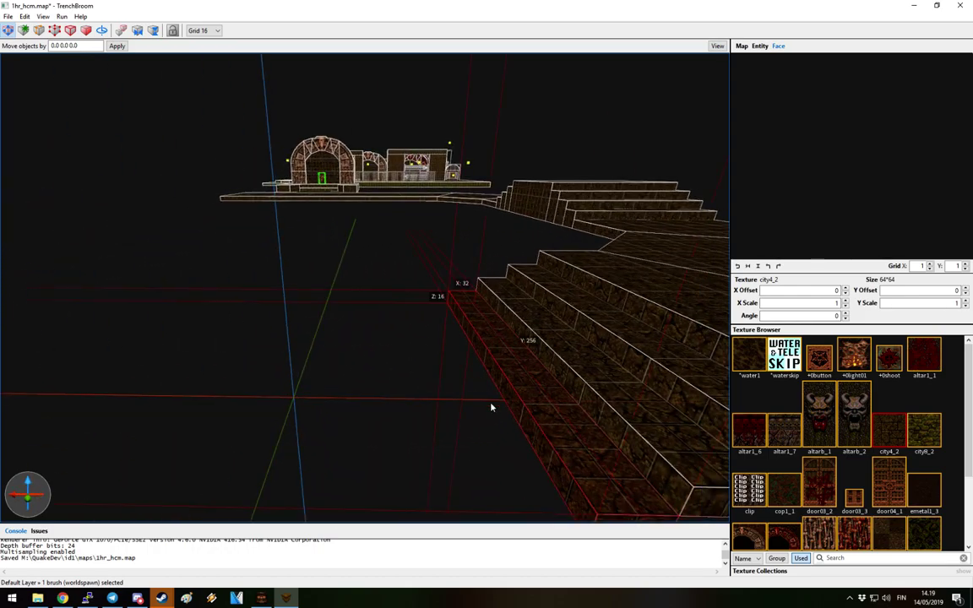
right_click_drag(491, 407, 515, 420)
mouse_move(524, 361)
right_mouse_down()
mouse_move(454, 369)
mouse_move(456, 385)
mouse_move(550, 372)
mouse_move(511, 367)
mouse_move(529, 357)
right_mouse_up()
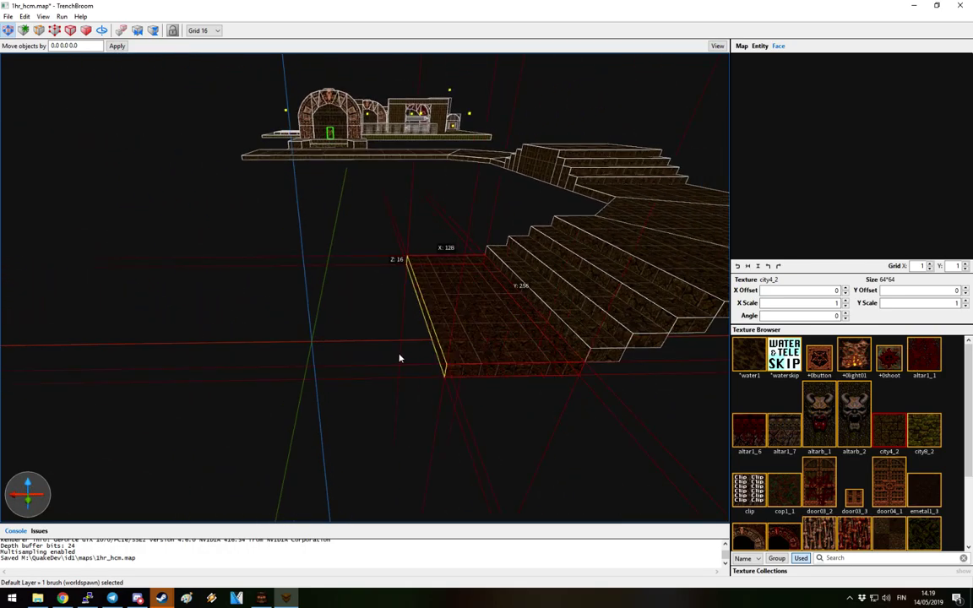
left_click_drag(292, 371, 307, 370, "shift")
mouse_move(339, 371)
right_mouse_down()
mouse_move(408, 387)
mouse_move(535, 365)
mouse_move(559, 373)
mouse_move(488, 395)
right_mouse_up()
left_click(489, 395)
key("a")
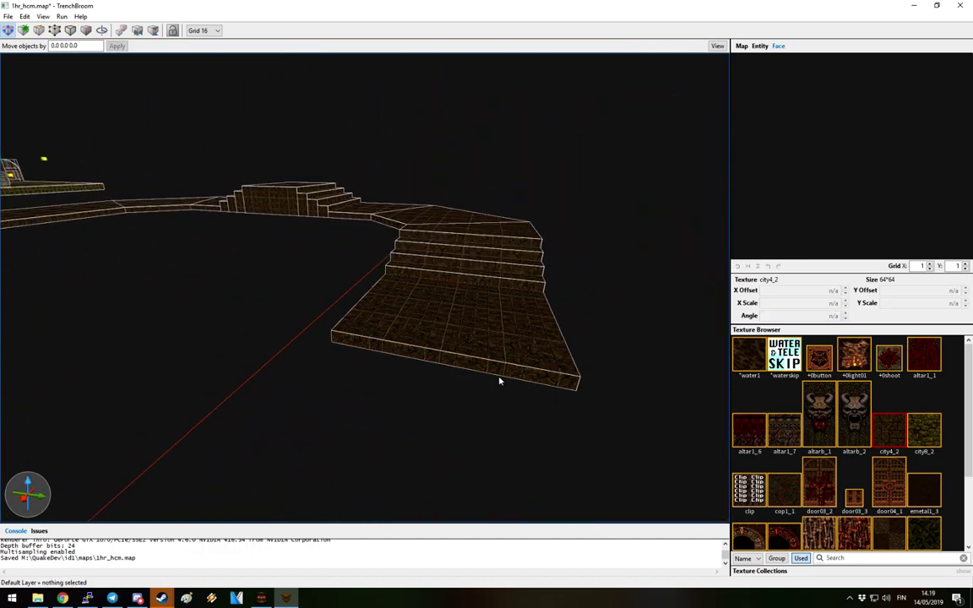
Lengthen the landing slab farther away from the descending steps, and clear the selection
scroll(535, 400, "up", 5)
left_click(498, 330)
mouse_move(497, 330)
right_mouse_down()
mouse_move(271, 337)
mouse_move(458, 341)
mouse_move(582, 322)
mouse_move(347, 298)
mouse_move(240, 253)
right_mouse_up()
mouse_move(249, 255)
left_mouse_down()
mouse_move(590, 284)
mouse_move(554, 285)
left_mouse_up()
key("Escape")
mouse_move(554, 285)
right_mouse_down()
mouse_move(506, 299)
mouse_move(469, 292)
mouse_move(343, 299)
mouse_move(505, 332)
mouse_move(274, 271)
mouse_move(450, 291)
mouse_move(532, 324)
mouse_move(440, 306)
right_mouse_up()
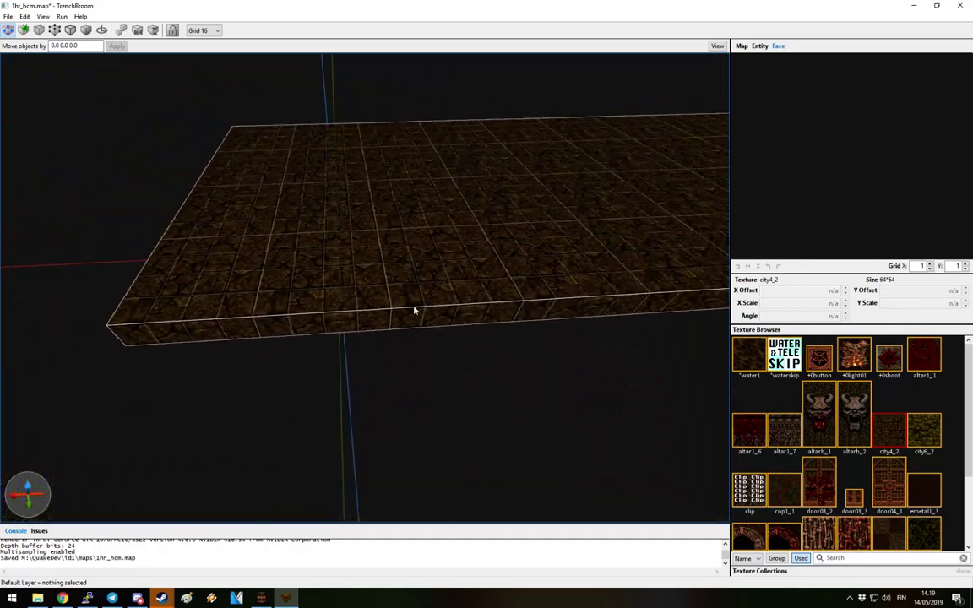
Draw a 192 by 64 unit step, 16 units thick, along the long side of the landing, and clear the selection
right_click_drag(287, 332, 328, 333)
left_click_drag(369, 332, 397, 380)
mouse_move(484, 335)
right_mouse_down()
mouse_move(515, 307)
mouse_move(406, 318)
right_mouse_up()
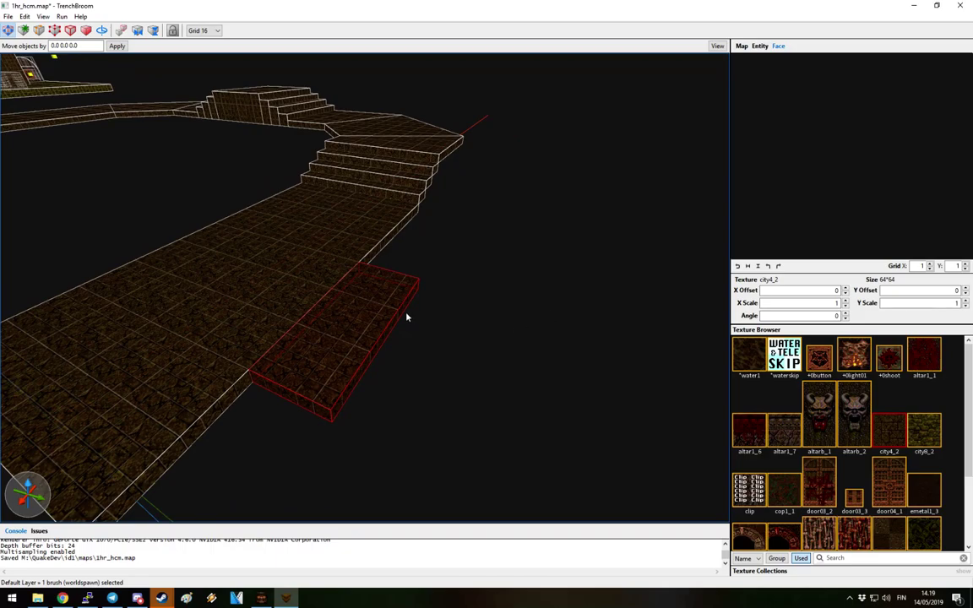
mouse_move(406, 312)
left_mouse_down()
mouse_move(493, 330)
mouse_move(399, 321)
left_mouse_up()
mouse_move(394, 319)
right_mouse_down()
mouse_move(482, 308)
mouse_move(361, 311)
mouse_move(422, 296)
mouse_move(391, 313)
right_mouse_up()
key("Escape")
Duplicate the side step repeatedly outward and downward to build a second descending staircase of 192 by 64 unit steps
left_click(390, 313)
mouse_move(434, 376)
left_mouse_down()
mouse_move(483, 318)
mouse_move(460, 315)
left_mouse_up()
mouse_move(460, 315)
right_mouse_down()
mouse_move(509, 332)
mouse_move(341, 286)
mouse_move(256, 328)
right_mouse_up()
left_click_drag(286, 301, 306, 315)
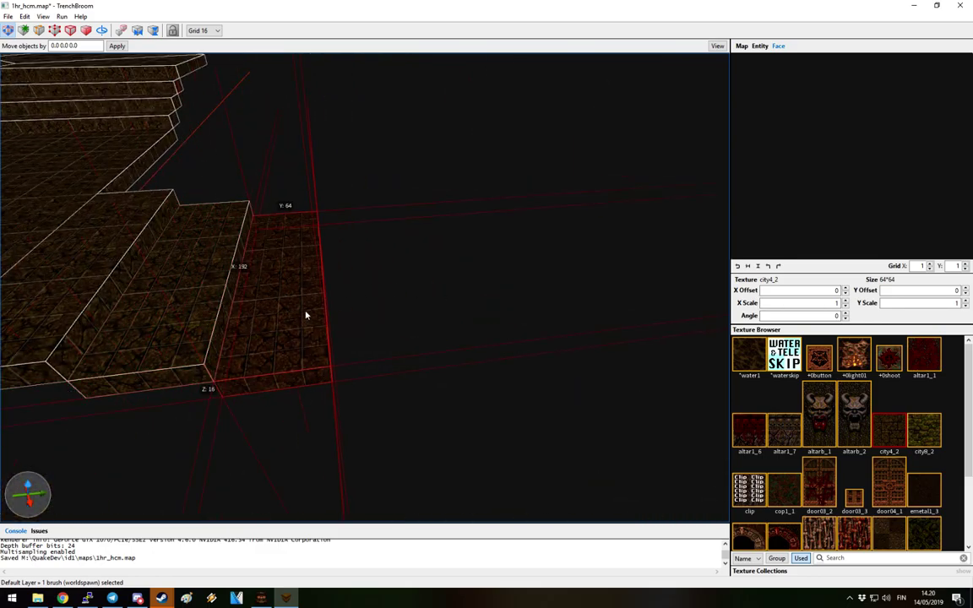
mouse_move(270, 345)
right_mouse_down()
mouse_move(502, 347)
mouse_move(450, 326)
right_mouse_up()
right_click_drag(202, 254, 514, 376)
mouse_move(492, 462)
right_mouse_down()
mouse_move(517, 380)
mouse_move(539, 381)
mouse_move(474, 352)
right_mouse_up()
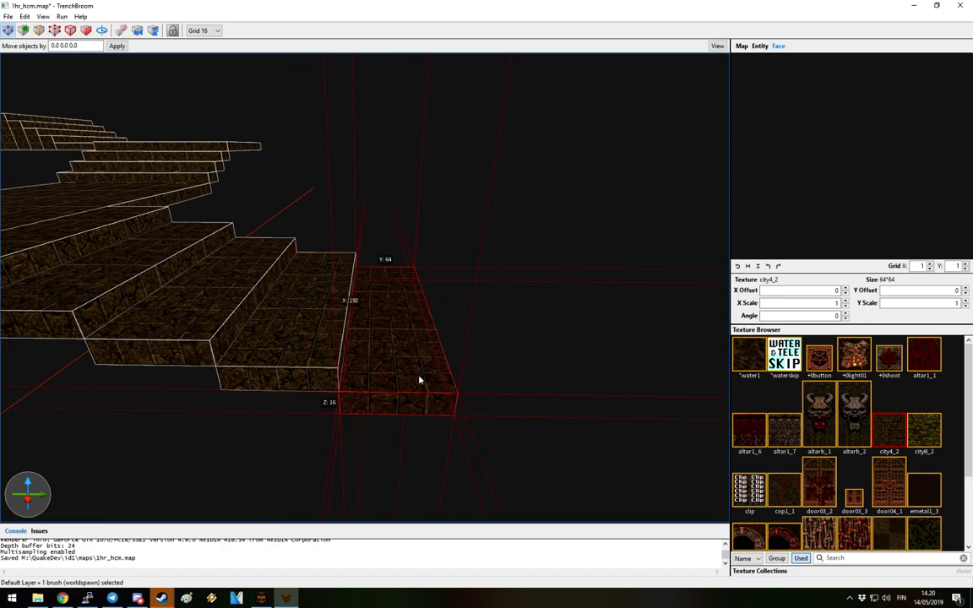
middle_click_drag(422, 382, 337, 393)
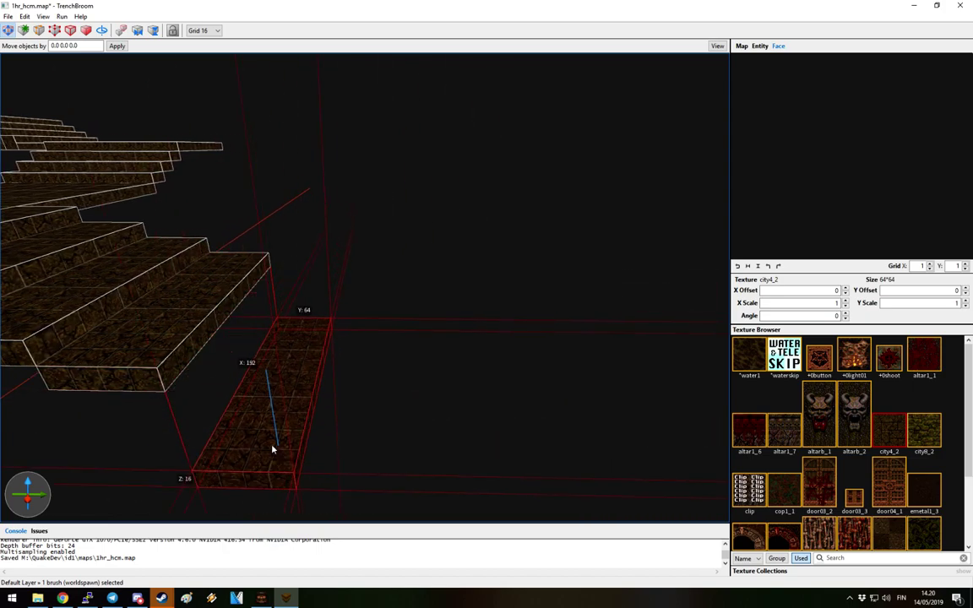
mouse_move(315, 368)
left_mouse_down("ctrl")
mouse_move(337, 373)
mouse_move(344, 415)
mouse_move(354, 341)
mouse_move(367, 479)
left_mouse_up("ctrl")
Extend the staircase's lowest step outward into a bottom landing, thicken it downward, and clear the selection
mouse_move(367, 479)
right_mouse_down()
mouse_move(438, 397)
mouse_move(262, 341)
right_mouse_up()
mouse_move(372, 358)
right_mouse_down()
mouse_move(406, 342)
mouse_move(282, 308)
right_mouse_up()
mouse_move(310, 307)
left_mouse_down("shift")
mouse_move(445, 320)
mouse_move(343, 332)
left_mouse_up("shift")
mouse_move(343, 332)
right_mouse_down()
mouse_move(336, 362)
mouse_move(342, 274)
mouse_move(363, 348)
right_mouse_up()
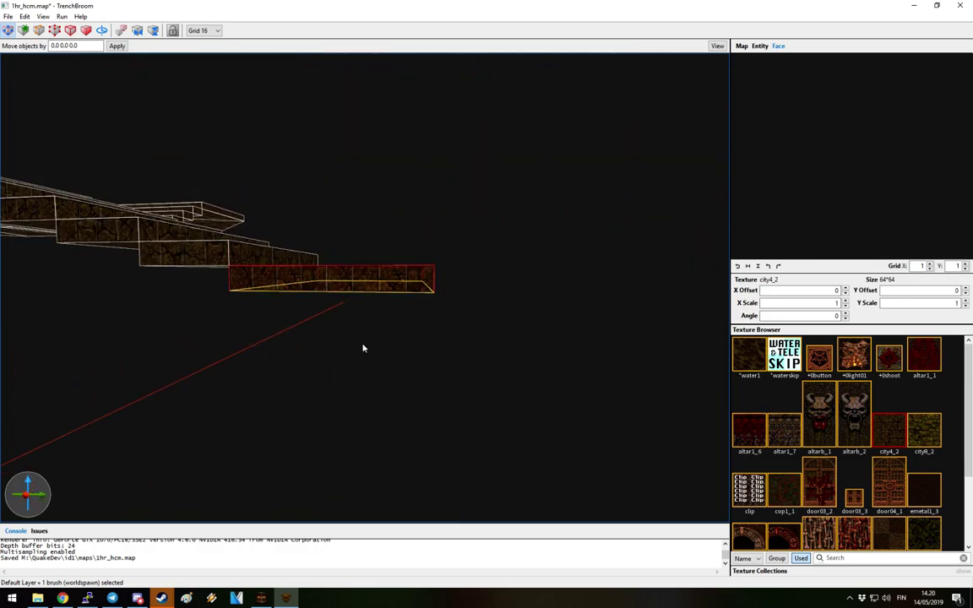
left_click(361, 371)
mouse_move(539, 382)
right_mouse_down()
mouse_move(532, 337)
mouse_move(374, 395)
mouse_move(402, 441)
mouse_move(414, 326)
mouse_move(543, 403)
mouse_move(397, 369)
mouse_move(547, 365)
mouse_move(435, 354)
mouse_move(416, 305)
mouse_move(352, 263)
mouse_move(256, 262)
mouse_move(369, 368)
mouse_move(300, 404)
mouse_move(549, 424)
right_mouse_up()
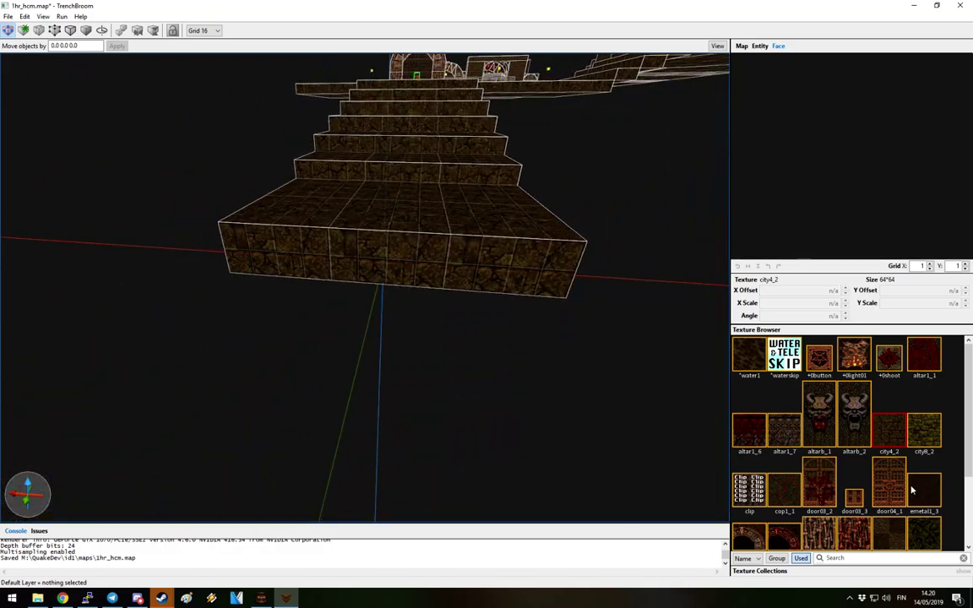
Choose the wizmet1_2 texture and draw a 96 by 512 unit walkway, 16 units thick, out from half of the bottom landing's edge
scroll(912, 487, "down", 3)
left_click(746, 508)
right_click_drag(475, 265, 405, 258)
mouse_move(399, 261)
left_mouse_down()
mouse_move(427, 326)
mouse_move(402, 341)
mouse_move(391, 419)
left_mouse_up()
right_click_drag(400, 326, 441, 267)
left_click_drag(441, 267, 723, 284)
right_click_drag(659, 281, 465, 254, "alt")
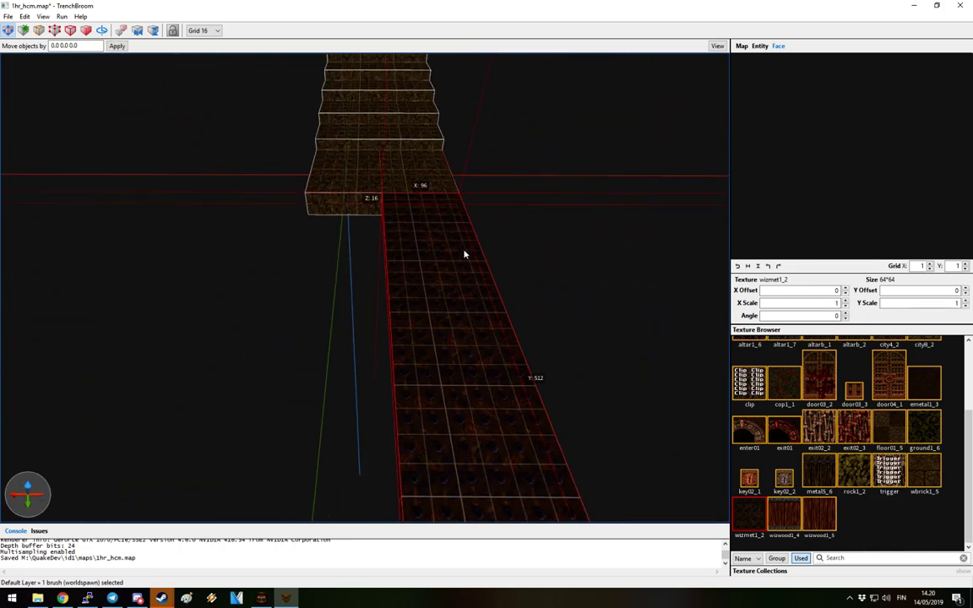
Duplicate the metal walkway strip alongside itself to span the full width of the bottom landing
right_click_drag(425, 293, 394, 302, "alt")
left_click_drag(395, 301, 396, 326, "alt")
mouse_move(396, 326)
right_mouse_down("alt")
mouse_move(473, 400)
mouse_move(453, 315)
mouse_move(423, 305)
right_mouse_up("alt")
Extrude a 112-unit-tall brush below one walkway strip and lower its top to leave a 16-unit-thick slab beneath
mouse_move(424, 304)
left_mouse_down("shift")
mouse_move(419, 254)
mouse_move(433, 448)
mouse_move(433, 425)
mouse_move(388, 409)
mouse_move(407, 398)
mouse_move(411, 368)
left_mouse_up("shift")
scroll(389, 393, "up", 1)
scroll(390, 394, "up", 2)
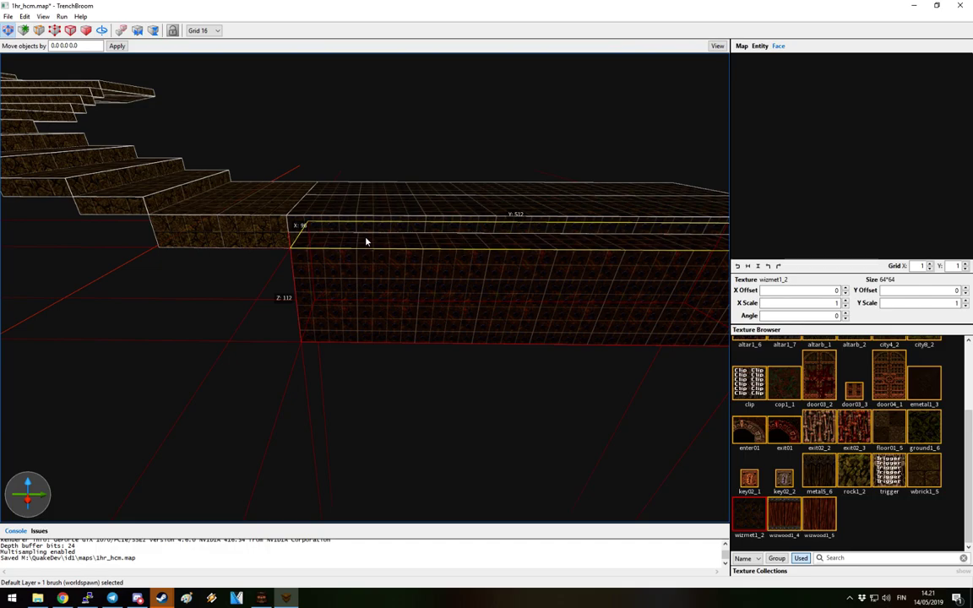
left_click_drag(368, 251, 371, 315, "shift")
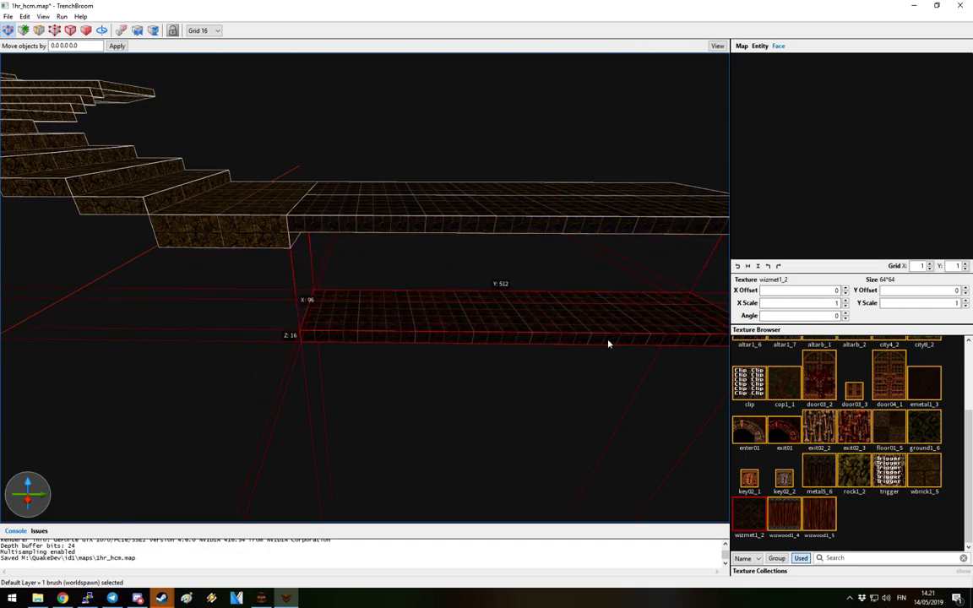
Widen the lower slab sideways beneath the walkway and apply the city8_2 texture to it
mouse_move(608, 341)
right_mouse_down()
mouse_move(519, 326)
mouse_move(415, 337)
right_mouse_up()
scroll(414, 337, "down", 3)
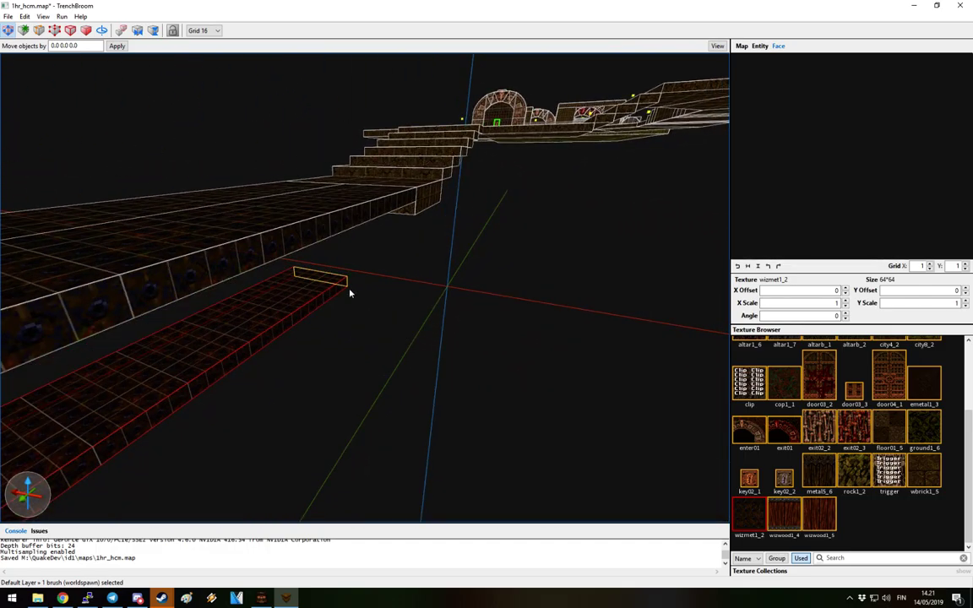
left_click_drag(341, 291, 406, 316, "shift")
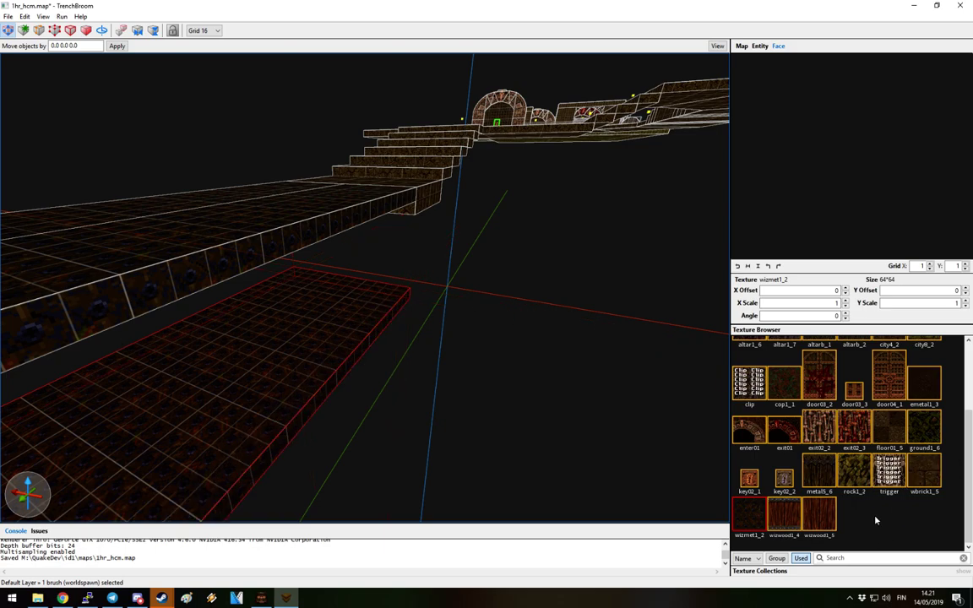
scroll(876, 520, "up", 3)
left_click(940, 425)
left_click(524, 362)
Extend the city8_2 floor slab lengthwise back underneath the descending staircase, and clear the selection
mouse_move(524, 362)
right_mouse_down()
mouse_move(434, 354)
mouse_move(456, 332)
mouse_move(569, 347)
mouse_move(662, 337)
mouse_move(604, 308)
mouse_move(612, 332)
mouse_move(602, 309)
right_mouse_up()
left_click(604, 308)
left_click_drag(603, 306, 209, 417, "shift")
right_click_drag(208, 417, 460, 341)
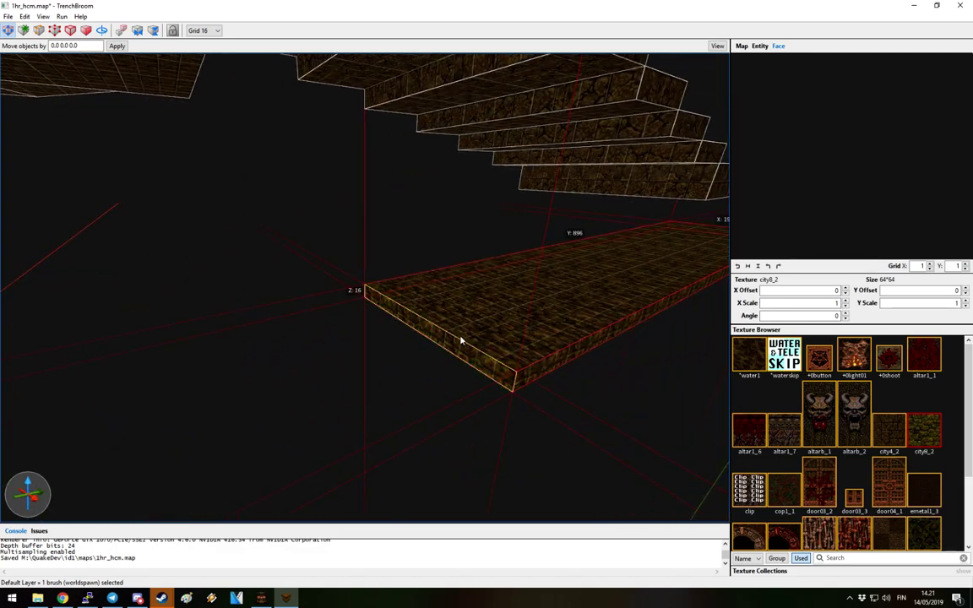
mouse_move(456, 345)
left_mouse_down("shift")
mouse_move(106, 414)
mouse_move(140, 398)
mouse_move(165, 413)
left_mouse_up("shift")
key("Escape")
Fill the space beneath the staircase by lowering each step's underside to the base slab extended back from the landing
right_click_drag(497, 314, 547, 256)
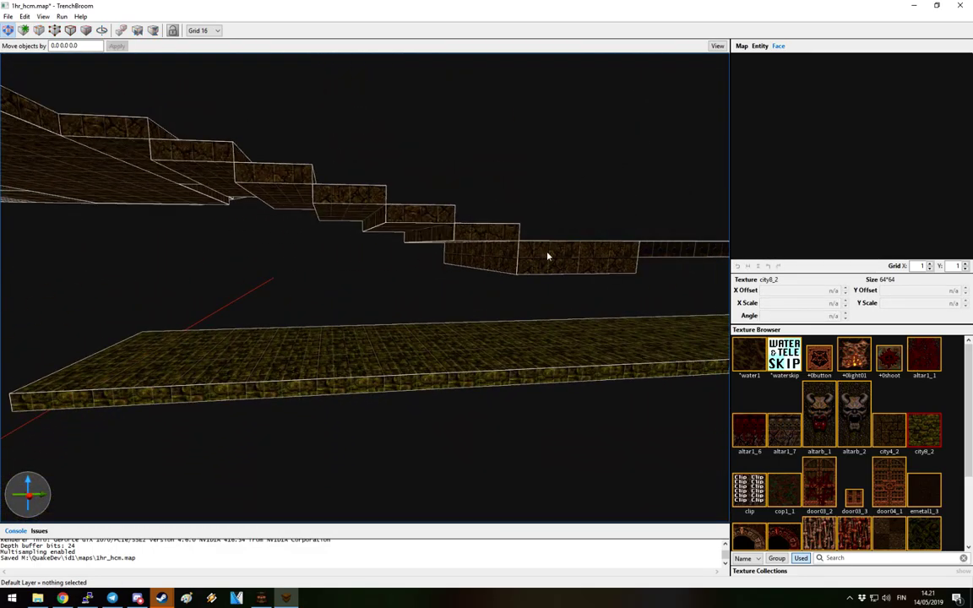
left_click(598, 264)
left_click(501, 240)
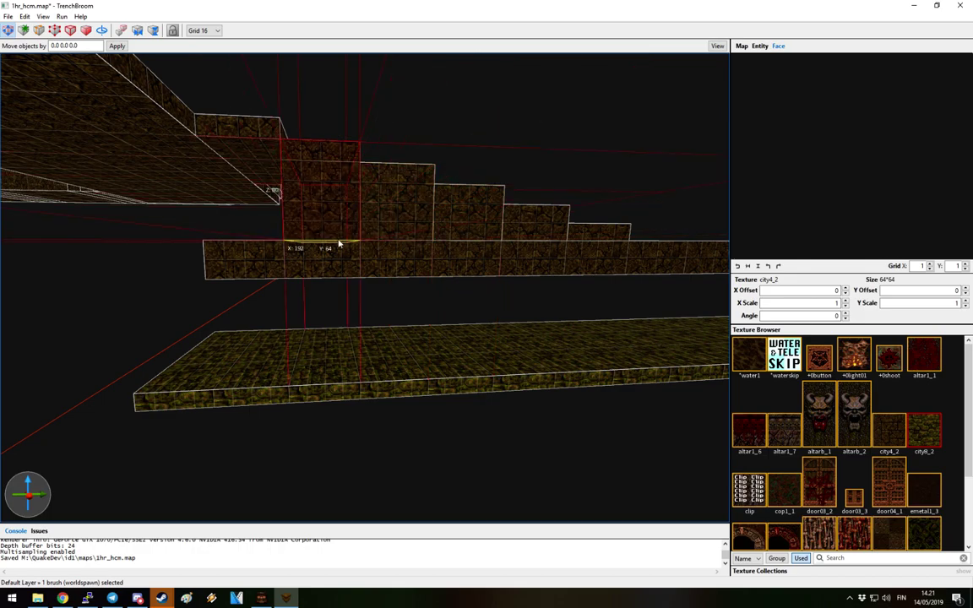
left_click_drag(271, 193, 271, 239)
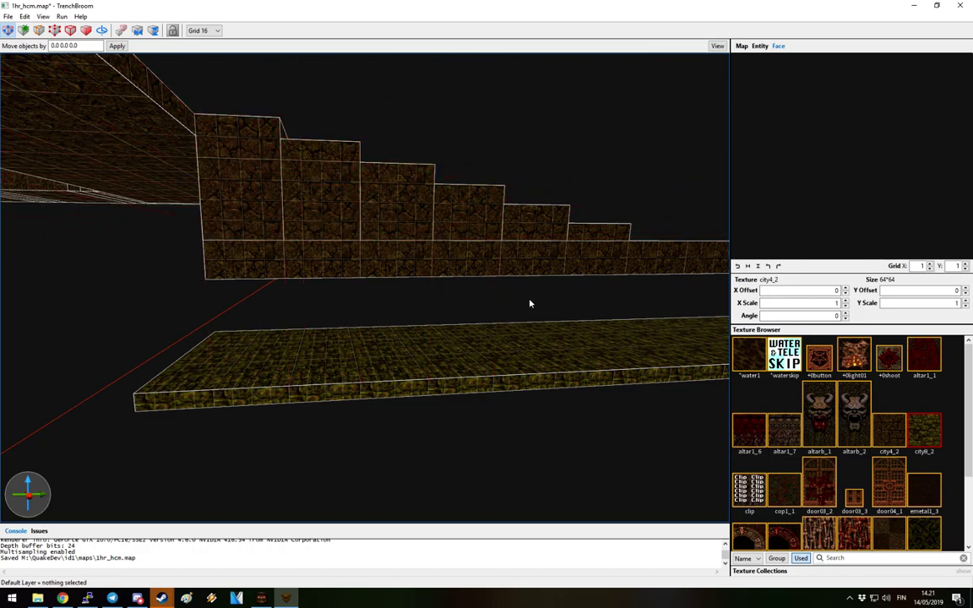
Inspect the city8_2 floor slab under the staircase and its end from several sides
scroll(530, 303, "up", 6)
left_click(530, 332)
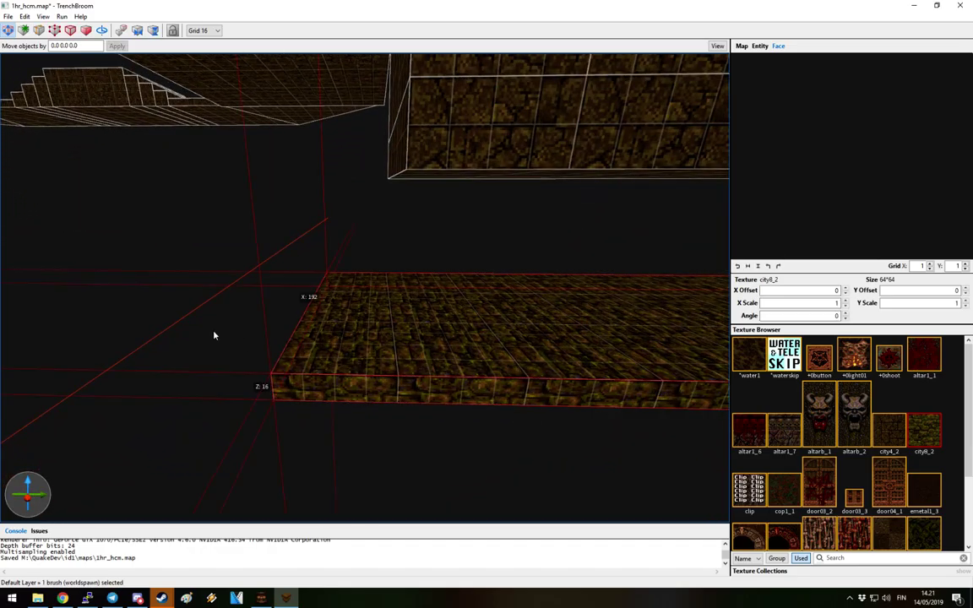
left_click(317, 326)
mouse_move(322, 328)
right_mouse_down()
mouse_move(443, 343)
mouse_move(536, 323)
mouse_move(522, 317)
mouse_move(332, 387)
mouse_move(476, 320)
mouse_move(445, 326)
mouse_move(468, 317)
mouse_move(554, 373)
mouse_move(566, 355)
right_mouse_up()
scroll(538, 311, "up", 3)
scroll(332, 387, "down", 5)
scroll(566, 352, "down", 2)
scroll(509, 362, "up", 3)
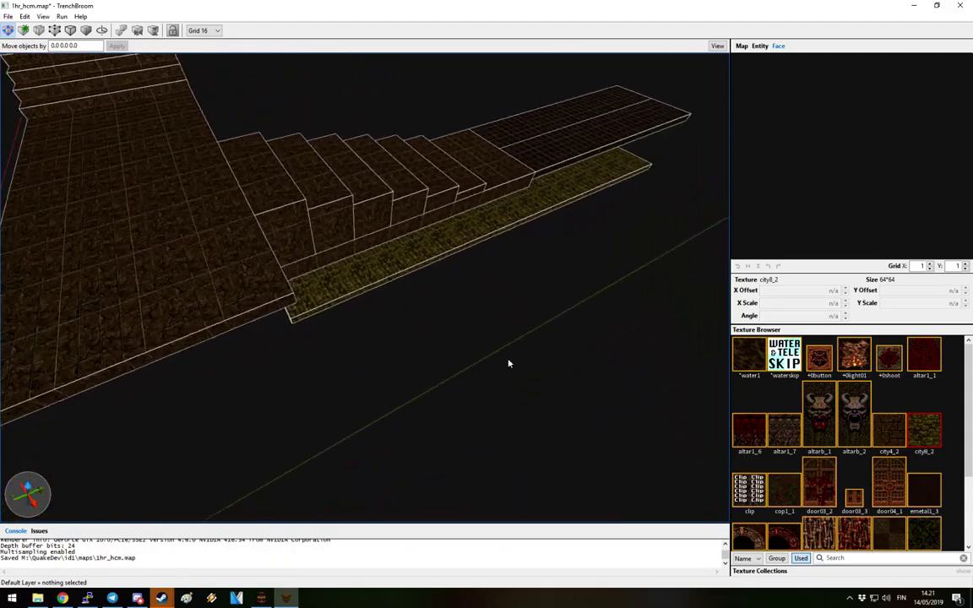
scroll(509, 362, "up", 3)
mouse_move(465, 368)
right_mouse_down()
mouse_move(506, 323)
mouse_move(586, 317)
mouse_move(586, 285)
mouse_move(478, 330)
mouse_move(463, 326)
mouse_move(472, 319)
mouse_move(465, 342)
mouse_move(435, 315)
right_mouse_up()
scroll(506, 324, "down", 4)
scroll(586, 285, "up", 3)
Divide the end of the lower city8_2 floor into an end strip, a central square and two 128-unit-long side strips
left_click(471, 304)
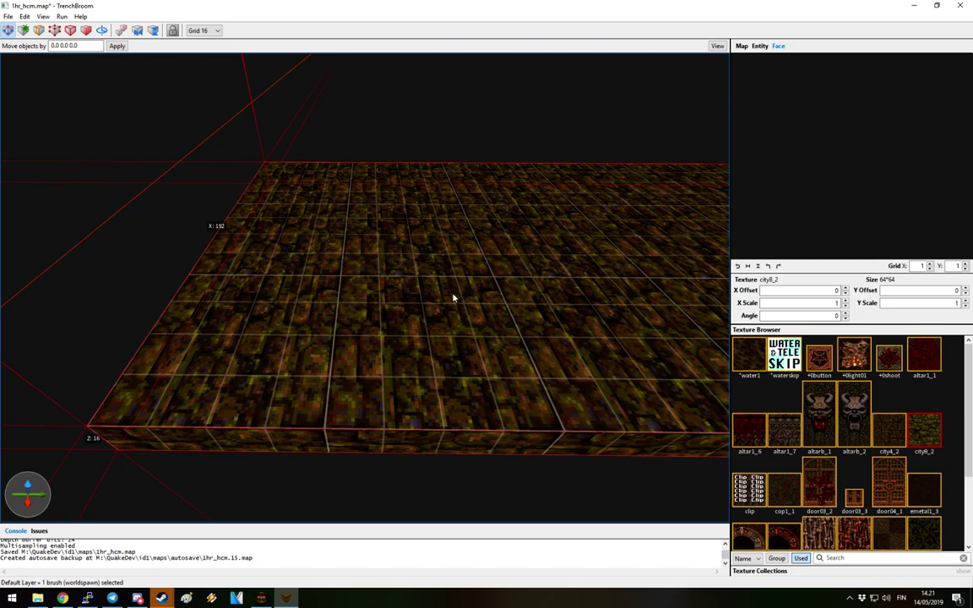
right_click_drag(453, 297, 664, 267)
right_click_drag(628, 298, 639, 270)
mouse_move(638, 270)
left_mouse_down("shift")
mouse_move(498, 265)
mouse_move(287, 287)
mouse_move(300, 275)
left_mouse_up("shift")
left_click(317, 182)
mouse_move(317, 182)
left_mouse_down()
mouse_move(338, 173)
mouse_move(517, 203)
mouse_move(493, 199)
left_mouse_up()
mouse_move(648, 213)
right_mouse_down()
mouse_move(517, 213)
mouse_move(510, 224)
right_mouse_up()
mouse_move(599, 245)
left_mouse_down("ctrl")
mouse_move(241, 300)
mouse_move(261, 321)
mouse_move(343, 320)
left_mouse_up("ctrl")
left_click_drag(466, 286, 668, 246, "shift")
Try to close the gap between the divided floor pieces and the long slab, and undo the attempt
mouse_move(483, 387)
left_mouse_down("shift")
mouse_move(482, 400)
mouse_move(456, 319)
left_mouse_up("shift")
left_click(270, 372, "ctrl")
key("ctrl+z")
key("ctrl+z")
key("ctrl+z")
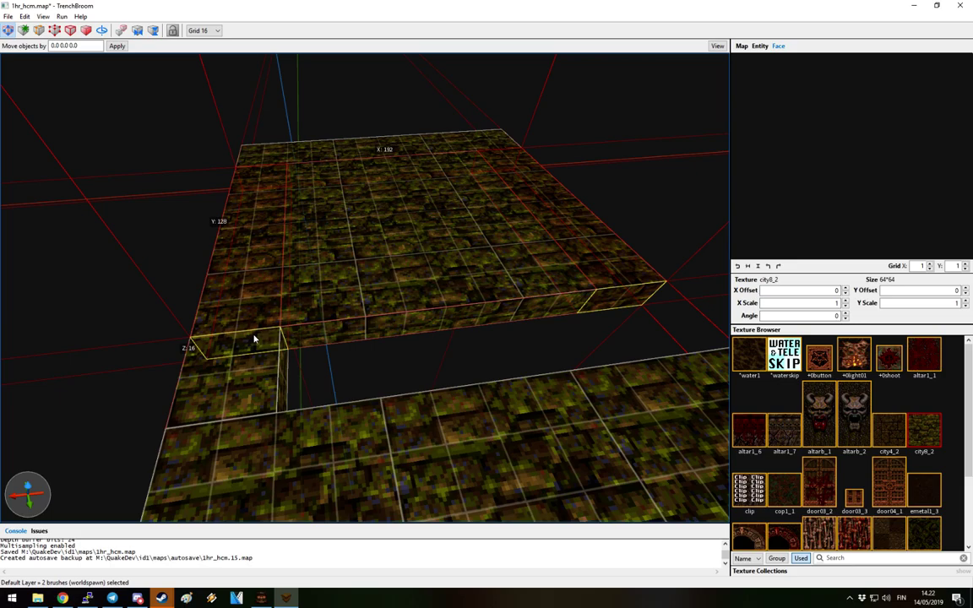
key("ctrl+z")
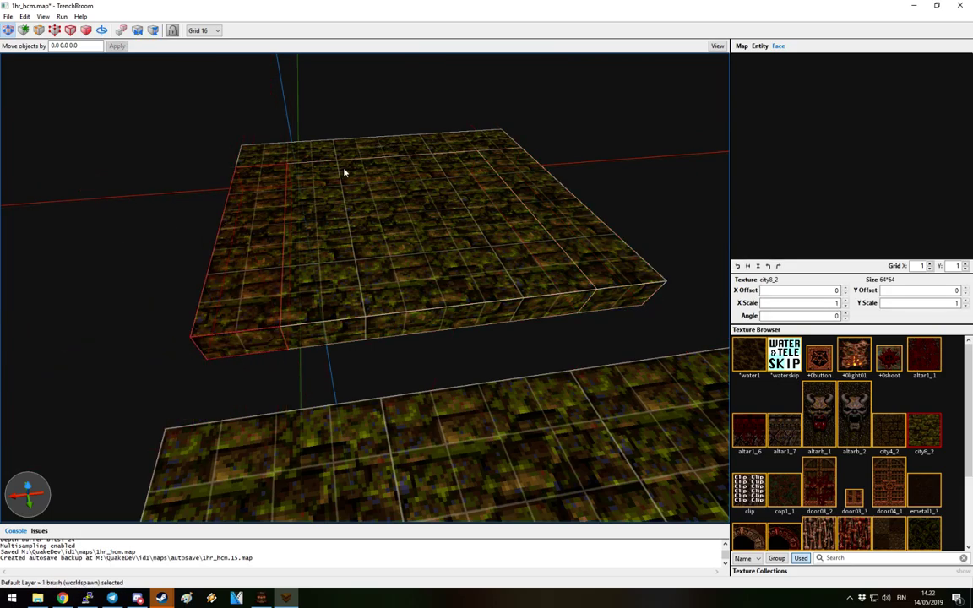
Extend the long floor slab to meet the side strips and drop the central square far below, leaving an open shaft
mouse_move(369, 164)
left_mouse_down()
mouse_move(377, 152)
mouse_move(370, 160)
left_mouse_up()
left_click(521, 424)
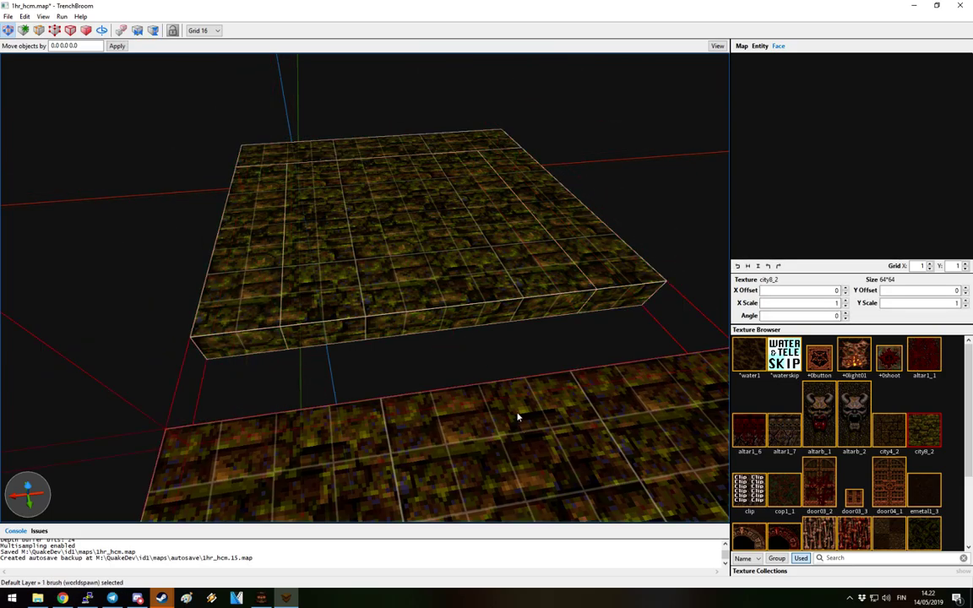
mouse_move(467, 352)
right_mouse_down()
mouse_move(436, 289)
mouse_move(513, 313)
mouse_move(526, 250)
mouse_move(555, 229)
mouse_move(428, 311)
right_mouse_up()
left_click_drag(427, 311, 376, 504, "shift")
mouse_move(376, 504)
right_mouse_down()
mouse_move(377, 403)
mouse_move(410, 275)
right_mouse_up()
scroll(406, 288, "down", 5)
left_click_drag(374, 448, 379, 488, "shift")
mouse_move(403, 150)
left_mouse_down("shift")
mouse_move(387, 321)
mouse_move(396, 407)
left_mouse_up("shift")
Narrow both side strips along the shaft opening to 16 units wide
mouse_move(493, 363)
right_mouse_down()
mouse_move(430, 350)
mouse_move(422, 265)
mouse_move(496, 369)
mouse_move(560, 373)
right_mouse_up()
left_click(445, 326)
left_click_drag(318, 317, 306, 289, "shift")
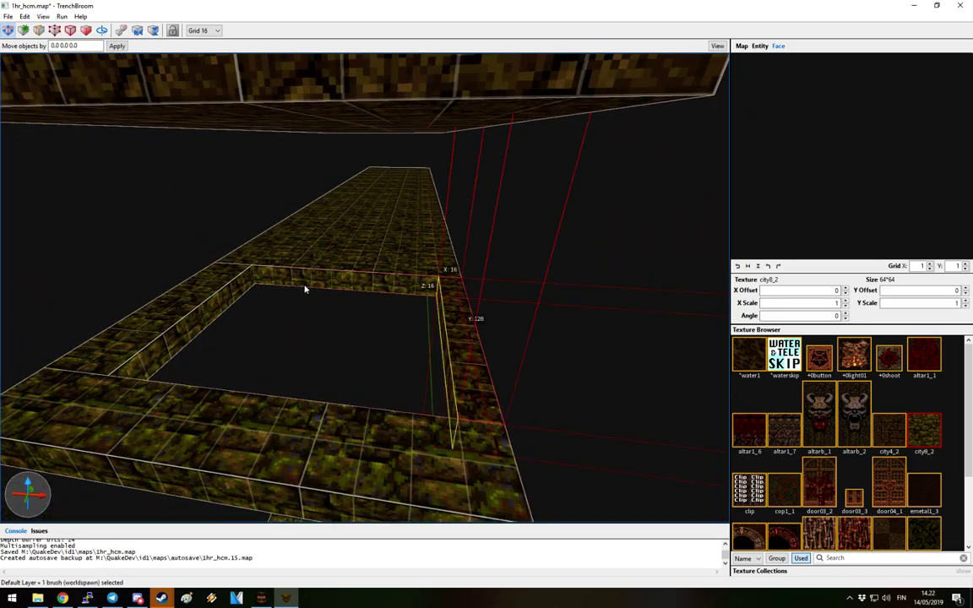
left_click(241, 289)
left_click_drag(239, 285, 221, 282, "shift")
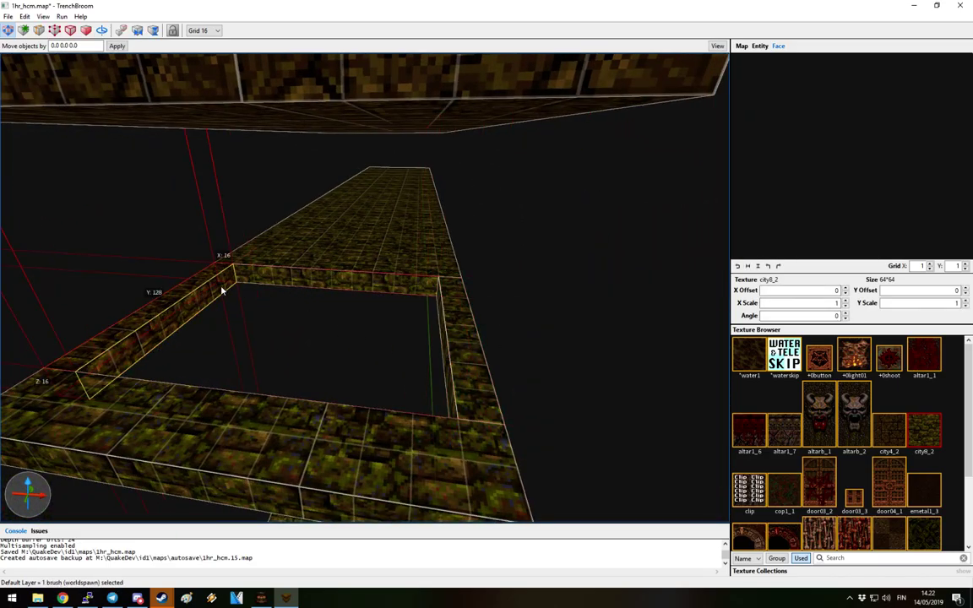
Enlarge the shaft opening by moving the end strip outward, pulling the long slab back and lengthening the side strips to meet them
left_click(238, 407)
key("Down")
left_click(331, 272)
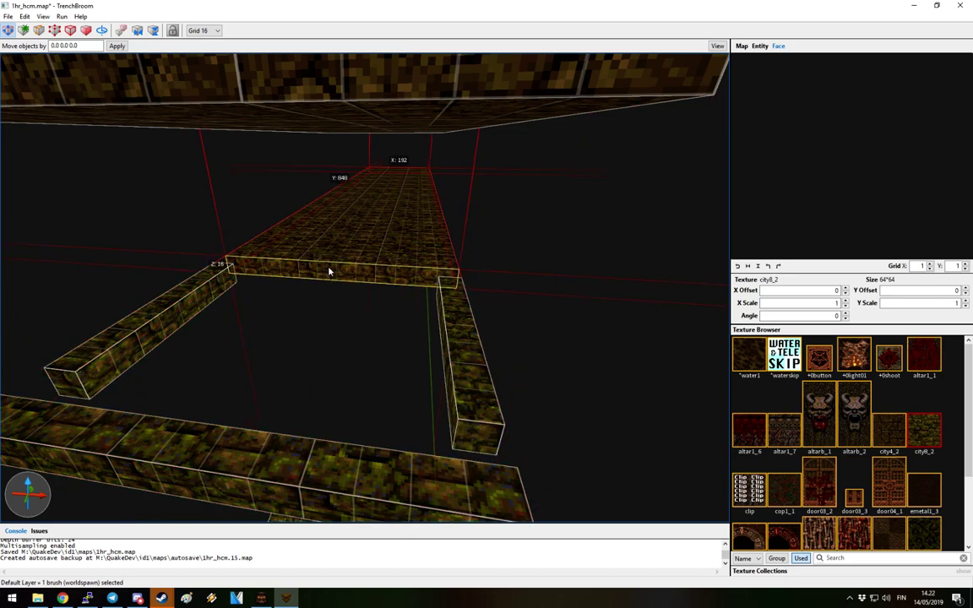
left_click(482, 341)
left_click_drag(474, 413, 483, 441, "shift")
left_click(233, 268)
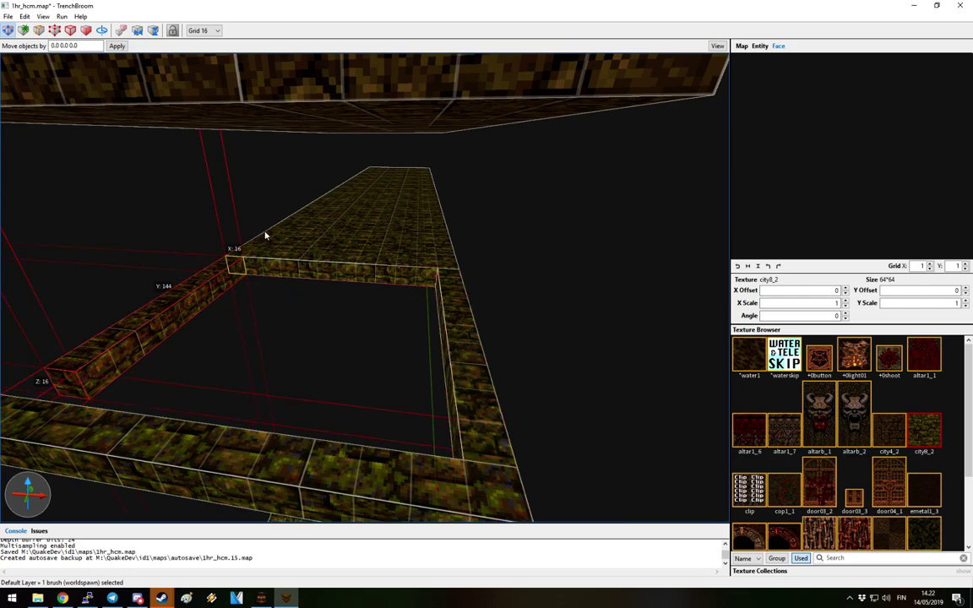
Duplicate one side strip inward along the opening as a shaft wall and apply the wizmet1_2 texture to it
mouse_move(51, 401)
left_mouse_down()
mouse_move(185, 326)
mouse_move(174, 300)
mouse_move(190, 304)
left_mouse_up()
scroll(911, 479, "down", 3)
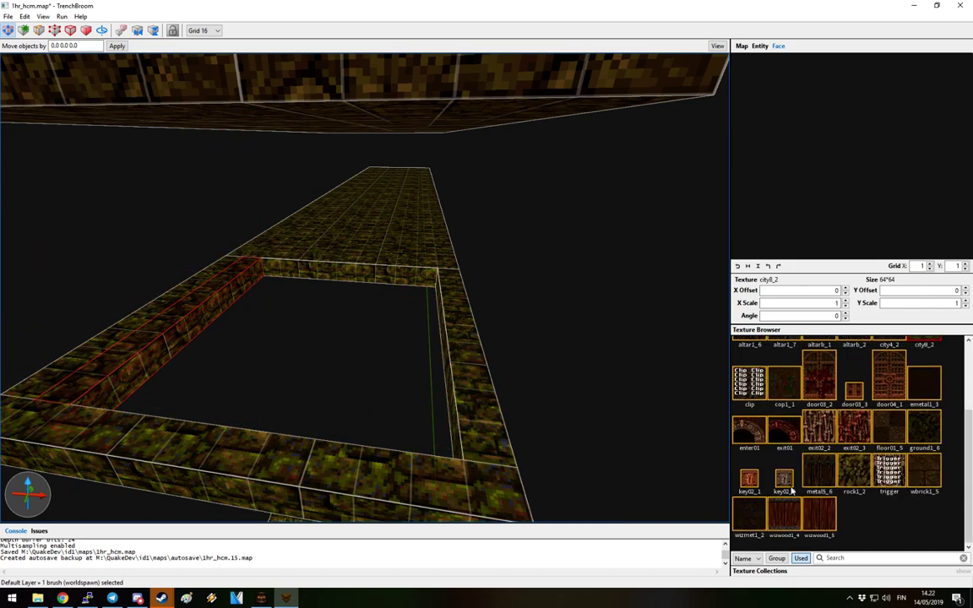
left_click(749, 514)
scroll(257, 255, "down", 1)
Line the remaining edges of the opening with 16-unit-thick wizmet1_2 wall strips, the end ones fitted between the side walls
left_click_drag(196, 270, 424, 287, "ctrl")
key("Escape")
left_click(388, 272)
left_click_drag(393, 277, 387, 435)
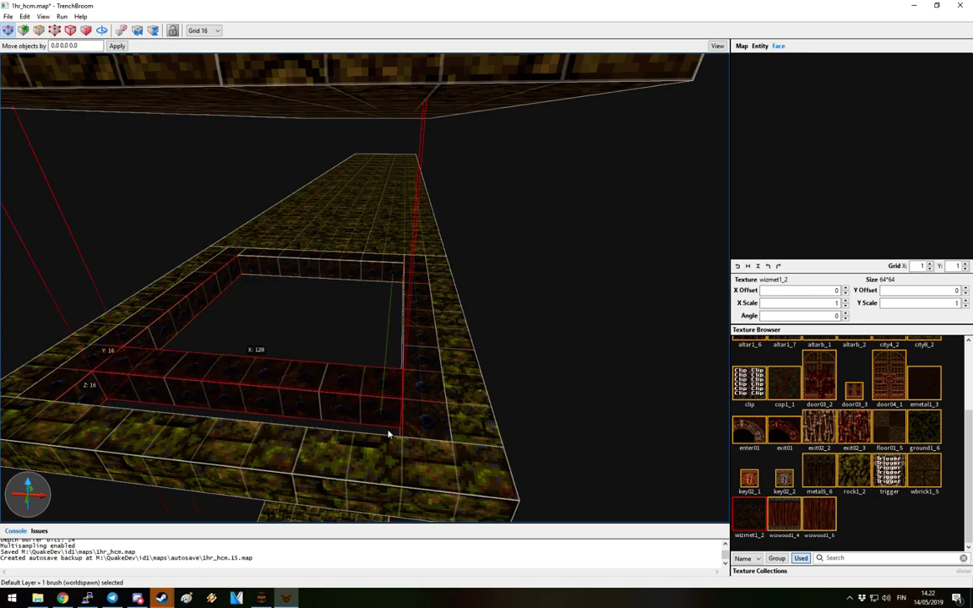
key("Escape")
Extend three of the wizmet1_2 shaft walls down to the lowered city8_2 square, leaving the fourth side open
mouse_move(387, 441)
right_mouse_down()
mouse_move(499, 396)
mouse_move(416, 465)
mouse_move(423, 276)
mouse_move(435, 304)
mouse_move(432, 276)
mouse_move(441, 399)
right_mouse_up()
scroll(441, 398, "down", 5)
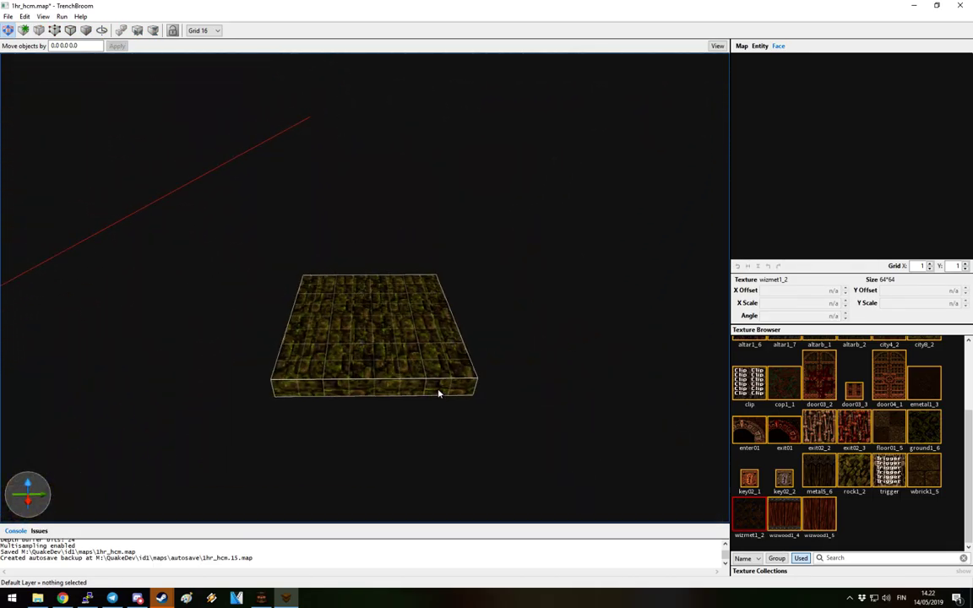
left_click(425, 360)
mouse_move(413, 322)
right_mouse_down()
mouse_move(412, 276)
mouse_move(471, 308)
mouse_move(448, 243)
mouse_move(452, 141)
right_mouse_up()
left_click(453, 141, "ctrl")
left_click_drag(485, 115, 504, 476, "shift")
scroll(428, 366, "up", 5)
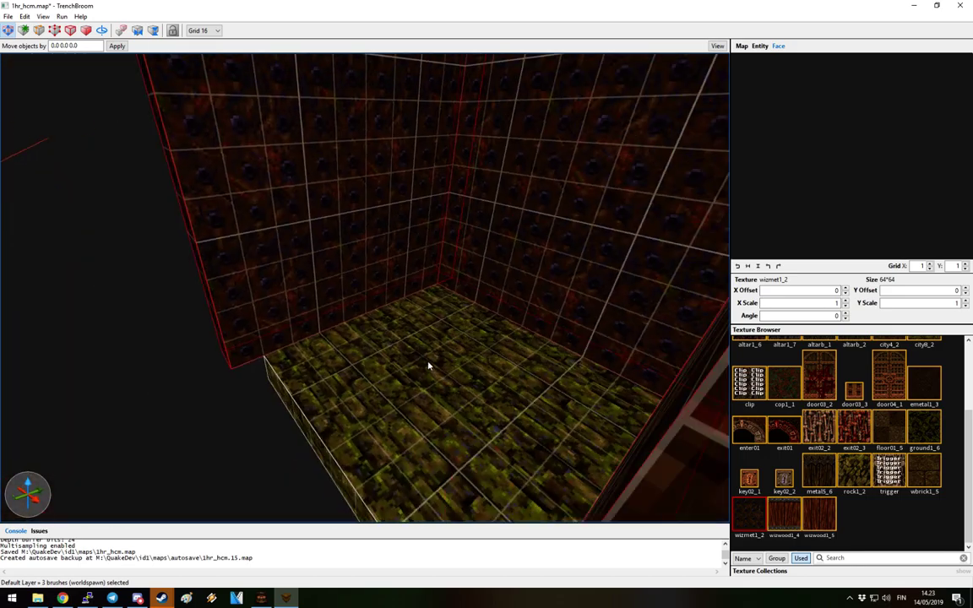
Apply the rock1_2 texture to the shaft walls and the short strip above the open side
right_click_drag(428, 366, 475, 350)
left_click(855, 475)
mouse_move(609, 321)
right_mouse_down()
mouse_move(560, 191)
mouse_move(427, 285)
mouse_move(482, 261)
mouse_move(478, 292)
mouse_move(517, 278)
mouse_move(724, 260)
mouse_move(528, 206)
mouse_move(521, 174)
mouse_move(283, 246)
right_mouse_up()
key("Escape")
left_click_drag(282, 246, 483, 245)
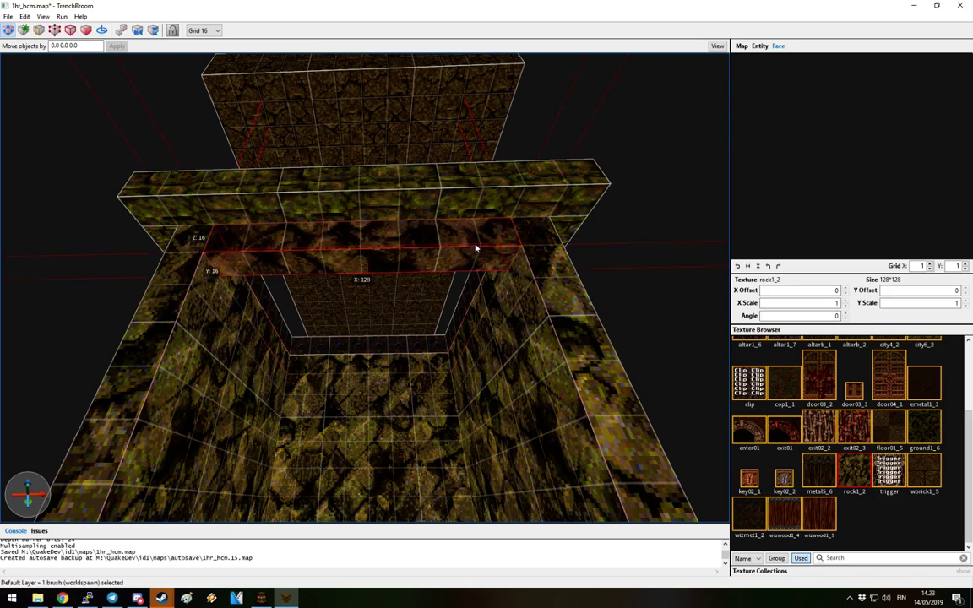
Extend a long city8_2 floor from the 128-unit square at the shaft's base out through its open side
scroll(456, 247, "down", 5)
mouse_move(431, 258)
right_mouse_down()
mouse_move(506, 350)
mouse_move(619, 384)
mouse_move(621, 369)
mouse_move(554, 380)
right_mouse_up()
left_click(461, 434)
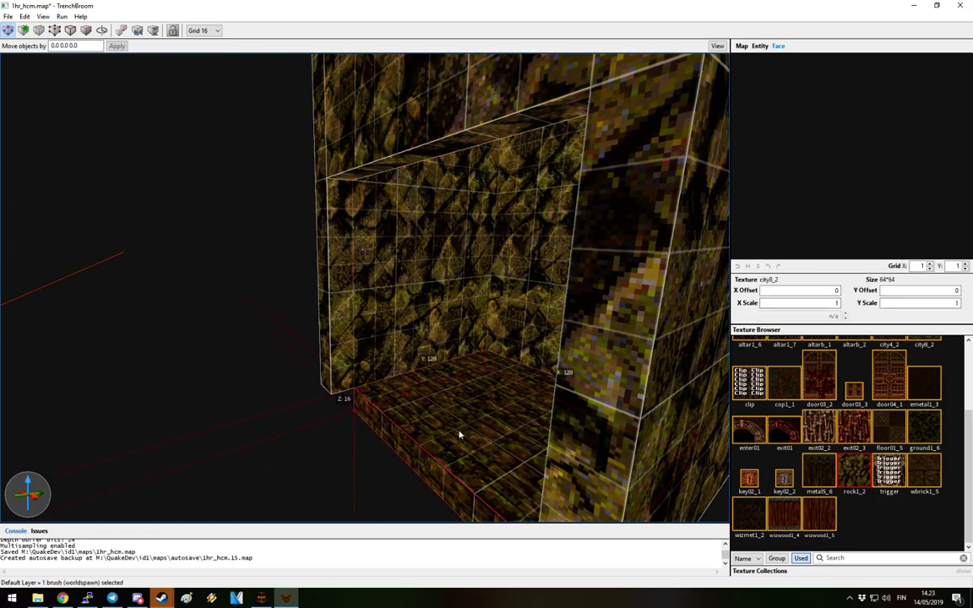
mouse_move(358, 461)
left_mouse_down()
mouse_move(539, 412)
mouse_move(505, 408)
mouse_move(544, 369)
mouse_move(185, 445)
mouse_move(199, 421)
left_mouse_up()
scroll(507, 410, "down", 8)
right_click_drag(199, 421, 513, 360)
right_click_drag(383, 398, 282, 244)
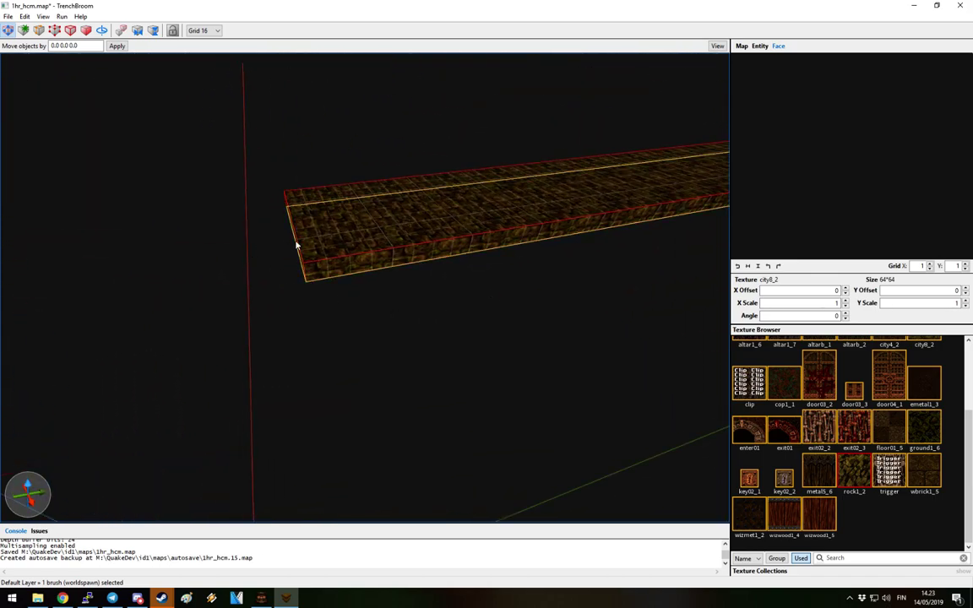
left_click_drag(297, 245, 468, 247, "shift")
left_click(449, 265)
mouse_move(449, 265)
right_mouse_down()
mouse_move(574, 298)
mouse_move(541, 274)
mouse_move(452, 347)
mouse_move(498, 361)
mouse_move(500, 264)
mouse_move(524, 311)
mouse_move(554, 326)
mouse_move(480, 458)
right_mouse_up()
left_click(480, 457)
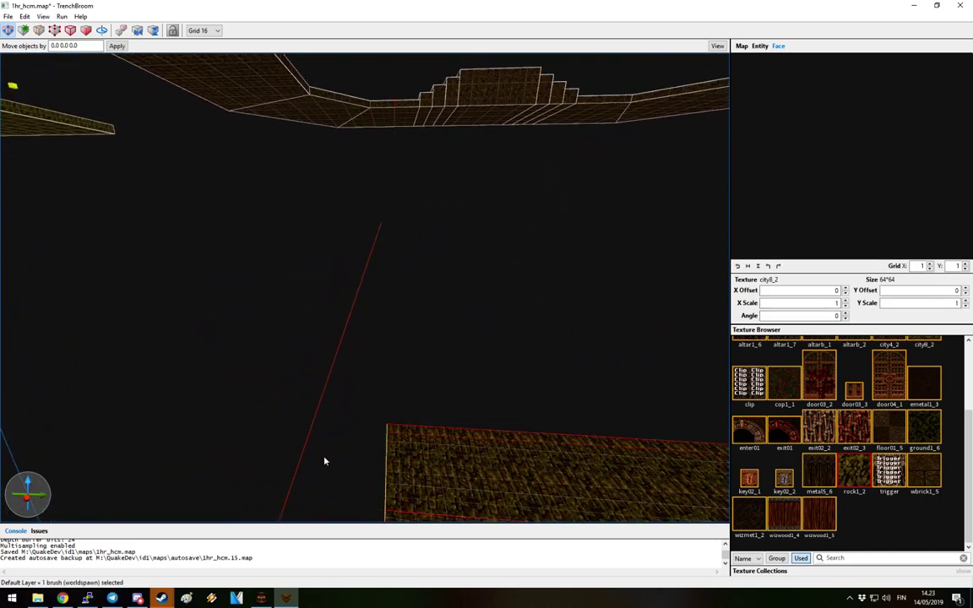
left_click(365, 463)
Pull the raised city4_2 platform's protruding front face back flush with its side stairs
right_click_drag(498, 408, 879, 397)
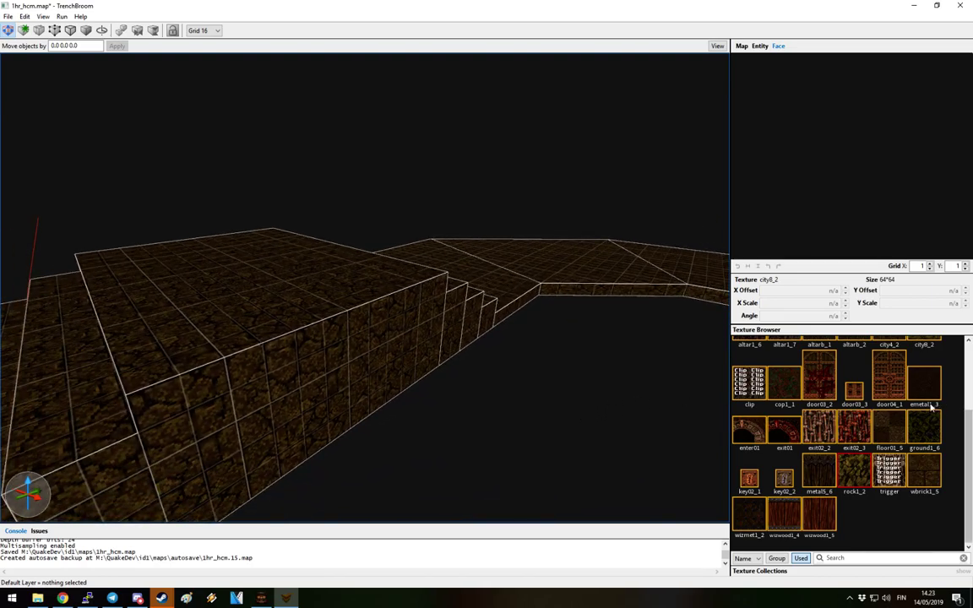
scroll(819, 480, "up", 3)
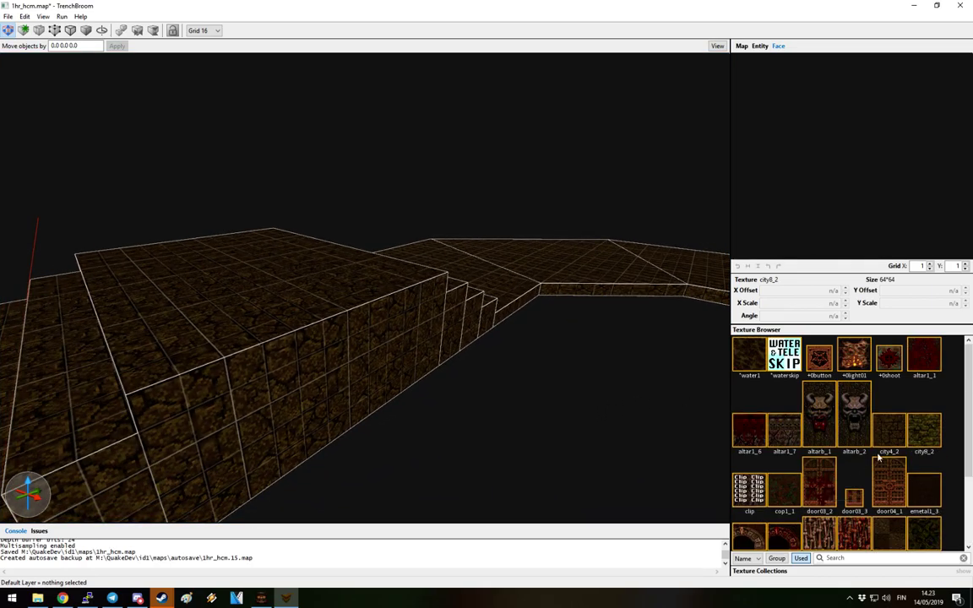
right_click_drag(464, 304, 426, 289)
left_click(413, 284)
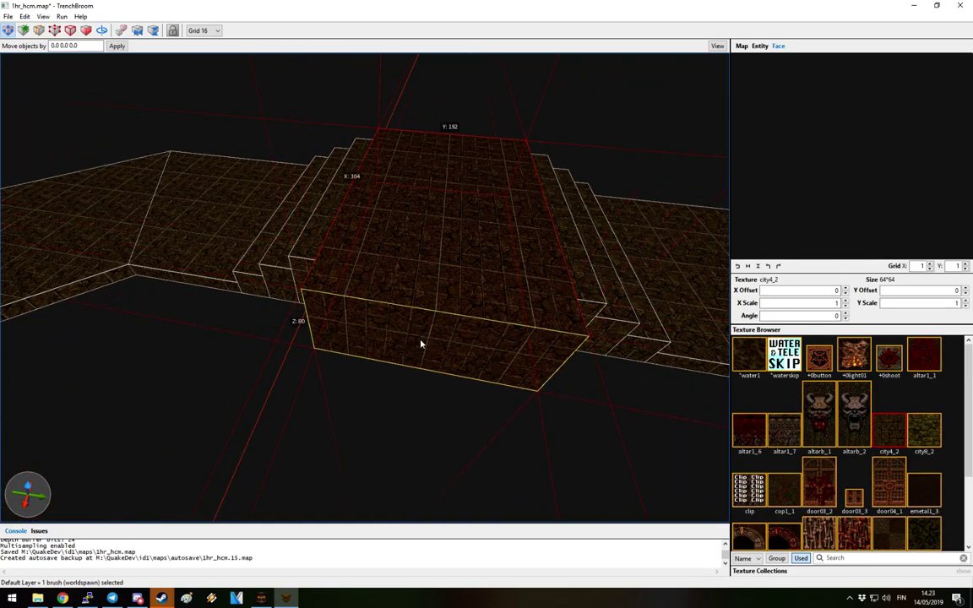
scroll(422, 342, "up", 3)
right_click_drag(448, 330, 471, 307)
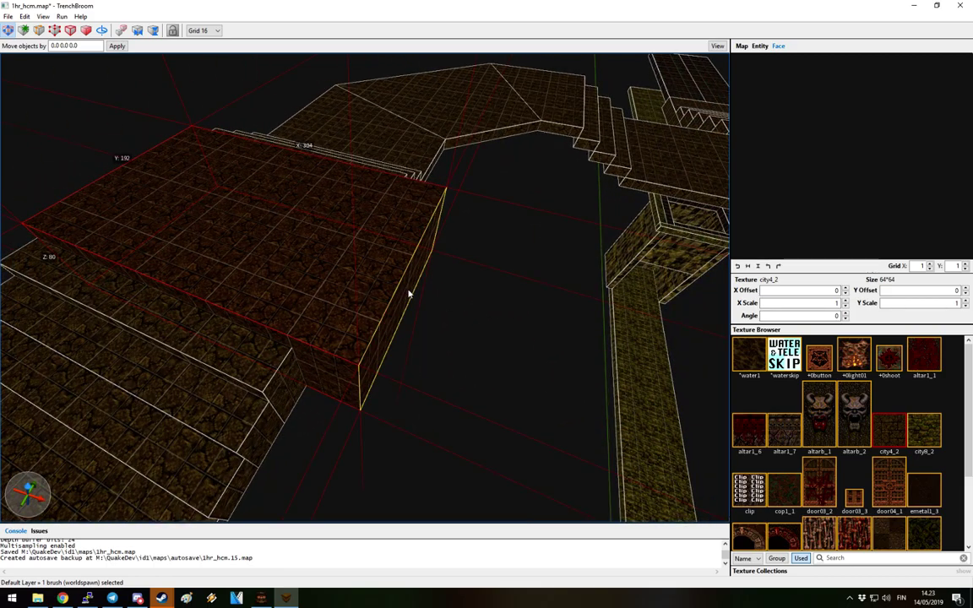
left_click_drag(409, 293, 357, 293)
right_click_drag(577, 286, 430, 289)
key("Escape")
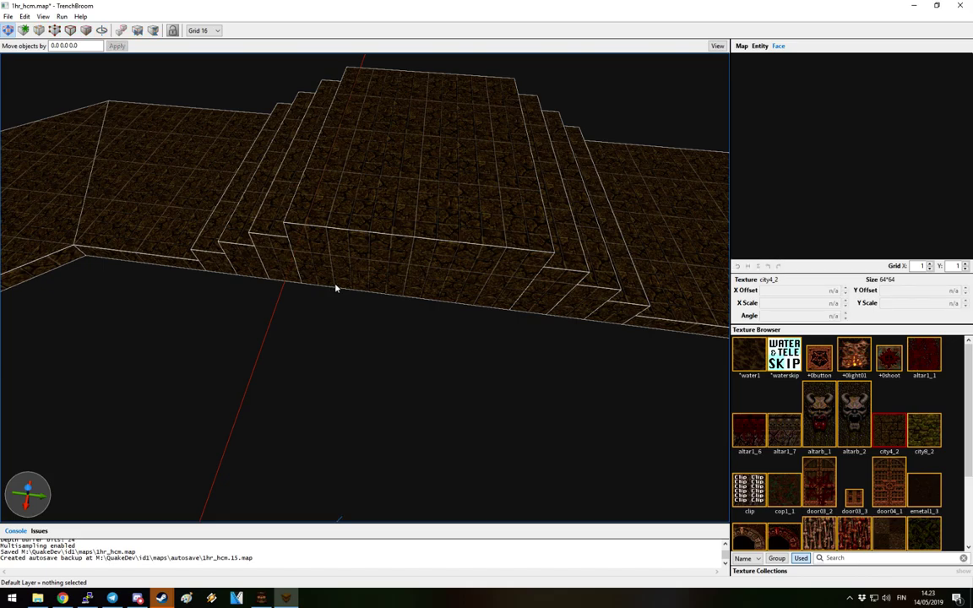
Add a city4_2 block in front of the raised platform, 128 units wide, 112 units long and 80 units tall
mouse_move(336, 289)
left_mouse_down()
mouse_move(497, 364)
mouse_move(468, 382)
mouse_move(456, 276)
left_mouse_up()
key("Escape")
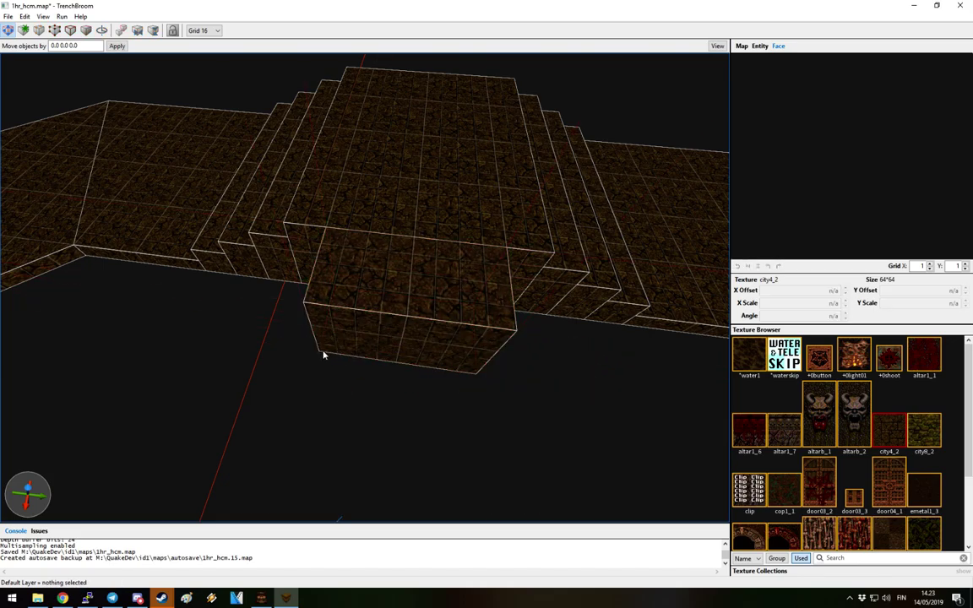
left_click(337, 346)
mouse_move(336, 347)
right_mouse_down("alt")
mouse_move(408, 332)
mouse_move(411, 293)
right_mouse_up("alt")
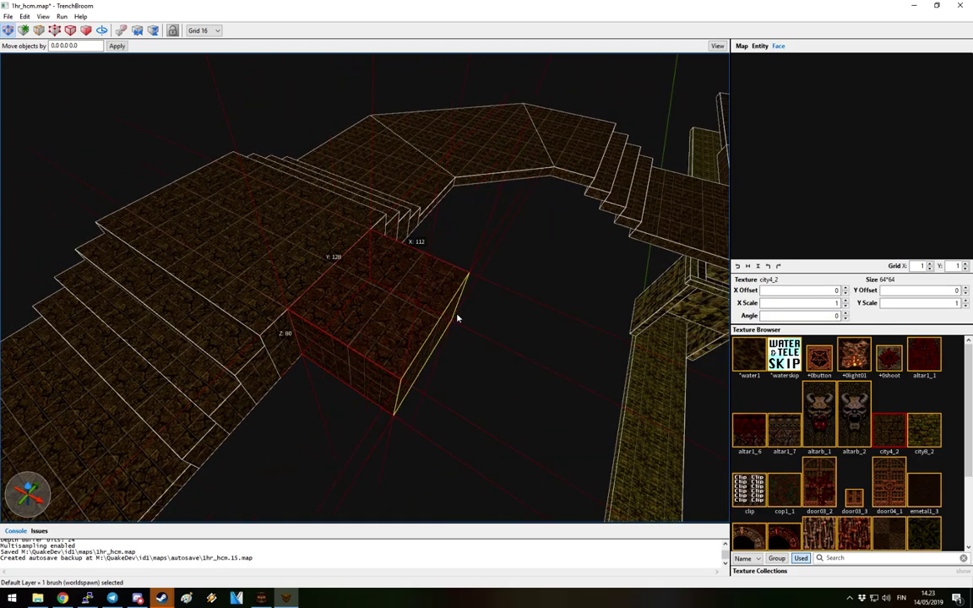
mouse_move(463, 333)
right_mouse_down("alt")
mouse_move(497, 341)
mouse_move(380, 338)
mouse_move(374, 383)
mouse_move(397, 298)
mouse_move(396, 319)
right_mouse_up("alt")
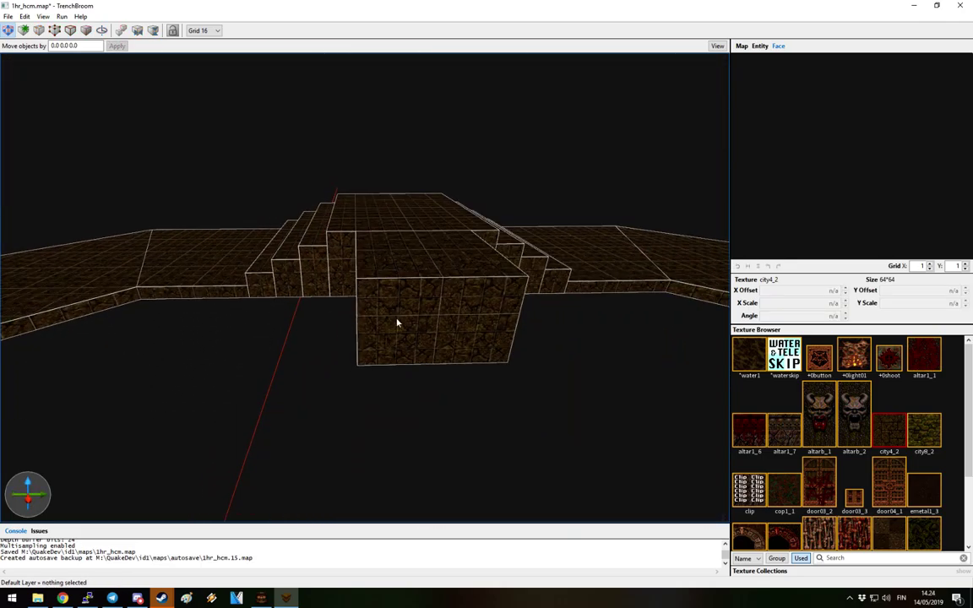
Add a 192-unit-wide, 80-unit-tall block across the end of the walkway block and extend it outward
mouse_move(365, 365)
left_mouse_down()
mouse_move(522, 428)
mouse_move(471, 317)
left_mouse_up()
mouse_move(471, 317)
right_mouse_down("alt")
mouse_move(387, 335)
mouse_move(339, 327)
mouse_move(443, 316)
mouse_move(412, 328)
right_mouse_up("alt")
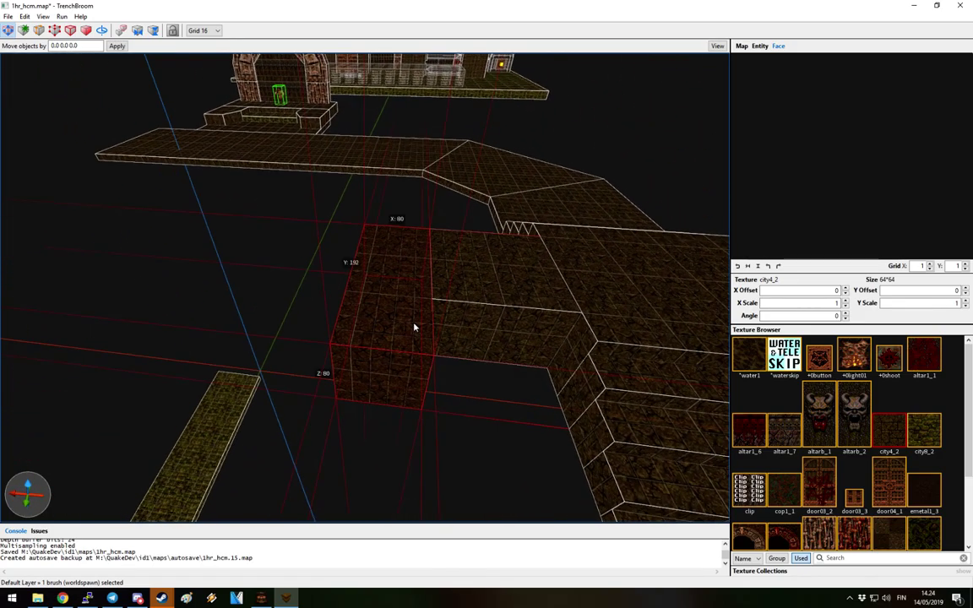
left_click_drag(392, 431, 397, 393)
mouse_move(397, 393)
right_mouse_down("alt")
mouse_move(415, 398)
mouse_move(308, 361)
mouse_move(318, 305)
mouse_move(380, 298)
mouse_move(408, 307)
right_mouse_up("alt")
mouse_move(408, 307)
left_mouse_down()
mouse_move(328, 331)
mouse_move(369, 323)
left_mouse_up()
left_click(410, 390)
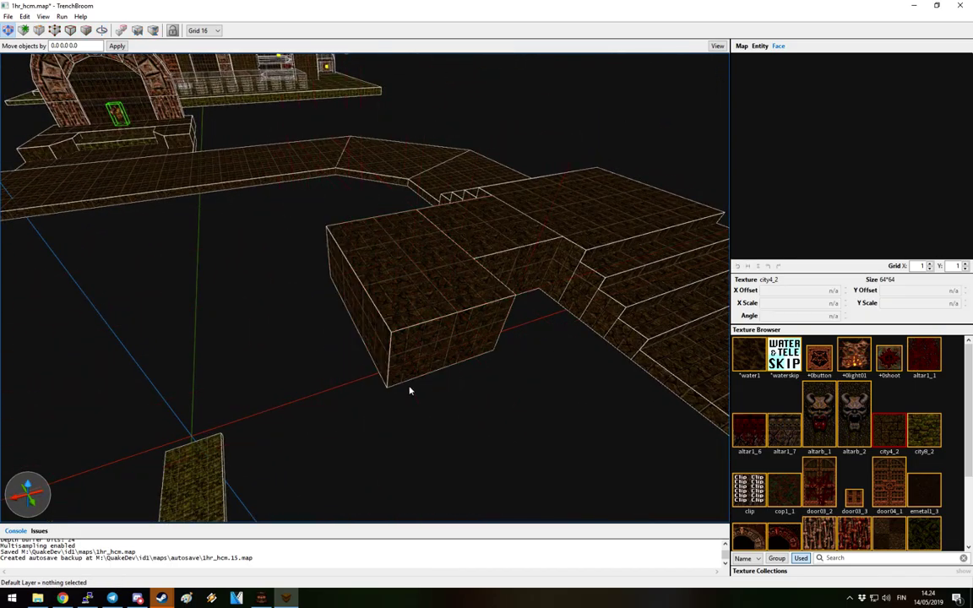
Add a block of the same height alongside the crossing block and stretch it sideways to widen the platform
right_click_drag(399, 385, 199, 404, "alt")
mouse_move(199, 403)
left_mouse_down()
mouse_move(433, 393)
mouse_move(441, 417)
mouse_move(413, 410)
mouse_move(427, 399)
left_mouse_up()
right_click_drag(427, 399, 415, 343, "alt")
left_click_drag(415, 343, 380, 347)
right_click_drag(380, 347, 390, 348, "alt")
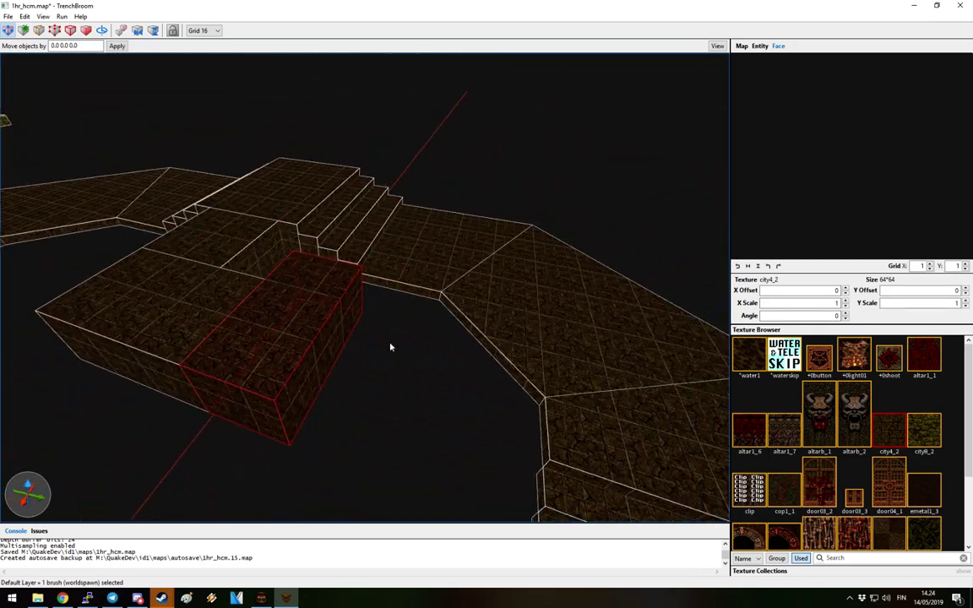
left_click_drag(373, 344, 426, 351)
mouse_move(425, 352)
right_mouse_down("alt")
mouse_move(422, 334)
mouse_move(324, 361)
mouse_move(342, 362)
right_mouse_up("alt")
key("Escape")
Add a narrow block to the widened platform's outer end and angle off its inner corner
mouse_move(375, 303)
left_mouse_down()
mouse_move(267, 393)
mouse_move(256, 384)
mouse_move(326, 326)
mouse_move(349, 425)
mouse_move(361, 342)
left_mouse_up()
mouse_move(361, 342)
right_mouse_down("alt")
mouse_move(326, 321)
mouse_move(285, 338)
mouse_move(381, 337)
mouse_move(408, 276)
right_mouse_up("alt")
key("e")
key("Escape")
key("Escape")
Draw a 384 by 272 unit brush outward from the front of the side block and make it level with its top
mouse_move(419, 343)
right_mouse_down("alt")
mouse_move(480, 319)
mouse_move(588, 327)
mouse_move(481, 290)
right_mouse_up("alt")
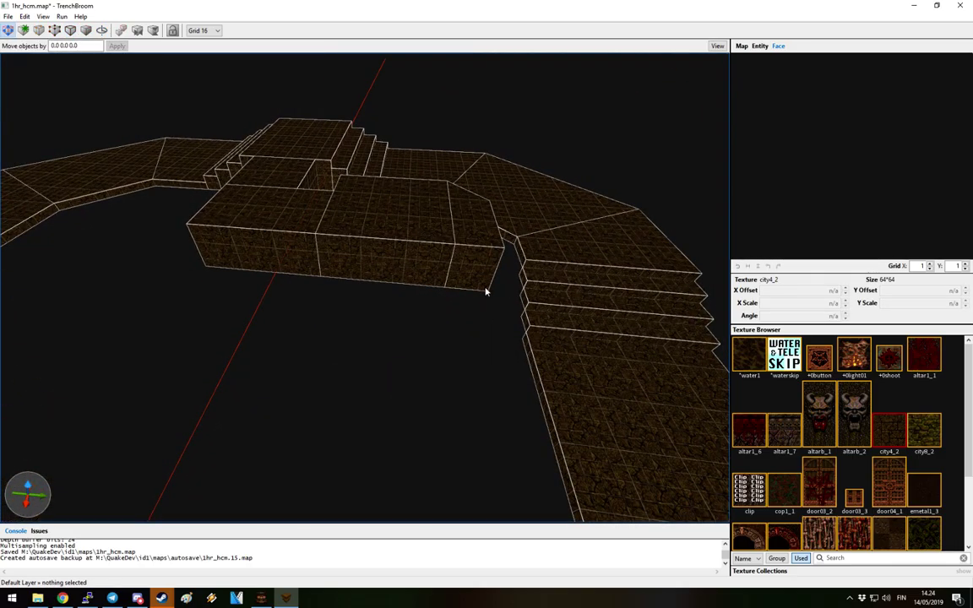
mouse_move(376, 351)
left_mouse_down()
mouse_move(332, 424)
mouse_move(262, 493)
mouse_move(267, 475)
left_mouse_up()
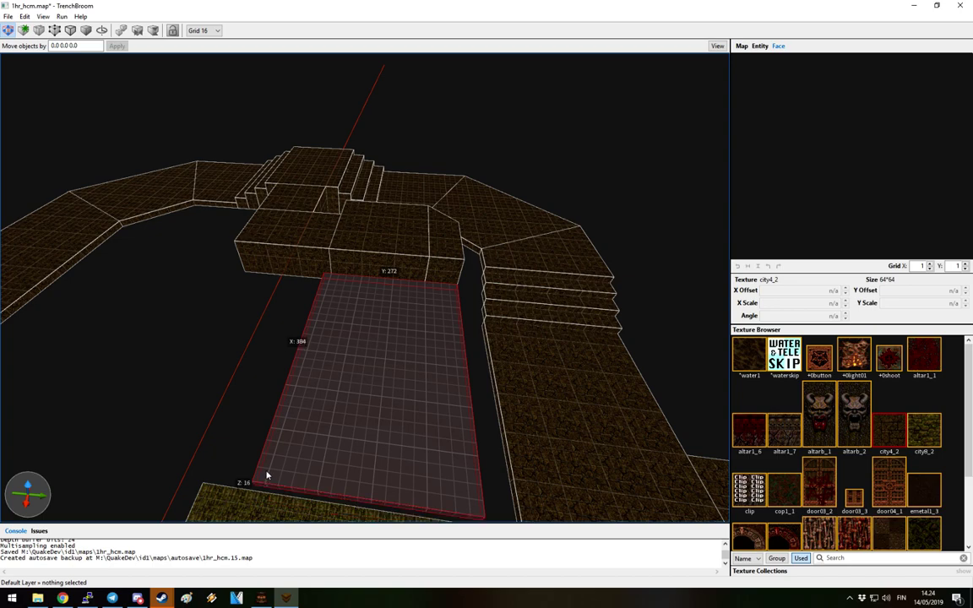
mouse_move(267, 488)
left_mouse_down()
mouse_move(263, 499)
mouse_move(217, 371)
mouse_move(399, 397)
mouse_move(405, 381)
left_mouse_up()
key("Escape")
mouse_move(326, 377)
right_mouse_down()
mouse_move(384, 375)
mouse_move(403, 428)
mouse_move(515, 459)
right_mouse_up()
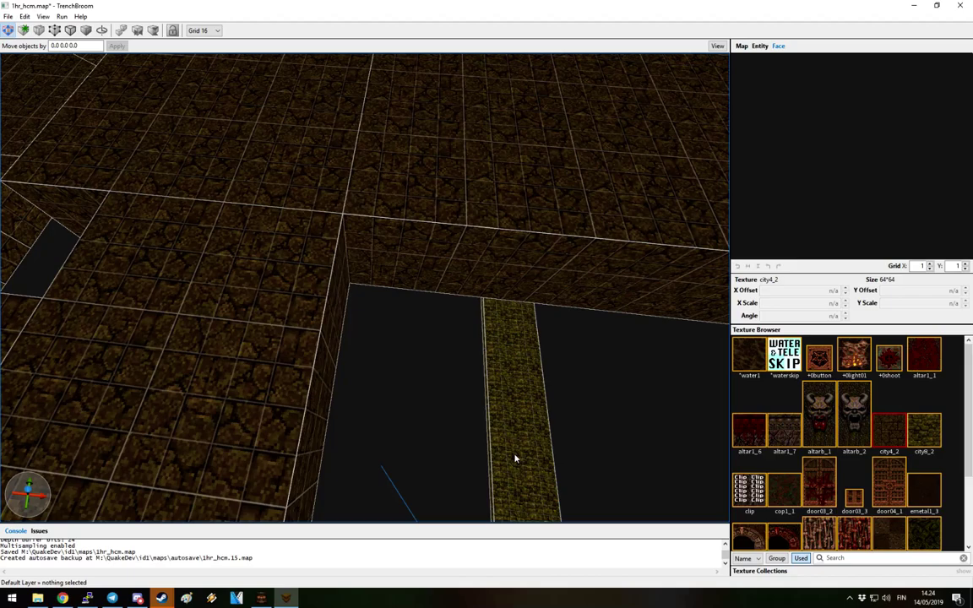
Delete the front brush of the side platform and draw a smaller block outward from its front edge
right_click_drag(457, 431, 466, 428)
scroll(466, 429, "down", 5)
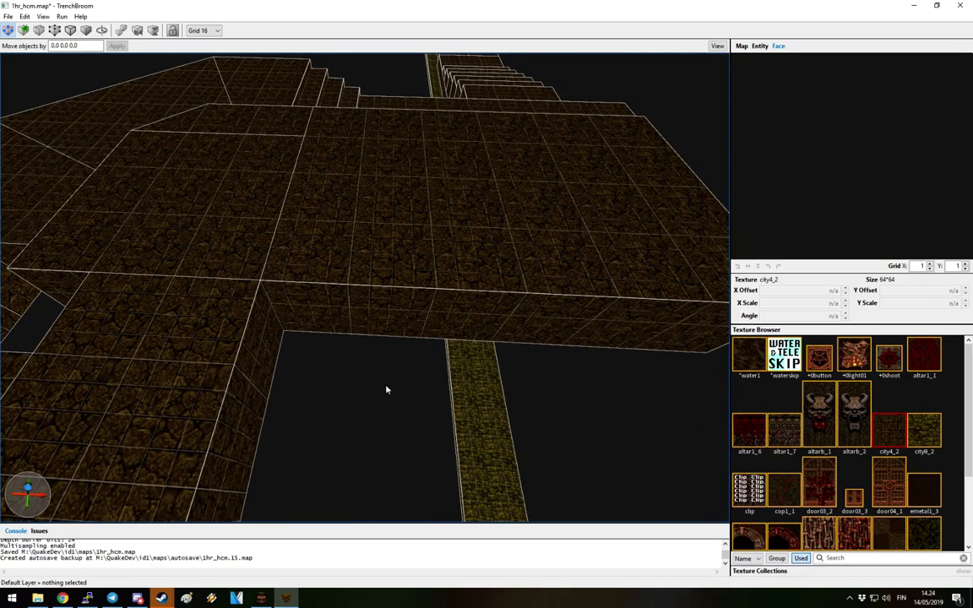
left_click(389, 289)
key("Delete")
mouse_move(295, 272)
left_mouse_down()
mouse_move(415, 381)
mouse_move(406, 372)
mouse_move(408, 326)
mouse_move(430, 402)
left_mouse_up()
left_click(426, 381)
key("Escape")
mouse_move(441, 373)
right_mouse_down()
mouse_move(278, 320)
mouse_move(481, 321)
mouse_move(604, 343)
mouse_move(382, 339)
right_mouse_up()
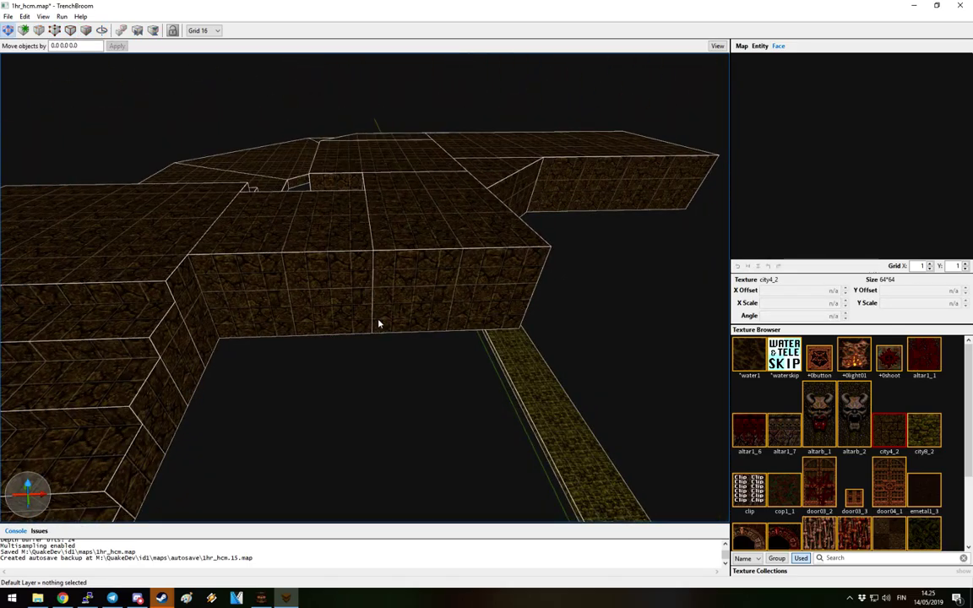
Build descending steps in front of the block, each 128 units wide and 64 deep, including 64- and 48-unit-tall ones
mouse_move(463, 345)
left_mouse_down()
mouse_move(445, 373)
mouse_move(413, 354)
mouse_move(403, 292)
left_mouse_up()
mouse_move(404, 292)
right_mouse_down()
mouse_move(343, 261)
mouse_move(324, 297)
mouse_move(293, 285)
mouse_move(301, 260)
mouse_move(365, 321)
right_mouse_up()
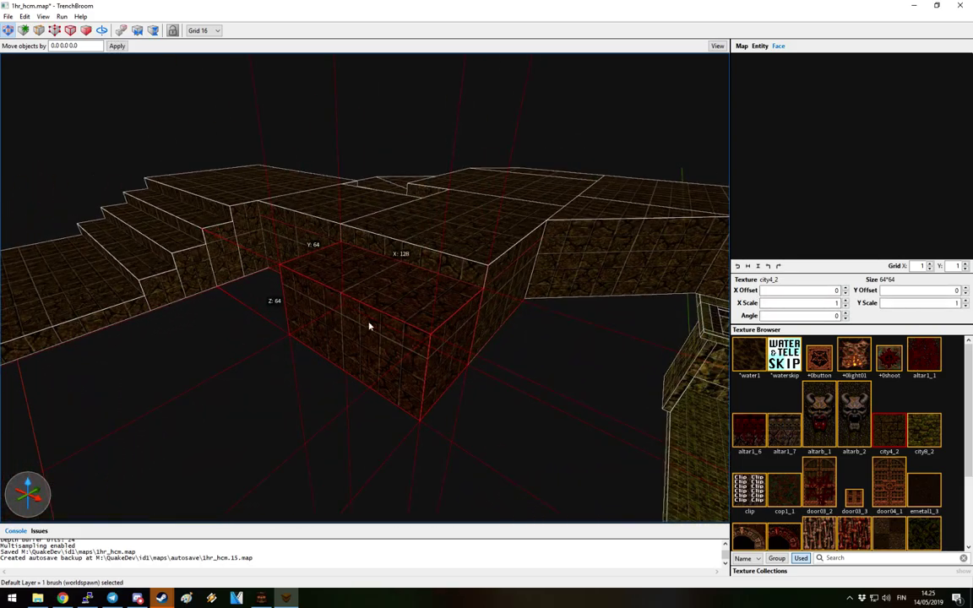
left_click_drag(369, 353, 318, 385)
mouse_move(333, 372)
right_mouse_down()
mouse_move(361, 364)
mouse_move(243, 354)
mouse_move(360, 334)
mouse_move(341, 356)
mouse_move(440, 333)
right_mouse_up()
scroll(373, 332, "up", 4)
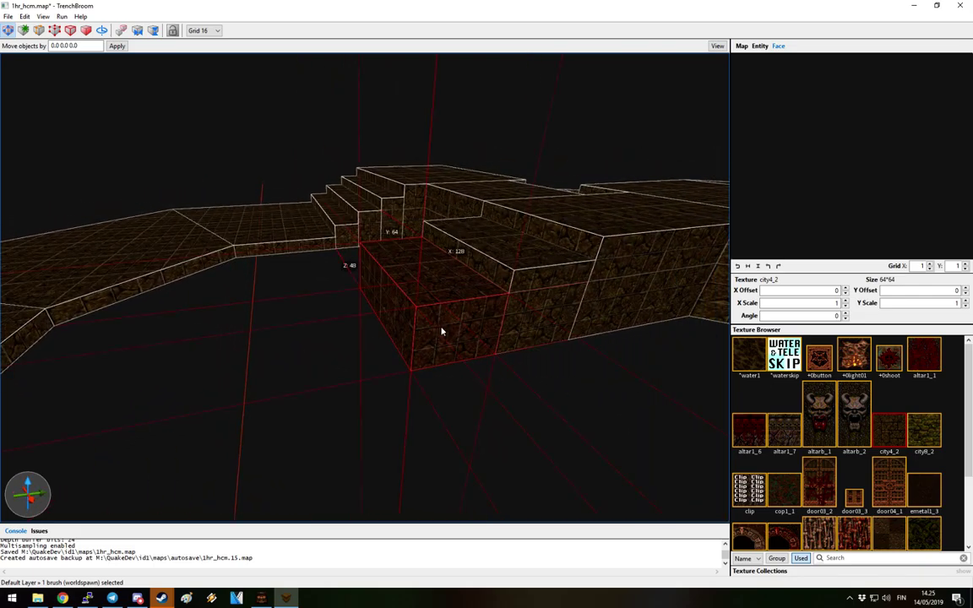
mouse_move(346, 321)
right_mouse_down()
mouse_move(428, 343)
mouse_move(436, 330)
mouse_move(536, 311)
mouse_move(522, 326)
mouse_move(467, 339)
mouse_move(580, 320)
mouse_move(608, 289)
mouse_move(530, 347)
mouse_move(525, 361)
right_mouse_up()
key("Escape")
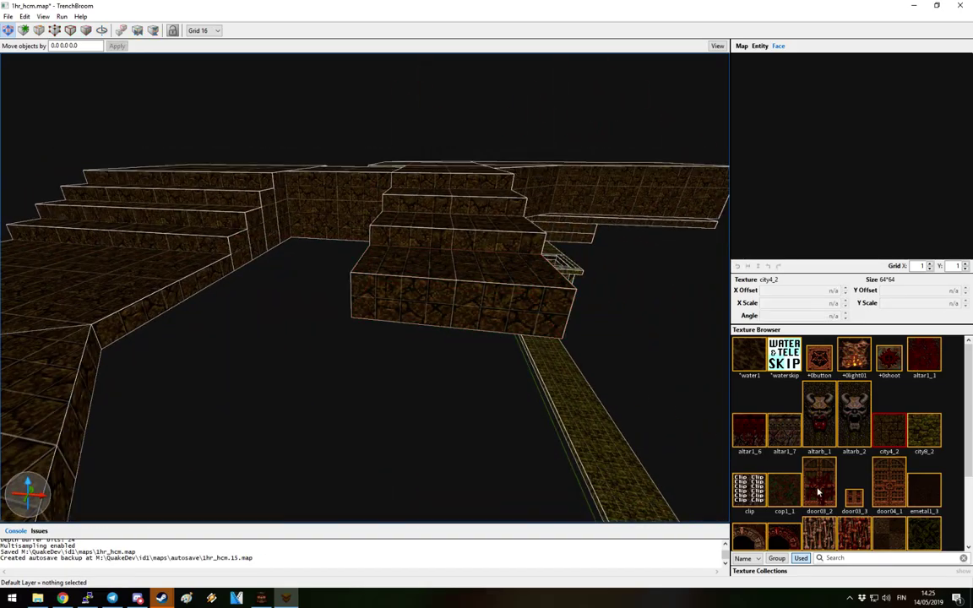
Choose the ground1_6 texture and draw a flat ground brush in front of the lowest step
scroll(818, 491, "down", 3)
scroll(504, 341, "down", 2)
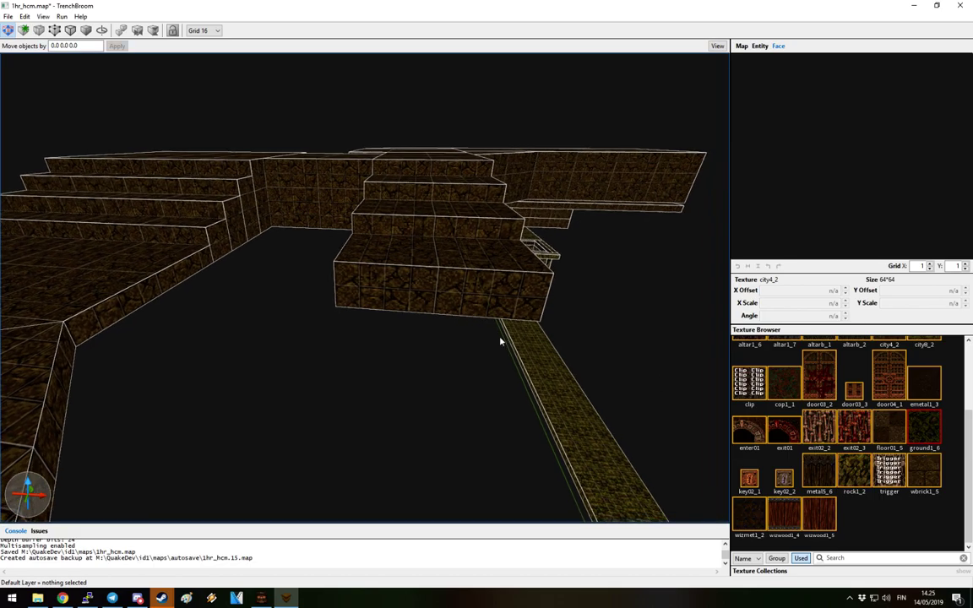
scroll(343, 310, "down", 3)
mouse_move(347, 279)
left_mouse_down()
mouse_move(483, 388)
mouse_move(477, 465)
mouse_move(495, 389)
mouse_move(429, 341)
left_mouse_up()
Extend the 48-unit-tall stair step sideways to a width of 192 units
mouse_move(430, 340)
right_mouse_down("alt")
mouse_move(468, 323)
mouse_move(617, 359)
mouse_move(599, 363)
right_mouse_up("alt")
left_click(441, 307)
mouse_move(473, 304)
right_mouse_down("alt")
mouse_move(469, 326)
mouse_move(432, 326)
mouse_move(486, 292)
right_mouse_up("alt")
left_click_drag(486, 292, 450, 327, "shift")
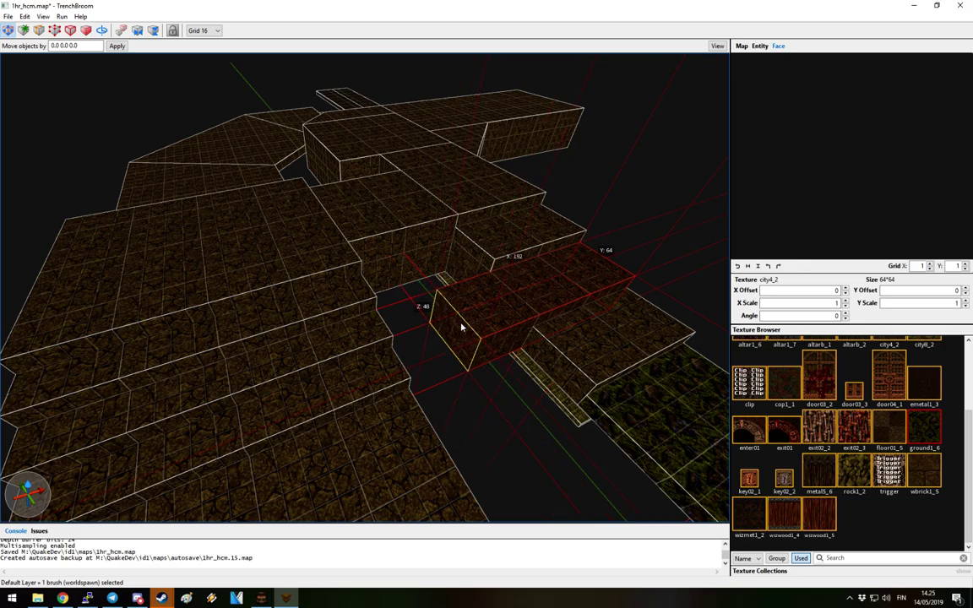
Widen the ground brush beyond the stairs and clip its outer corner diagonally
right_click_drag(511, 408, 521, 367, "alt")
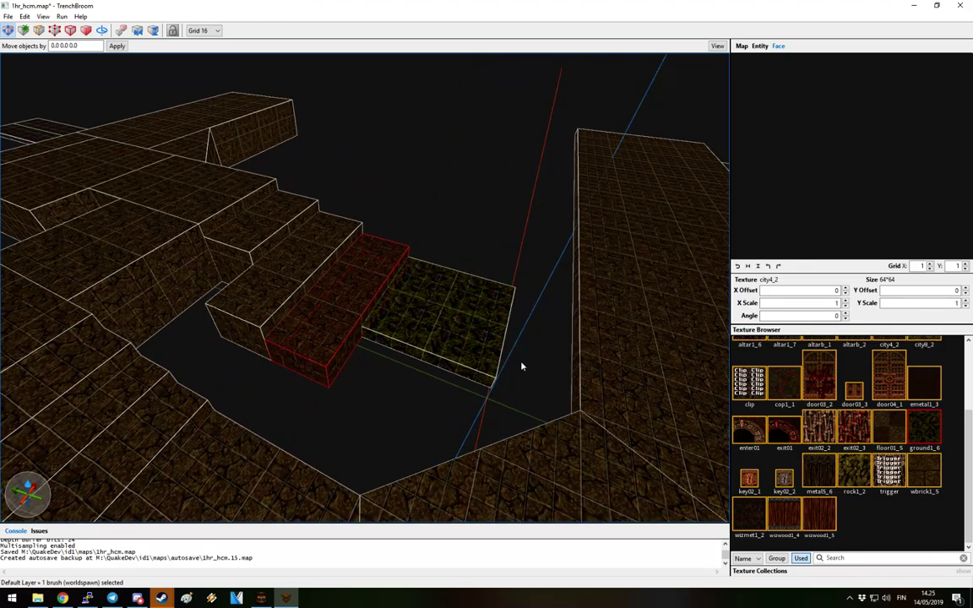
left_click_drag(438, 368, 388, 423, "shift")
right_click_drag(400, 418, 433, 415, "alt")
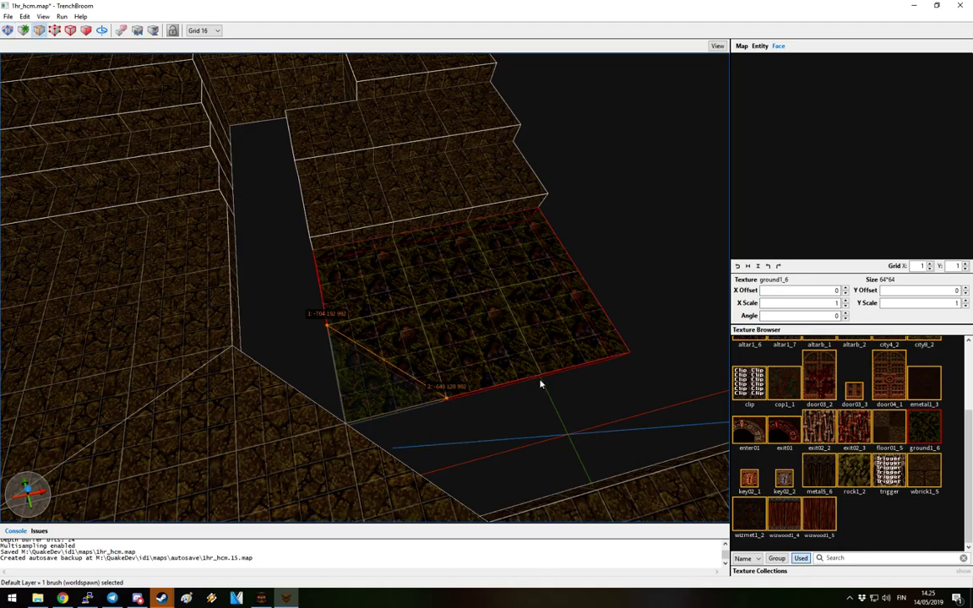
left_click(475, 406)
Add a large ground brush that continues the grassy floor outward between the surrounding walkways
mouse_move(475, 406)
right_mouse_down("alt")
mouse_move(487, 382)
mouse_move(432, 381)
mouse_move(266, 336)
right_mouse_up("alt")
mouse_move(266, 332)
left_mouse_down()
mouse_move(496, 341)
mouse_move(511, 338)
mouse_move(510, 289)
left_mouse_up()
mouse_move(511, 289)
right_mouse_down()
mouse_move(509, 281)
mouse_move(458, 281)
mouse_move(467, 285)
mouse_move(453, 317)
right_mouse_up()
mouse_move(372, 385)
right_mouse_down()
mouse_move(369, 321)
mouse_move(321, 317)
right_mouse_up()
key("a")
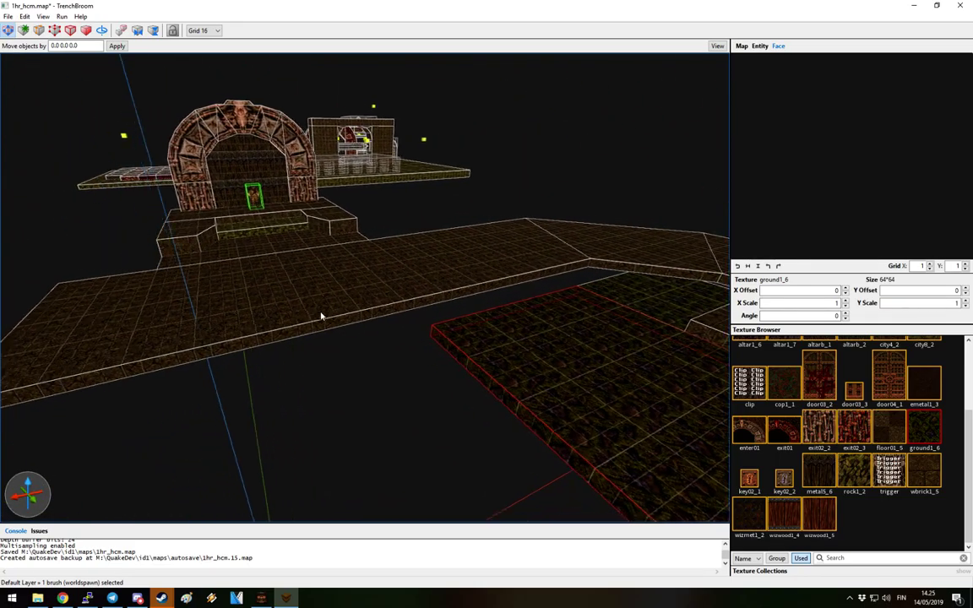
Draw a 240 by 256 by 272 unit brush around the well in the old area and select everything inside it
mouse_move(189, 488)
right_mouse_down()
mouse_move(346, 402)
mouse_move(509, 392)
mouse_move(443, 408)
mouse_move(478, 434)
mouse_move(416, 380)
mouse_move(443, 393)
mouse_move(556, 388)
mouse_move(378, 413)
mouse_move(394, 327)
mouse_move(224, 293)
mouse_move(315, 293)
mouse_move(322, 281)
mouse_move(371, 281)
mouse_move(401, 333)
mouse_move(316, 323)
mouse_move(495, 445)
mouse_move(513, 470)
right_mouse_up()
left_click(492, 395)
left_click(451, 432)
scroll(451, 433, "up", 6)
left_click(380, 402)
mouse_move(513, 471)
left_mouse_down()
mouse_move(426, 246)
mouse_move(502, 276)
left_mouse_up()
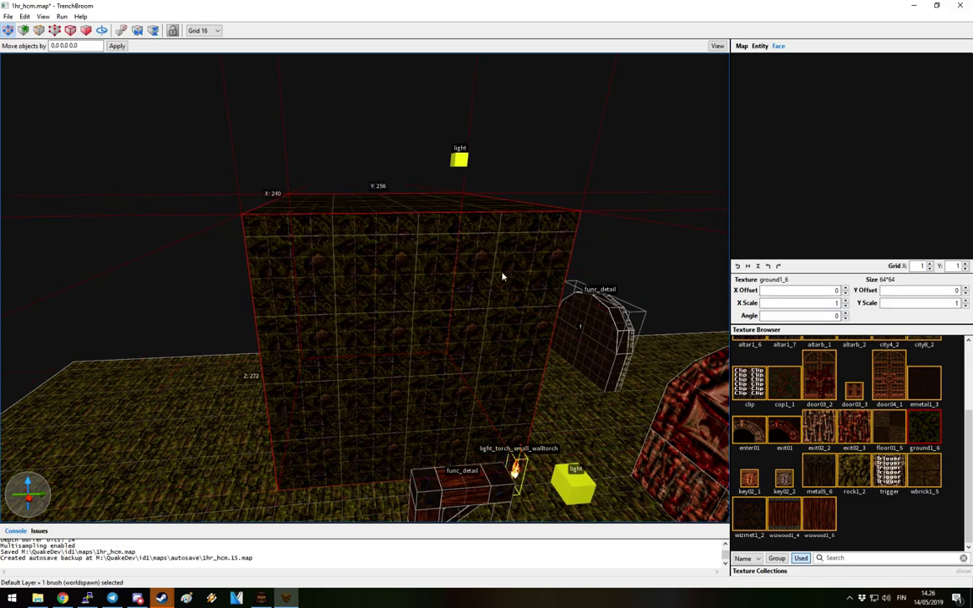
key("ctrl+z")
Place the selected well and its light on the new ground area in front of the stairs
mouse_move(413, 302)
right_mouse_down()
mouse_move(382, 277)
mouse_move(426, 311)
mouse_move(361, 339)
right_mouse_up()
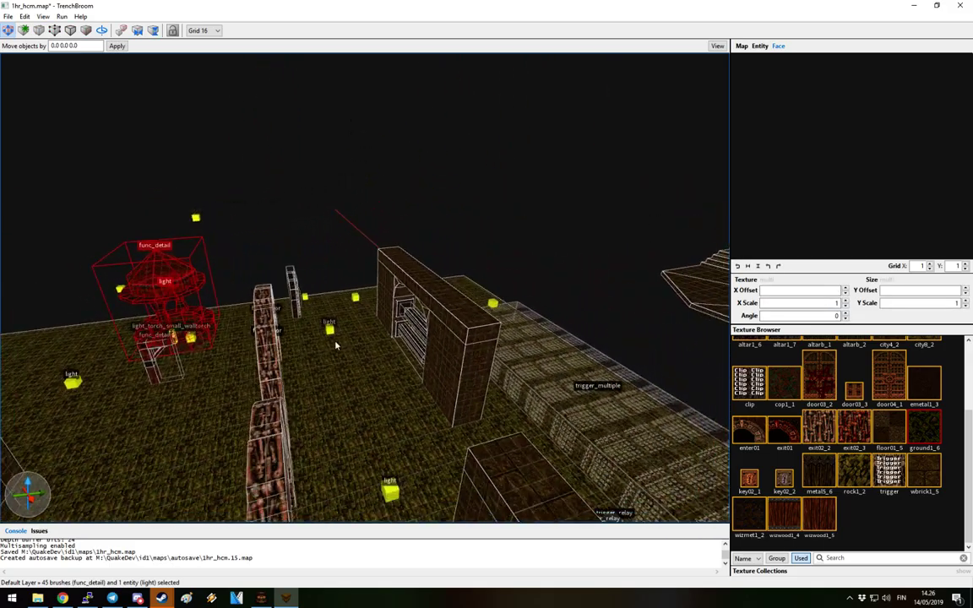
right_click_drag(204, 336, 461, 434)
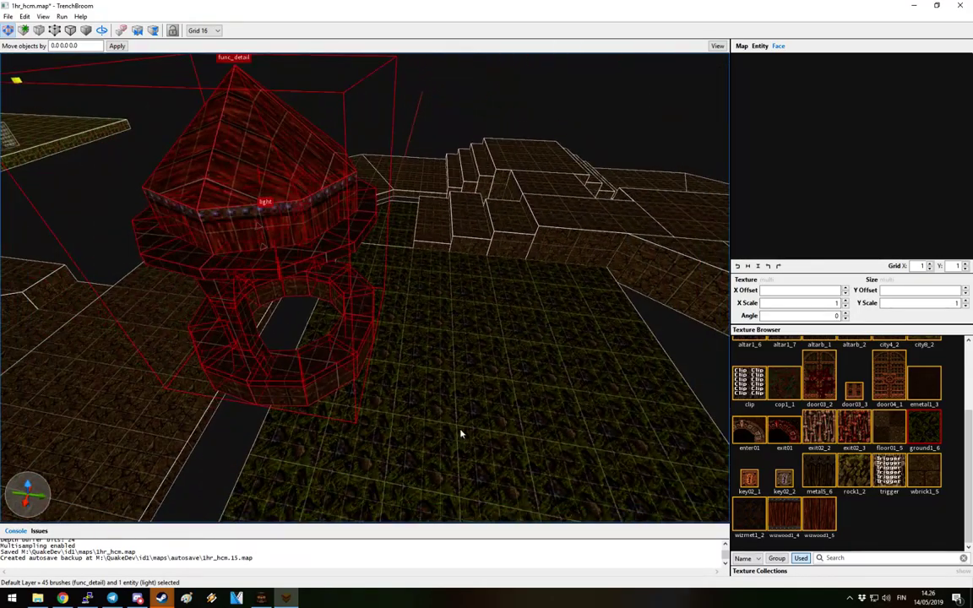
right_click_drag(362, 376, 549, 375)
right_click_drag(482, 361, 434, 243)
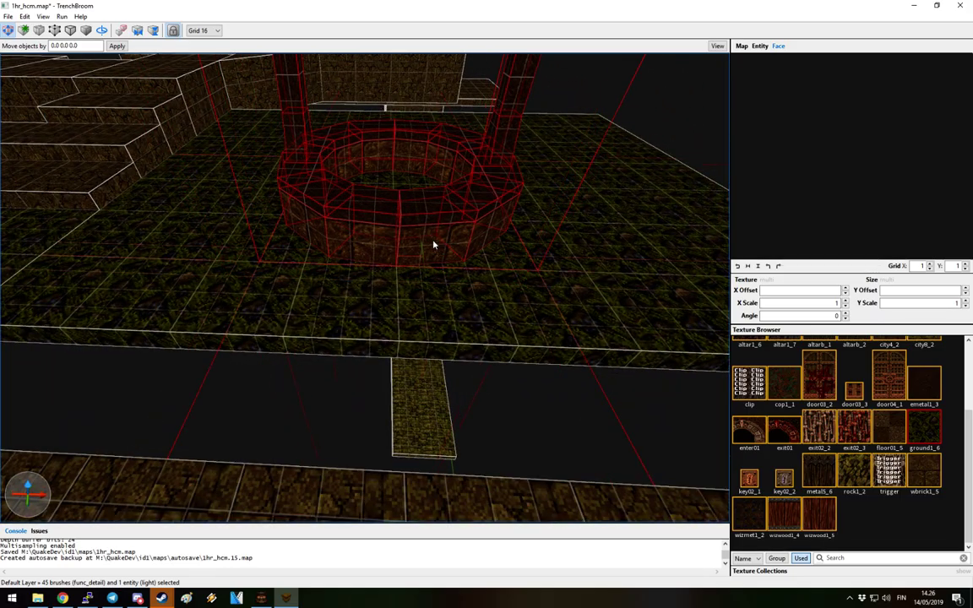
right_click_drag(587, 283, 456, 286)
key("Escape")
Clip the ground brush along both sides of the well, splitting it into three strips
mouse_move(491, 347)
right_mouse_down()
mouse_move(590, 387)
mouse_move(498, 358)
right_mouse_up()
left_click(498, 359)
mouse_move(469, 321)
right_mouse_down()
mouse_move(450, 336)
mouse_move(374, 330)
mouse_move(341, 364)
right_mouse_up()
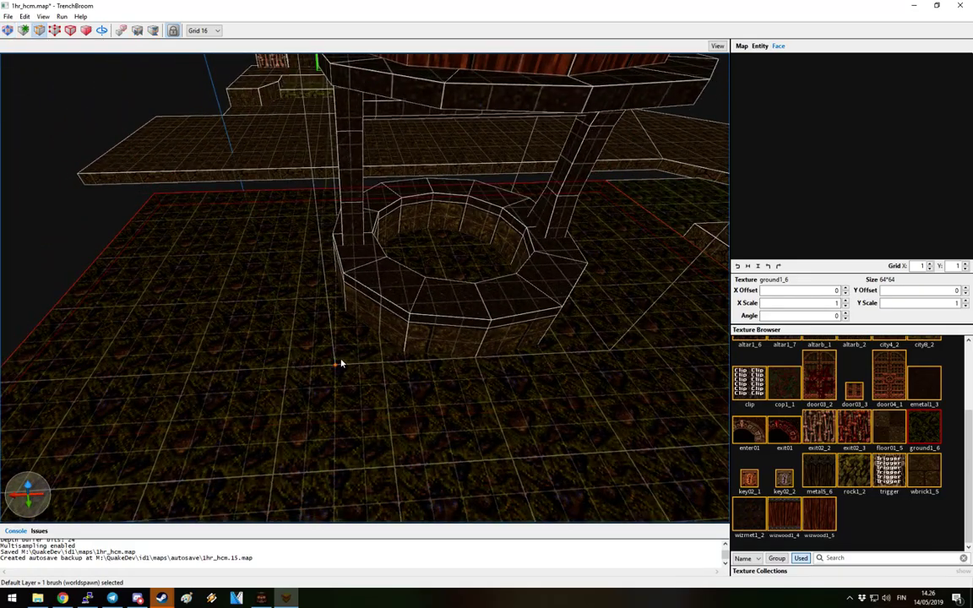
left_click(338, 384)
key("Tab")
right_click_drag(592, 400, 438, 369)
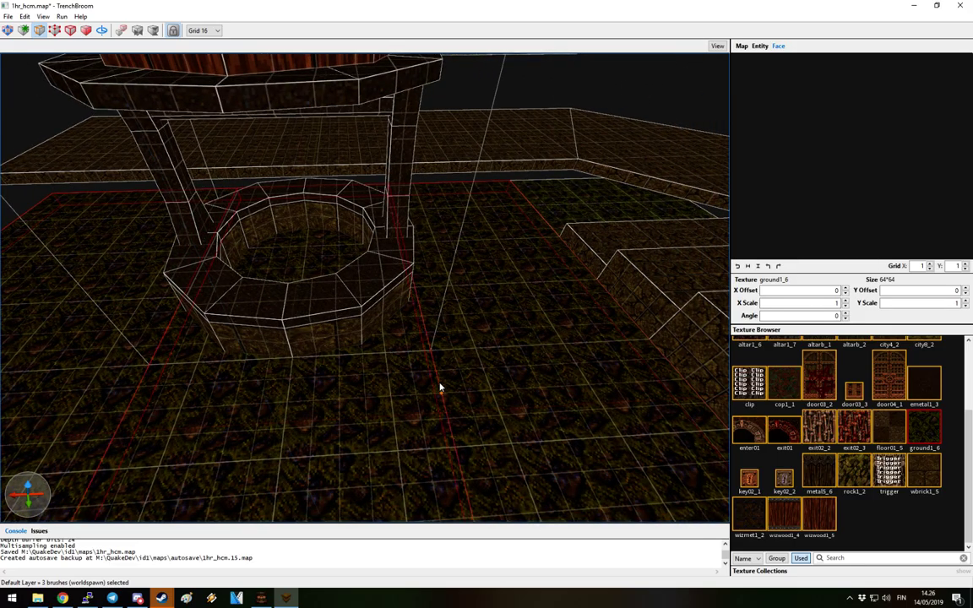
key("Return")
Pull the middle ground strip back from under the well, leaving a 176-unit-long piece on one side
middle_click_drag(347, 392, 369, 401)
right_click_drag(369, 400, 464, 397)
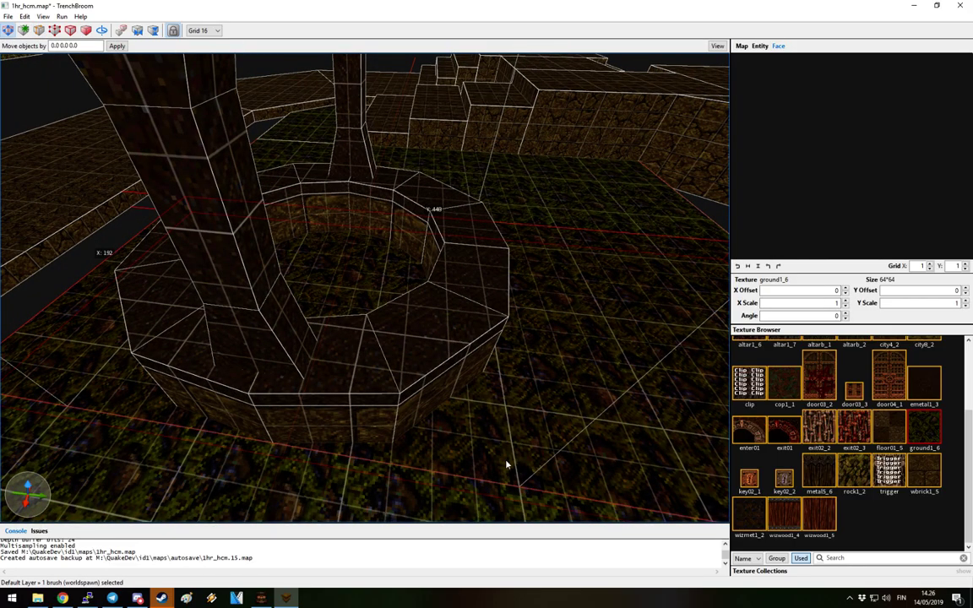
mouse_move(507, 433)
right_mouse_down()
mouse_move(250, 228)
mouse_move(619, 278)
mouse_move(571, 289)
mouse_move(336, 297)
right_mouse_up()
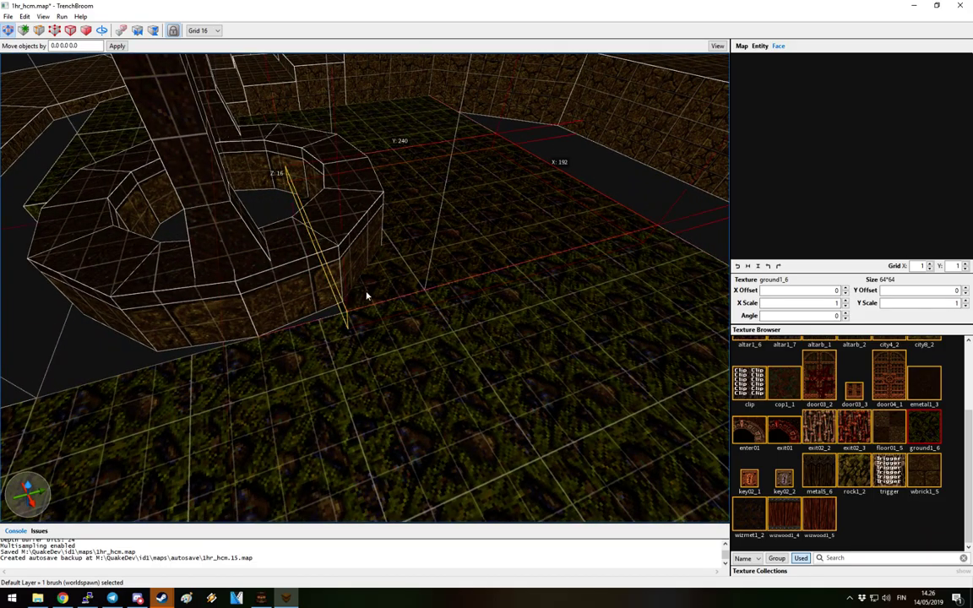
right_click_drag(416, 290, 293, 252)
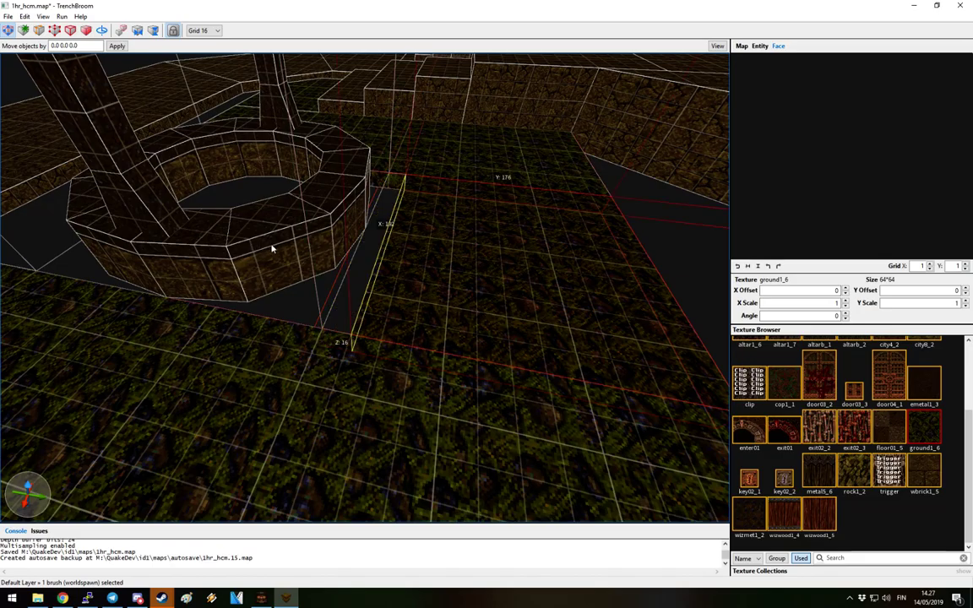
right_click_drag(400, 314, 505, 303)
key("Escape")
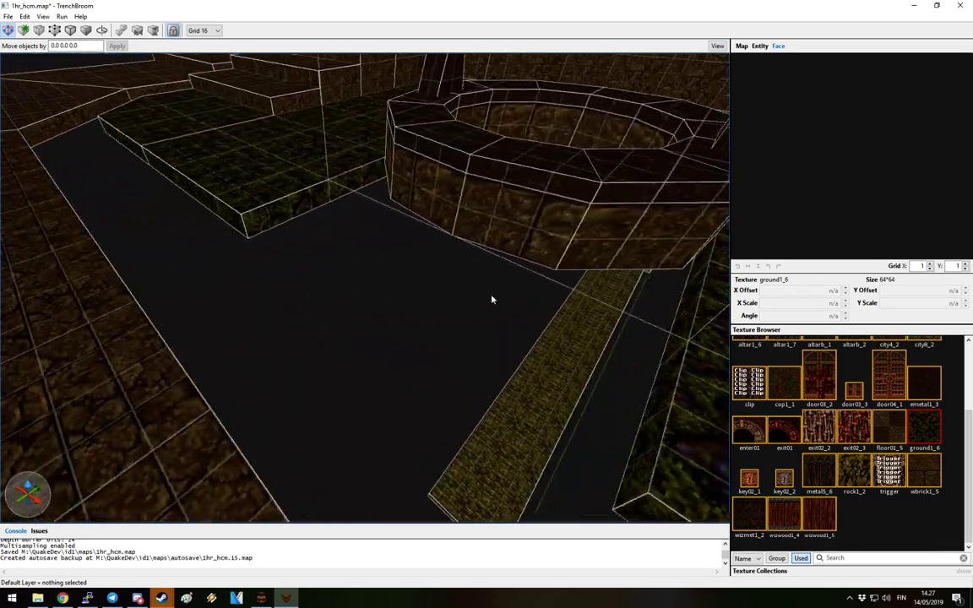
Draw a ground brush across the gap on the well's opposite side to enclose a square opening beneath it
mouse_move(321, 203)
left_mouse_down()
mouse_move(404, 328)
mouse_move(426, 426)
left_mouse_up()
key("Escape")
mouse_move(441, 387)
right_mouse_down()
mouse_move(412, 262)
mouse_move(391, 280)
mouse_move(313, 135)
mouse_move(484, 316)
mouse_move(439, 295)
right_mouse_up()
scroll(341, 300, "down", 5)
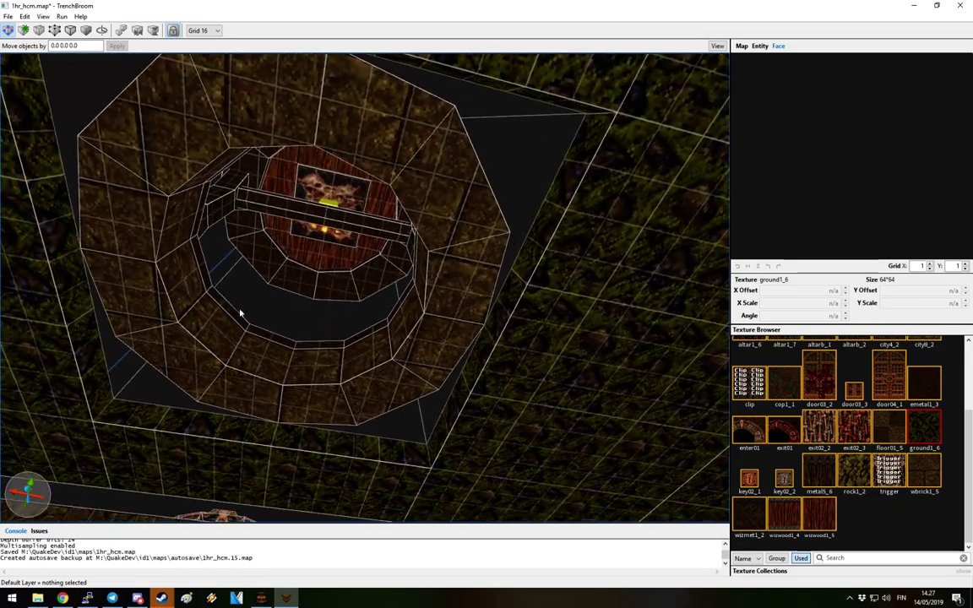
Set the grid to 8 and fit a thin 48-unit-long ground piece between the opening's edge and the well's rim
left_click(320, 391)
key("Escape")
right_click_drag(392, 404, 518, 335)
scroll(518, 335, "up", 8)
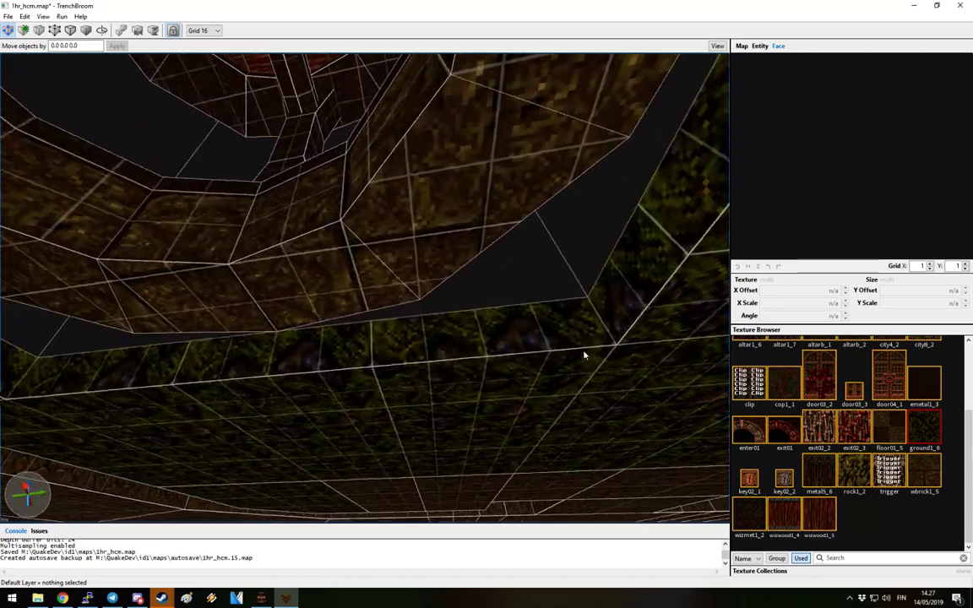
scroll(586, 354, "up", 3)
scroll(593, 319, "down", 4)
key("bracketleft")
scroll(583, 323, "up", 2)
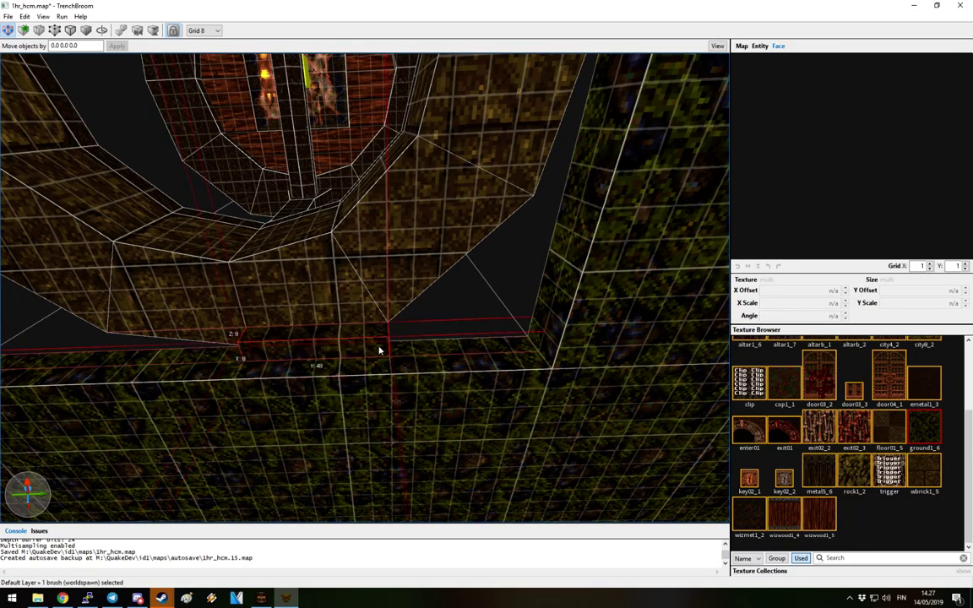
left_click_drag(380, 347, 379, 369)
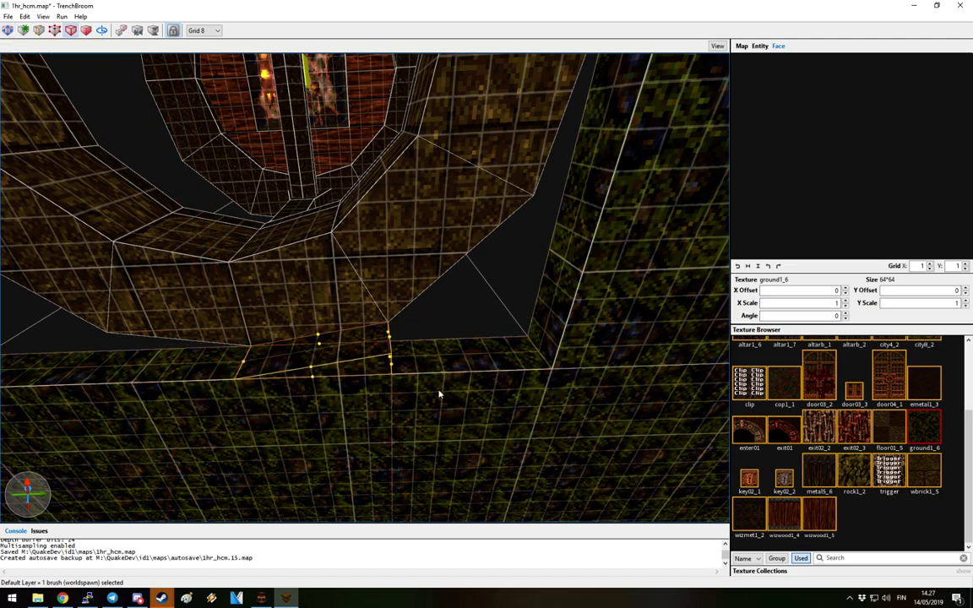
Add a 40-unit-long ground brush beside the thin piece and stretch its edge along the well's diagonal rim
scroll(406, 360, "up", 2)
mouse_move(405, 360)
left_mouse_down()
mouse_move(412, 295)
mouse_move(391, 318)
mouse_move(393, 365)
left_mouse_up()
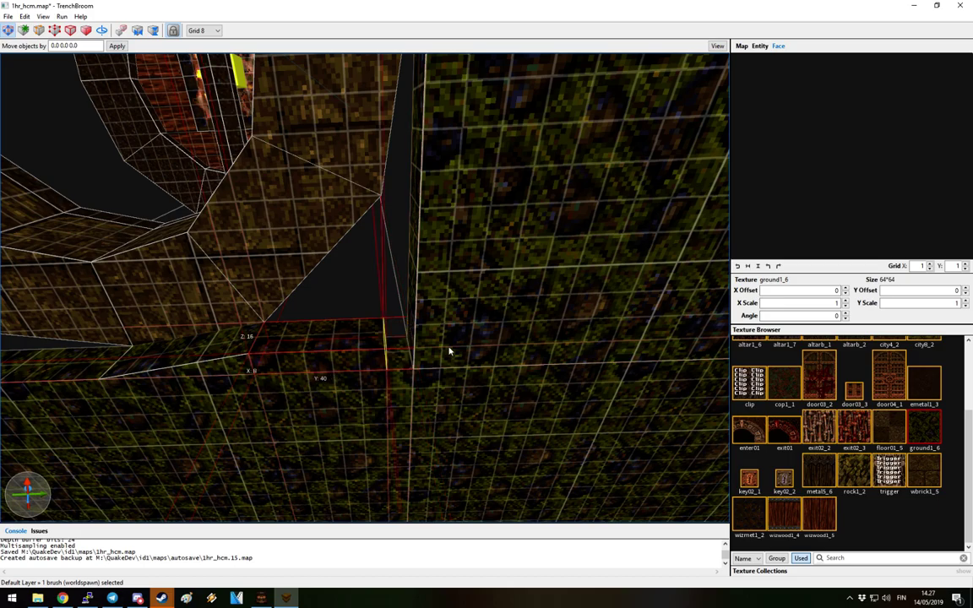
key("a")
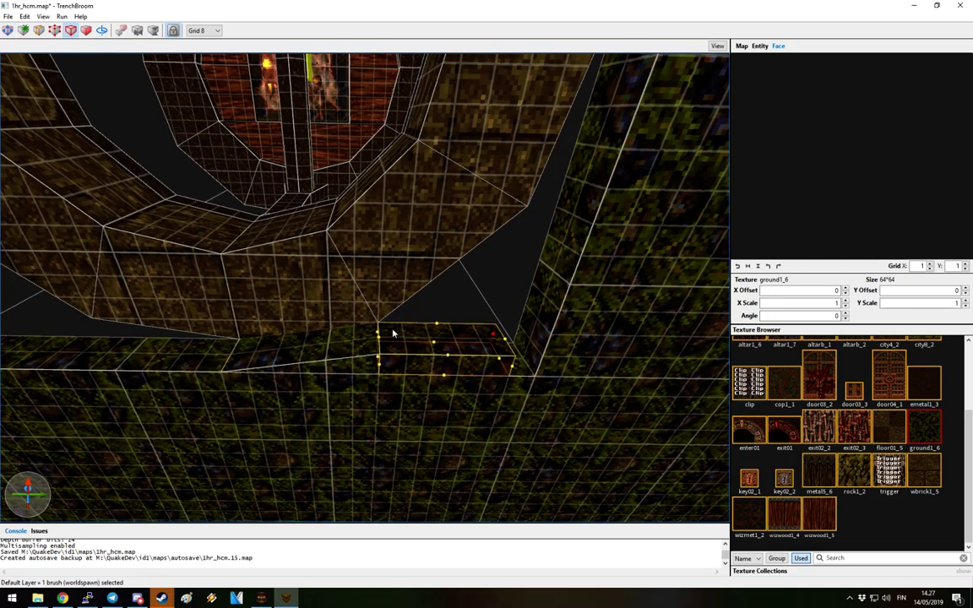
left_click_drag(505, 347, 540, 213)
key("d")
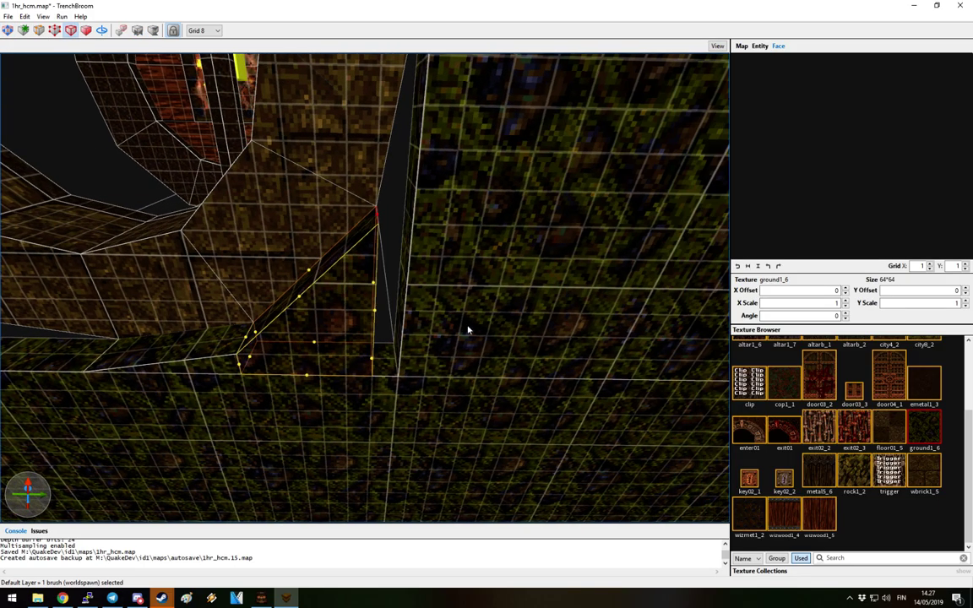
key("Escape")
Shape a third ground piece along the adjacent side of the opening to finish filling that corner
key("a")
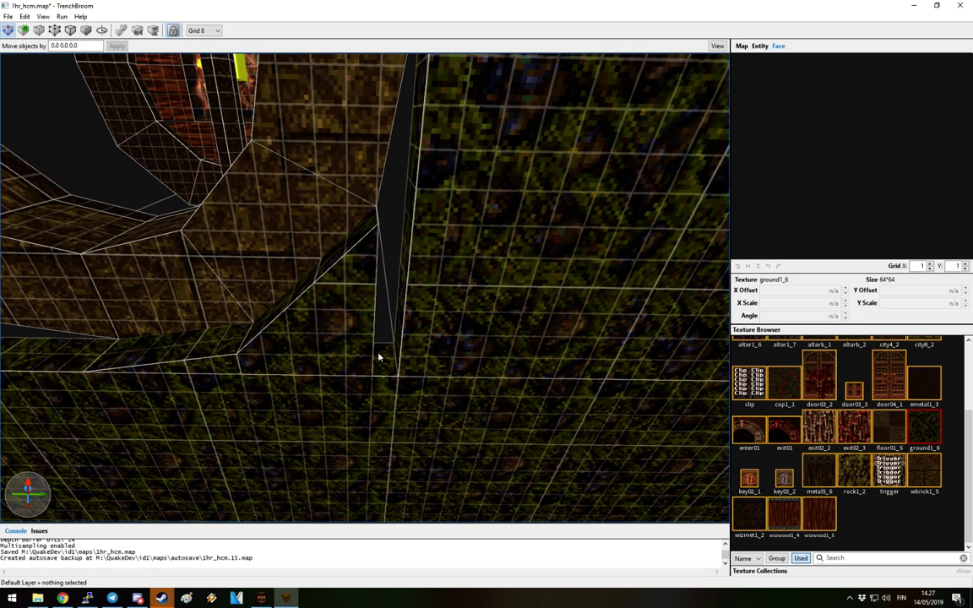
left_click(406, 220)
mouse_move(405, 219)
right_mouse_down()
mouse_move(461, 269)
mouse_move(556, 262)
right_mouse_up()
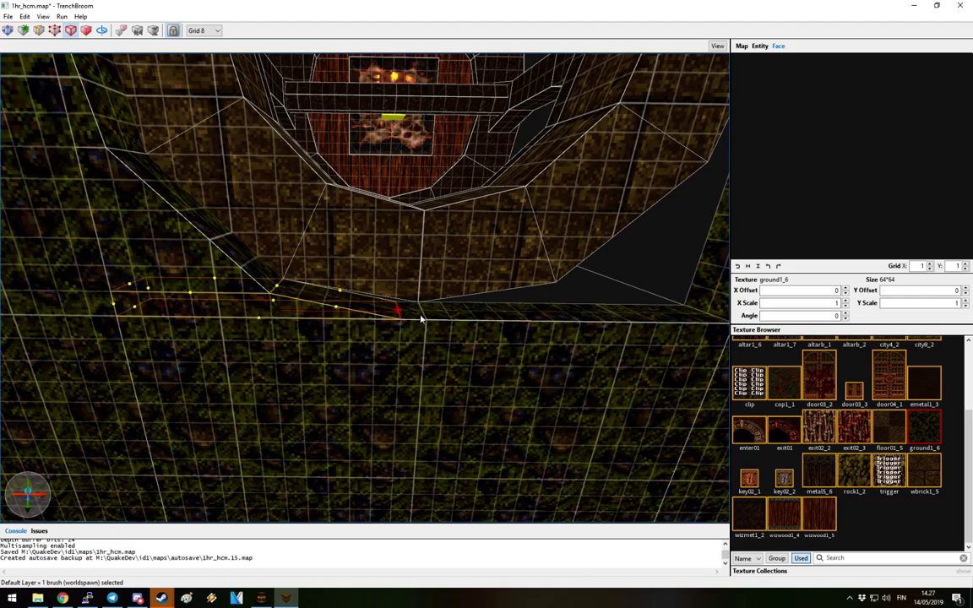
key("Escape")
Select the three finished corner pieces and rotate a copy of them into the neighbouring corner of the opening
scroll(465, 347, "up", 5)
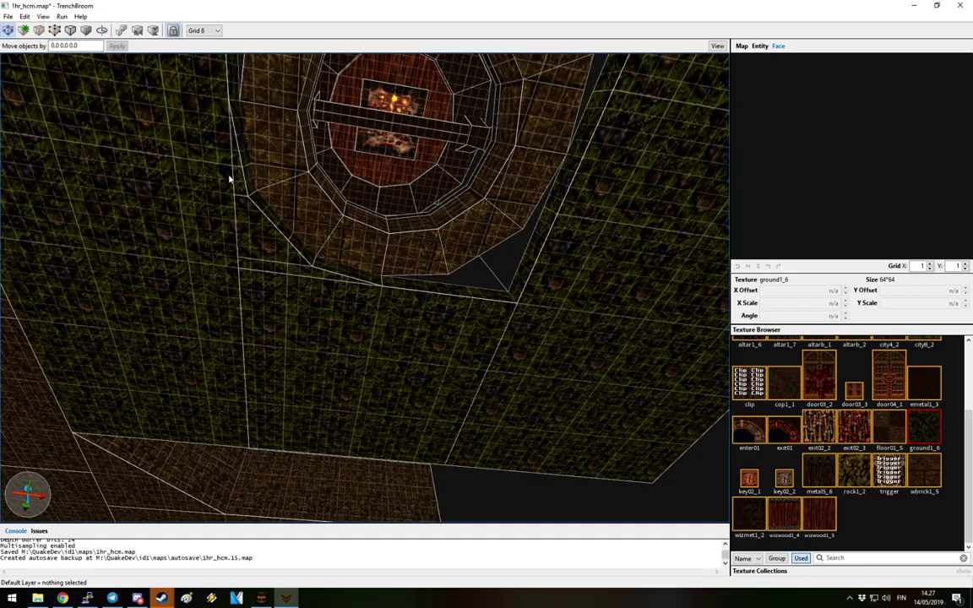
left_click(310, 276, "ctrl")
mouse_move(315, 278)
right_mouse_down()
mouse_move(311, 224)
mouse_move(309, 232)
right_mouse_up()
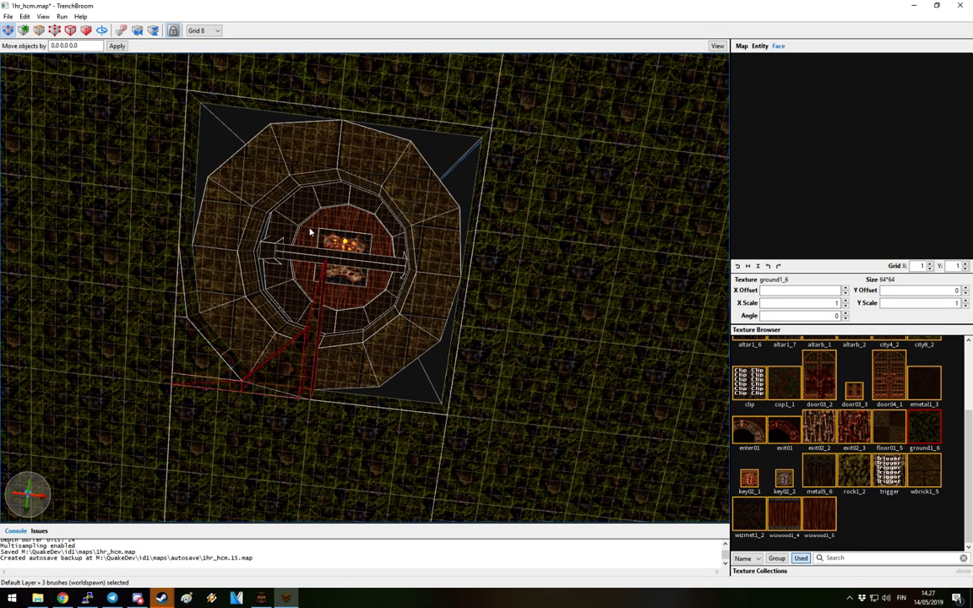
key("alt+Right")
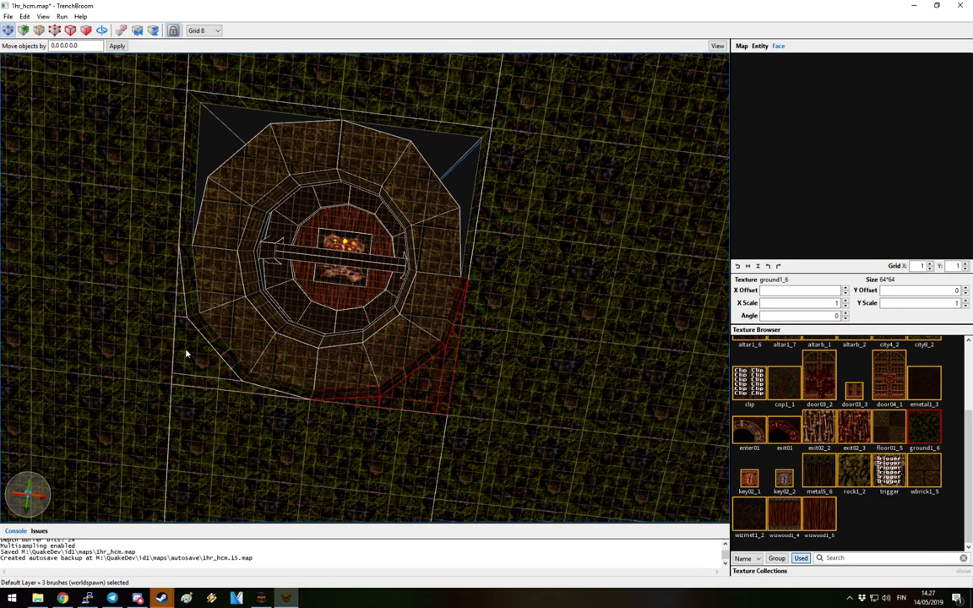
Duplicate the six finished corner pieces and flip the copy into the two remaining corners of the opening around the well
left_click(194, 309, "ctrl")
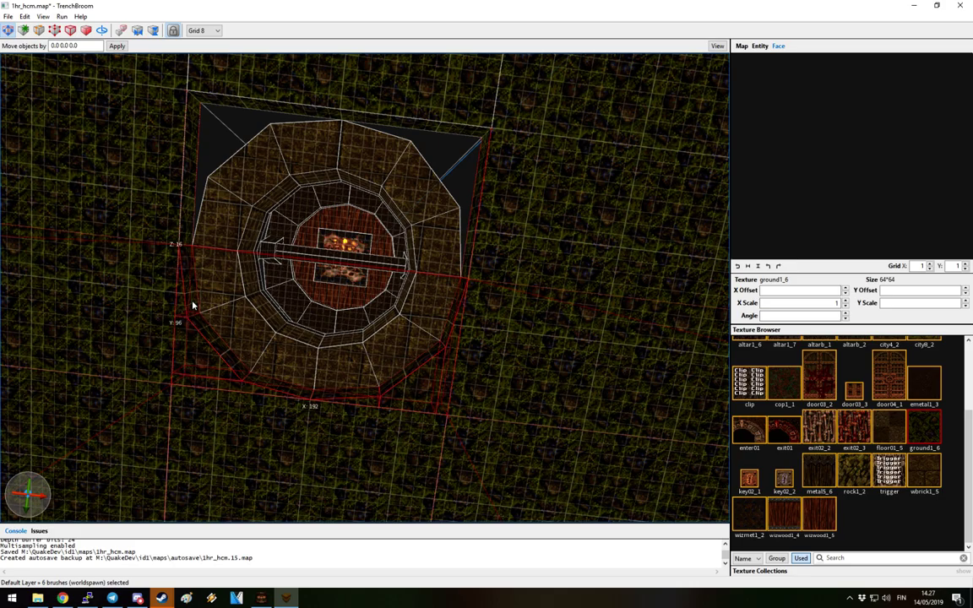
key("alt+Up")
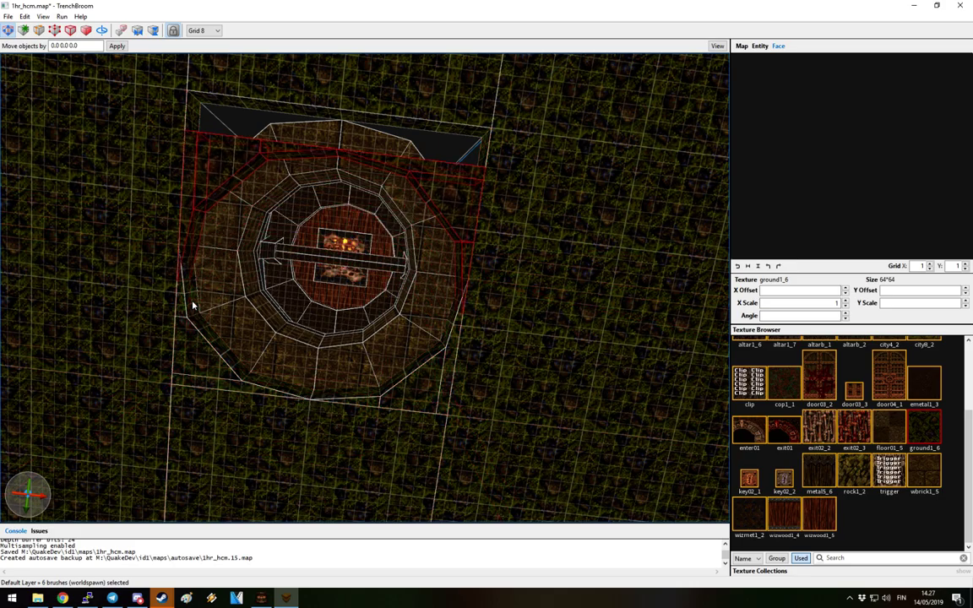
key("alt+Down")
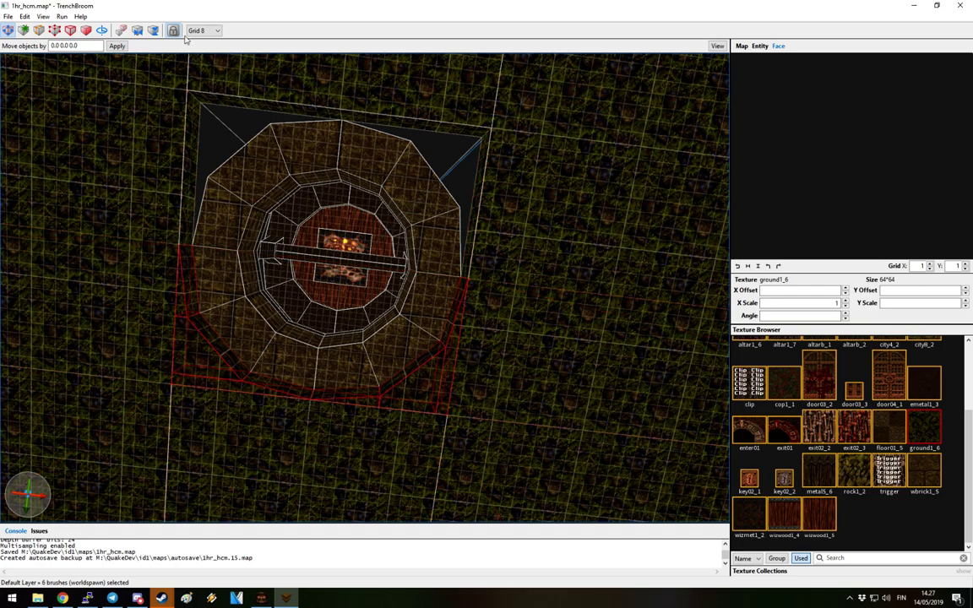
key("alt+Up")
key("alt+Up")
key("alt+Up")
key("alt+Up")
key("alt+Up")
key("alt+Up")
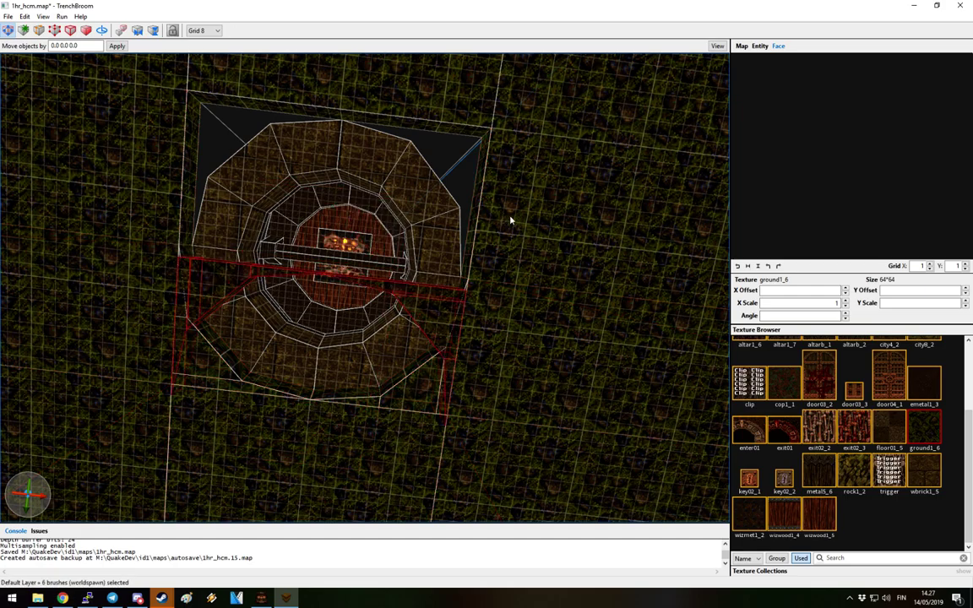
key("alt+Up")
key("Escape")
Inspect the ground pieces where they meet the well's base on all sides
mouse_move(510, 220)
right_mouse_down()
mouse_move(449, 261)
mouse_move(736, 479)
mouse_move(301, 360)
right_mouse_up()
right_click_drag(414, 373, 539, 404)
left_click(539, 371)
right_click_drag(498, 244, 546, 347)
right_click_drag(422, 347, 577, 339)
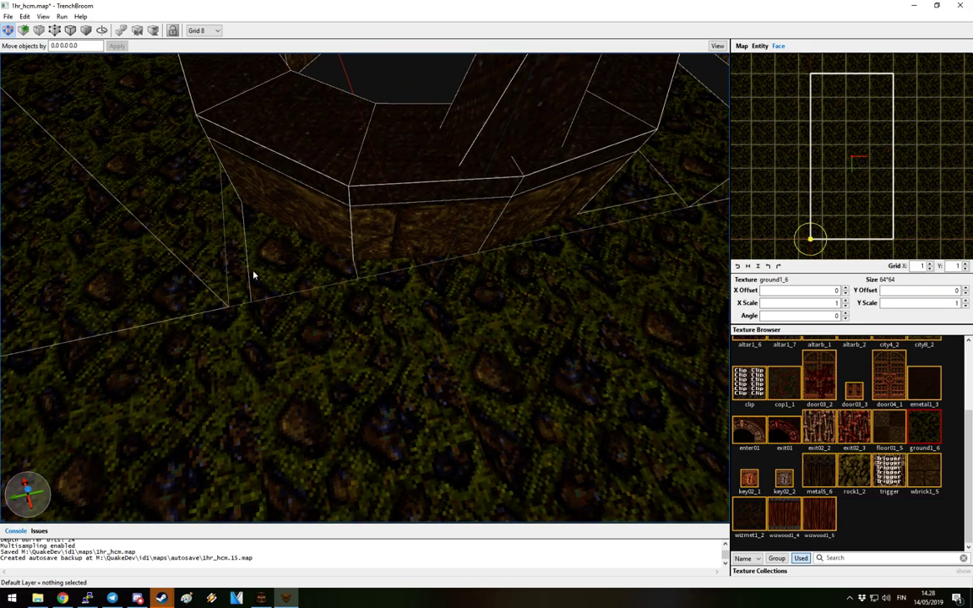
key("Escape")
right_click_drag(518, 377, 528, 343)
key("ctrl+g")
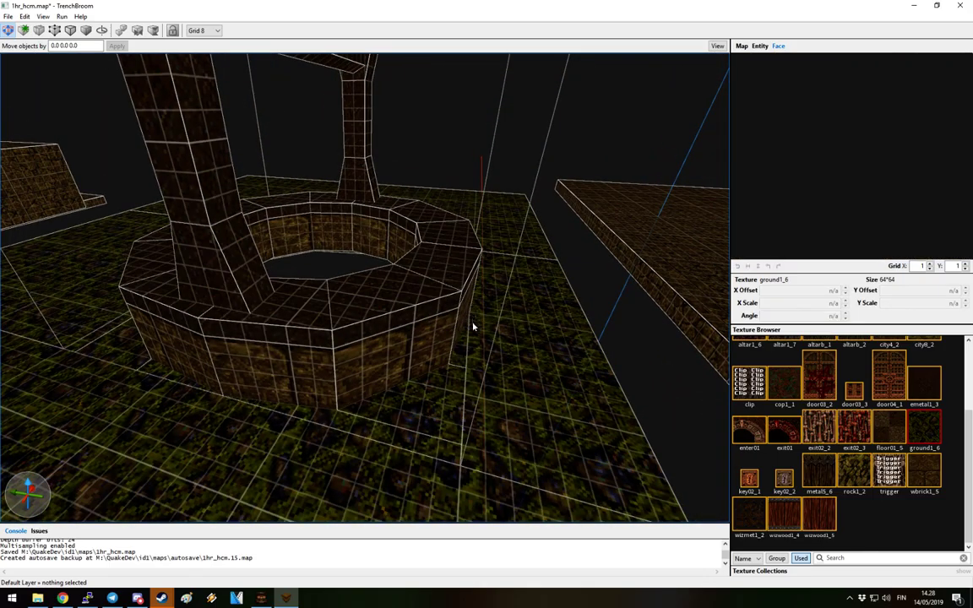
Set the grid to 16, select the ring of well wall brushes and extend it deep below the ground as a shaft
key("plus")
right_click_drag(492, 371, 516, 194)
scroll(516, 194, "up", 6)
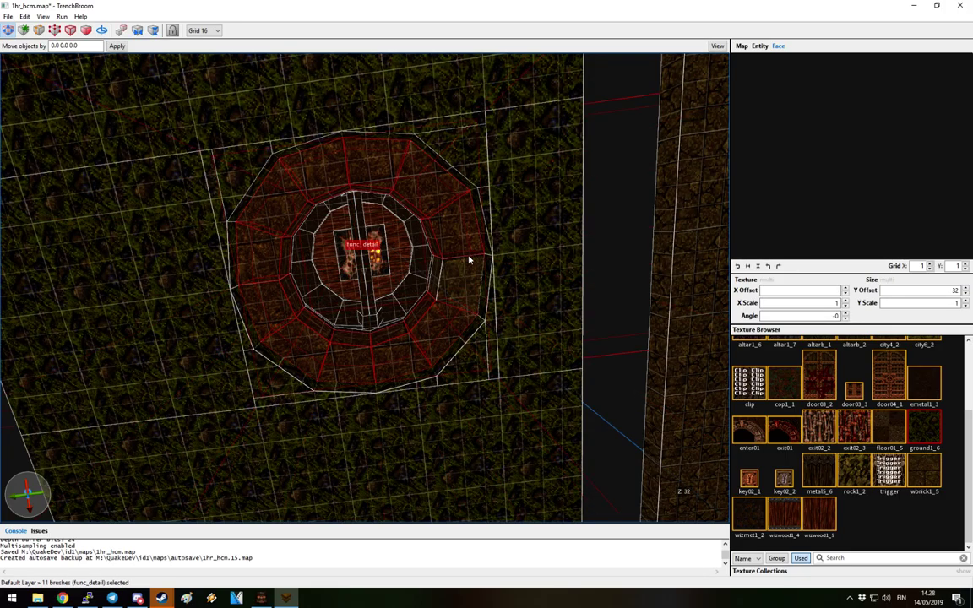
mouse_move(415, 308)
right_mouse_down()
mouse_move(496, 341)
mouse_move(489, 316)
mouse_move(544, 358)
mouse_move(446, 232)
right_mouse_up()
left_click_drag(445, 232, 467, 419, "shift")
mouse_move(467, 420)
right_mouse_down()
mouse_move(367, 419)
mouse_move(402, 359)
mouse_move(393, 396)
mouse_move(337, 404)
mouse_move(491, 271)
mouse_move(563, 251)
mouse_move(512, 246)
right_mouse_up()
left_click_drag(498, 253, 525, 429, "shift")
mouse_move(530, 416)
right_mouse_down()
mouse_move(547, 342)
mouse_move(532, 421)
mouse_move(560, 391)
mouse_move(507, 272)
mouse_move(513, 168)
mouse_move(539, 243)
mouse_move(466, 244)
right_mouse_up()
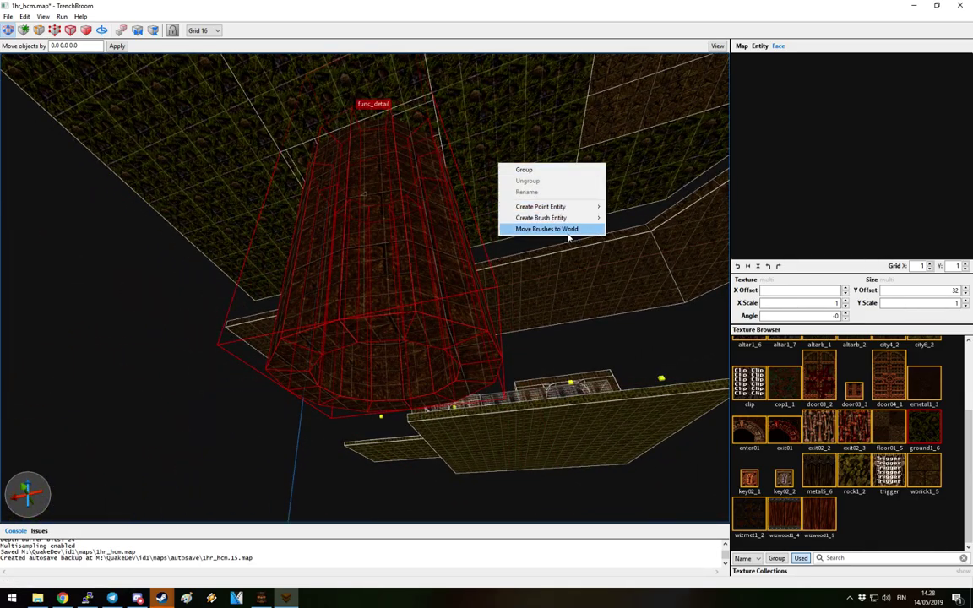
Move the lengthened shaft brushes out of the func_detail entity into the world
left_click(564, 230)
right_click_drag(482, 372, 539, 354)
key("Escape")
Copy the twelve ground corner pieces around the well down to the shaft's lower end and texture the copies with rock1_2
right_click_drag(477, 243, 376, 193)
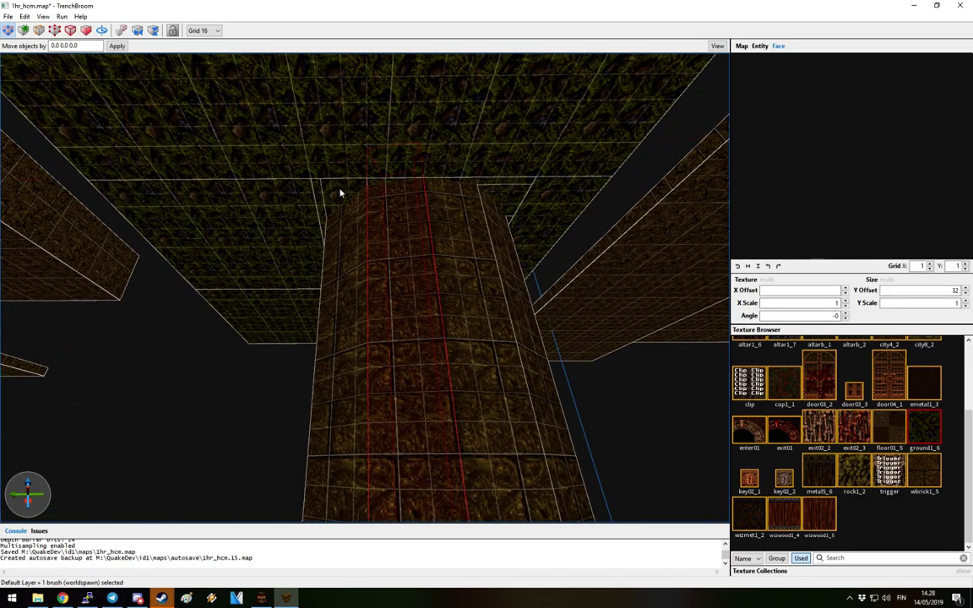
right_click_drag(457, 237, 393, 87)
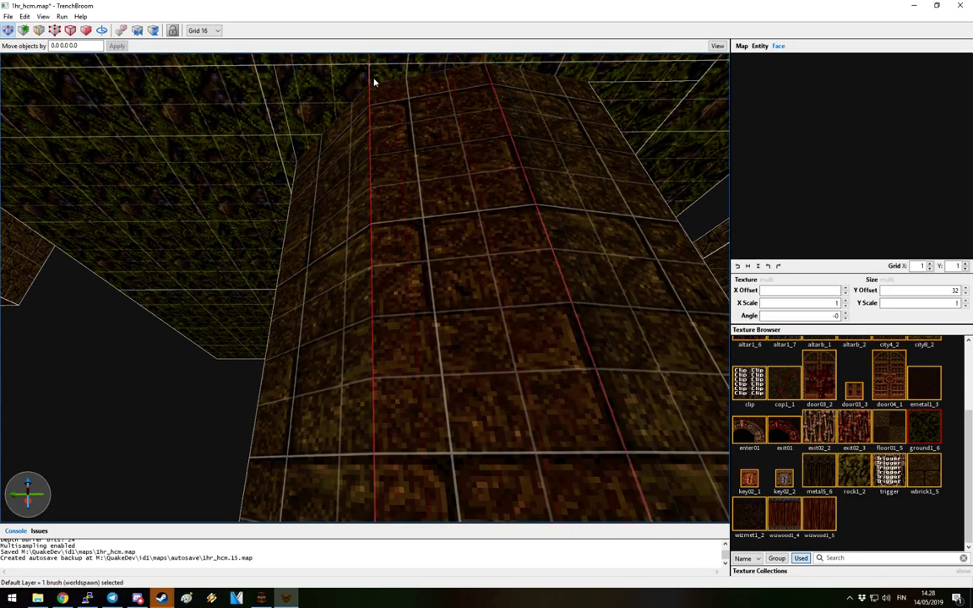
left_click(279, 101, "ctrl")
mouse_move(279, 102)
right_mouse_down()
mouse_move(608, 169)
mouse_move(419, 171)
right_mouse_up()
left_click(470, 245, "ctrl")
right_click_drag(470, 245, 360, 253)
mouse_move(414, 275)
right_mouse_down()
mouse_move(503, 342)
mouse_move(392, 309)
right_mouse_up()
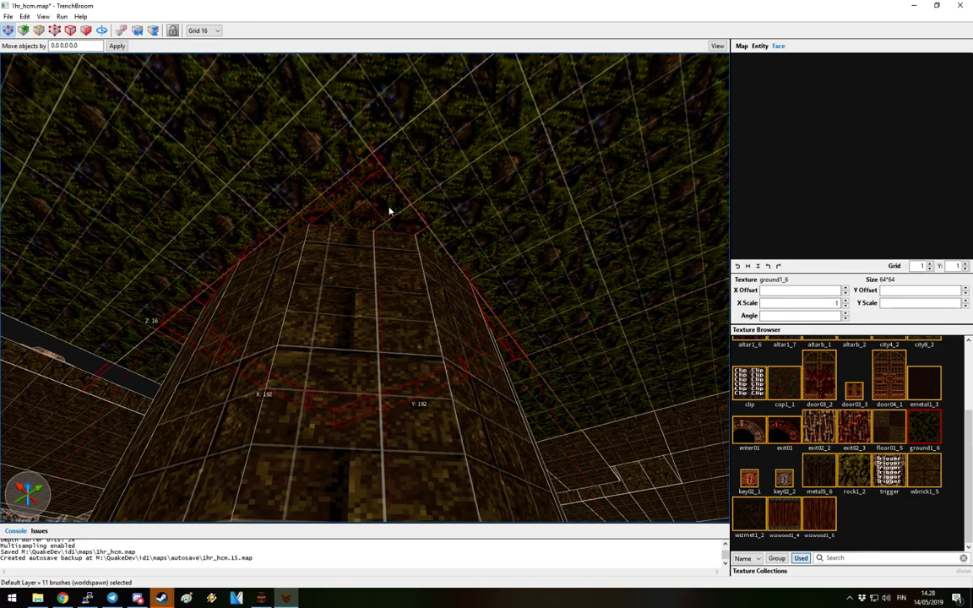
mouse_move(429, 245)
right_mouse_down()
mouse_move(435, 278)
mouse_move(415, 246)
right_mouse_up()
left_click_drag(372, 120, 393, 403, "alt")
mouse_move(396, 406)
right_mouse_down()
mouse_move(459, 421)
mouse_move(443, 262)
mouse_move(438, 285)
right_mouse_up()
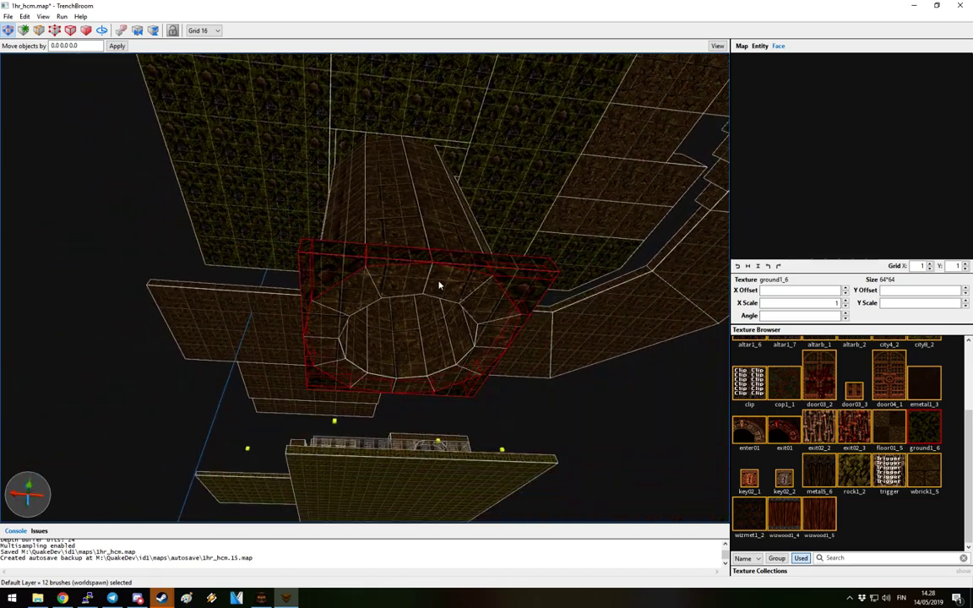
left_click(863, 480)
key("Escape")
Examine how the lower walkway lines up with the well shaft in the top view
mouse_move(532, 326)
right_mouse_down()
mouse_move(482, 373)
mouse_move(552, 463)
mouse_move(687, 391)
mouse_move(589, 408)
right_mouse_up()
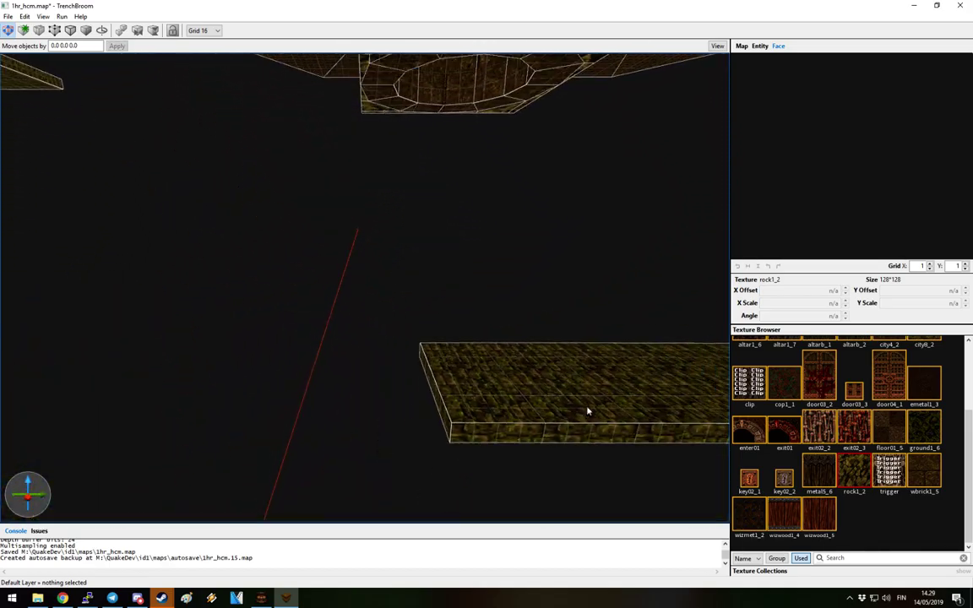
left_click(588, 408)
key("ctrl+Tab")
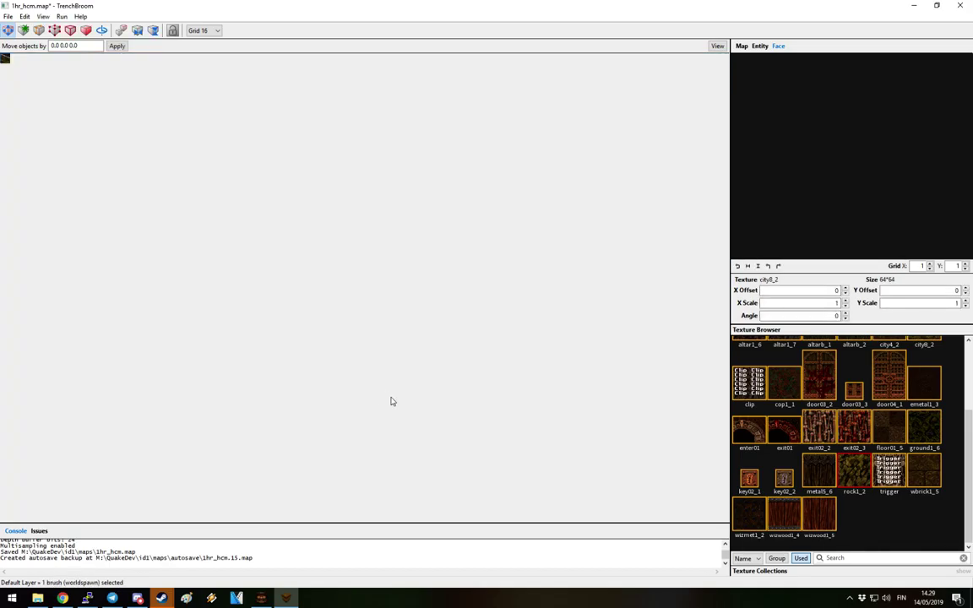
key("ctrl+u")
scroll(420, 422, "up", 1)
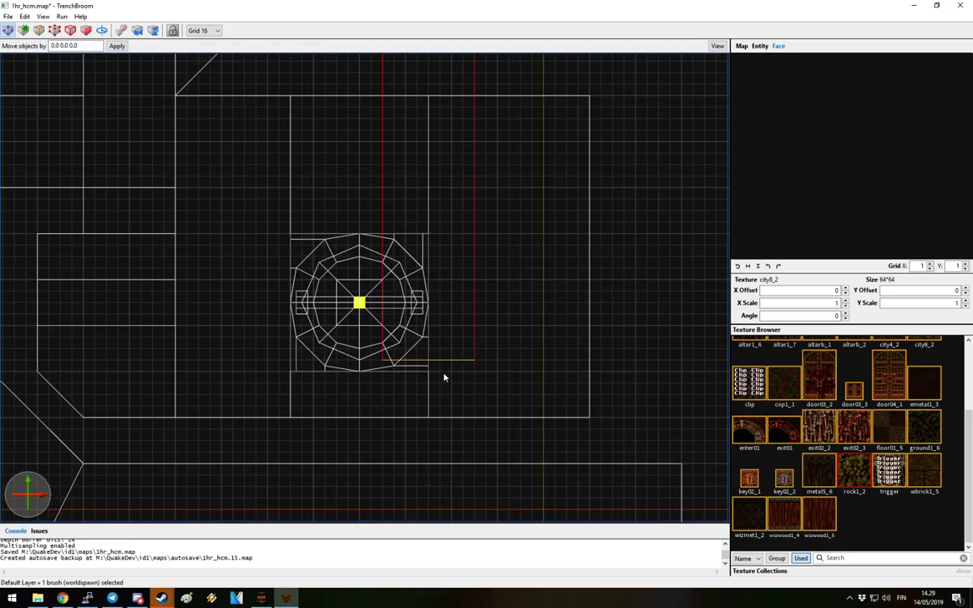
key("Escape")
key("ctrl+Tab")
key("ctrl+Tab")
key("ctrl+Tab")
Add a city8_2 floor slab beside the end of the lower walkway and extend it sideways to lie under the well shaft
mouse_move(459, 376)
right_mouse_down()
mouse_move(473, 347)
mouse_move(541, 338)
mouse_move(871, 488)
right_mouse_up()
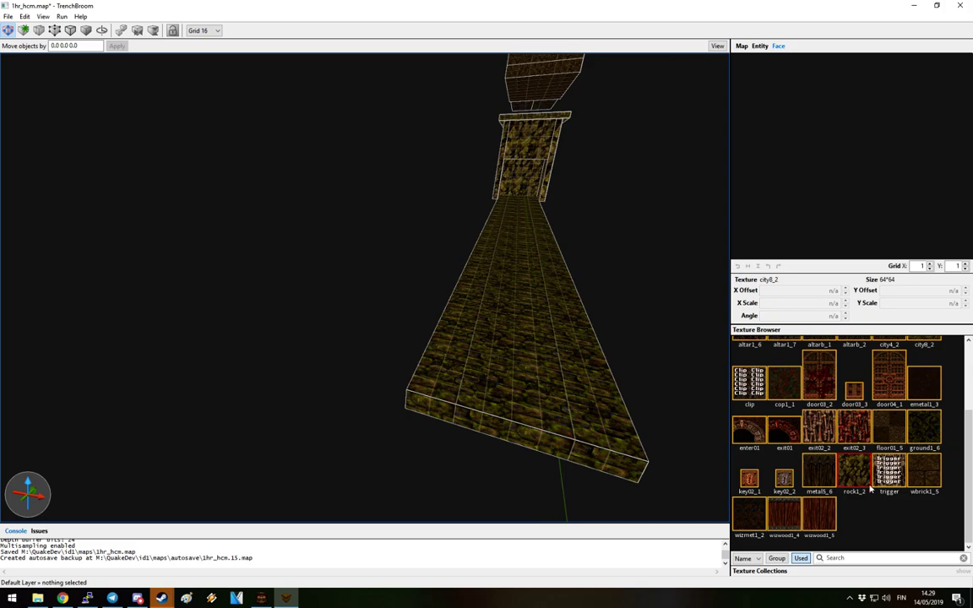
scroll(897, 479, "up", 3)
mouse_move(608, 321)
right_mouse_down()
mouse_move(529, 311)
mouse_move(624, 315)
mouse_move(528, 308)
right_mouse_up()
left_click_drag(528, 308, 135, 326)
mouse_move(135, 326)
right_mouse_down()
mouse_move(359, 326)
mouse_move(294, 262)
right_mouse_up()
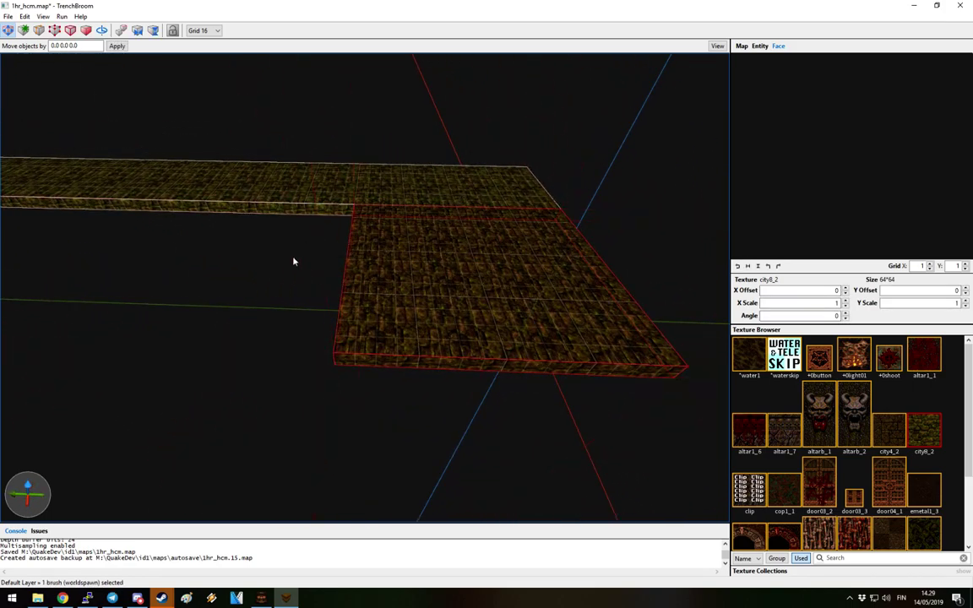
mouse_move(451, 364)
left_mouse_down("shift")
mouse_move(460, 314)
mouse_move(501, 434)
mouse_move(495, 364)
left_mouse_up("shift")
mouse_move(495, 365)
right_mouse_down()
mouse_move(536, 266)
mouse_move(484, 297)
mouse_move(497, 306)
mouse_move(350, 301)
mouse_move(448, 303)
mouse_move(423, 374)
right_mouse_up()
left_click(448, 303)
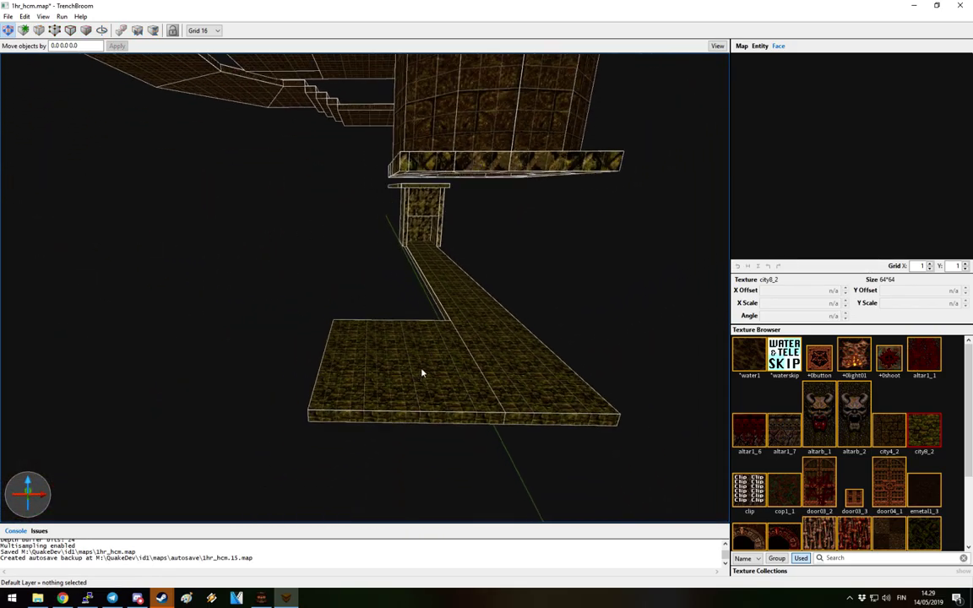
Add a ceiling slab flush against the pieces at the shaft's lower end and texture it with rock1_2
left_click(425, 402)
left_click_drag(426, 402, 440, 164, "ctrl+alt")
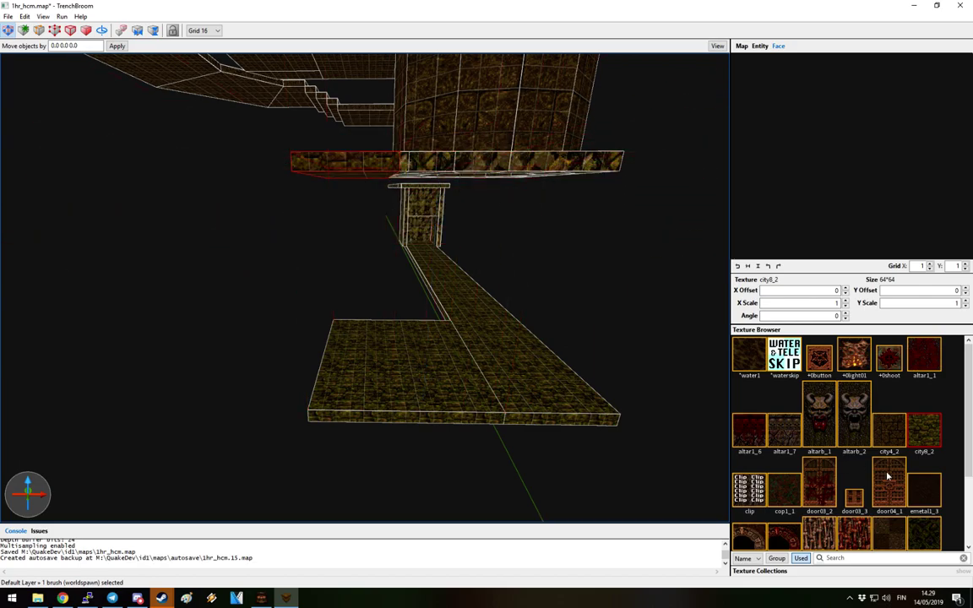
scroll(887, 478, "down", 3)
mouse_move(395, 290)
right_mouse_down()
mouse_move(517, 186)
mouse_move(738, 222)
mouse_move(569, 217)
right_mouse_up()
Add further 16-unit-thick rock1_2 ceiling slabs around the shaft's lower end, one of them 256 units long and 64 wide
mouse_move(569, 217)
left_mouse_down()
mouse_move(309, 146)
mouse_move(364, 173)
left_mouse_up()
mouse_move(364, 173)
right_mouse_down()
mouse_move(502, 237)
mouse_move(615, 251)
mouse_move(452, 228)
right_mouse_up()
mouse_move(325, 175)
left_mouse_down()
mouse_move(419, 137)
mouse_move(458, 137)
left_mouse_up()
mouse_move(458, 137)
right_mouse_down()
mouse_move(454, 184)
mouse_move(456, 140)
right_mouse_up()
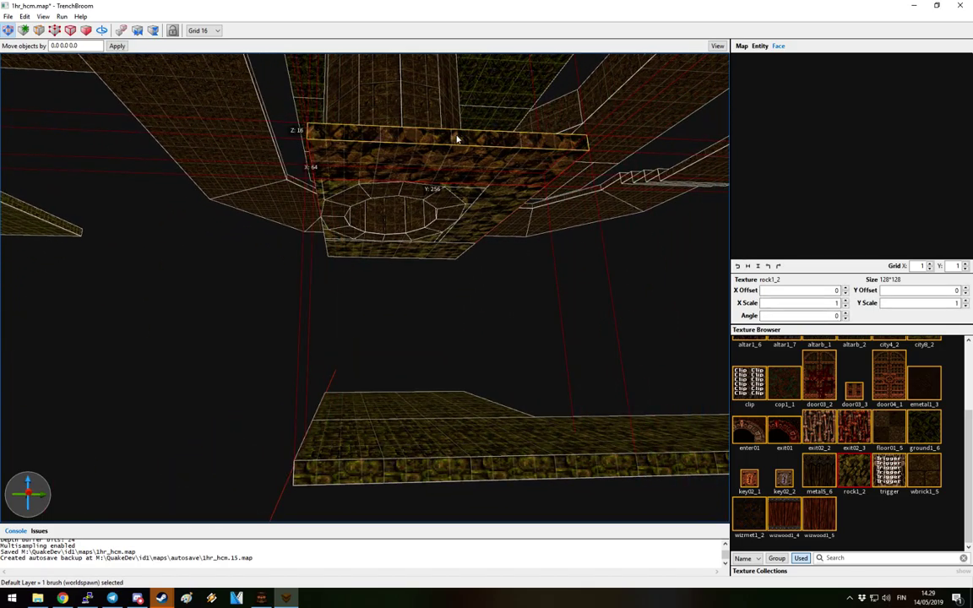
left_click_drag(467, 131, 462, 140)
right_click_drag(610, 179, 400, 179)
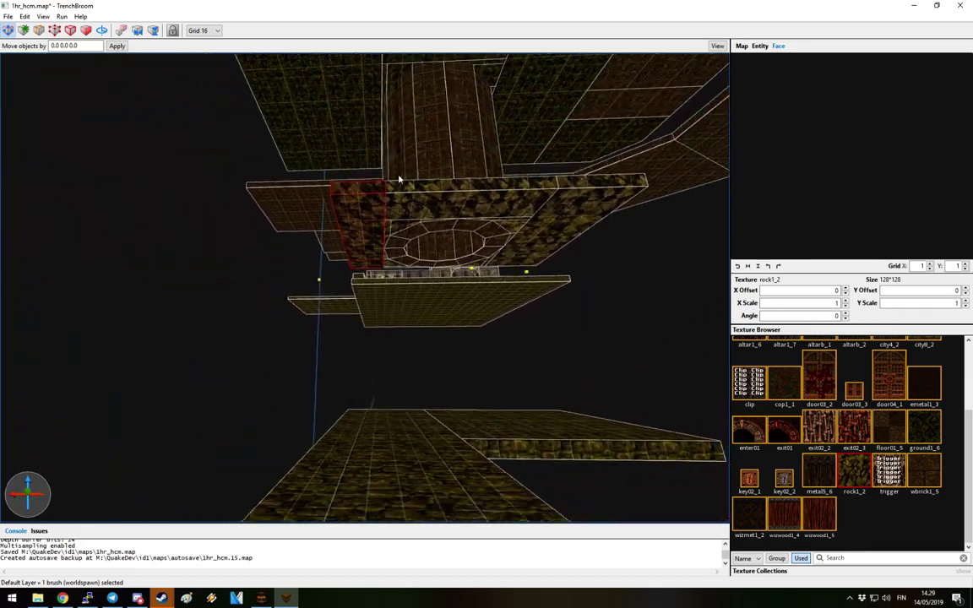
left_click(336, 192)
mouse_move(337, 192)
right_mouse_down()
mouse_move(552, 229)
mouse_move(414, 201)
right_mouse_up()
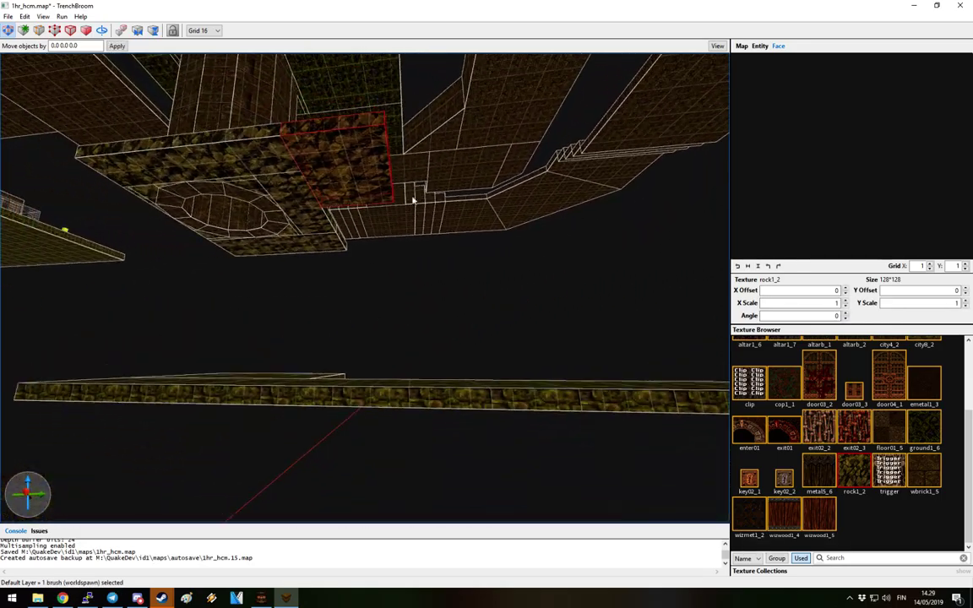
Build a rock1_2 wall block 160 by 32 units and 144 high at the edge of the lower ceiling
mouse_move(514, 165)
right_mouse_down()
mouse_move(560, 119)
mouse_move(380, 156)
right_mouse_up()
left_click(608, 120)
mouse_move(608, 120)
right_mouse_down()
mouse_move(600, 180)
mouse_move(484, 157)
right_mouse_up()
mouse_move(337, 149)
left_mouse_down("shift")
mouse_move(358, 374)
mouse_move(360, 248)
left_mouse_up("shift")
mouse_move(362, 273)
right_mouse_down()
mouse_move(467, 256)
mouse_move(593, 283)
mouse_move(679, 278)
right_mouse_up()
mouse_move(656, 274)
left_mouse_down("shift")
mouse_move(163, 284)
mouse_move(531, 285)
left_mouse_up("shift")
right_click_drag(531, 285, 519, 270)
right_click_drag(184, 288, 387, 289)
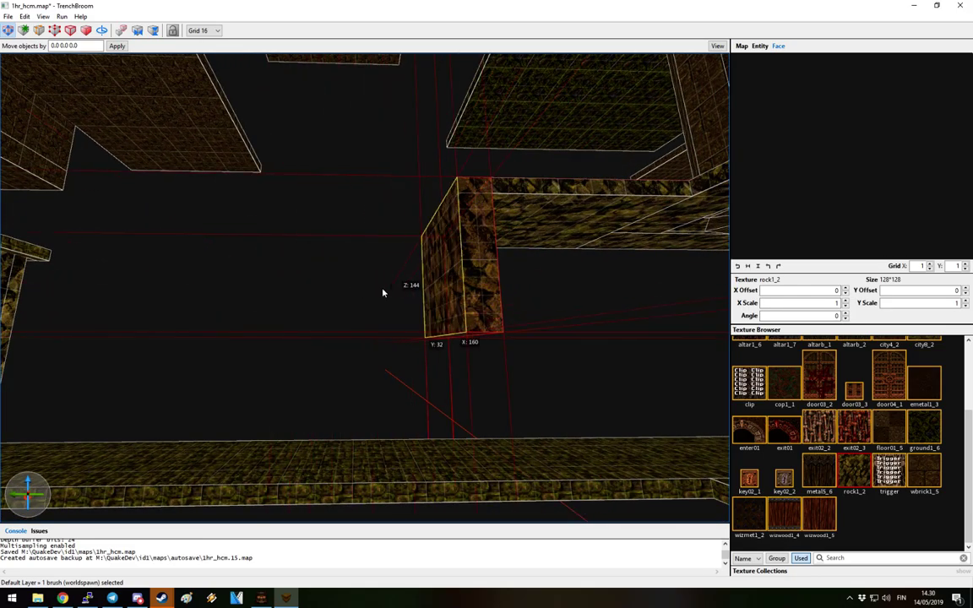
Add a rock1_2 brush 128 units wide and 112 high at the passage's end and stretch it to 592 units along the passage
left_click(387, 289)
mouse_move(517, 315)
right_mouse_down()
mouse_move(461, 329)
mouse_move(380, 276)
right_mouse_up()
left_click(380, 276)
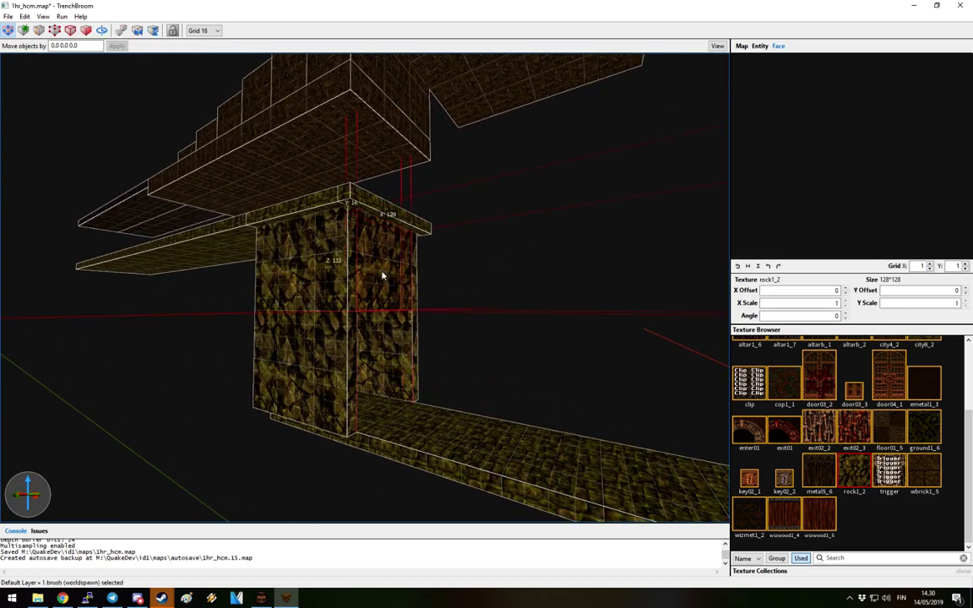
scroll(397, 276, "up", 5)
left_click_drag(80, 265, 579, 235, "shift")
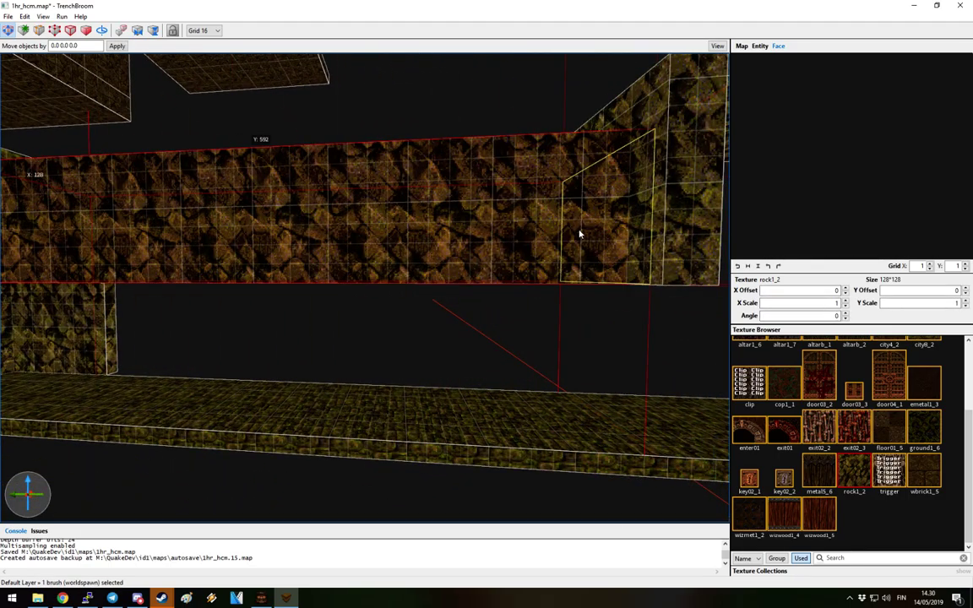
Set the grid to 8, extend the twelve shaft brushes slightly below the rock ceiling and form a thin ring at their lower end
mouse_move(565, 242)
right_mouse_down()
mouse_move(651, 252)
mouse_move(434, 308)
mouse_move(602, 250)
mouse_move(417, 266)
right_mouse_up()
mouse_move(439, 193)
right_mouse_down()
mouse_move(487, 202)
mouse_move(419, 252)
mouse_move(624, 228)
mouse_move(560, 256)
mouse_move(530, 338)
mouse_move(624, 332)
mouse_move(631, 252)
mouse_move(587, 315)
right_mouse_up()
left_click(443, 254, "ctrl")
key("Escape")
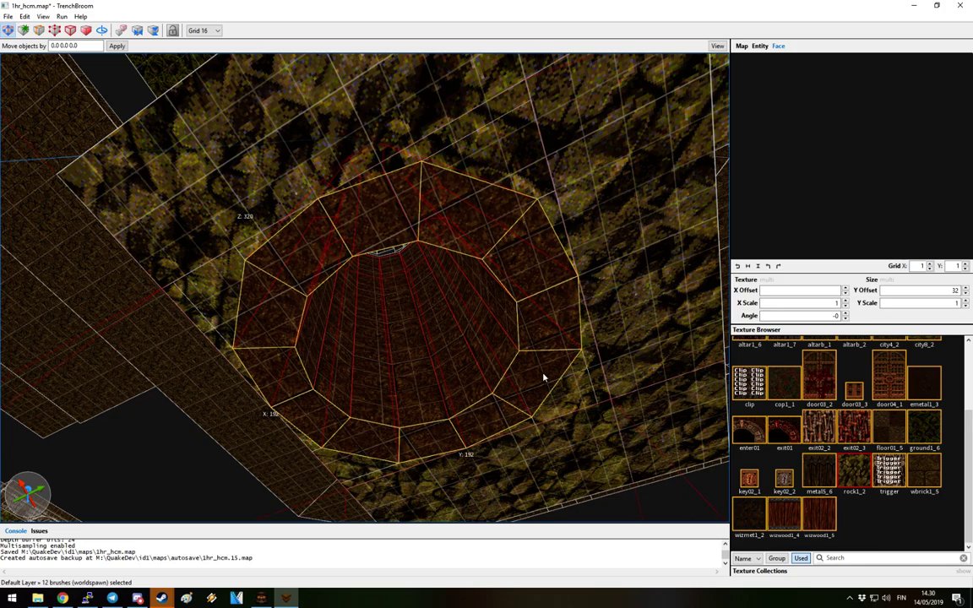
left_click_drag(543, 373, 547, 401, "shift")
key("bracketleft")
right_click_drag(577, 361, 527, 381)
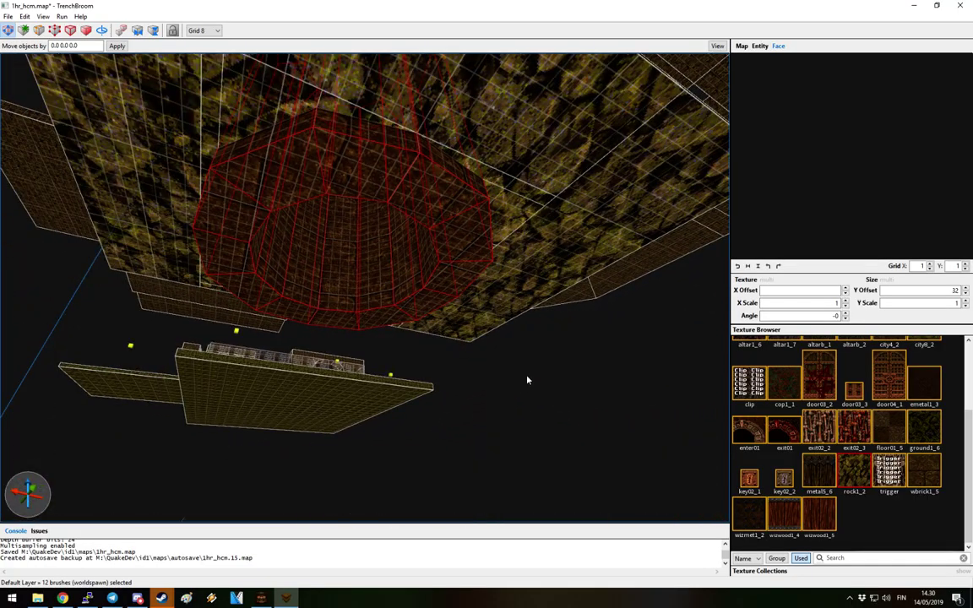
left_click_drag(471, 276, 459, 267, "shift")
right_click_drag(457, 270, 535, 377)
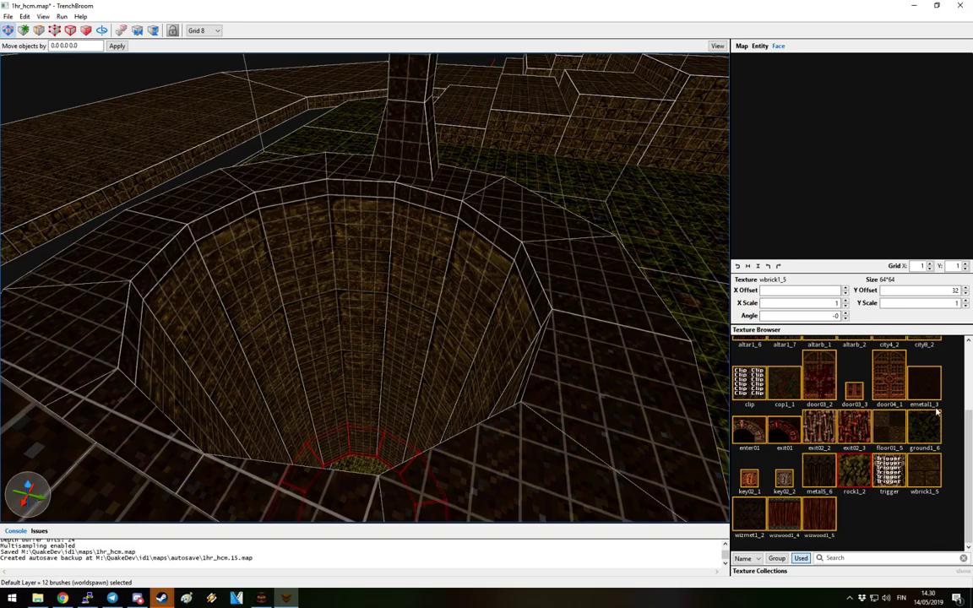
Texture the ring at the shaft's lower end with emetal1_3 and move its brushes into the well's func_detail entity
mouse_move(619, 361)
right_mouse_down()
mouse_move(415, 415)
mouse_move(428, 415)
mouse_move(406, 319)
mouse_move(328, 200)
mouse_move(343, 189)
mouse_move(387, 277)
mouse_move(417, 169)
right_mouse_up()
right_click(394, 153)
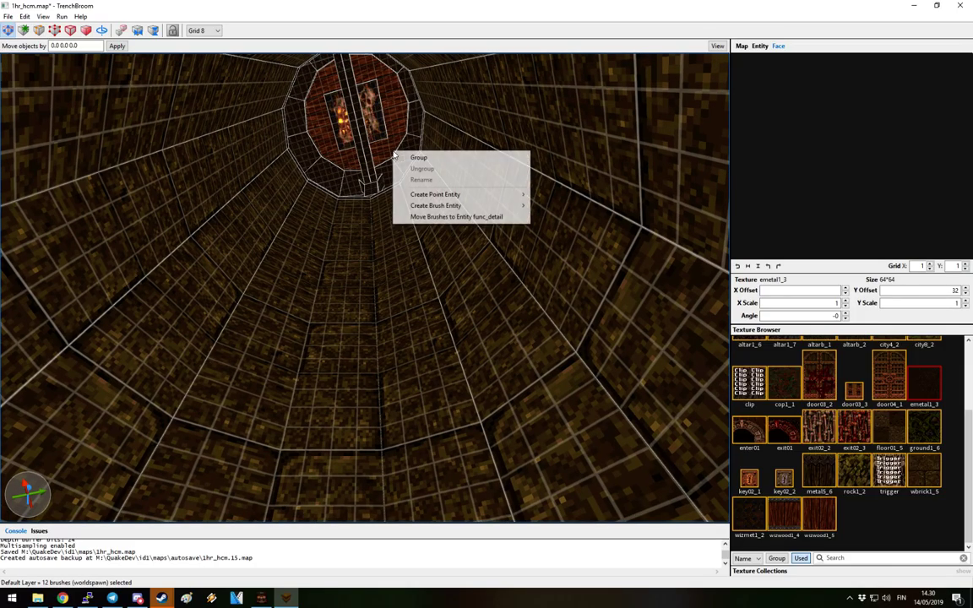
left_click(466, 217)
right_click_drag(467, 221, 478, 315)
Save the map
left_click(8, 16)
left_click(37, 68)
right_click_drag(502, 351, 563, 339)
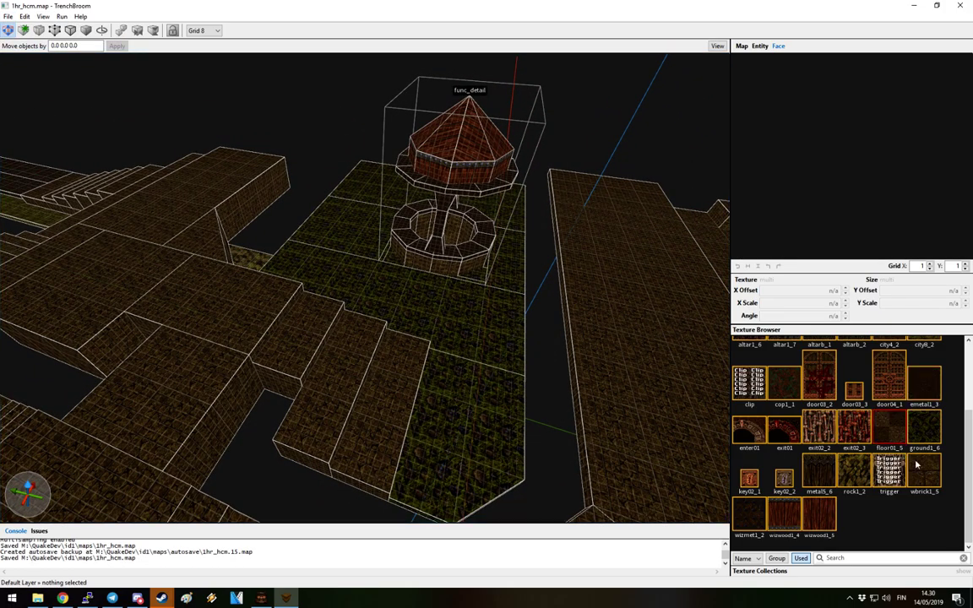
scroll(850, 478, "up", 3)
left_click(888, 438)
mouse_move(406, 330)
right_mouse_down()
mouse_move(437, 321)
mouse_move(630, 369)
mouse_move(512, 297)
mouse_move(554, 347)
mouse_move(557, 369)
mouse_move(480, 183)
mouse_move(480, 130)
mouse_move(486, 230)
mouse_move(477, 209)
right_mouse_up()
key("w")
left_click(513, 279)
left_click(478, 209)
Add a ground1_6 brush across the open gap between the grassy ground's edge and the stone platform
scroll(924, 441, "down", 3)
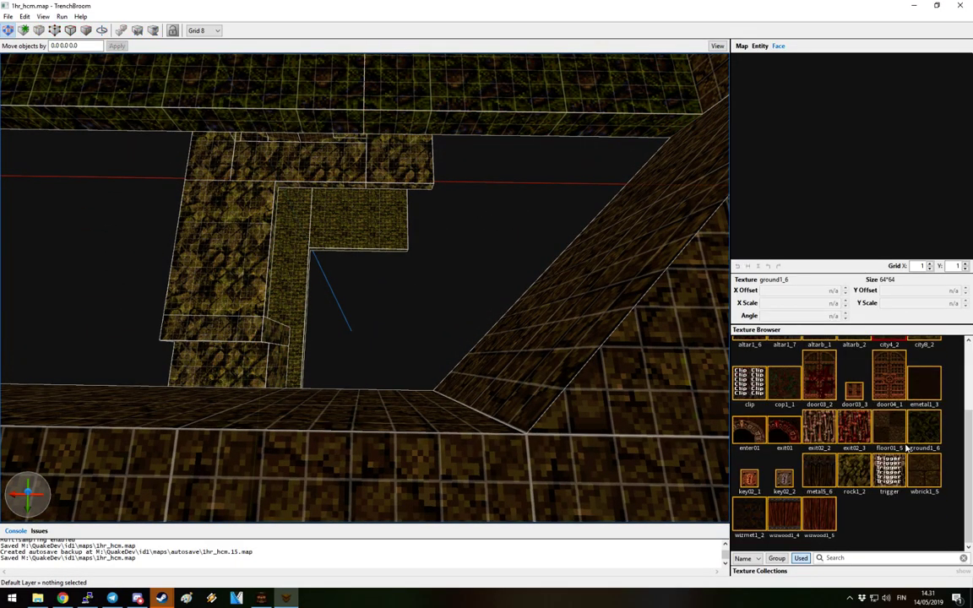
right_click_drag(462, 262, 418, 176)
left_click_drag(394, 212, 324, 410)
key("plus")
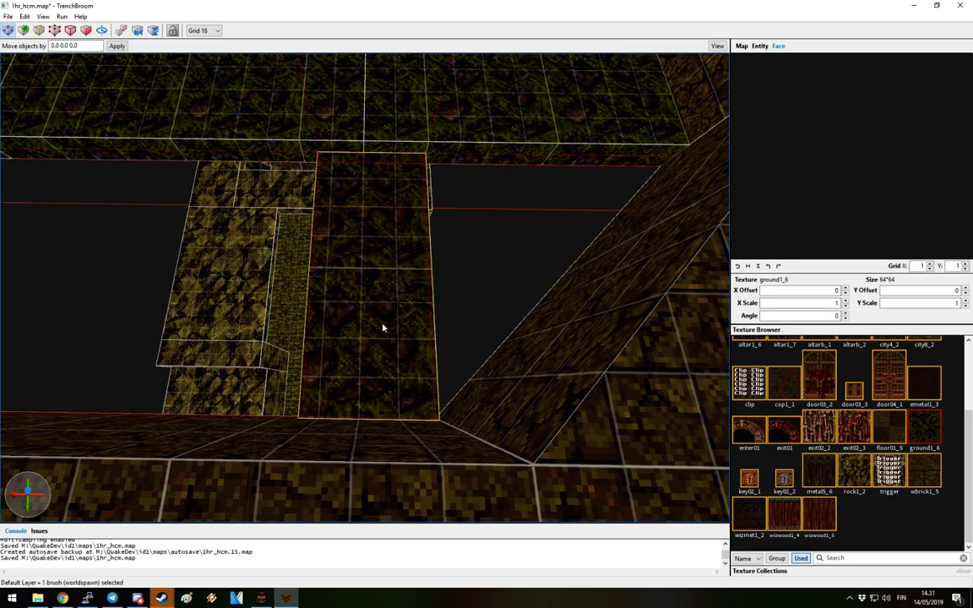
key("minus")
left_click_drag(383, 327, 393, 306)
Set the grid to 16 and stretch the new 128-unit-wide ground brush to 592 units along the grassy area's edge
mouse_move(393, 306)
right_mouse_down()
mouse_move(568, 218)
mouse_move(505, 261)
mouse_move(512, 239)
mouse_move(580, 277)
mouse_move(630, 226)
right_mouse_up()
key("v")
key("plus")
left_click_drag(630, 225, 265, 342)
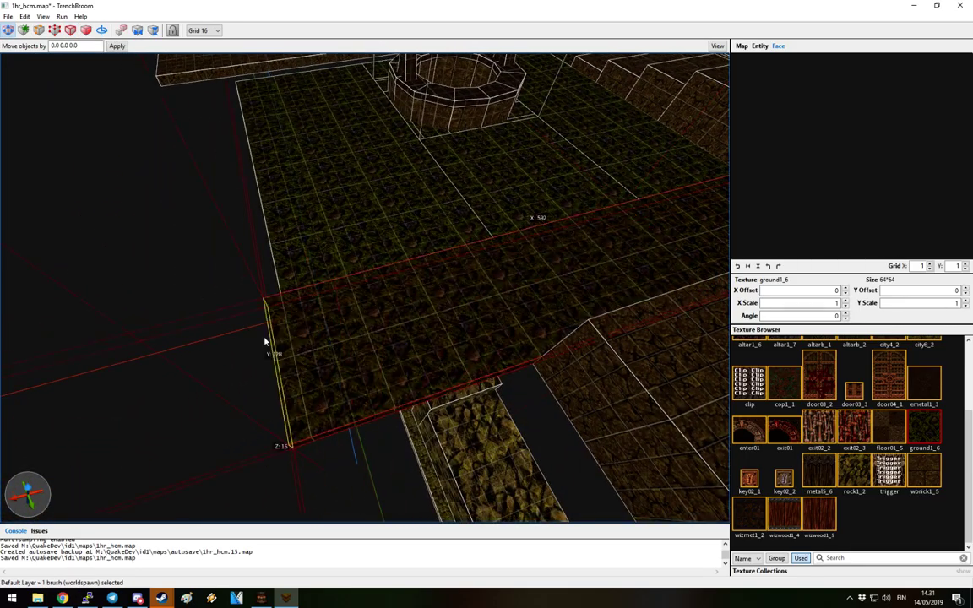
key("Escape")
mouse_move(501, 372)
right_mouse_down()
mouse_move(508, 350)
mouse_move(576, 335)
mouse_move(548, 330)
mouse_move(604, 306)
right_mouse_up()
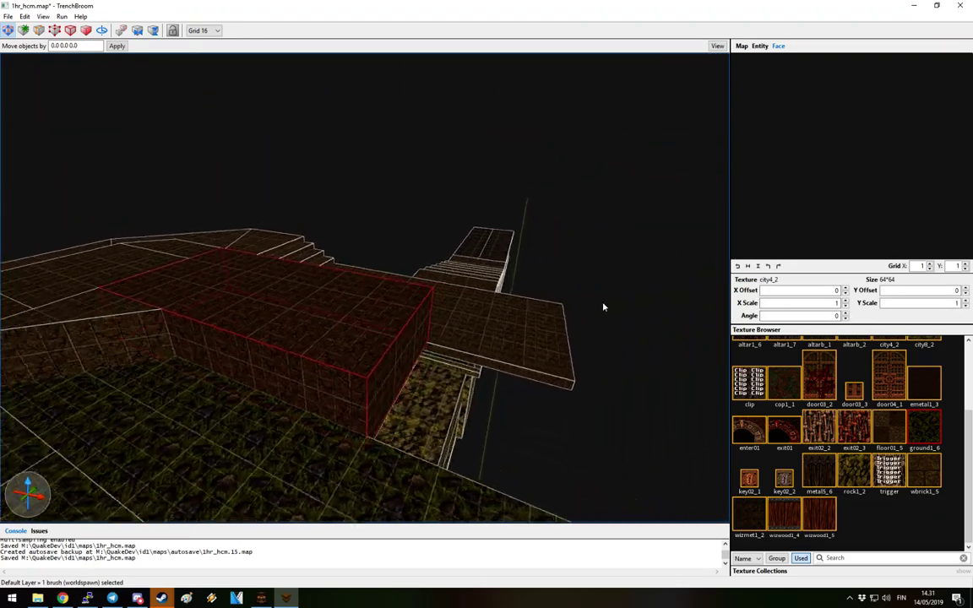
key("Escape")
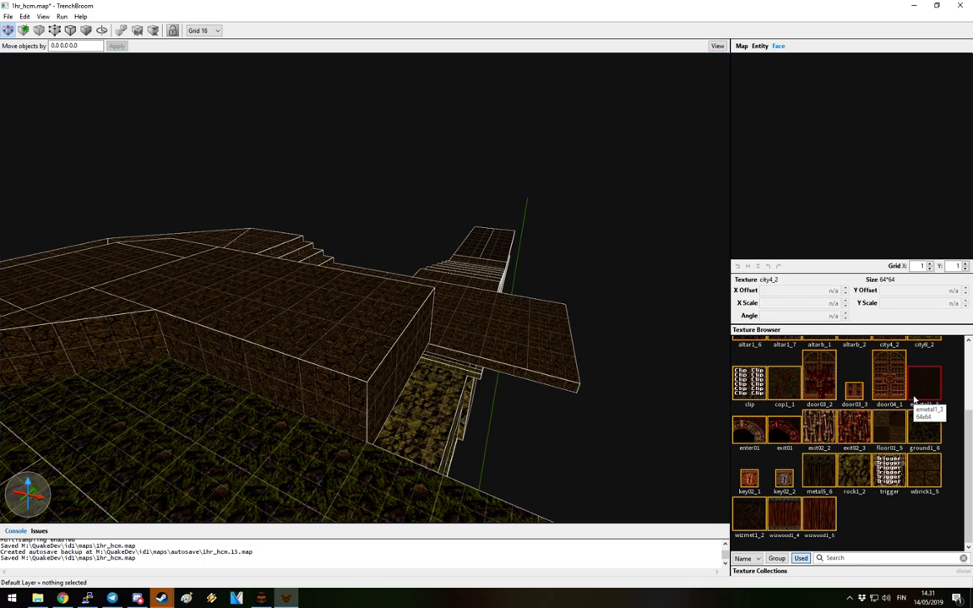
Add a city4_2 stair step at the end of the stone platform, 32 units long, 192 wide and 96 high
scroll(914, 401, "up", 3)
mouse_move(541, 397)
right_mouse_down()
mouse_move(437, 384)
mouse_move(391, 395)
right_mouse_up()
mouse_move(391, 395)
left_mouse_down()
mouse_move(433, 422)
mouse_move(474, 471)
mouse_move(365, 369)
mouse_move(428, 373)
mouse_move(382, 382)
left_mouse_up()
right_click_drag(382, 381, 506, 389)
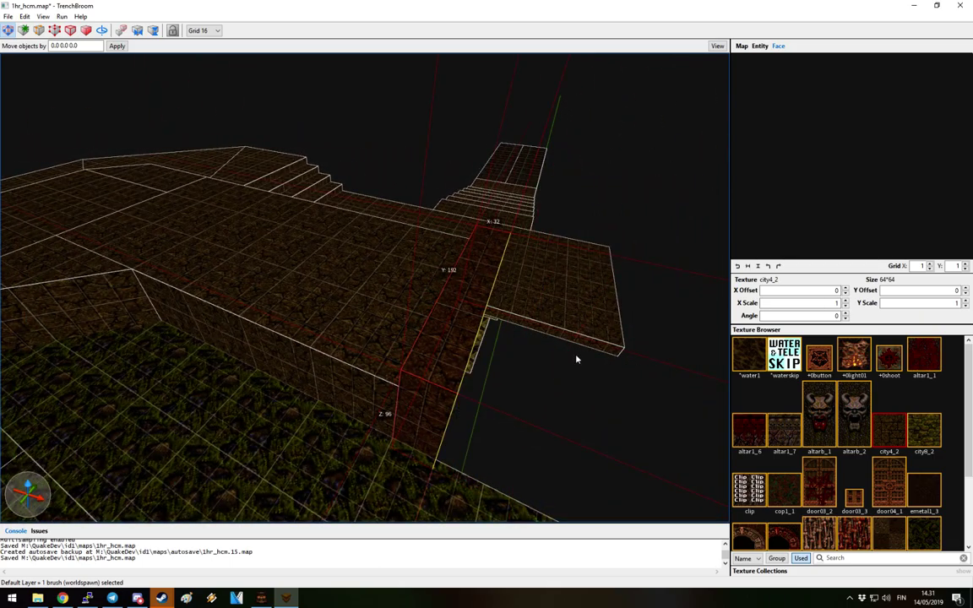
Add two more rising steps beyond the first and set the adjoining platform brush to 256 units long
right_click_drag(577, 358, 304, 380)
left_click_drag(251, 369, 306, 372)
mouse_move(300, 296)
left_mouse_down()
mouse_move(301, 280)
mouse_move(341, 380)
mouse_move(342, 341)
mouse_move(353, 342)
mouse_move(347, 289)
left_mouse_up()
mouse_move(512, 313)
right_mouse_down()
mouse_move(414, 276)
mouse_move(494, 270)
right_mouse_up()
key("ctrl+z")
key("ctrl+z")
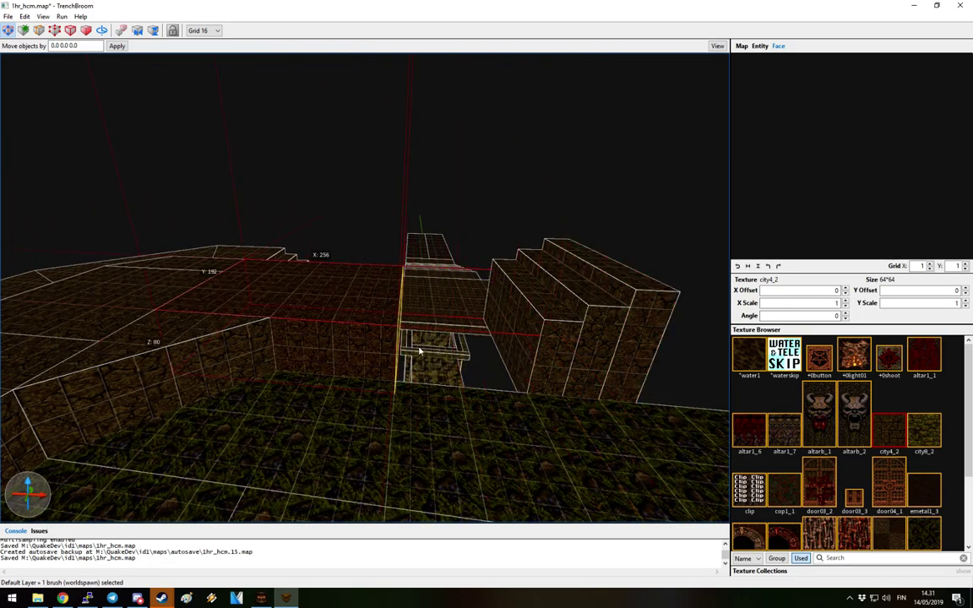
Close the gap between the three stair steps and the end of the platform
left_click(527, 319)
mouse_move(632, 347)
left_mouse_down()
mouse_move(421, 358)
mouse_move(414, 347)
left_mouse_up()
mouse_move(482, 344)
right_mouse_down()
mouse_move(489, 347)
mouse_move(322, 375)
right_mouse_up()
key("Escape")
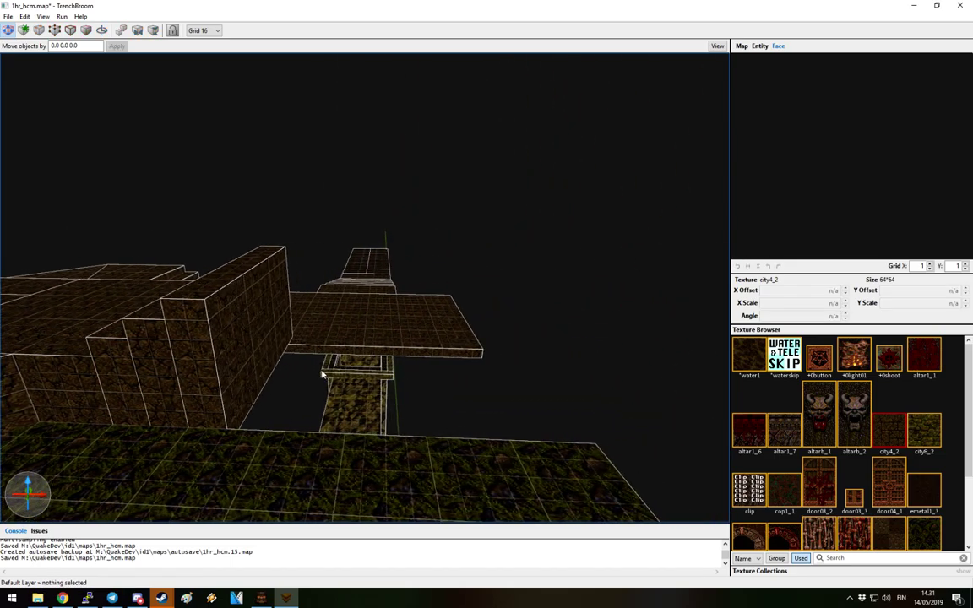
Add a 192 by 192-unit landing, 144 units high, beyond the three steps
left_click(273, 348)
mouse_move(213, 393)
left_mouse_down()
mouse_move(244, 397)
mouse_move(258, 263)
mouse_move(274, 251)
left_mouse_up()
right_click_drag(390, 370, 315, 332)
left_click_drag(311, 328, 477, 350)
mouse_move(476, 350)
right_mouse_down()
mouse_move(434, 381)
mouse_move(461, 366)
right_mouse_up()
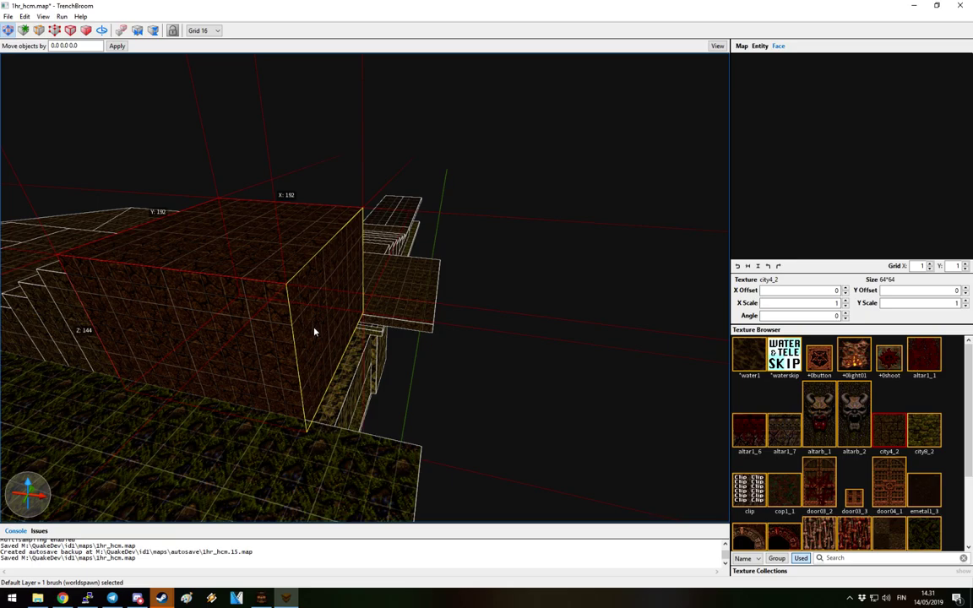
Add three 32-unit-long steps beyond the landing, each 16 units higher, up to 192 units
left_click(329, 252)
mouse_move(332, 259)
left_mouse_down()
mouse_move(321, 341)
mouse_move(369, 352)
mouse_move(380, 243)
left_mouse_up()
left_click_drag(366, 351, 404, 356)
left_click_drag(421, 229, 430, 205)
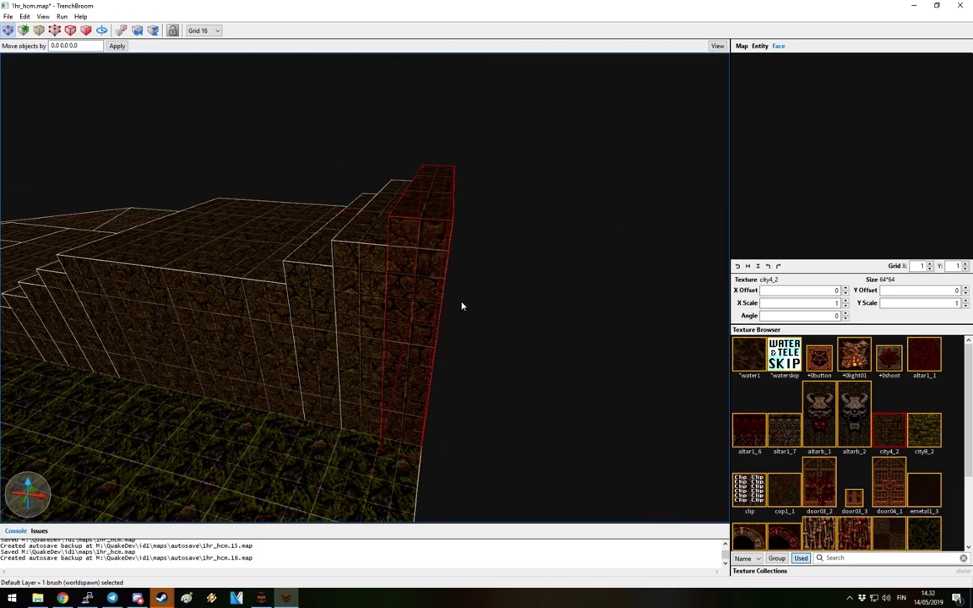
right_click_drag(462, 305, 460, 304)
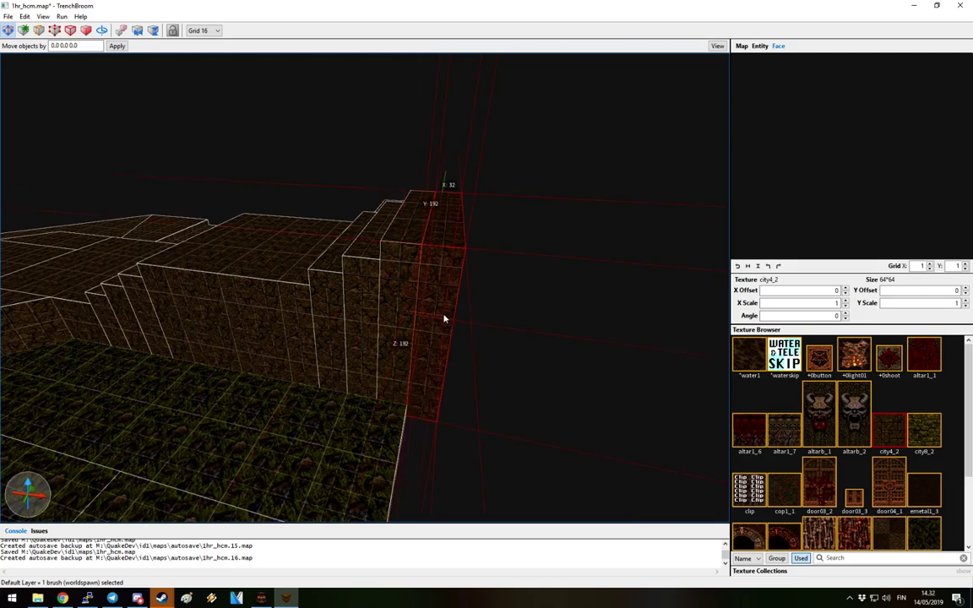
Add a 208-unit-high brush after the last step and extend it into an upper landing
mouse_move(445, 217)
right_mouse_down()
mouse_move(539, 297)
mouse_move(509, 313)
right_mouse_up()
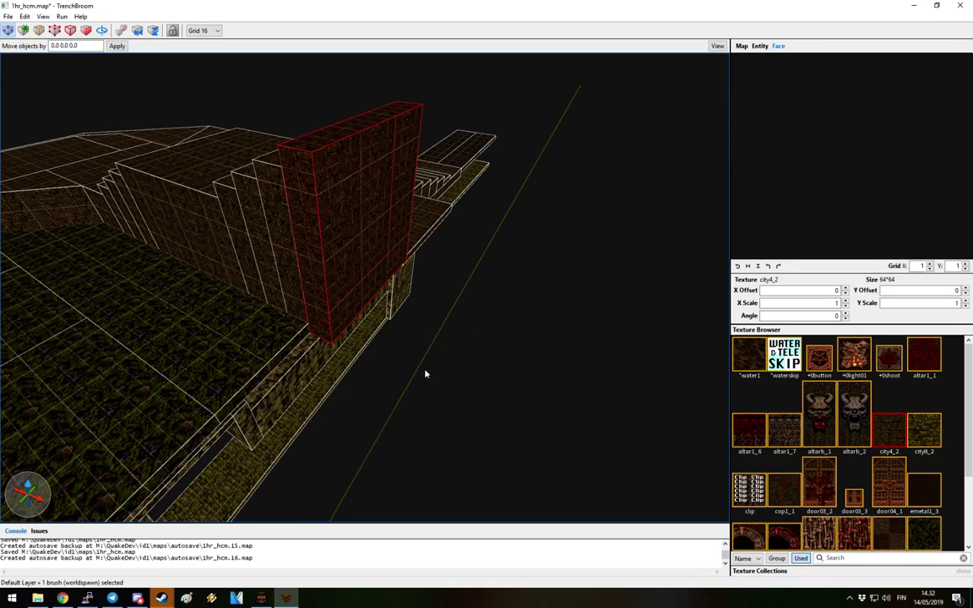
mouse_move(342, 284)
left_mouse_down()
mouse_move(391, 244)
mouse_move(437, 243)
mouse_move(478, 267)
left_mouse_up()
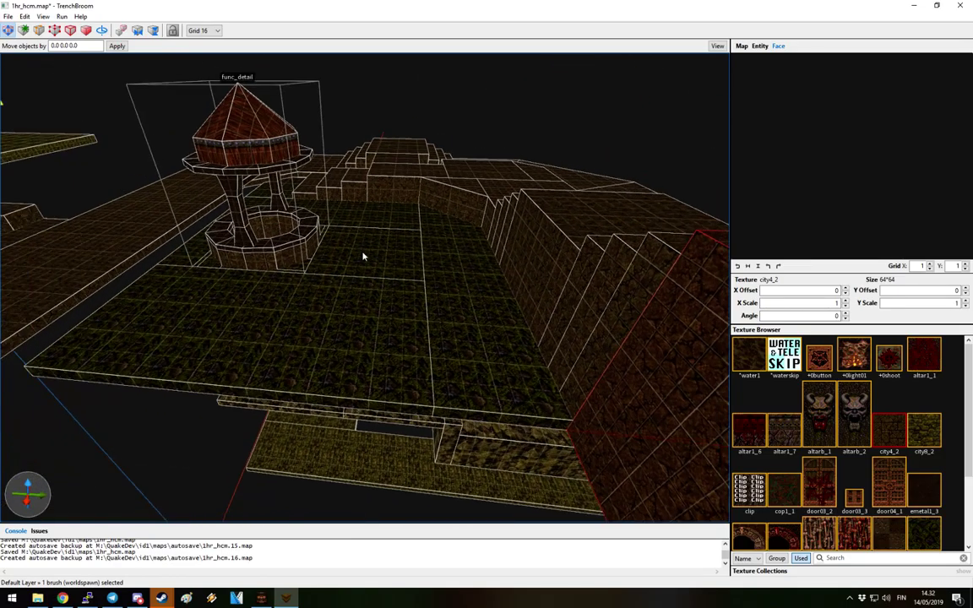
mouse_move(362, 256)
right_mouse_down()
mouse_move(378, 270)
mouse_move(506, 267)
right_mouse_up()
mouse_move(383, 265)
right_mouse_down()
mouse_move(424, 230)
mouse_move(439, 282)
mouse_move(315, 220)
right_mouse_up()
left_click(328, 234)
mouse_move(328, 234)
left_mouse_down("shift")
mouse_move(397, 258)
mouse_move(387, 259)
mouse_move(419, 283)
left_mouse_up("shift")
left_click(442, 312)
right_click_drag(443, 312, 329, 296)
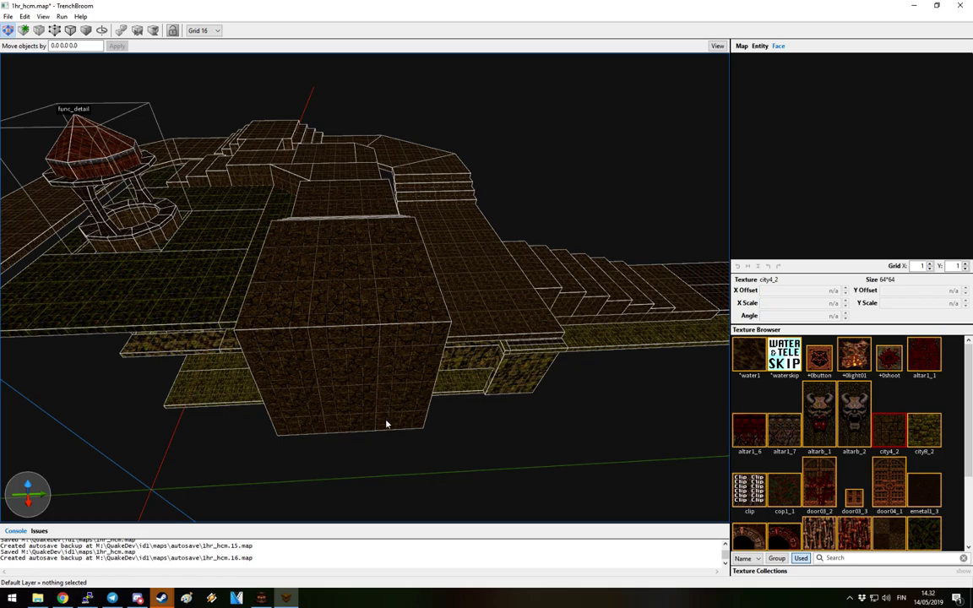
Add a 64-unit-wide, 208-unit-high block beside the upper landing and stretch it outwards
mouse_move(378, 433)
left_mouse_down()
mouse_move(435, 491)
mouse_move(435, 361)
left_mouse_up()
scroll(435, 361, "up", 5)
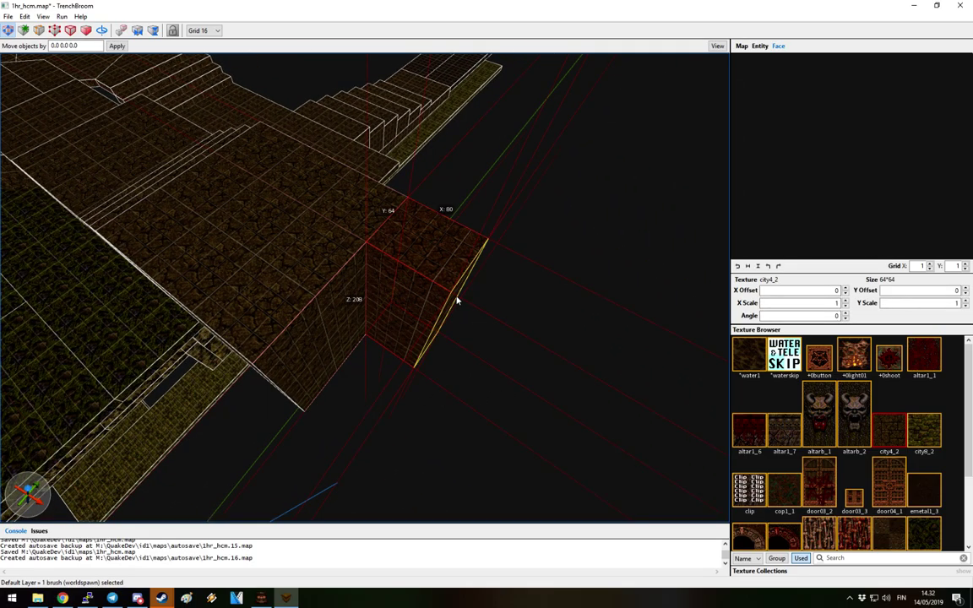
mouse_move(484, 305)
left_mouse_down()
mouse_move(520, 315)
mouse_move(528, 330)
mouse_move(511, 323)
left_mouse_up()
left_click(565, 322)
scroll(566, 322, "down", 10)
mouse_move(566, 322)
right_mouse_down()
mouse_move(496, 304)
mouse_move(335, 307)
mouse_move(454, 292)
mouse_move(470, 318)
right_mouse_up()
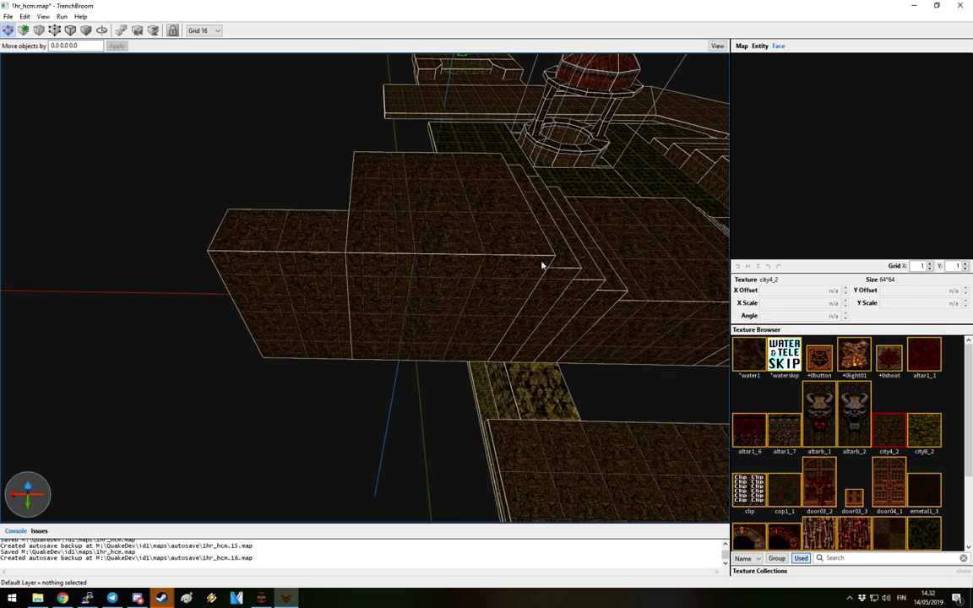
middle_click_drag(543, 266, 524, 271)
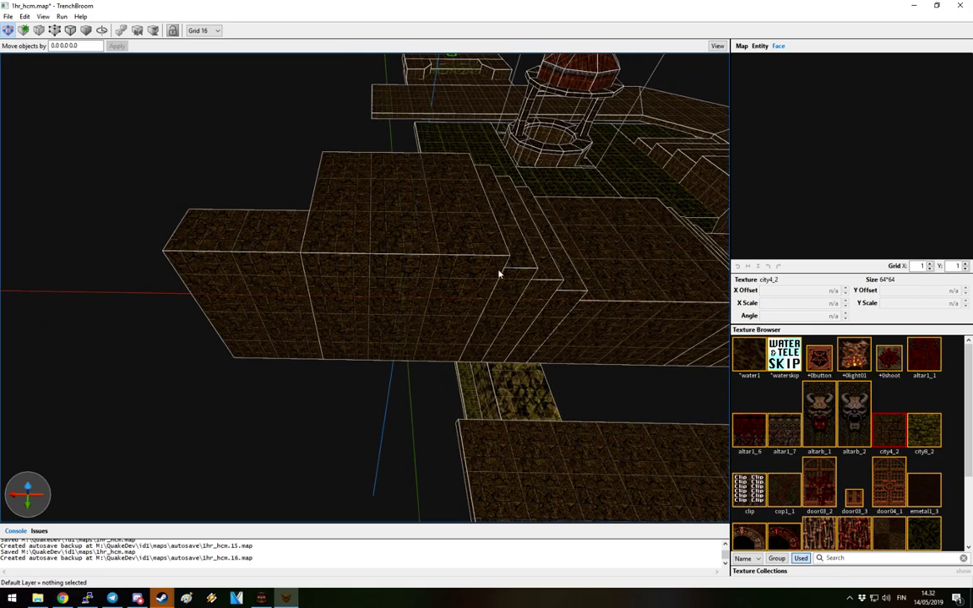
Add a thin city4_2 floor brush extending outwards from the open side of the upper landing
mouse_move(412, 318)
left_mouse_down()
mouse_move(319, 347)
mouse_move(306, 372)
mouse_move(378, 319)
mouse_move(386, 424)
left_mouse_up()
key("a")
mouse_move(389, 408)
right_mouse_down()
mouse_move(397, 435)
mouse_move(381, 384)
mouse_move(393, 402)
right_mouse_up()
mouse_move(402, 358)
left_mouse_down()
mouse_move(407, 447)
mouse_move(407, 430)
left_mouse_up()
key("Escape")
Set the grid to 8 and add a narrow wbrick1_5 brush with a tapered edge beside the new floor
scroll(435, 391, "up", 6)
key("bracketleft")
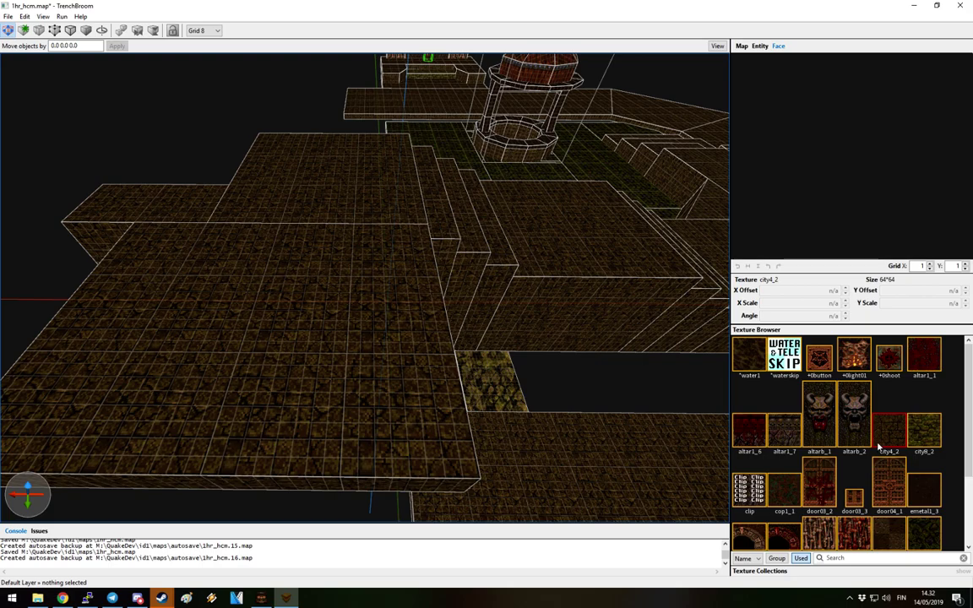
scroll(878, 448, "down", 3)
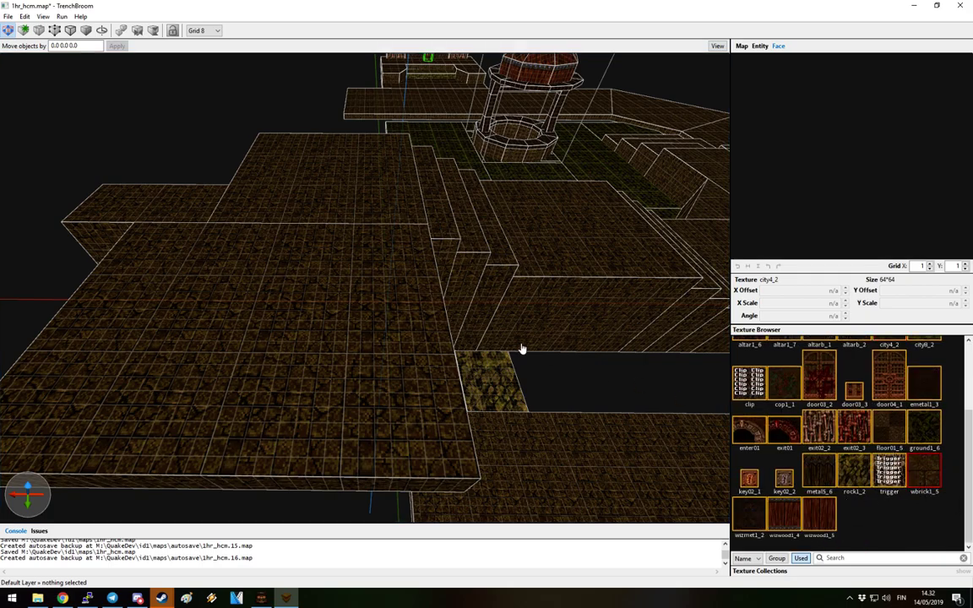
right_click_drag(523, 349, 412, 314)
mouse_move(454, 318)
left_mouse_down()
mouse_move(502, 255)
mouse_move(455, 292)
mouse_move(467, 277)
left_mouse_up()
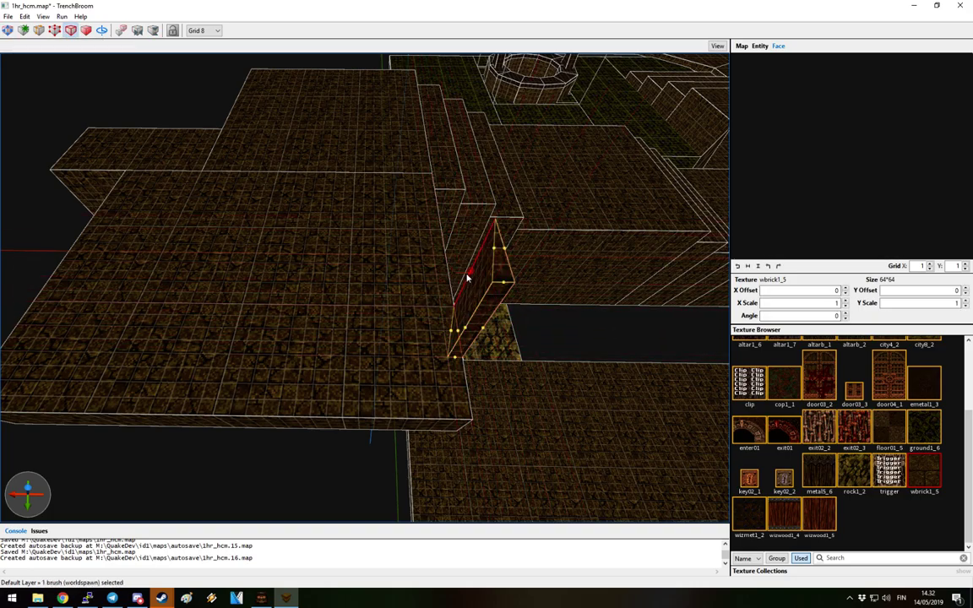
key("Escape")
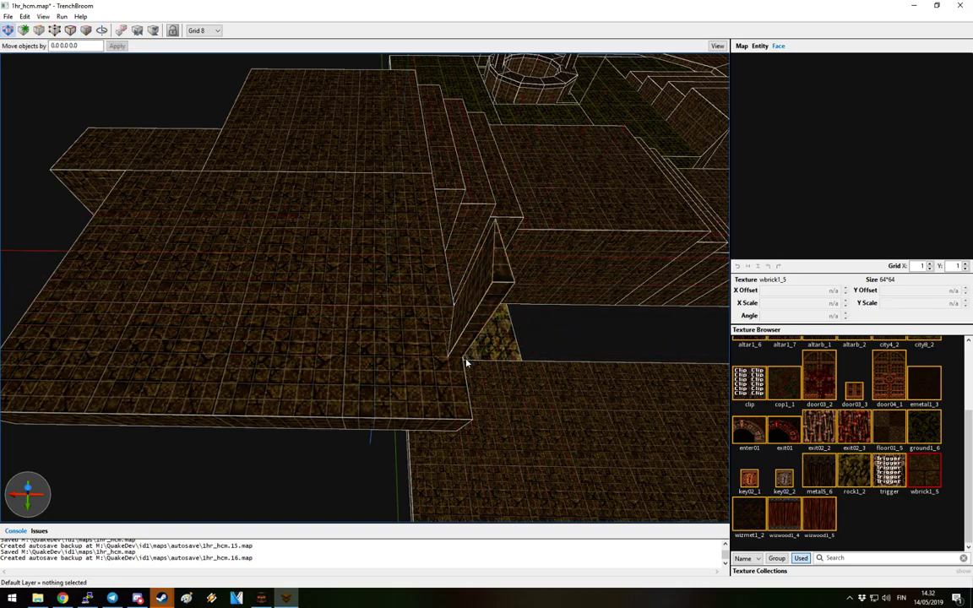
Complete the corner pillar with two more wbrick1_5 brushes, 72 units high, and angle their edges around the floor's corner
left_click(417, 405)
key("v")
mouse_move(406, 353)
left_mouse_down()
mouse_move(449, 357)
mouse_move(459, 387)
mouse_move(495, 315)
left_mouse_up()
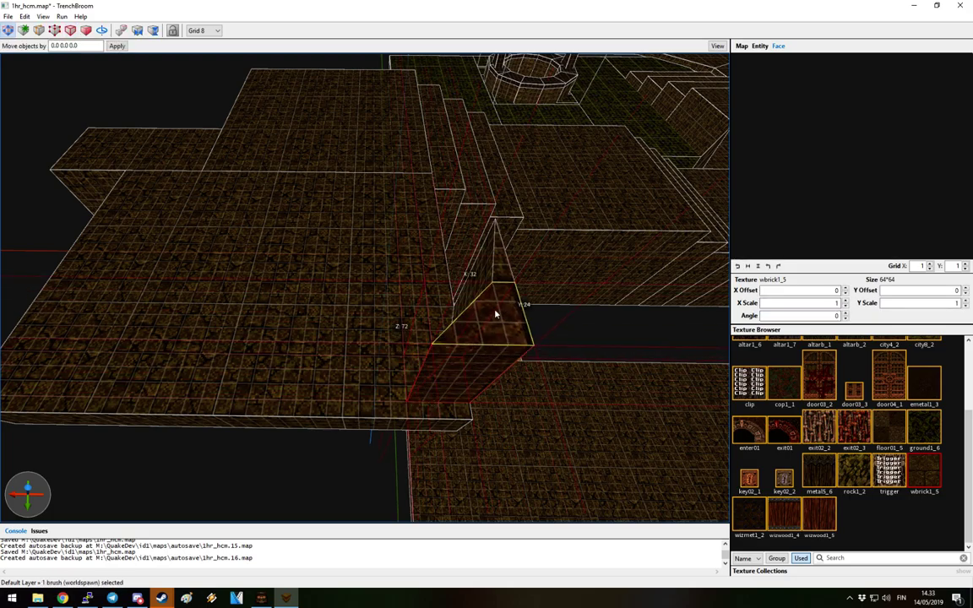
key("Escape")
mouse_move(465, 413)
left_mouse_down()
mouse_move(339, 421)
mouse_move(406, 373)
mouse_move(372, 391)
mouse_move(342, 389)
left_mouse_up()
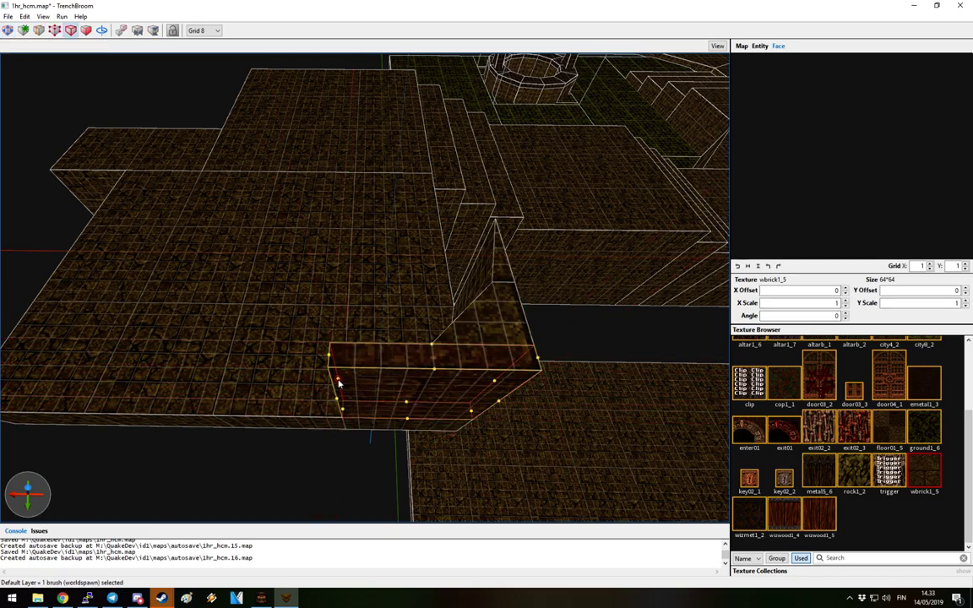
mouse_move(419, 382)
left_mouse_down()
mouse_move(439, 392)
mouse_move(498, 321)
mouse_move(504, 266)
mouse_move(483, 364)
left_mouse_up()
Duplicate the three pillar brushes, turn the copy and move it to the opposite corner of the floor
key("alt+Left")
key("alt+Left")
key("alt+Left")
key("alt+Left")
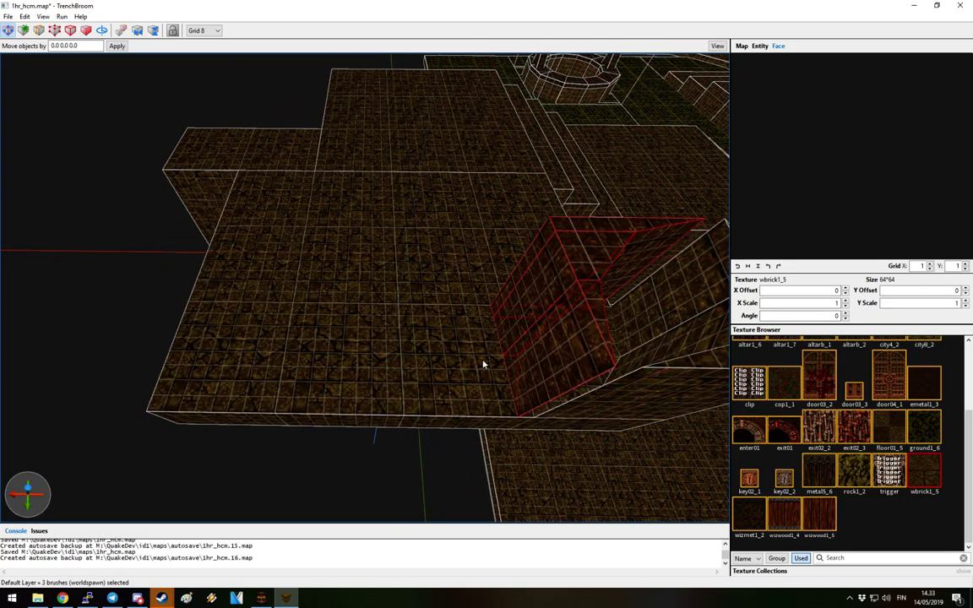
key("Left")
key("Left")
key("Left")
key("Left")
key("Left")
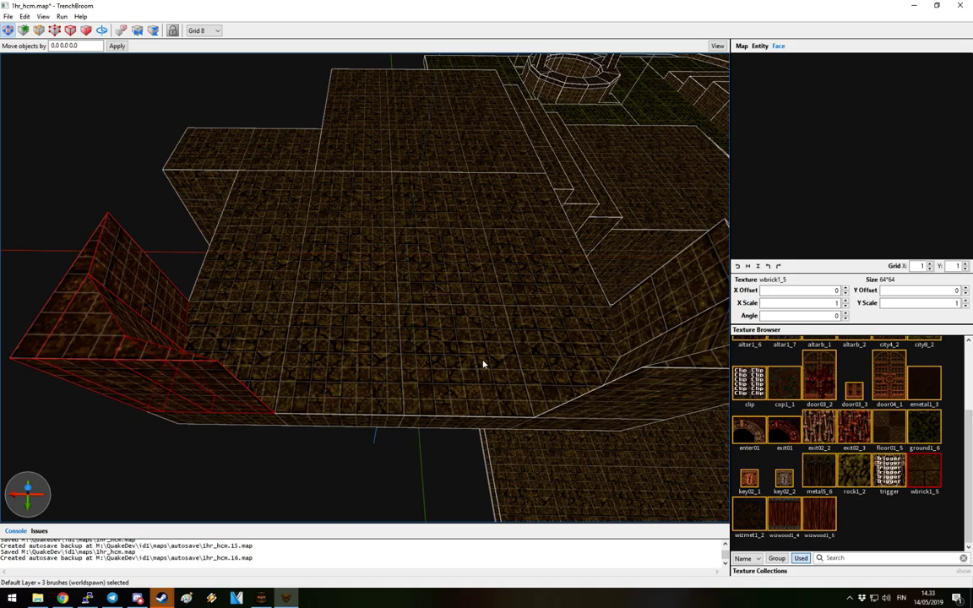
Stretch both wbrick1_5 corner pillars upwards into tall columns
mouse_move(311, 372)
right_mouse_down()
mouse_move(423, 387)
mouse_move(380, 324)
mouse_move(314, 352)
right_mouse_up()
key("Escape")
mouse_move(249, 347)
right_mouse_down()
mouse_move(373, 374)
mouse_move(473, 265)
right_mouse_up()
left_click(508, 290)
mouse_move(283, 250)
left_mouse_down("shift")
mouse_move(217, 196)
mouse_move(238, 137)
mouse_move(245, 182)
mouse_move(239, 76)
mouse_move(245, 189)
mouse_move(235, 148)
mouse_move(235, 135)
mouse_move(294, 293)
left_mouse_up("shift")
key("Escape")
right_click_drag(293, 293, 608, 448)
right_click_drag(437, 382, 454, 383)
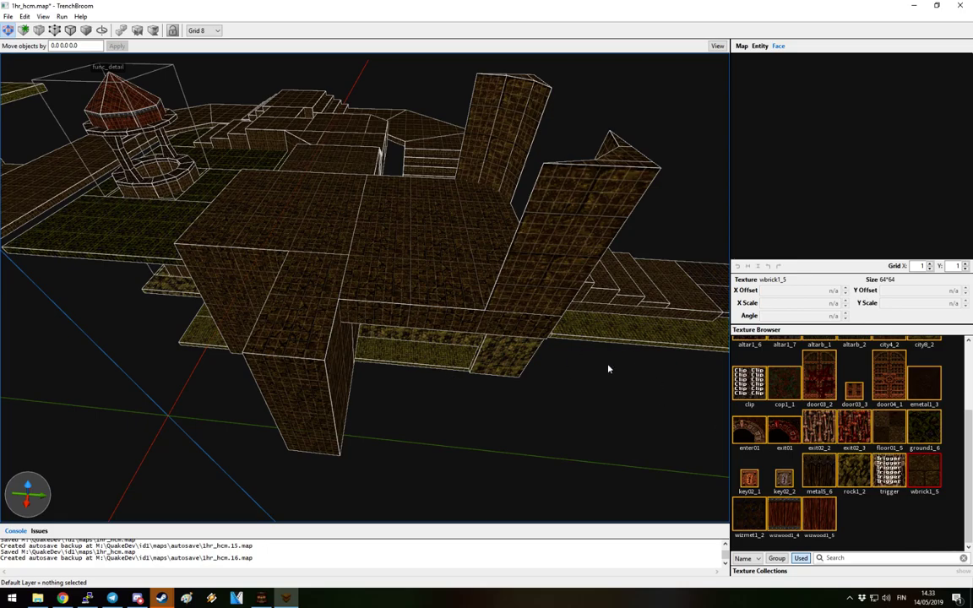
Add a city4_2 brush in the corner between the narrow block and the thin floor, and set the grid to 16
scroll(910, 391, "up", 3)
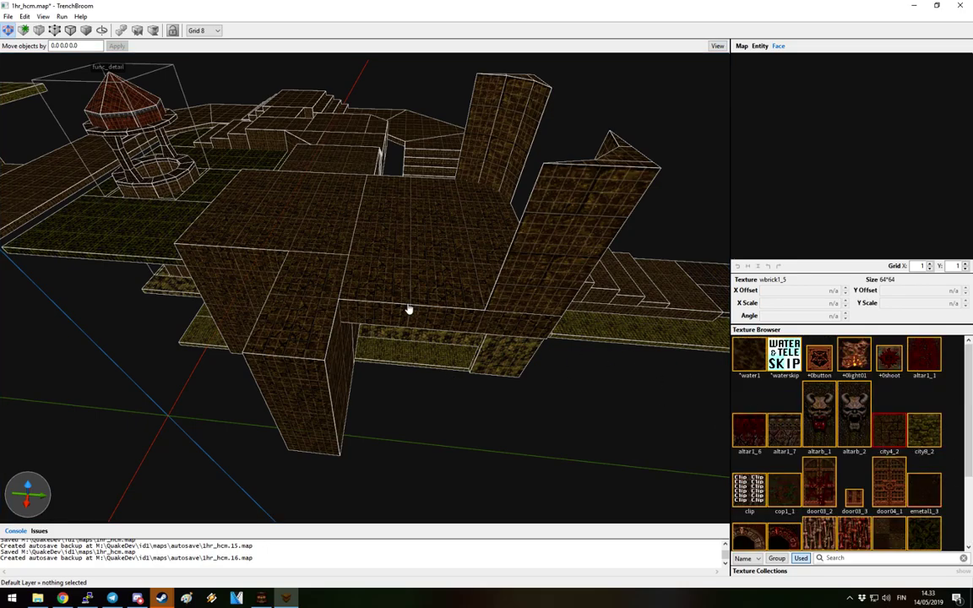
scroll(341, 324, "up", 3)
mouse_move(322, 316)
left_mouse_down()
mouse_move(403, 403)
mouse_move(384, 358)
left_mouse_up()
key("Escape")
mouse_move(384, 359)
right_mouse_down()
mouse_move(403, 358)
mouse_move(337, 354)
mouse_move(435, 337)
right_mouse_up()
key("plus")
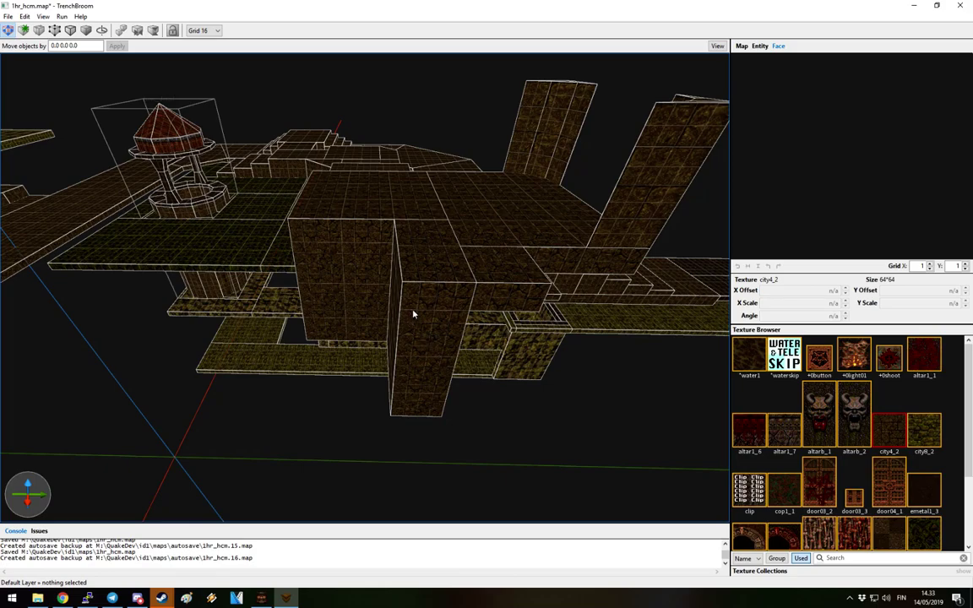
Add a city4_2 block beyond the narrow block and angle its outer side by moving its edges
left_click_drag(407, 312, 586, 415)
mouse_move(586, 415)
right_mouse_down()
mouse_move(504, 353)
mouse_move(423, 394)
mouse_move(510, 304)
mouse_move(517, 337)
mouse_move(369, 463)
mouse_move(368, 495)
mouse_move(423, 357)
mouse_move(293, 449)
mouse_move(430, 374)
mouse_move(360, 382)
mouse_move(358, 354)
right_mouse_up()
mouse_move(358, 354)
left_mouse_down("shift")
mouse_move(461, 341)
mouse_move(473, 386)
left_mouse_up("shift")
key("v")
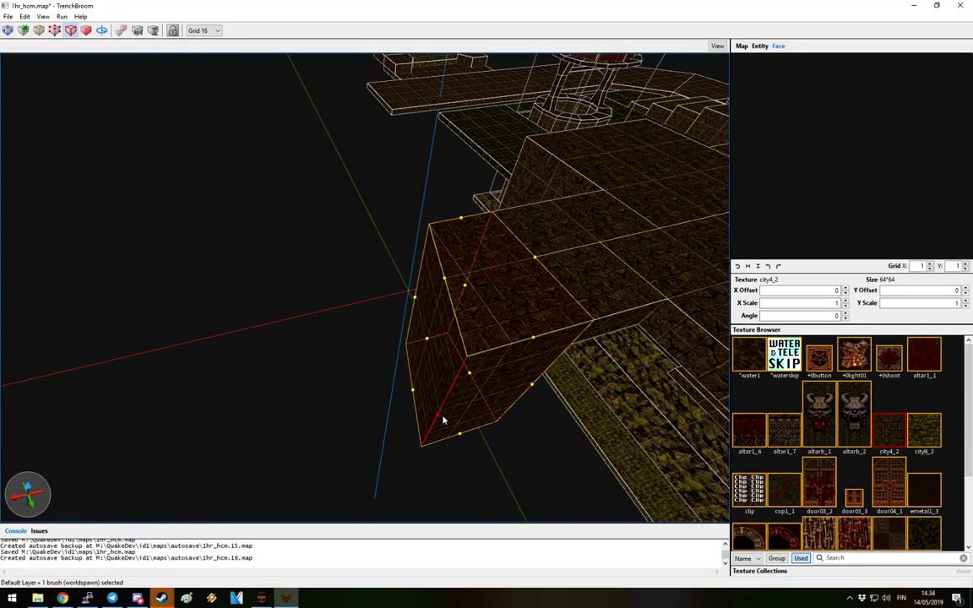
right_click_drag(443, 419, 404, 319)
key("Escape")
key("Escape")
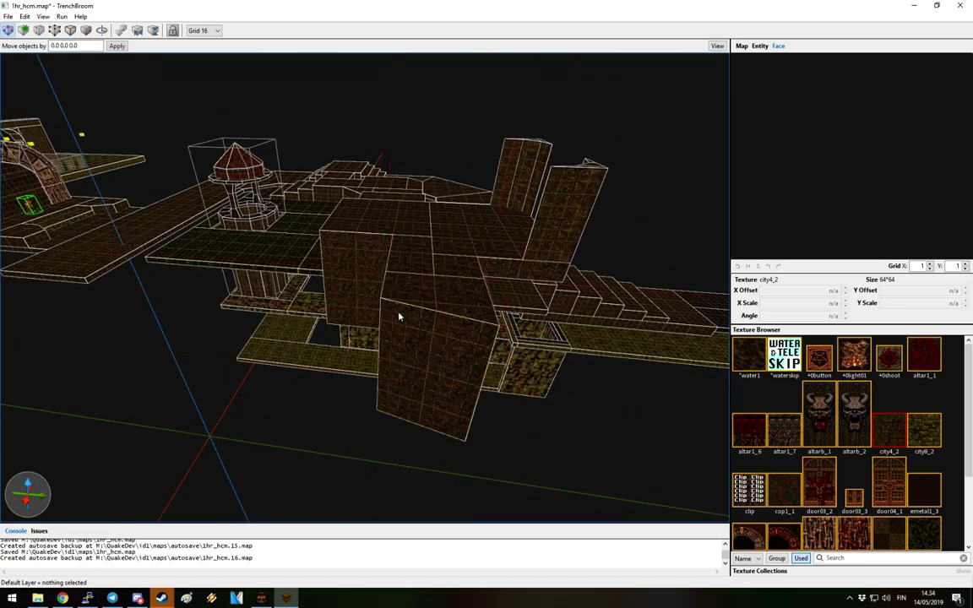
Add a 160 by 128-unit floor slab, 16 units thick, beyond the angled block and skew its edges to meet it
mouse_move(401, 318)
left_mouse_down()
mouse_move(506, 442)
mouse_move(528, 449)
mouse_move(402, 426)
left_mouse_up()
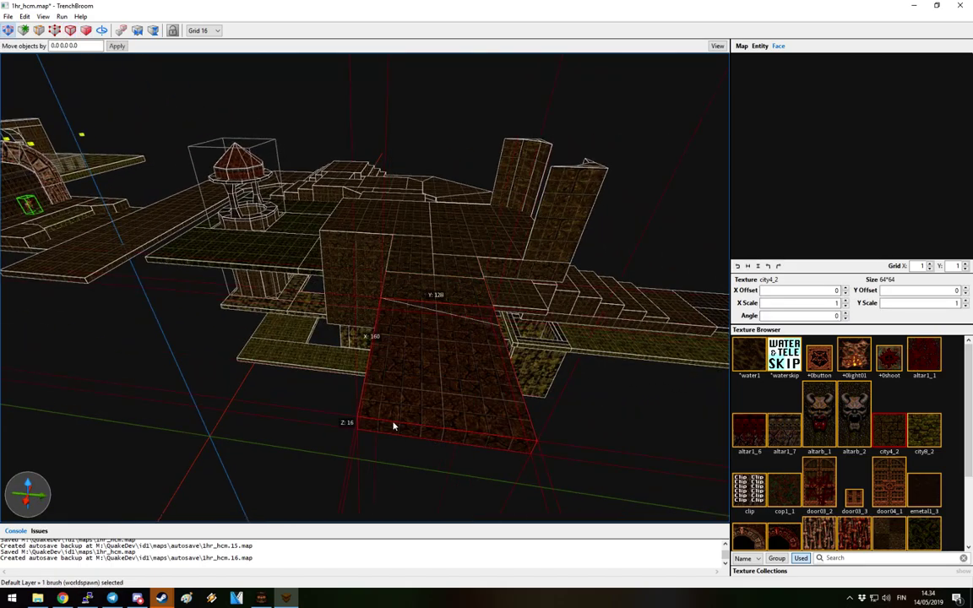
middle_click_drag(403, 426, 463, 434)
key("v")
mouse_move(440, 421)
left_mouse_down()
mouse_move(210, 382)
mouse_move(225, 406)
mouse_move(289, 378)
left_mouse_up()
mouse_move(626, 449)
left_mouse_down()
mouse_move(424, 484)
mouse_move(387, 499)
mouse_move(421, 524)
mouse_move(395, 523)
mouse_move(404, 469)
mouse_move(437, 409)
mouse_move(448, 439)
mouse_move(416, 449)
mouse_move(422, 454)
left_mouse_up()
mouse_move(422, 454)
right_mouse_down()
mouse_move(546, 454)
mouse_move(395, 434)
right_mouse_up()
left_click_drag(396, 434, 448, 434)
mouse_move(450, 433)
right_mouse_down()
mouse_move(528, 380)
mouse_move(454, 388)
right_mouse_up()
key("Escape")
key("Escape")
Move the angled block's outer edge to meet the corner of the new floor slab
left_click(473, 374)
key("v")
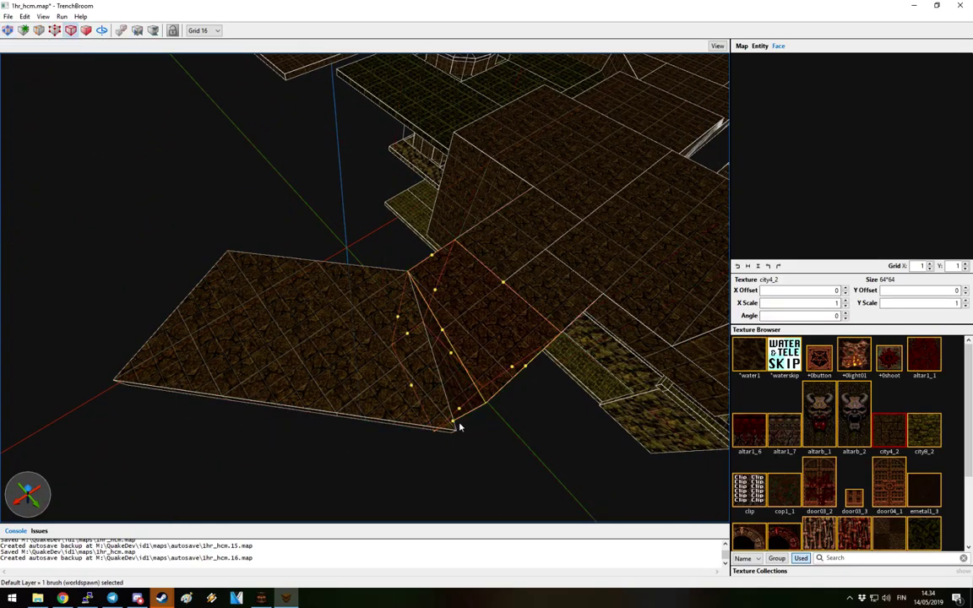
left_click_drag(454, 425, 433, 444)
key("Escape")
key("Escape")
mouse_move(475, 415)
right_mouse_down()
mouse_move(278, 373)
mouse_move(468, 364)
right_mouse_up()
Add a second floor slab, 128 by 160 units and 16 thick, and fit its edge to the first slab's slanted end
mouse_move(354, 372)
left_mouse_down()
mouse_move(419, 393)
mouse_move(441, 463)
mouse_move(376, 277)
left_mouse_up()
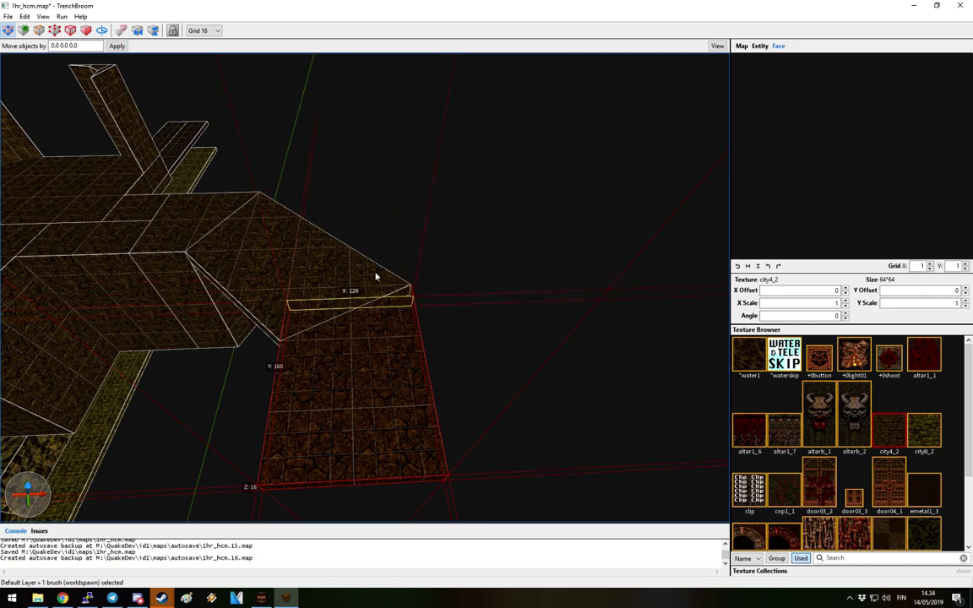
key("v")
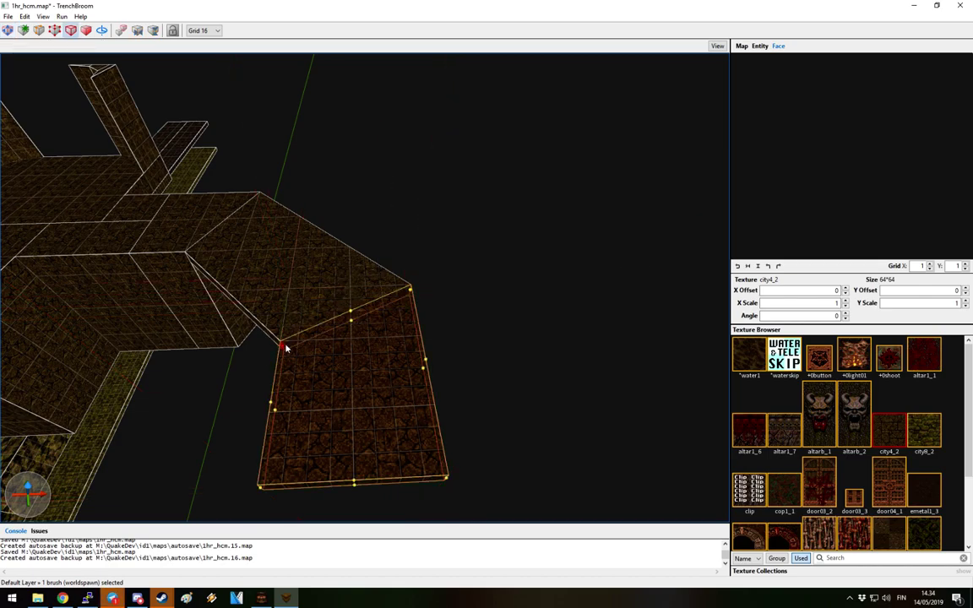
key("Escape")
key("Escape")
Stretch the second floor slab outwards to 192 units long
mouse_move(464, 373)
right_mouse_down()
mouse_move(293, 363)
mouse_move(415, 354)
mouse_move(342, 363)
mouse_move(423, 372)
right_mouse_up()
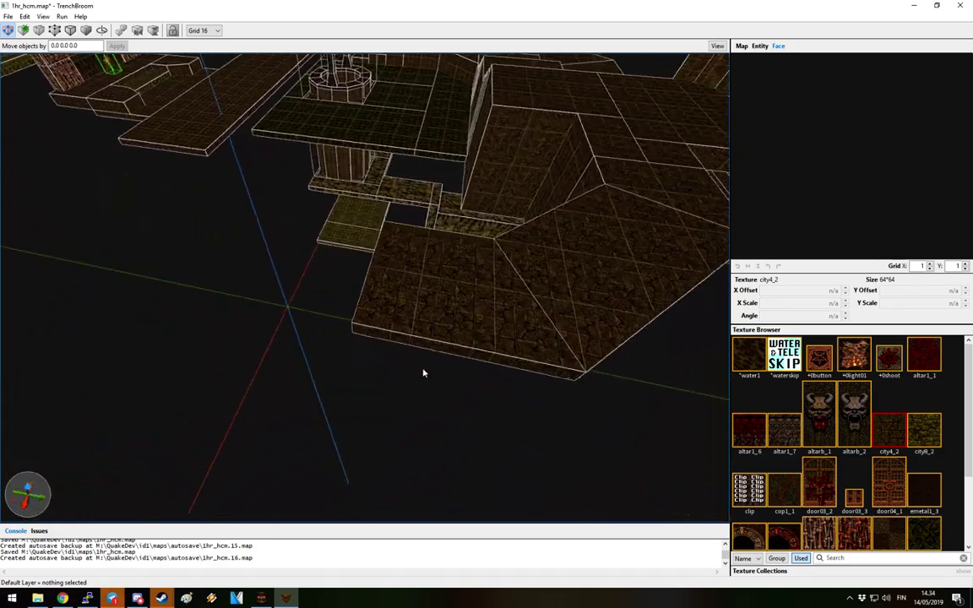
scroll(423, 373, "down", 10)
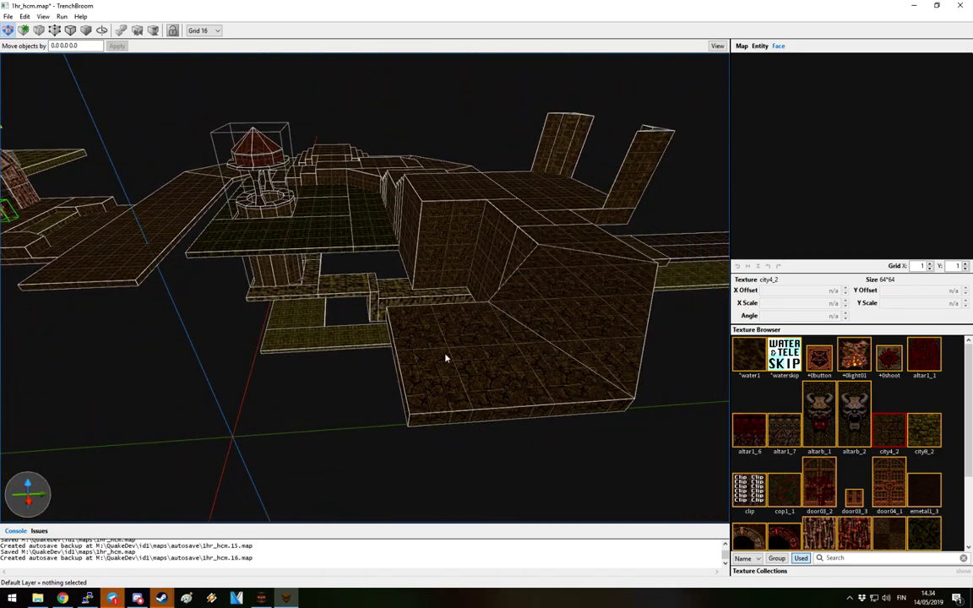
left_click(446, 358)
mouse_move(391, 365)
left_mouse_down()
mouse_move(354, 364)
mouse_move(378, 369)
left_mouse_up()
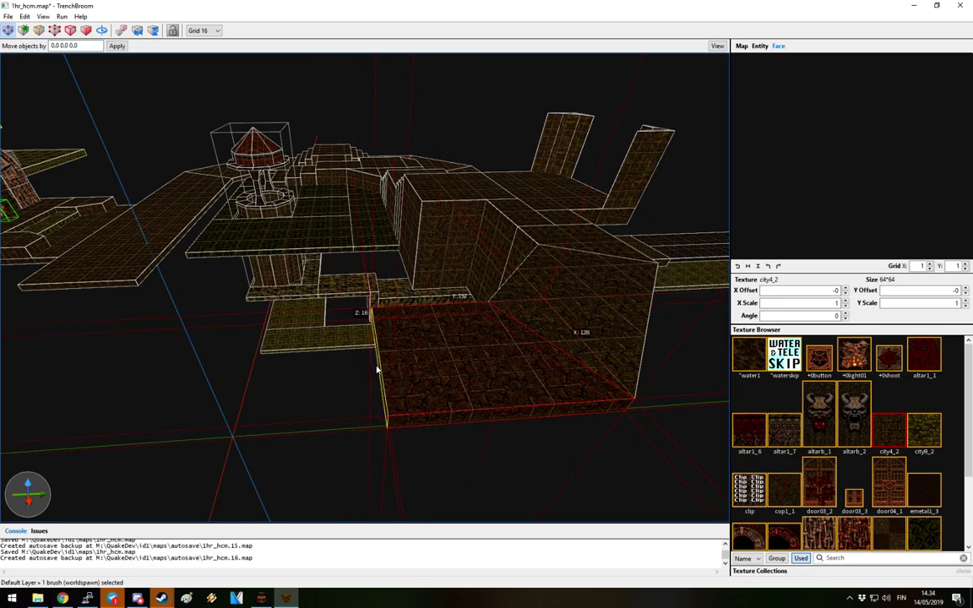
key("Escape")
Build a staircase up from the floor slab with steps 128 units wide and 32 deep, each 16 units higher, up to 128 units
right_click_drag(393, 406, 461, 391)
mouse_move(456, 393)
left_mouse_down()
mouse_move(342, 324)
mouse_move(355, 323)
left_mouse_up()
mouse_move(365, 321)
right_mouse_down()
mouse_move(376, 343)
mouse_move(437, 385)
right_mouse_up()
mouse_move(437, 385)
left_mouse_down()
mouse_move(441, 376)
mouse_move(428, 397)
mouse_move(397, 376)
mouse_move(407, 366)
mouse_move(363, 347)
mouse_move(369, 339)
mouse_move(363, 382)
mouse_move(325, 337)
mouse_move(326, 309)
mouse_move(385, 352)
mouse_move(398, 329)
left_mouse_up()
key("a")
key("d")
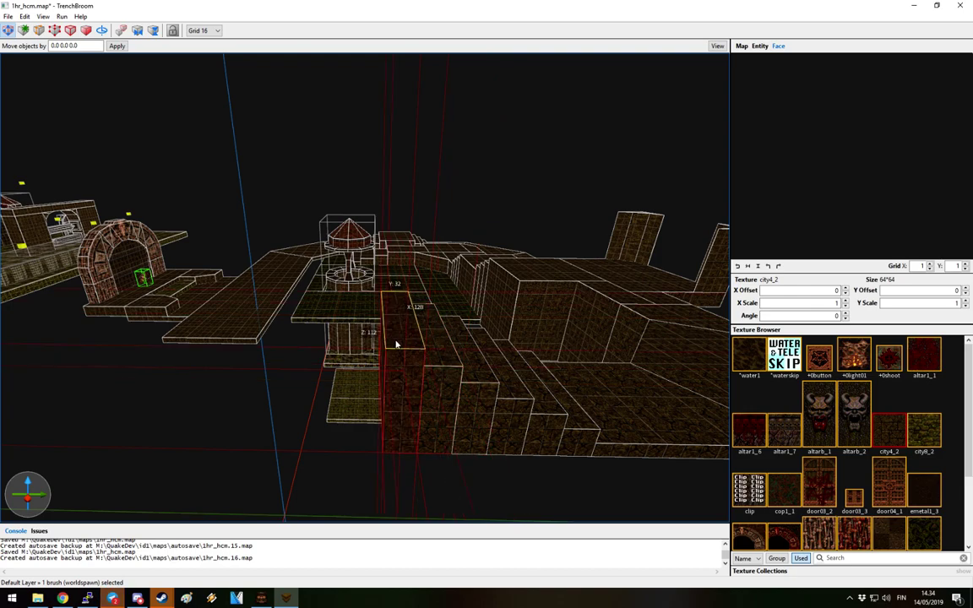
mouse_move(397, 380)
left_mouse_down()
mouse_move(358, 380)
mouse_move(366, 321)
mouse_move(395, 374)
mouse_move(332, 365)
left_mouse_up()
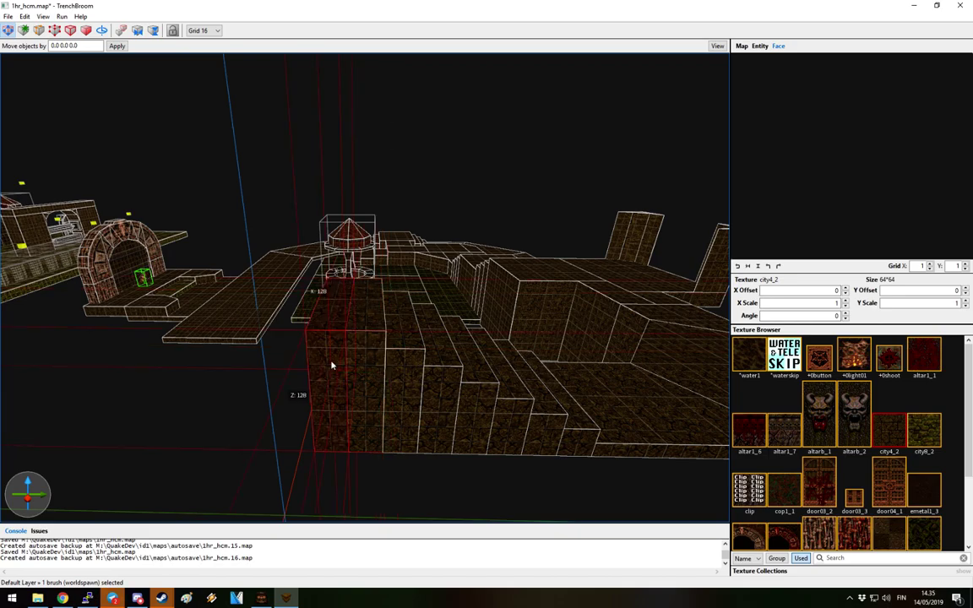
Top the staircase with a 144-unit-high block and stretch it outwards into a landing
mouse_move(329, 317)
right_mouse_down()
mouse_move(353, 358)
mouse_move(417, 301)
right_mouse_up()
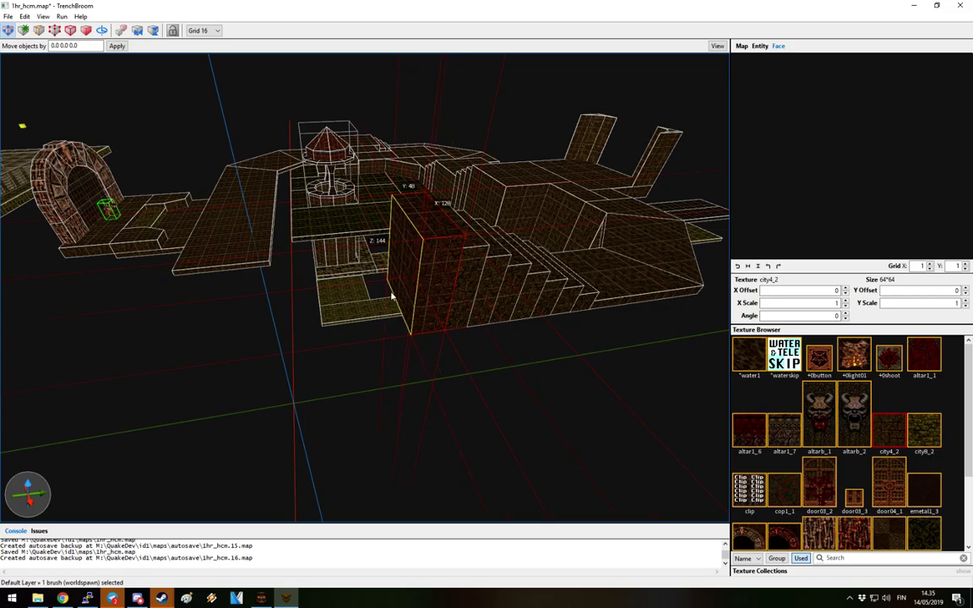
left_click_drag(392, 295, 294, 313, "shift")
key("Escape")
Extend the grassy ground near the well by stretching a 304-unit-long ground1_6 slab outwards along the wall blocks
mouse_move(330, 322)
right_mouse_down()
mouse_move(354, 383)
mouse_move(274, 443)
mouse_move(403, 420)
mouse_move(288, 415)
mouse_move(499, 415)
mouse_move(580, 374)
mouse_move(550, 374)
right_mouse_up()
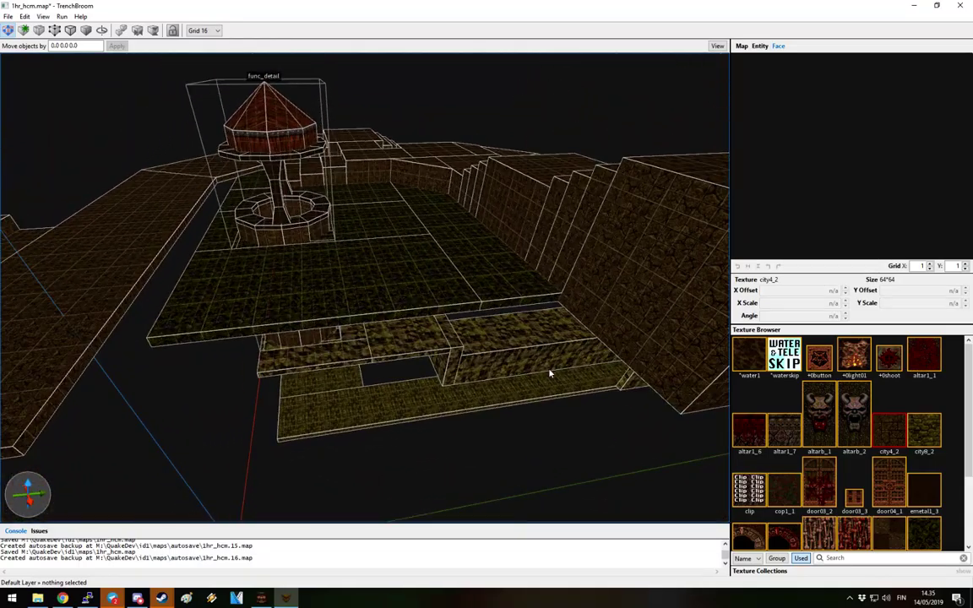
scroll(473, 390, "up", 5)
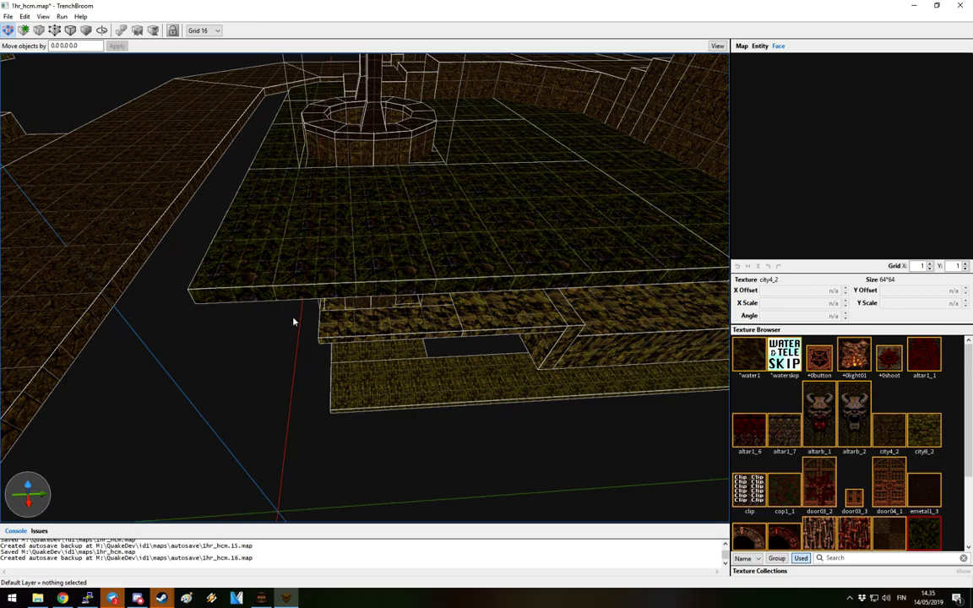
right_click_drag(303, 305, 343, 310)
scroll(461, 282, "up", 3)
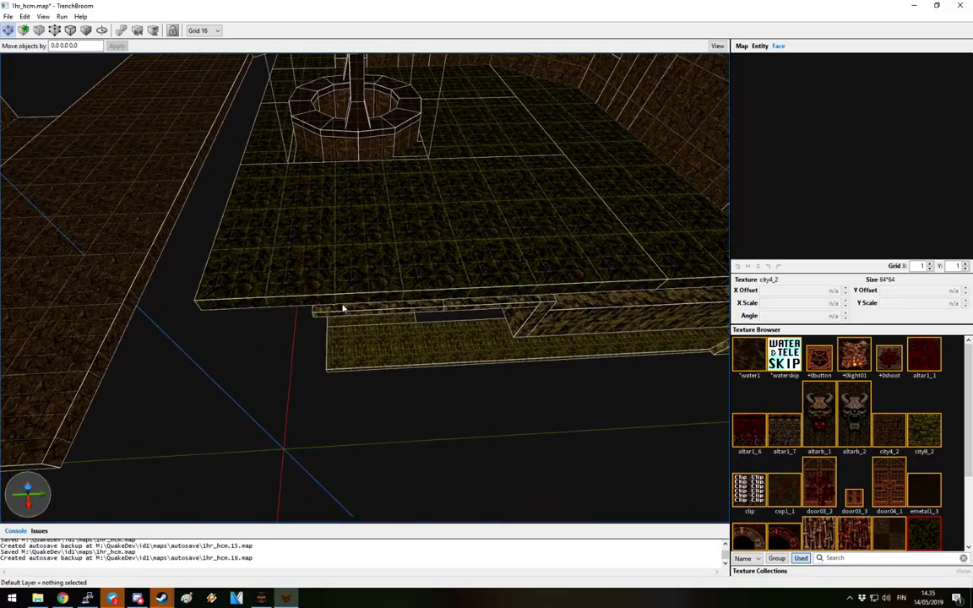
key("d")
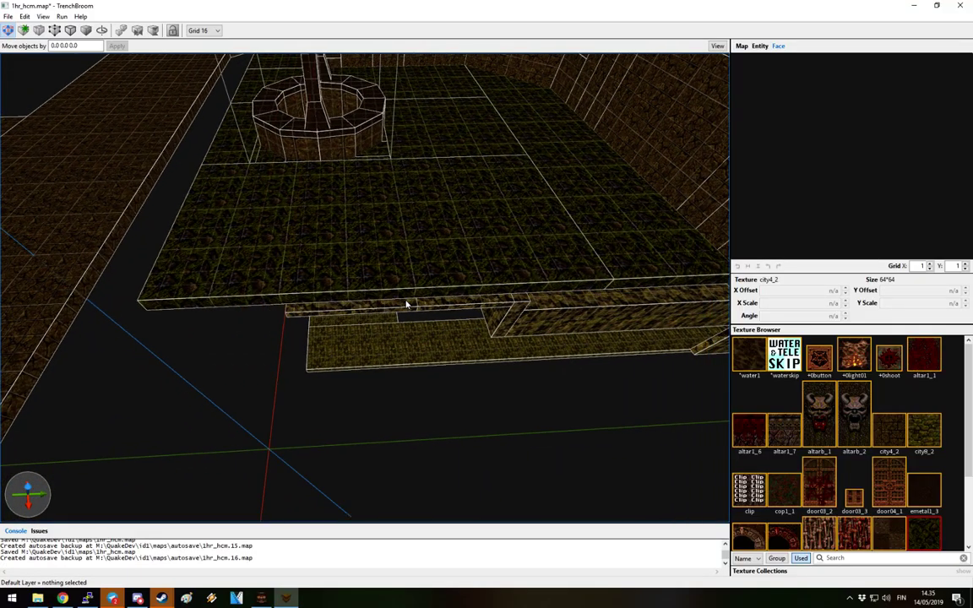
mouse_move(393, 318)
left_mouse_down()
mouse_move(398, 332)
mouse_move(517, 408)
left_mouse_up()
mouse_move(517, 408)
right_mouse_down()
mouse_move(502, 302)
mouse_move(522, 337)
mouse_move(347, 306)
right_mouse_up()
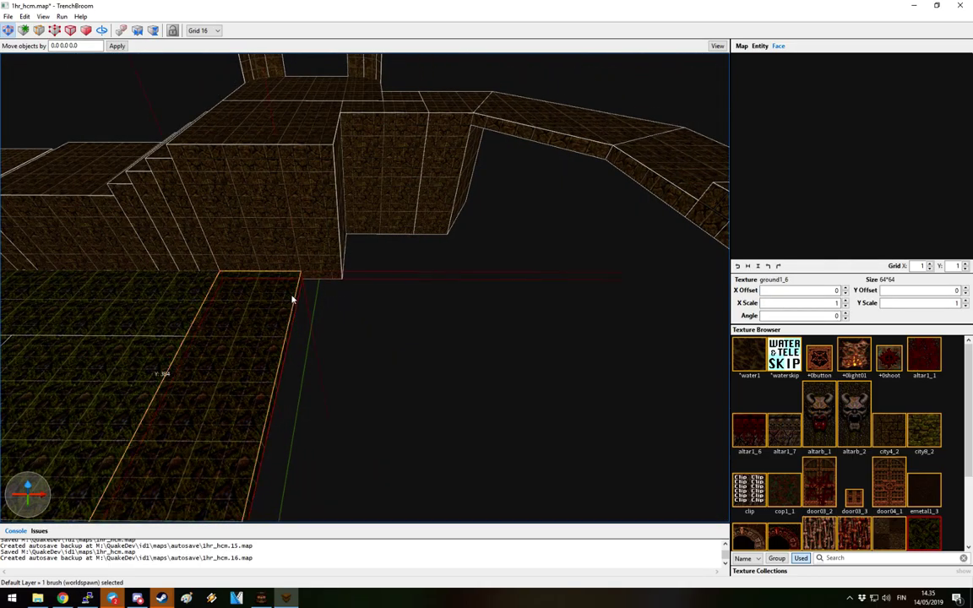
left_click_drag(298, 299, 340, 313)
Stretch the angled corner wall block downwards to 224 units high so it reaches the grassy ground
mouse_move(425, 331)
right_mouse_down()
mouse_move(341, 332)
mouse_move(420, 325)
mouse_move(351, 291)
mouse_move(376, 297)
mouse_move(297, 297)
mouse_move(250, 332)
mouse_move(518, 393)
mouse_move(645, 354)
right_mouse_up()
left_click(227, 342)
left_click(226, 342)
left_click(384, 209)
mouse_move(364, 417)
left_mouse_down("shift")
mouse_move(365, 408)
mouse_move(367, 430)
left_mouse_up("shift")
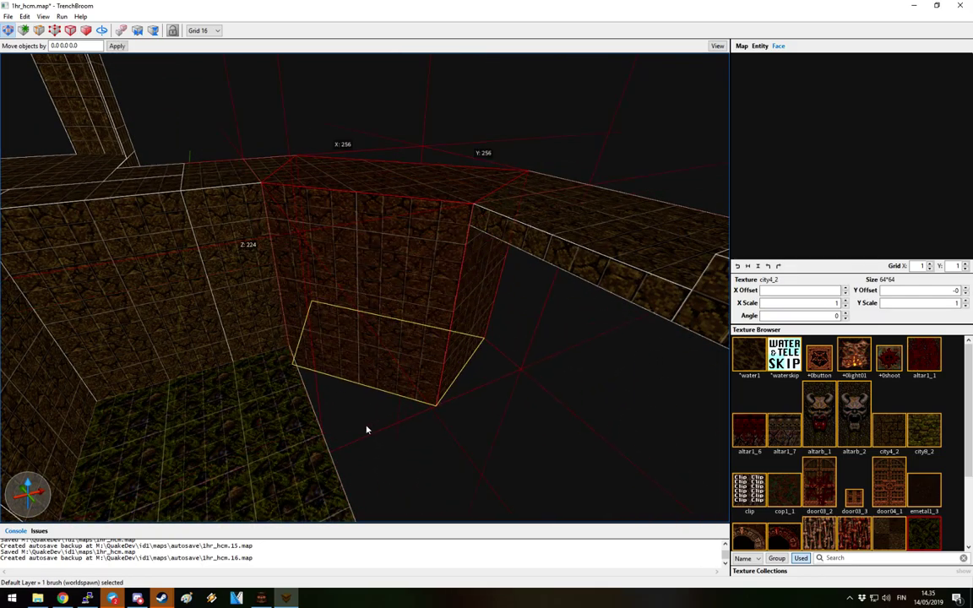
Extend the grassy ground further out along the base of the angled wall blocks
left_click(445, 393)
mouse_move(445, 393)
right_mouse_down()
mouse_move(478, 425)
mouse_move(352, 391)
mouse_move(369, 365)
mouse_move(156, 307)
mouse_move(345, 336)
mouse_move(453, 452)
right_mouse_up()
left_click(453, 438)
left_click_drag(425, 291, 574, 289)
right_click_drag(471, 366, 507, 293)
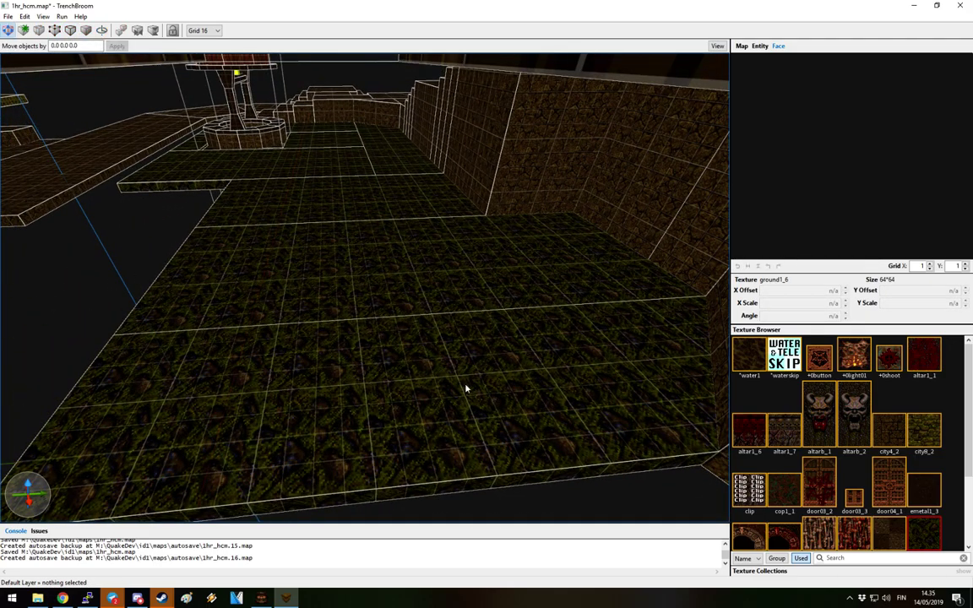
Add a 128 by 128-unit wbrick1_5 block, 16 units thick, at the ground's outer wall corner, and raise it to the walkway's underside
right_click_drag(389, 338, 209, 228)
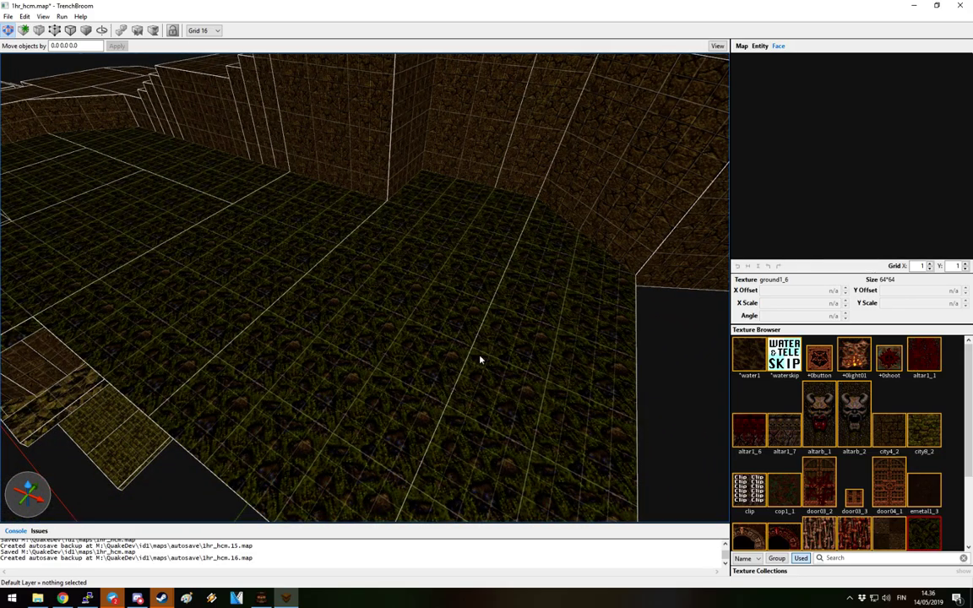
right_click_drag(425, 334, 558, 296)
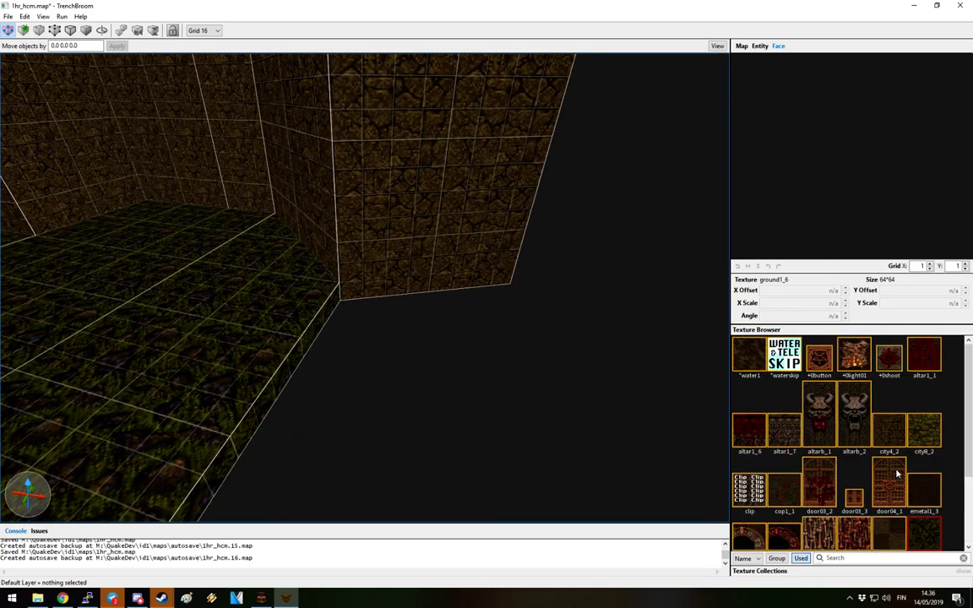
scroll(897, 478, "down", 3)
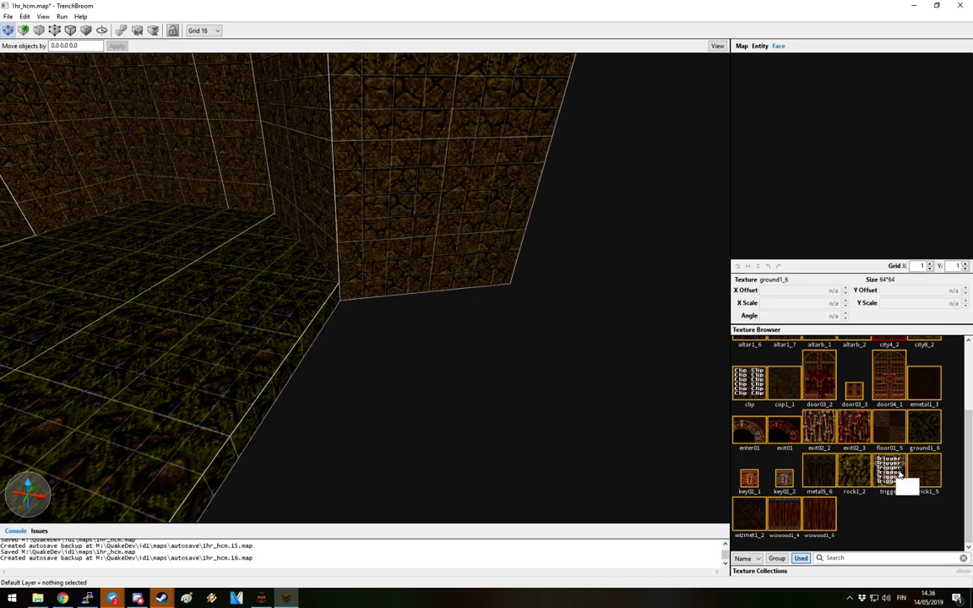
right_click_drag(536, 329, 309, 295)
mouse_move(328, 311)
left_mouse_down()
mouse_move(471, 377)
mouse_move(449, 241)
mouse_move(494, 319)
left_mouse_up()
mouse_move(493, 320)
right_mouse_down()
mouse_move(372, 331)
mouse_move(379, 362)
right_mouse_up()
key("v")
left_click_drag(363, 355, 456, 354)
mouse_move(456, 354)
right_mouse_down()
mouse_move(509, 308)
mouse_move(426, 428)
right_mouse_up()
key("v")
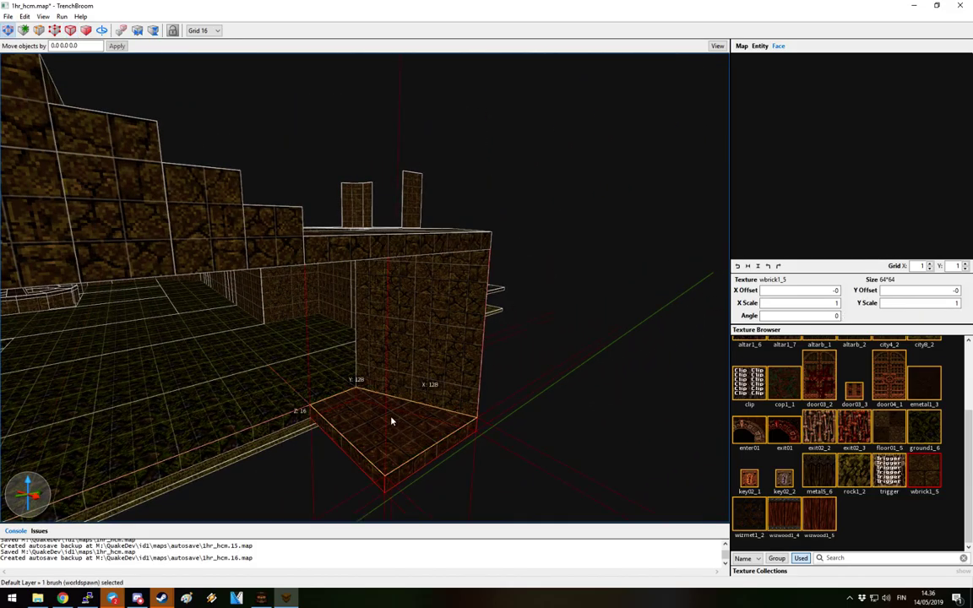
left_click_drag(391, 421, 416, 251, "shift")
Apply the wbrick1_5 texture to the wall faces around the grassy ground
right_click_drag(389, 360, 537, 335)
left_click(385, 301)
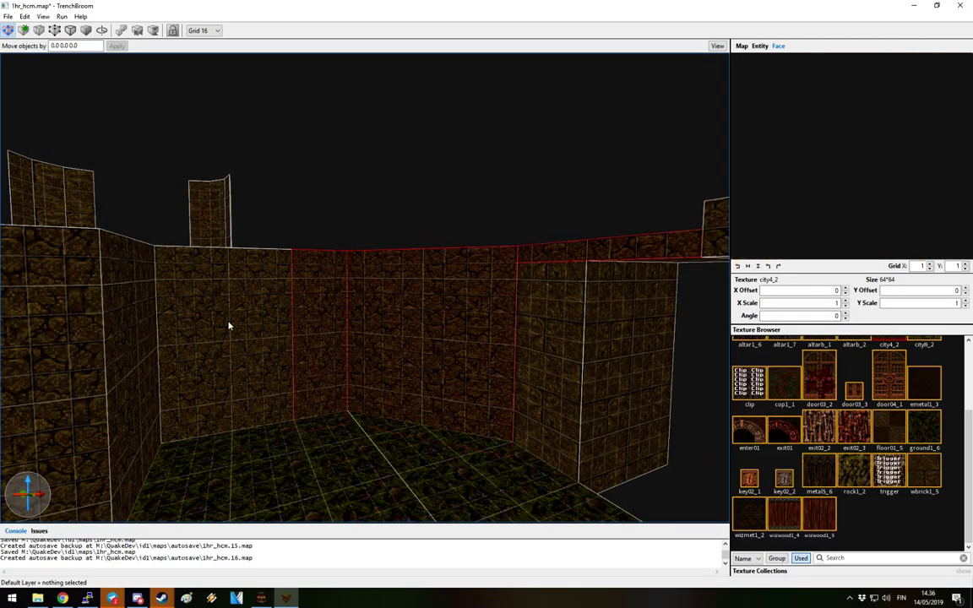
right_click_drag(467, 370, 483, 323)
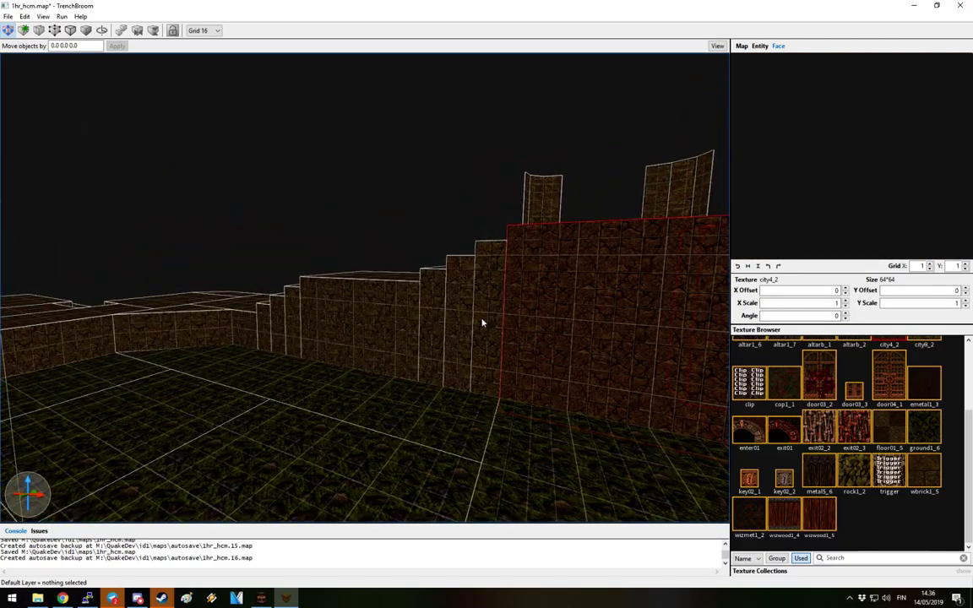
right_click_drag(375, 340, 457, 329)
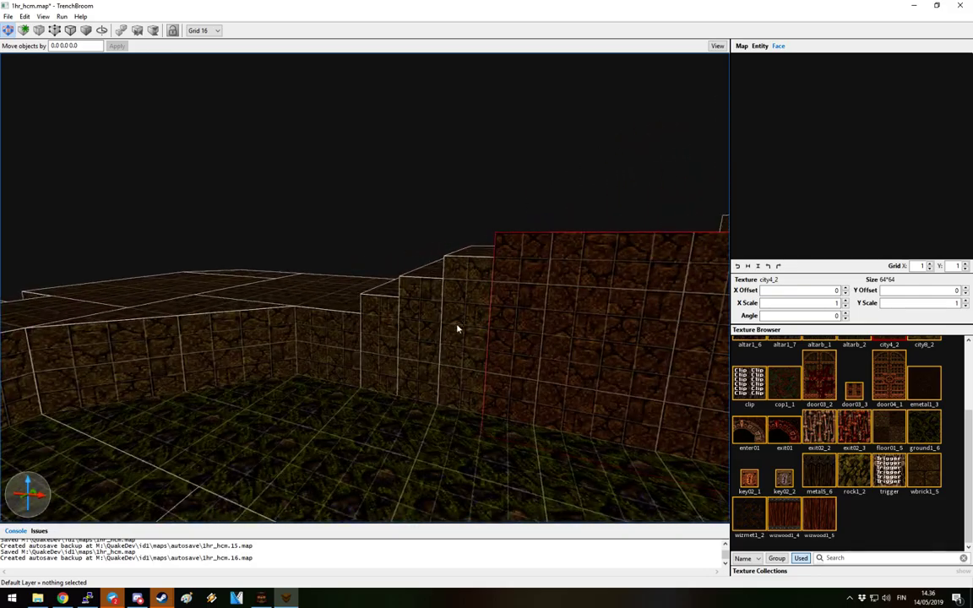
mouse_move(428, 366)
right_mouse_down()
mouse_move(528, 376)
mouse_move(590, 326)
right_mouse_up()
mouse_move(351, 450)
right_mouse_down()
mouse_move(576, 423)
mouse_move(870, 438)
right_mouse_up()
left_click(929, 486)
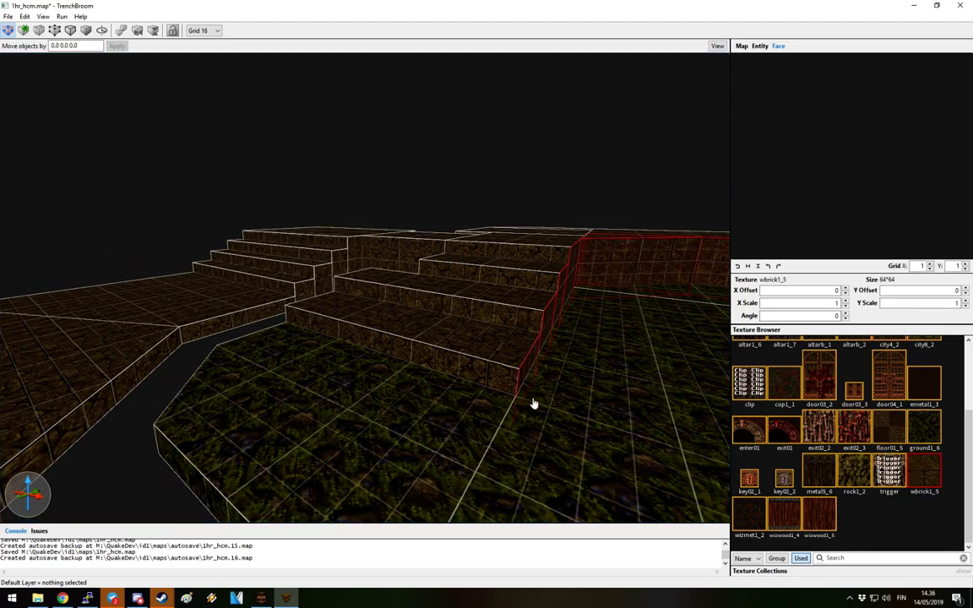
Apply the wbrick1_5 texture to the side faces of the new staircase and landing
mouse_move(532, 402)
right_mouse_down()
mouse_move(517, 408)
mouse_move(661, 382)
mouse_move(639, 377)
mouse_move(671, 370)
mouse_move(234, 334)
right_mouse_up()
left_click(251, 302, "shift")
left_click(283, 297, "ctrl+shift")
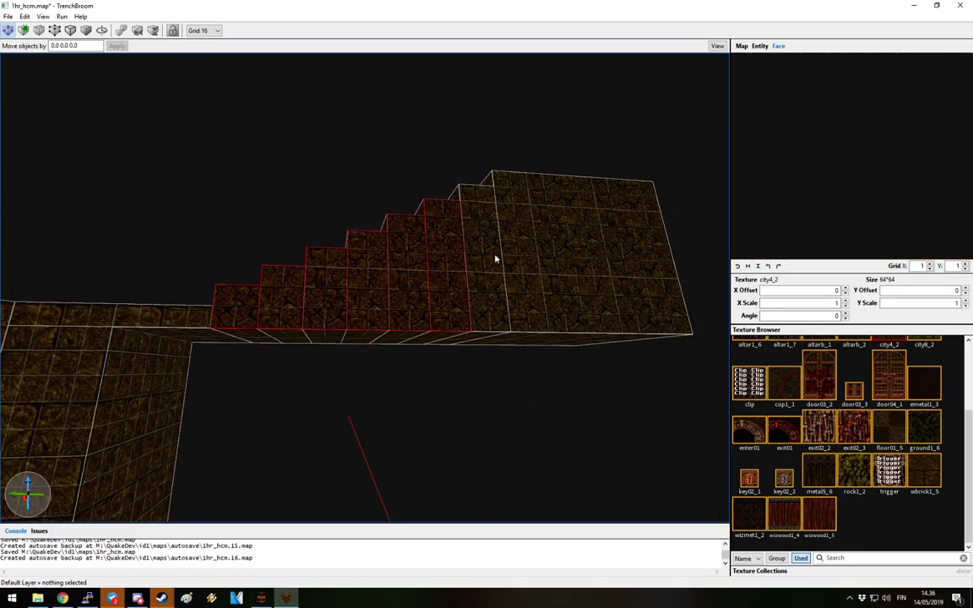
left_click(937, 470)
left_click(532, 358)
right_click_drag(533, 358, 526, 408)
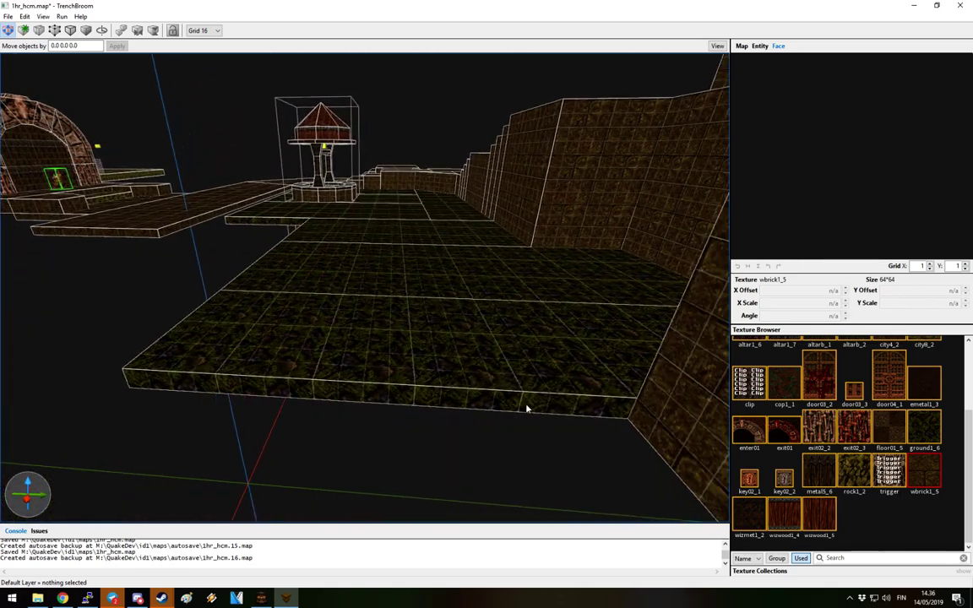
Add a narrower ground1_6 slab extending the outer end of the green floor beside the brick wall
right_click_drag(591, 363, 527, 369)
mouse_move(438, 358)
left_mouse_down()
mouse_move(243, 423)
mouse_move(308, 386)
left_mouse_up()
mouse_move(309, 386)
right_mouse_down()
mouse_move(392, 380)
mouse_move(369, 375)
right_mouse_up()
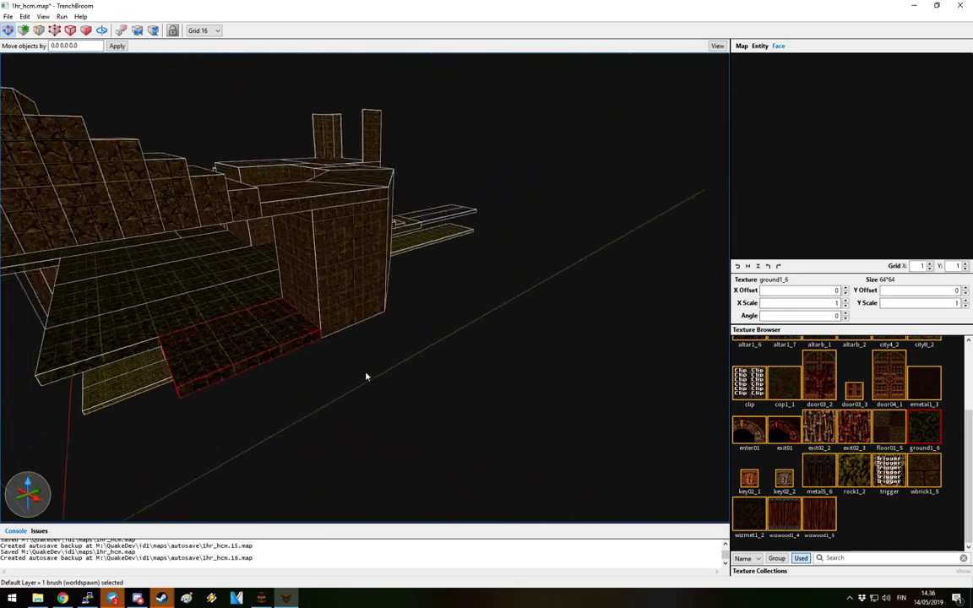
scroll(369, 375, "up", 5)
mouse_move(342, 318)
left_mouse_down()
mouse_move(435, 404)
mouse_move(437, 421)
mouse_move(404, 383)
mouse_move(540, 371)
left_mouse_up()
right_click_drag(541, 372, 504, 387)
left_click(504, 387)
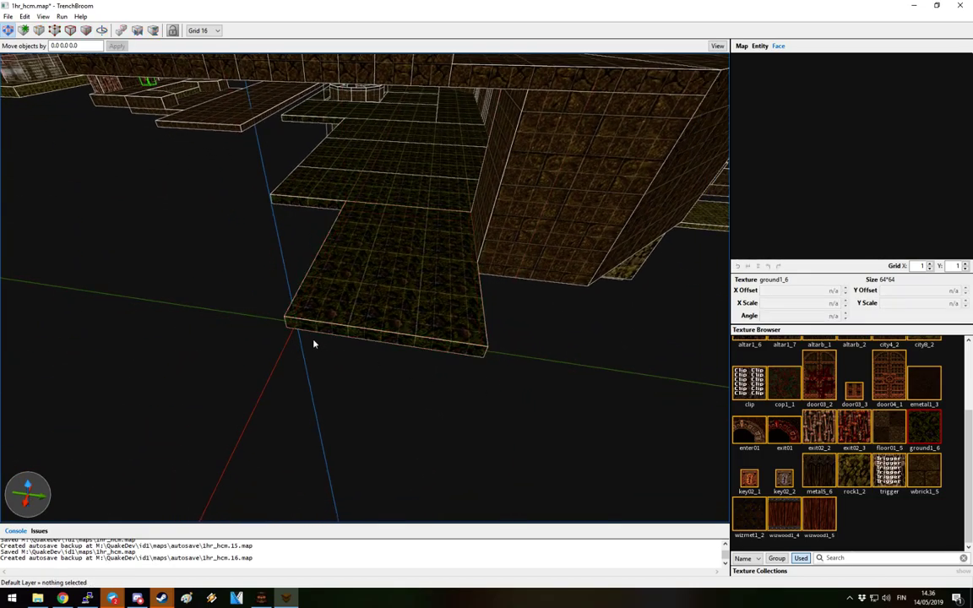
Create a 448 x 448 x 16 ground1_6 platform below the outer end of the new slab
right_click_drag(314, 344, 373, 332)
mouse_move(326, 331)
left_mouse_down()
mouse_move(463, 363)
mouse_move(498, 404)
mouse_move(506, 452)
mouse_move(539, 482)
mouse_move(522, 484)
left_mouse_up()
mouse_move(521, 484)
right_mouse_down()
mouse_move(471, 416)
mouse_move(484, 363)
mouse_move(380, 437)
mouse_move(493, 427)
mouse_move(241, 339)
right_mouse_up()
mouse_move(239, 323)
left_mouse_down()
mouse_move(565, 374)
mouse_move(441, 374)
mouse_move(506, 383)
mouse_move(441, 389)
left_mouse_up()
mouse_move(441, 388)
right_mouse_down("alt")
mouse_move(463, 403)
mouse_move(450, 410)
mouse_move(510, 376)
mouse_move(395, 365)
mouse_move(380, 414)
mouse_move(550, 419)
mouse_move(498, 424)
mouse_move(414, 409)
mouse_move(378, 349)
mouse_move(513, 317)
mouse_move(484, 321)
mouse_move(514, 362)
mouse_move(521, 423)
right_mouse_up("alt")
key("Escape")
left_click(498, 347)
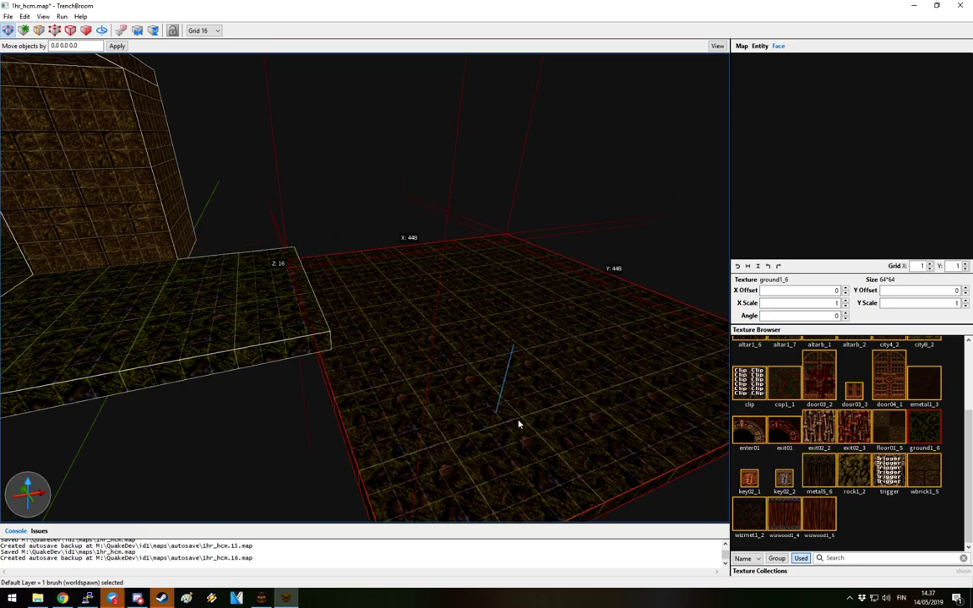
Reshape the slab leading to the square platform into a wedge-shaped ramp that slopes down onto it
left_click(273, 339)
right_click_drag(273, 340, 235, 302)
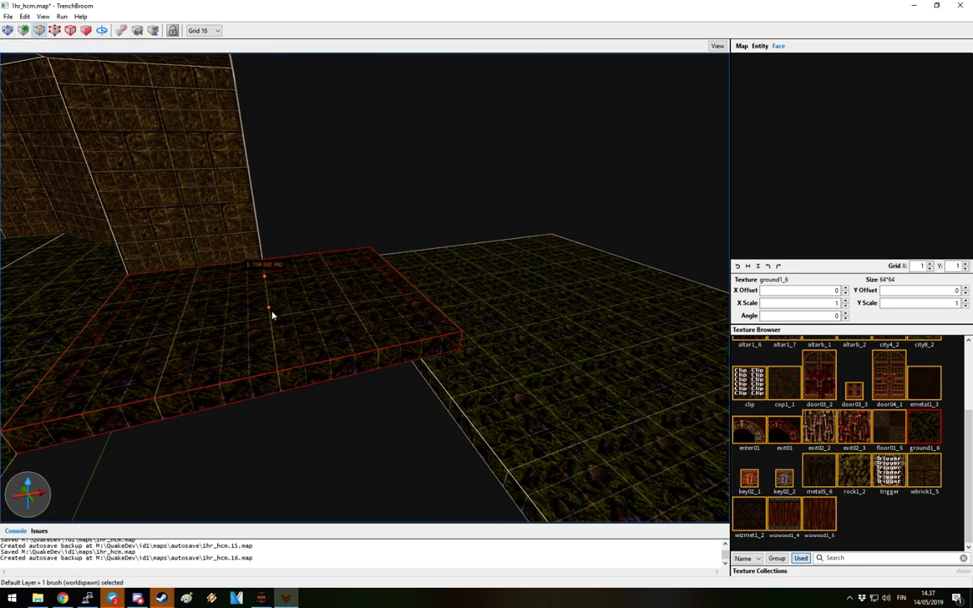
key("Escape")
mouse_move(376, 319)
right_mouse_down()
mouse_move(407, 321)
mouse_move(332, 315)
right_mouse_up()
left_click(332, 315)
mouse_move(295, 416)
right_mouse_down()
mouse_move(293, 478)
mouse_move(342, 417)
mouse_move(278, 353)
mouse_move(427, 355)
right_mouse_up()
key("e")
left_click_drag(441, 267, 453, 343)
key("Escape")
key("Escape")
Apply the rock1_2 texture to the ramp's triangular side face
mouse_move(467, 355)
right_mouse_down()
mouse_move(506, 347)
mouse_move(376, 376)
mouse_move(560, 382)
mouse_move(578, 351)
mouse_move(390, 310)
right_mouse_up()
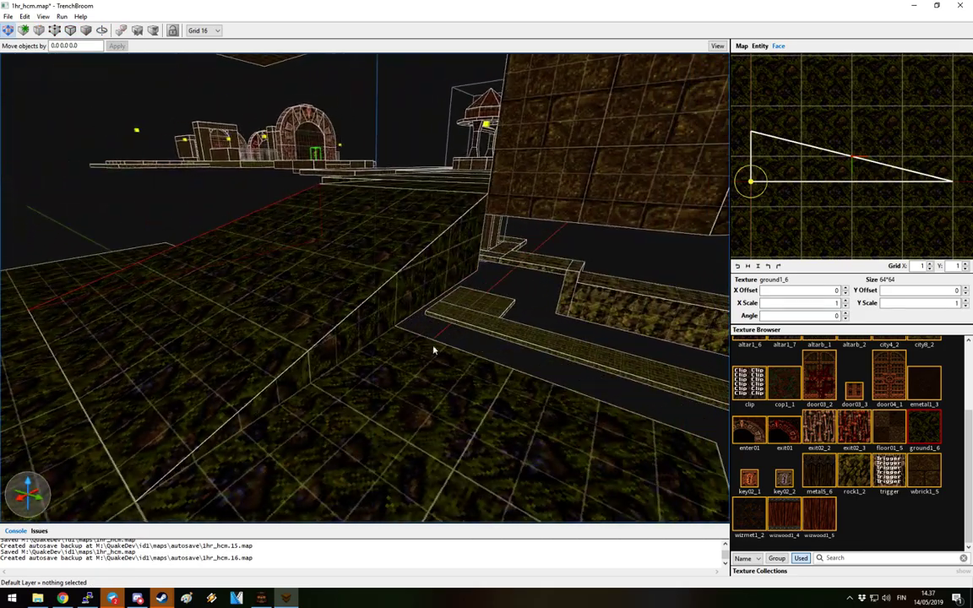
left_click(407, 296)
left_click(841, 469)
right_click_drag(582, 348, 340, 362)
right_click_drag(396, 384, 438, 423)
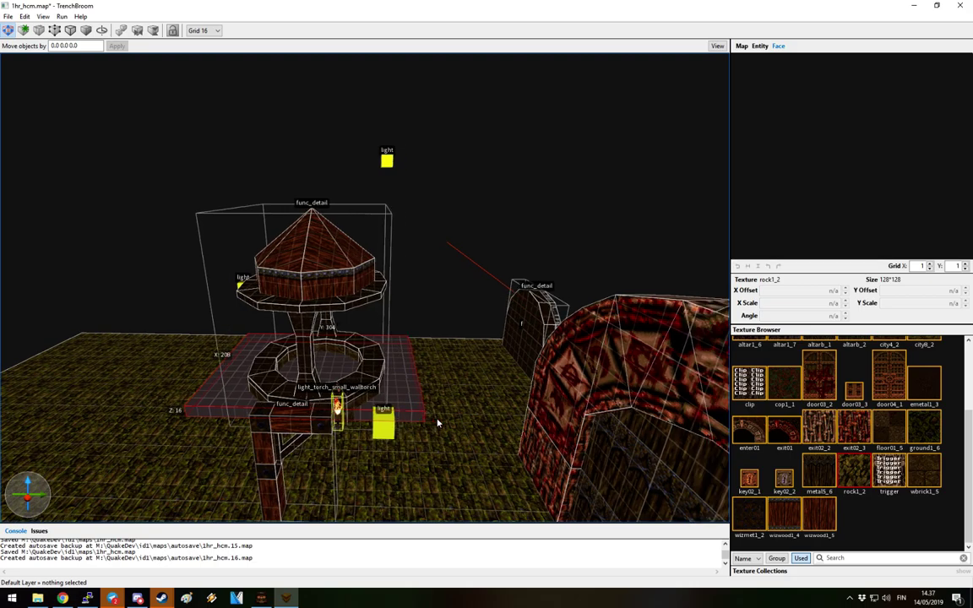
left_click(372, 221)
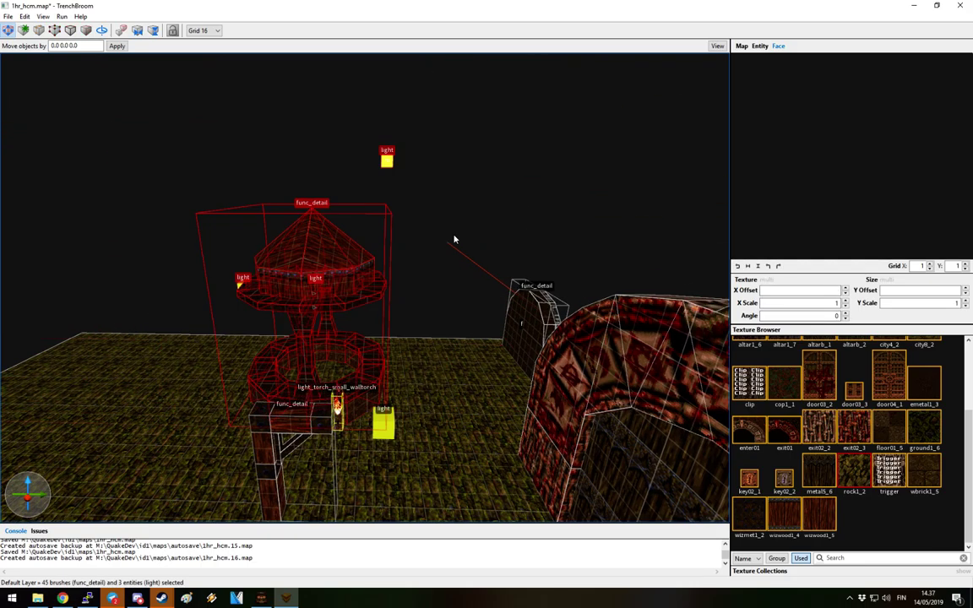
key("Escape")
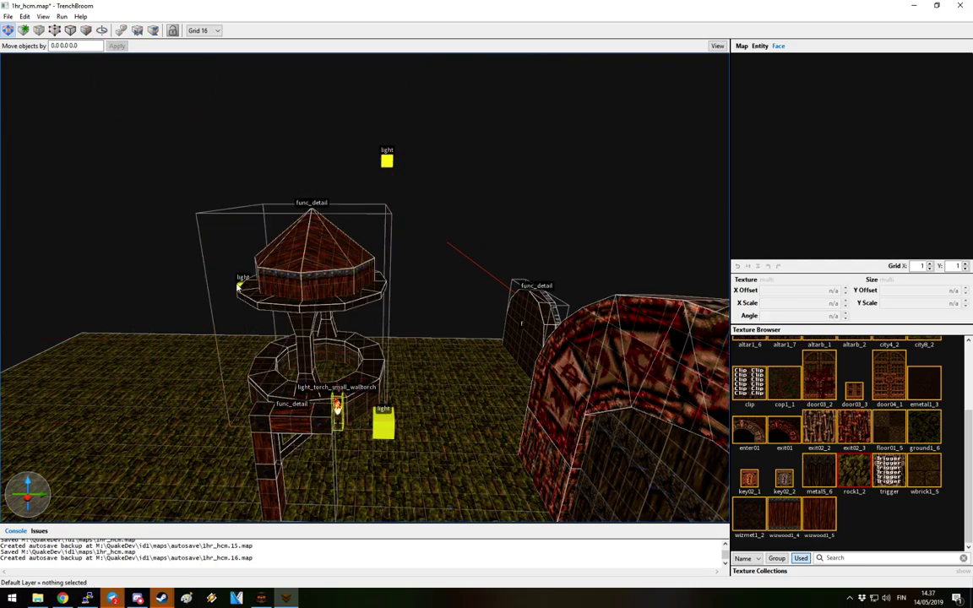
Draw a 256 x 320 x 240 brush enclosing the existing roofed well and use it to select everything inside
right_click_drag(245, 290, 259, 354)
left_click(260, 354)
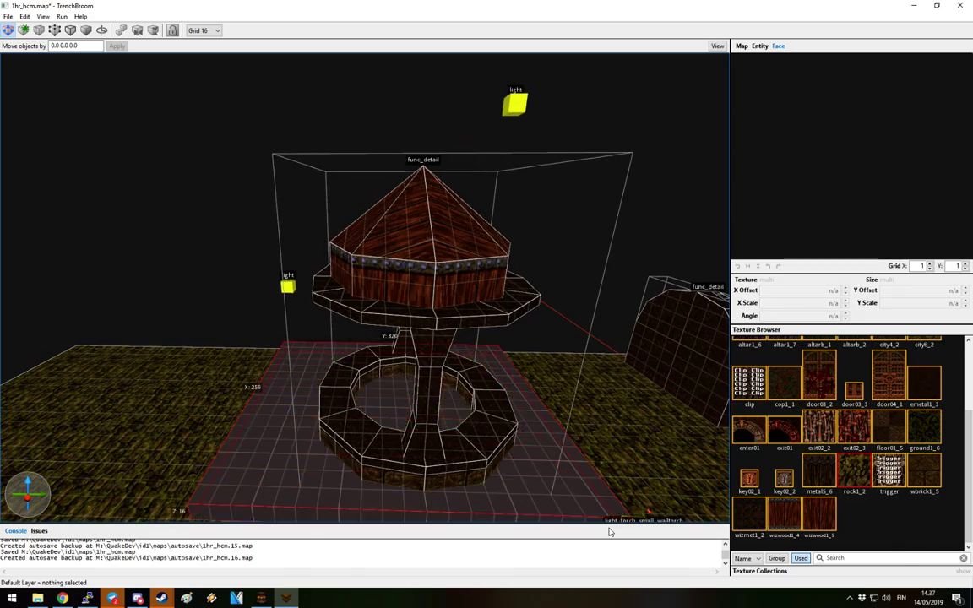
scroll(523, 480, "up", 3)
left_click(339, 102)
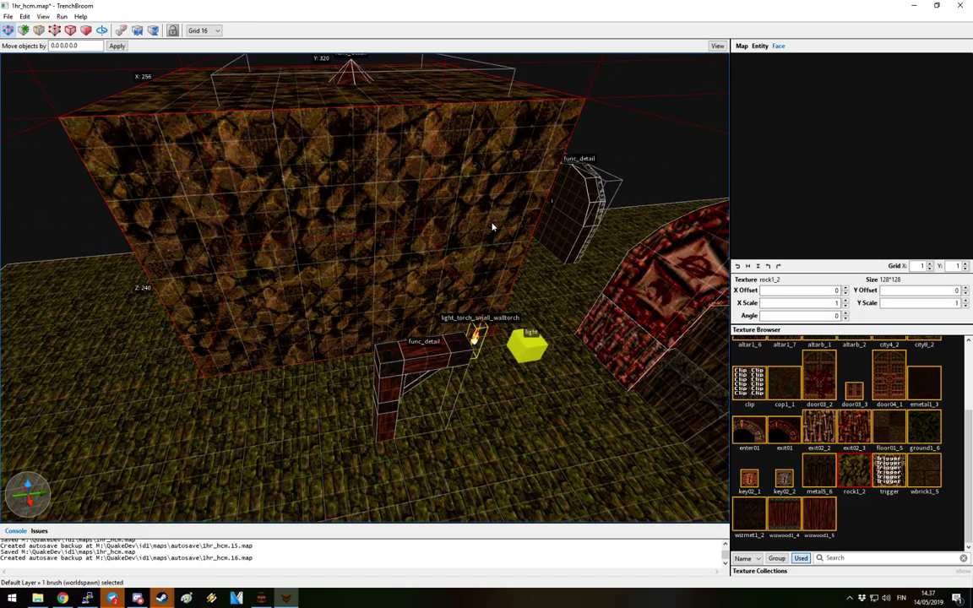
left_click(227, 184, "ctrl")
Duplicate the roofed well with its light and set the copy down on the new square platform
right_click_drag(226, 183, 525, 251)
right_click_drag(507, 306, 261, 278)
left_click_drag(261, 278, 596, 256, "ctrl")
right_click_drag(595, 256, 460, 270)
mouse_move(461, 270)
left_mouse_down()
mouse_move(491, 252)
mouse_move(458, 241)
mouse_move(458, 320)
mouse_move(436, 319)
left_mouse_up()
right_click_drag(327, 367, 470, 342)
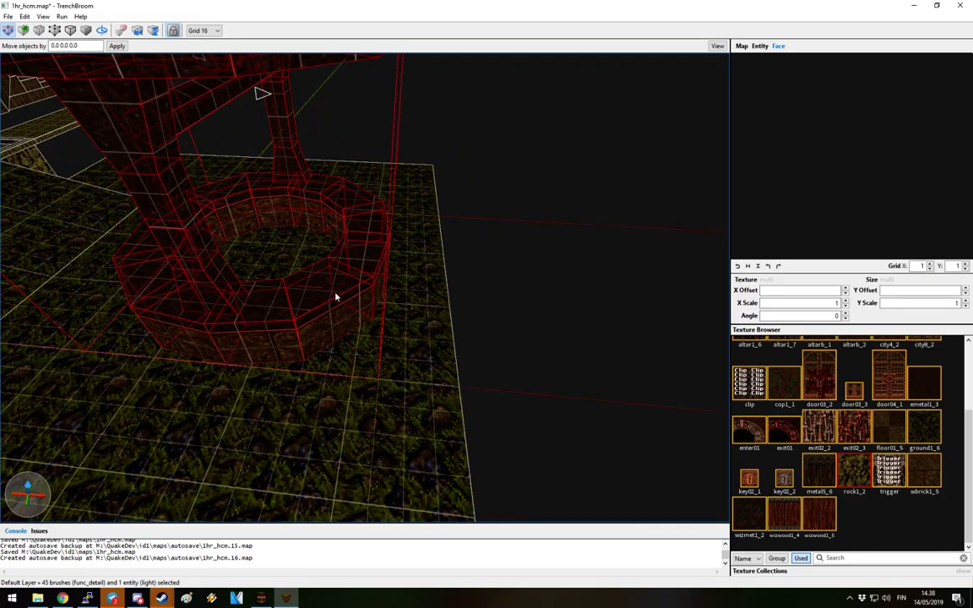
scroll(512, 373, "up", 10)
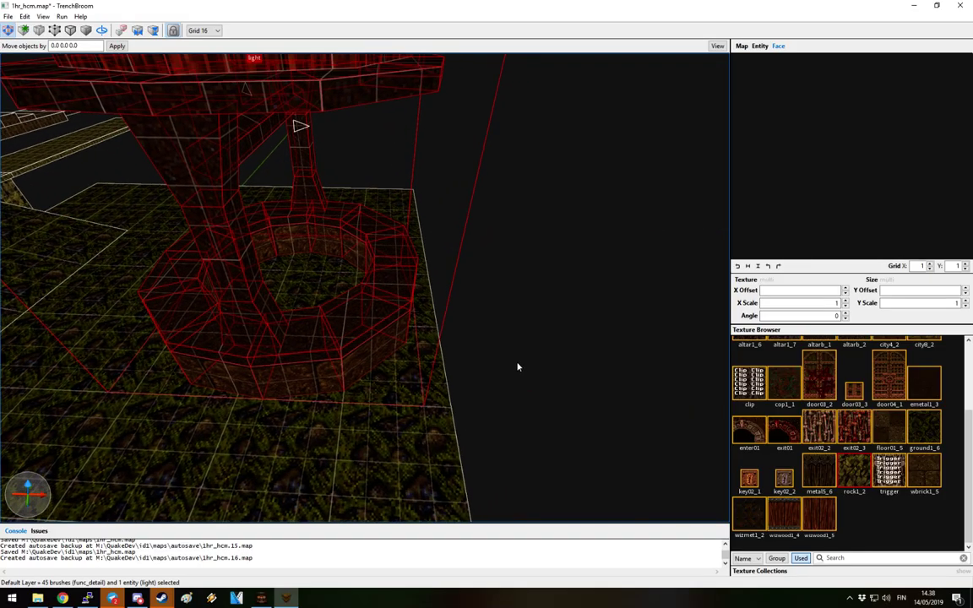
left_click(517, 365)
Build a thin polygonal emetal1_3 floor brush inside the copied well's inner ring, using grid size 8
right_click_drag(559, 346, 376, 350)
scroll(377, 349, "down", 10)
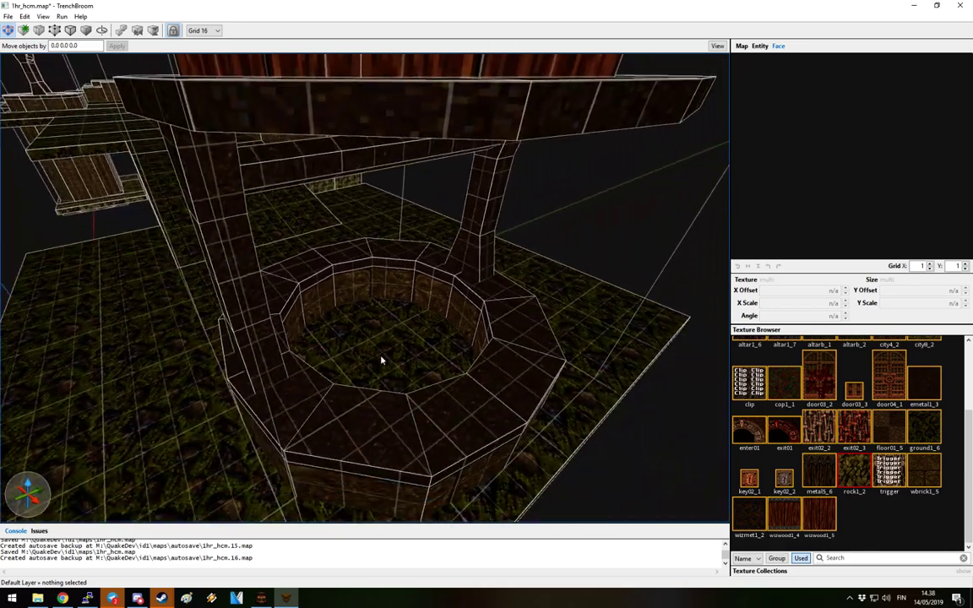
scroll(379, 360, "down", 10)
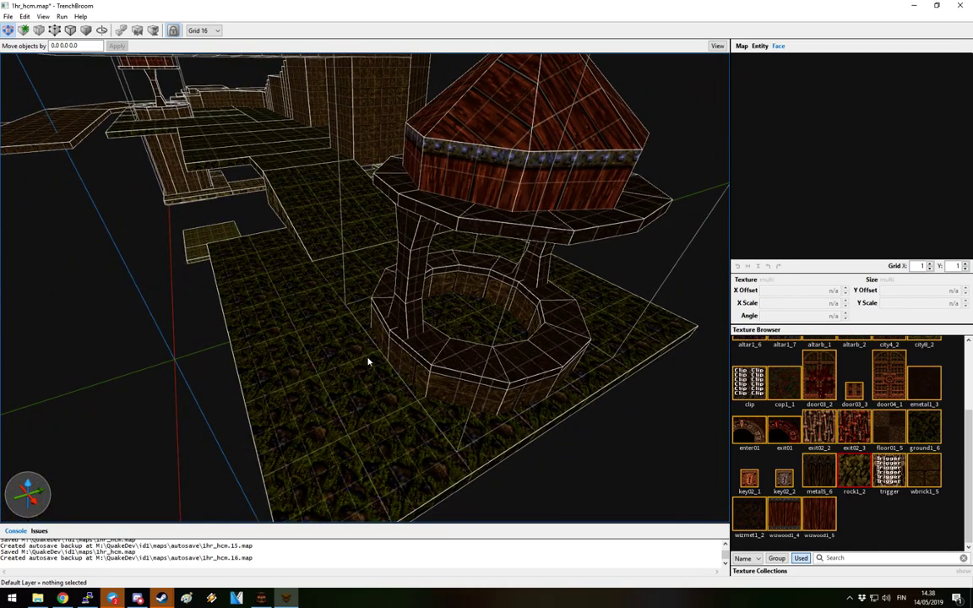
left_click(341, 391)
scroll(528, 320, "up", 10)
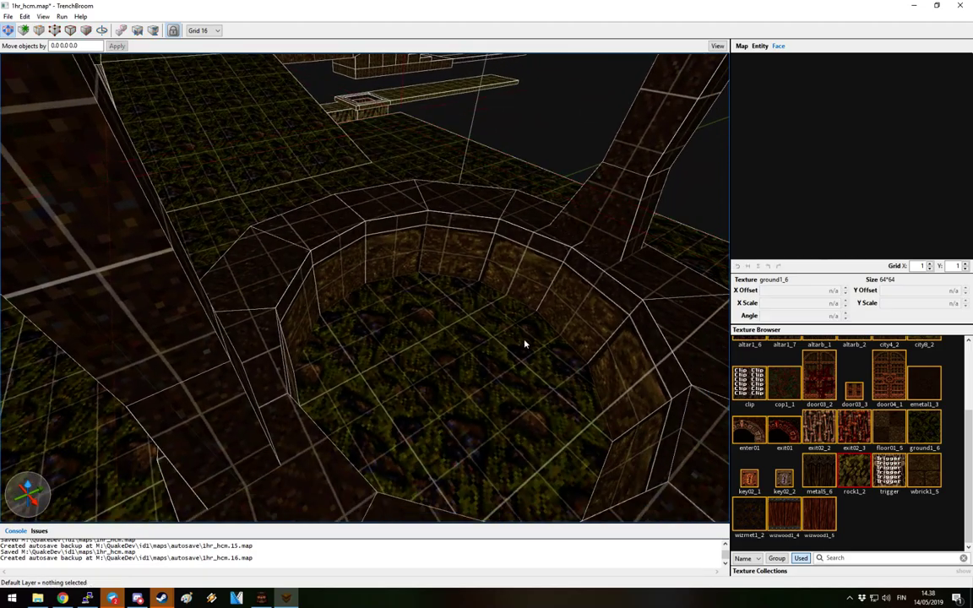
right_click_drag(525, 344, 471, 354)
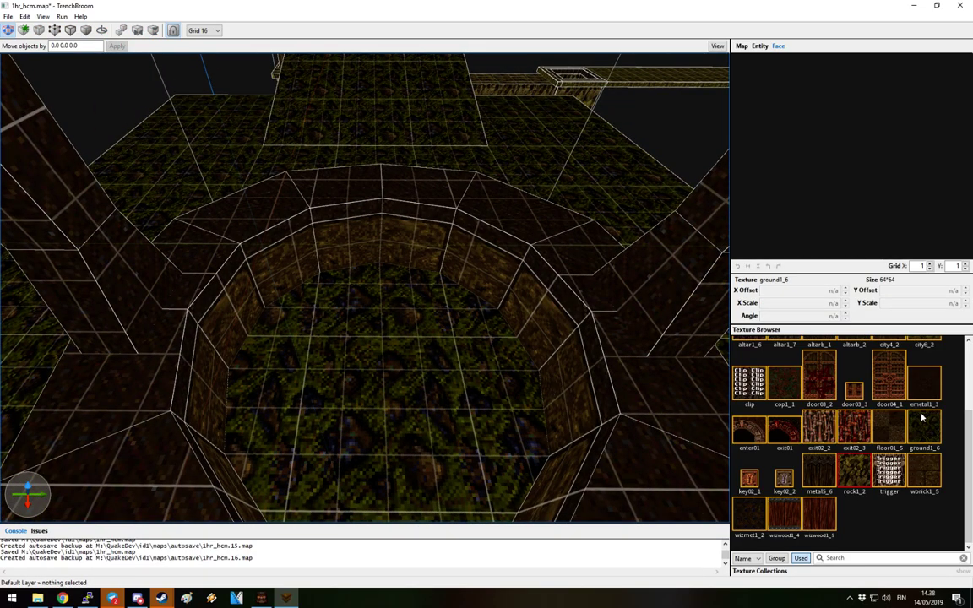
scroll(482, 347, "up", 5)
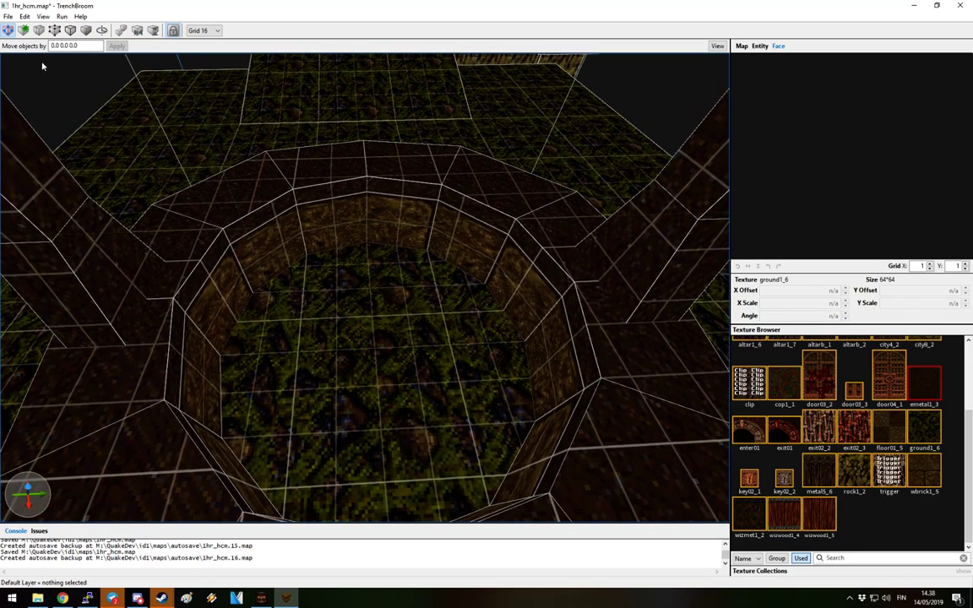
key("bracketleft")
scroll(489, 278, "up", 10)
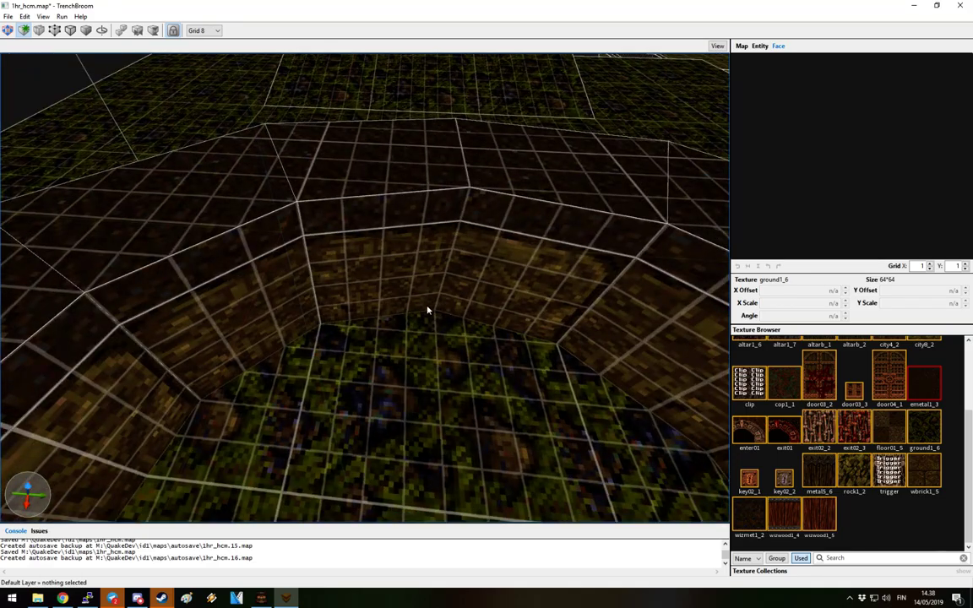
right_click_drag(200, 401, 411, 313)
right_click_drag(278, 299, 500, 335)
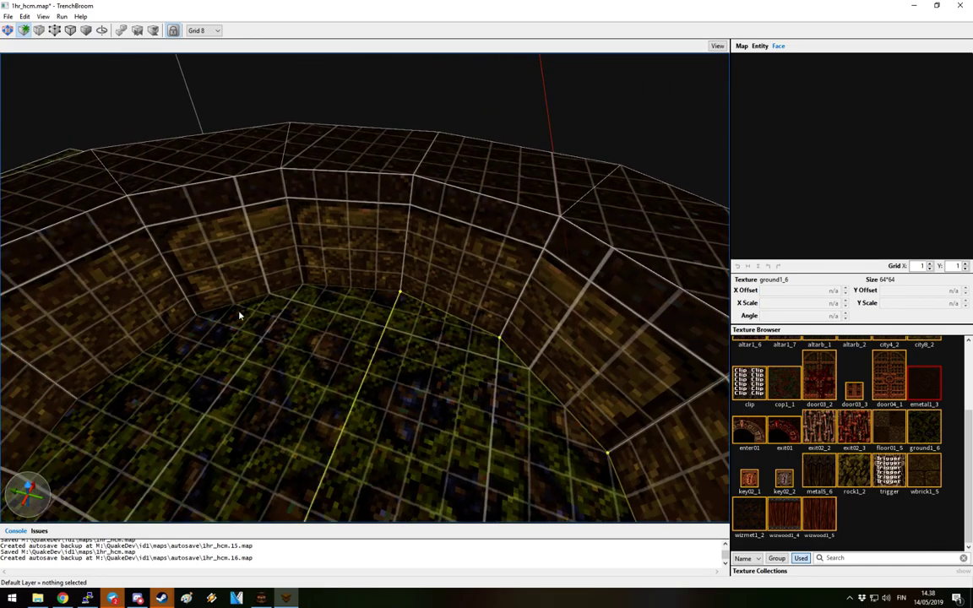
right_click_drag(234, 317, 258, 337)
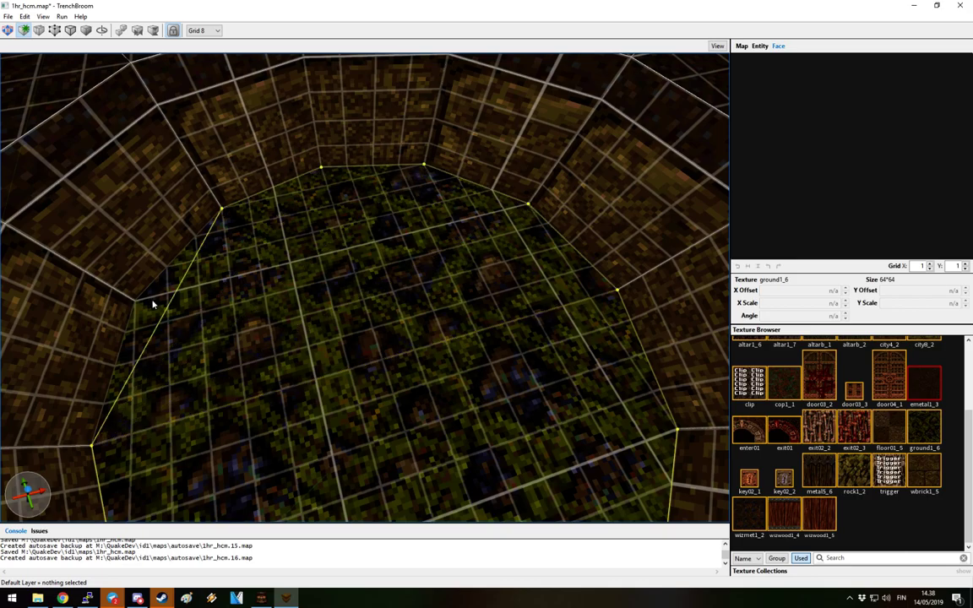
left_click_drag(374, 333, 386, 305)
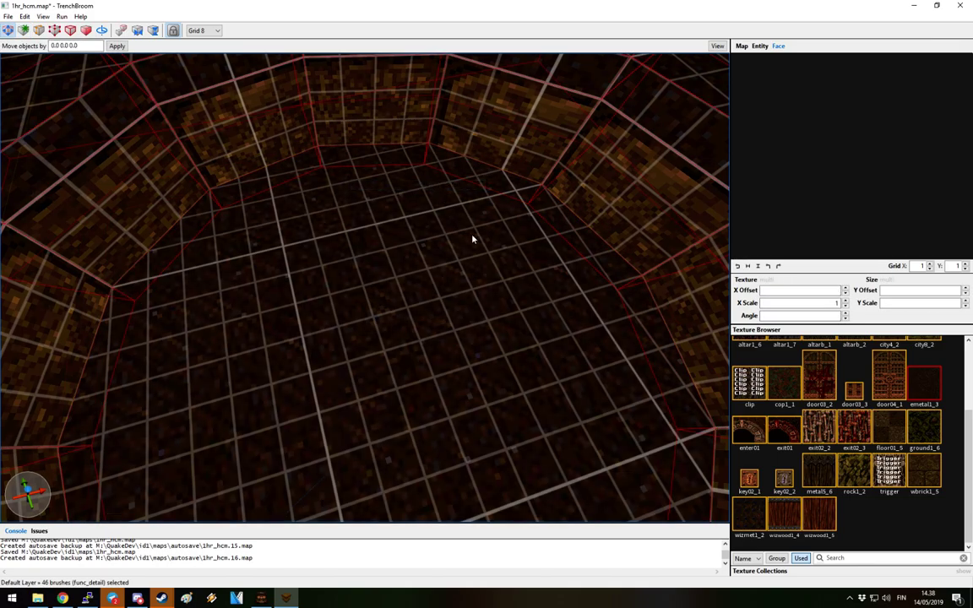
Try the floor01_5 texture on the well's floor brush and return it to emetal1_3
left_click(897, 436)
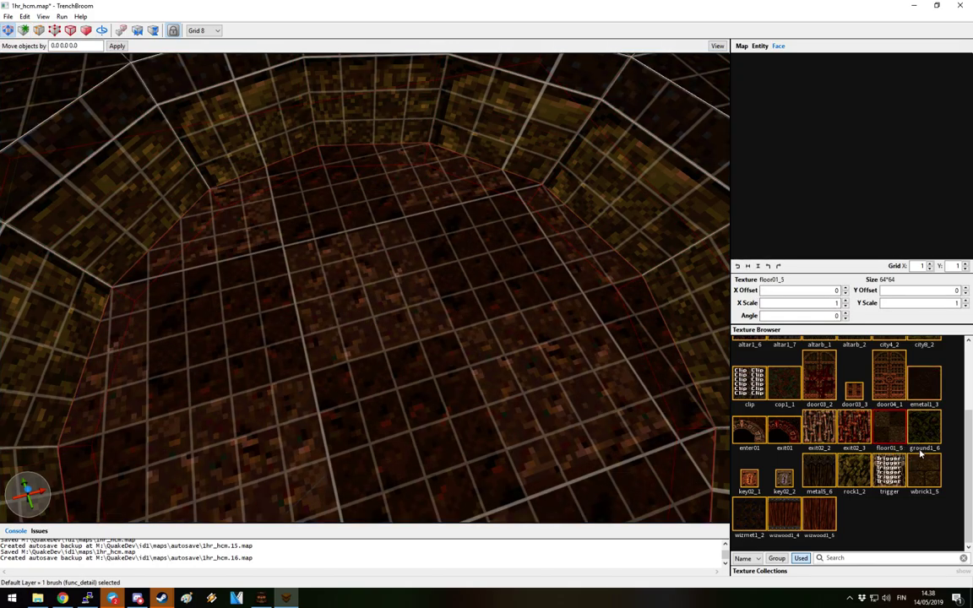
left_click(918, 456)
left_click(924, 385)
key("Escape")
scroll(475, 278, "down", 5)
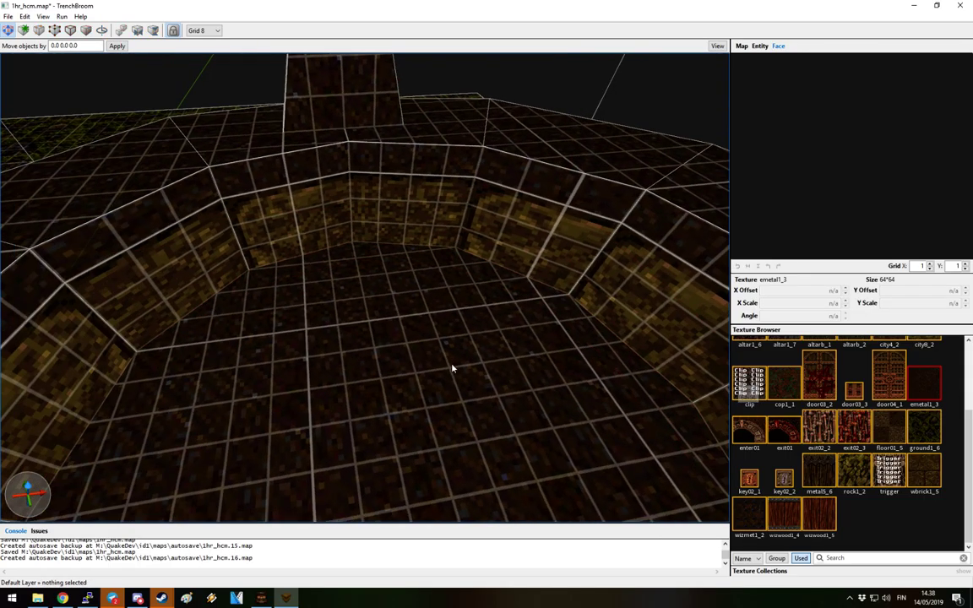
Duplicate the well's floor brush upward to fill the basin to just below the rim
scroll(448, 369, "down", 5)
right_click_drag(502, 302, 551, 273)
scroll(415, 345, "up", 5)
mouse_move(414, 345)
right_mouse_down()
mouse_move(553, 423)
mouse_move(610, 404)
mouse_move(511, 467)
mouse_move(530, 424)
mouse_move(631, 370)
mouse_move(645, 385)
right_mouse_up()
scroll(610, 404, "up", 3)
scroll(632, 369, "down", 5)
scroll(645, 384, "up", 3)
left_click(457, 354)
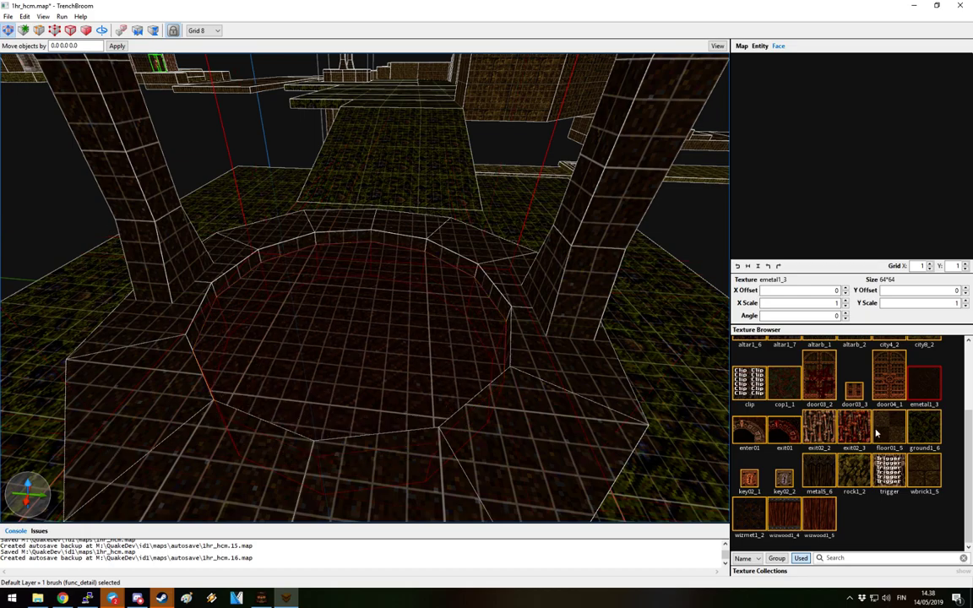
Apply *waterskip to the whole filling brush and *water1 to its top face
scroll(878, 435, "up", 3)
left_click(793, 366)
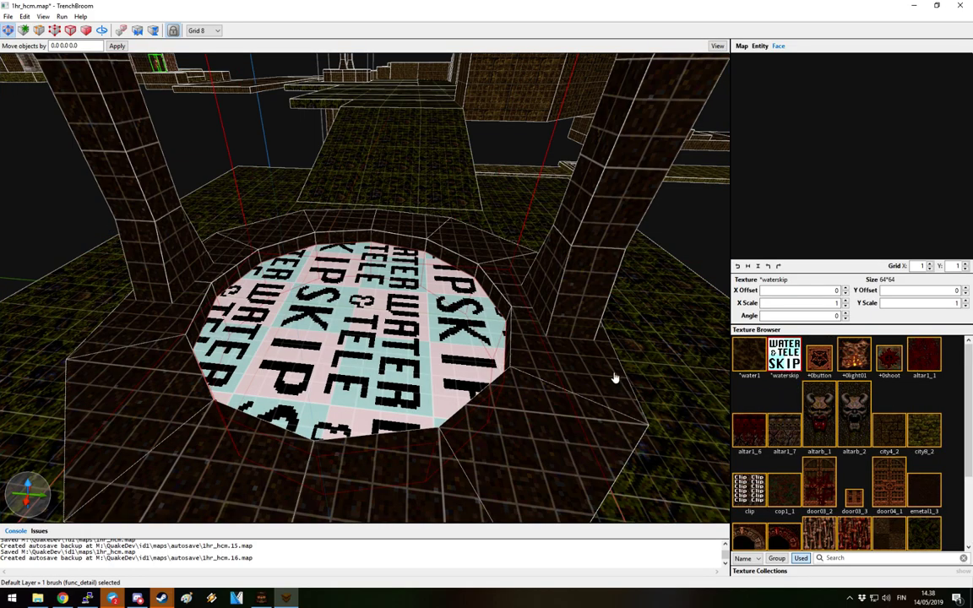
scroll(615, 378, "up", 2)
left_click(420, 308, "shift")
left_click(750, 355)
scroll(550, 371, "up", 8)
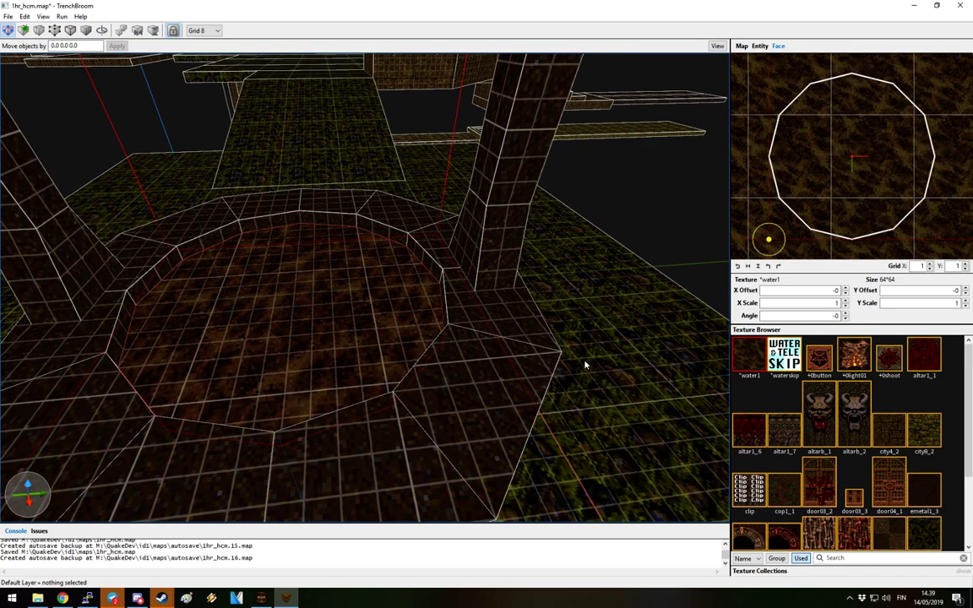
scroll(515, 346, "down", 8)
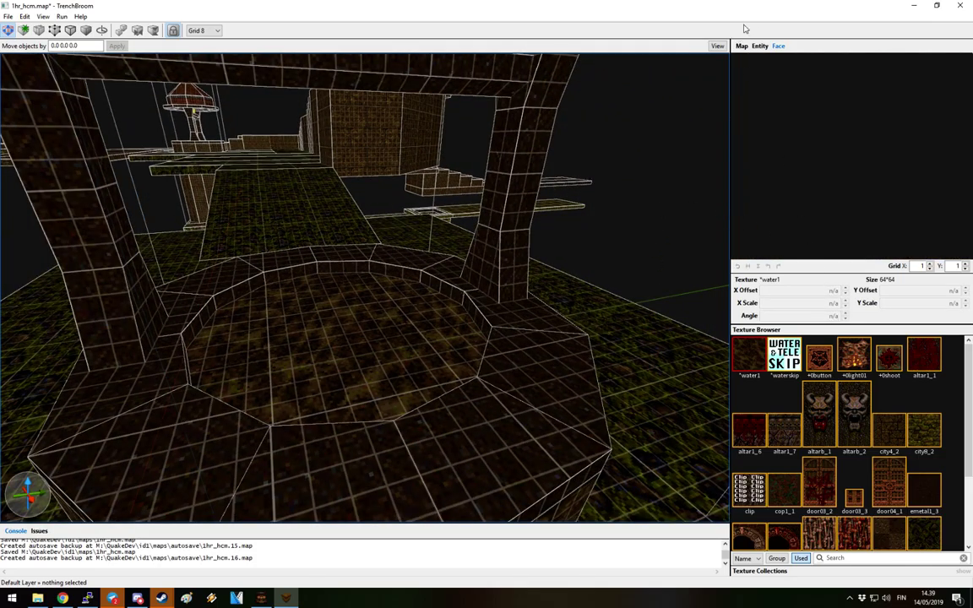
Place a silver key entity (item_key1) in the well
left_click(759, 46)
scroll(870, 380, "down", 3)
scroll(874, 381, "up", 5)
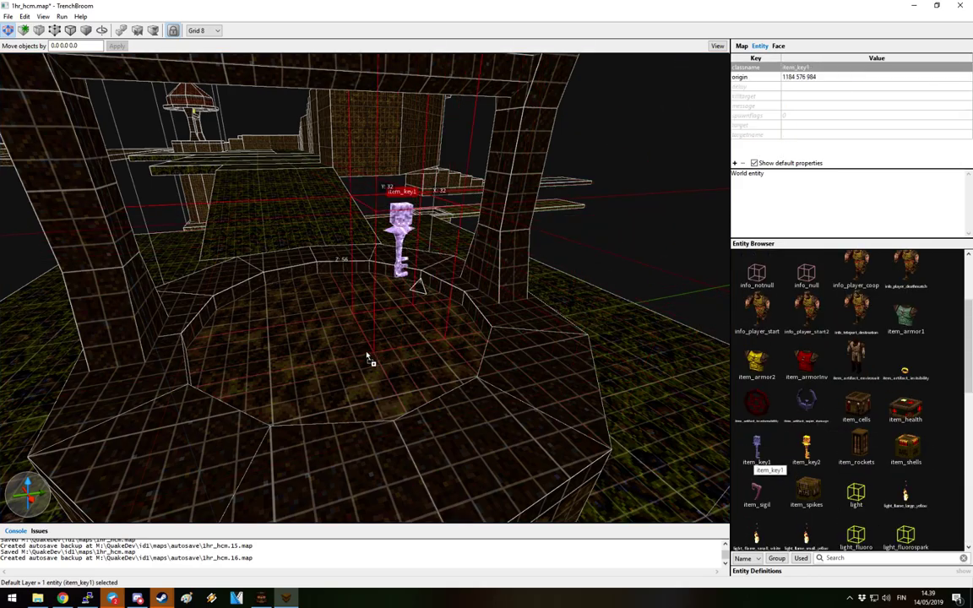
scroll(372, 358, "up", 10)
right_click_drag(392, 354, 469, 222)
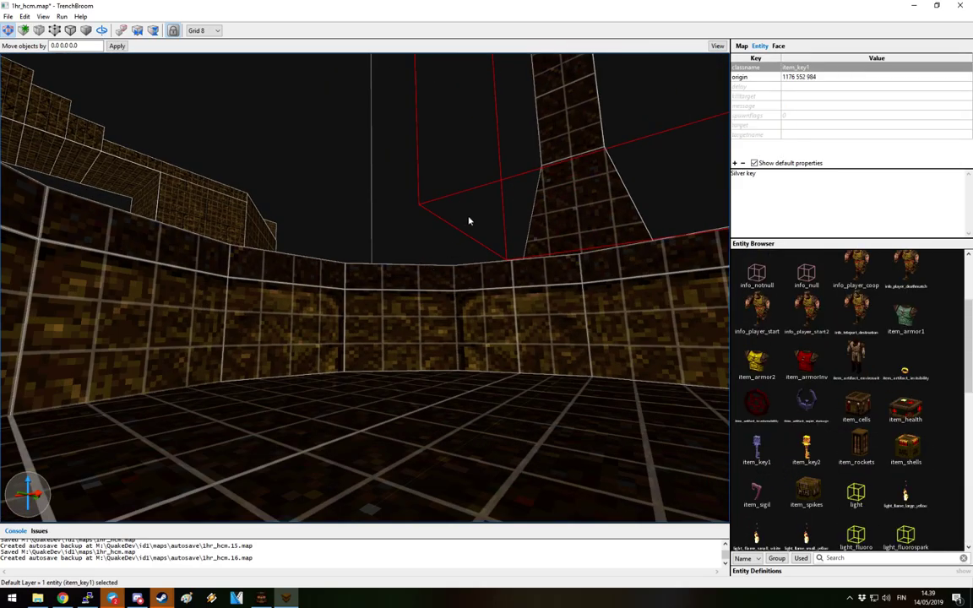
right_click_drag(551, 420, 488, 329, "alt")
right_click_drag(453, 298, 384, 273, "alt")
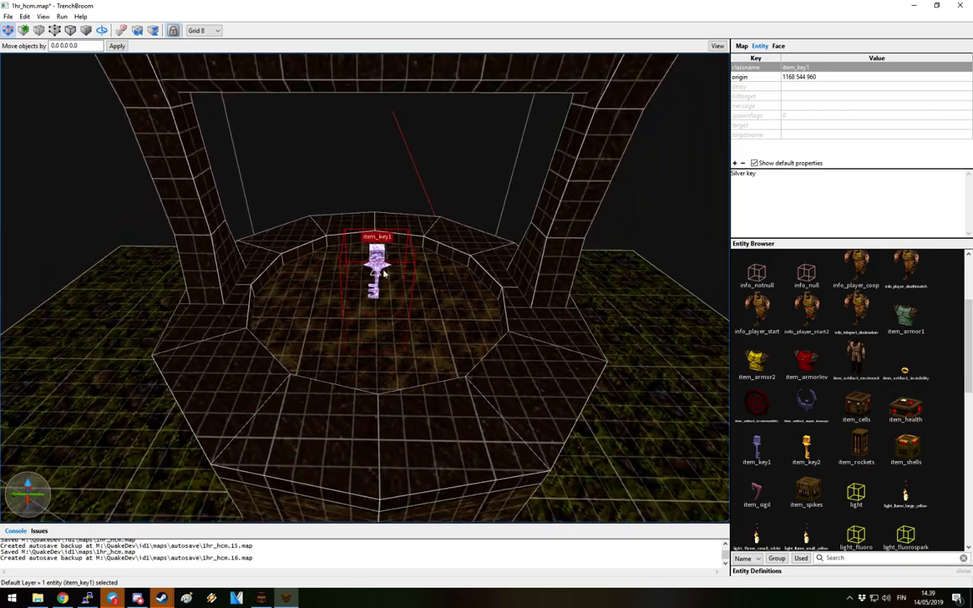
key("Escape")
right_click_drag(510, 275, 516, 177)
key("5")
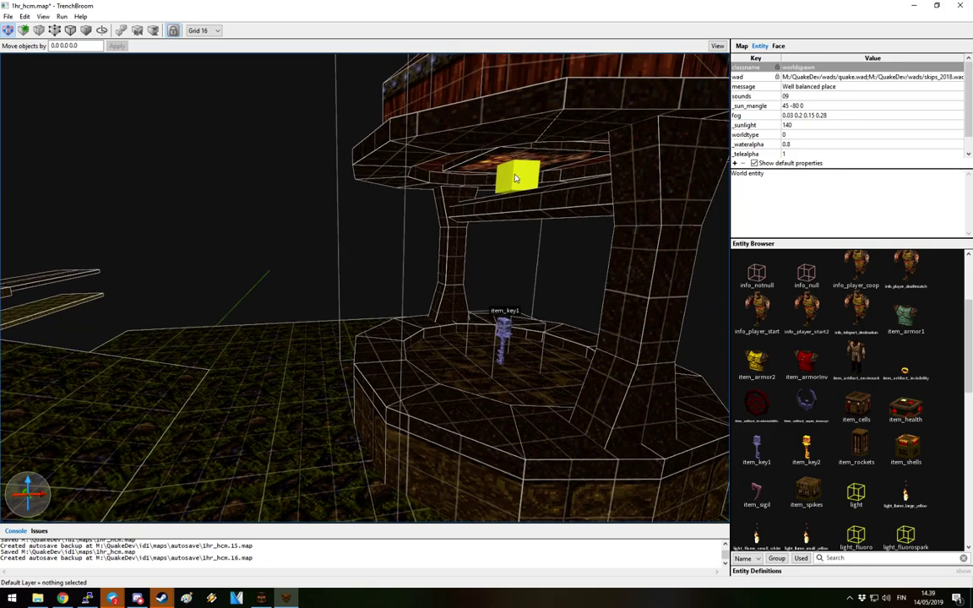
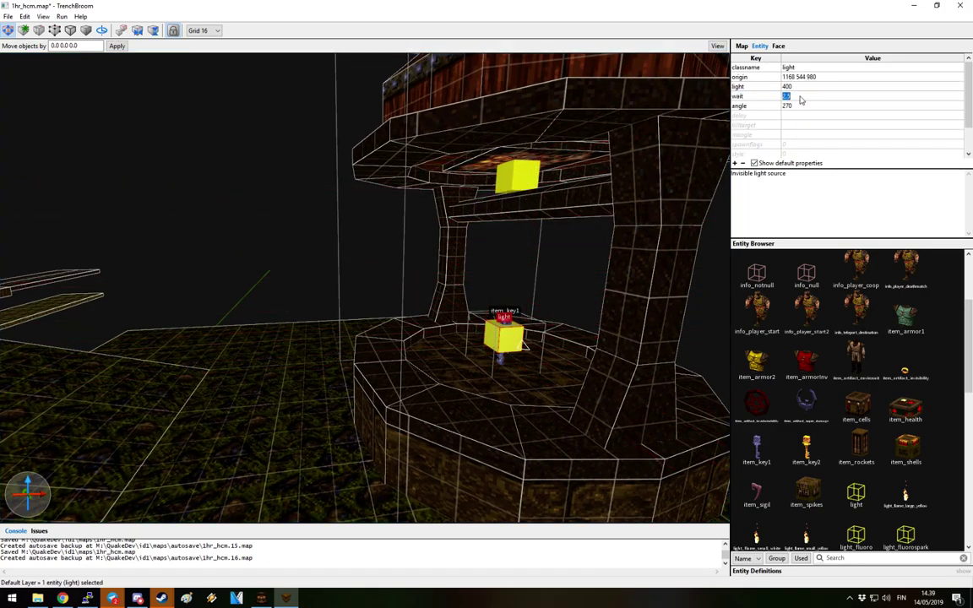
key("Escape")
Save the map file 1hr_hcm.map
mouse_move(456, 241)
right_mouse_down()
mouse_move(529, 293)
mouse_move(514, 267)
mouse_move(461, 289)
mouse_move(434, 282)
mouse_move(453, 256)
mouse_move(680, 267)
mouse_move(581, 306)
mouse_move(456, 277)
mouse_move(160, 362)
mouse_move(472, 289)
mouse_move(330, 300)
mouse_move(464, 252)
right_mouse_up()
key("w")
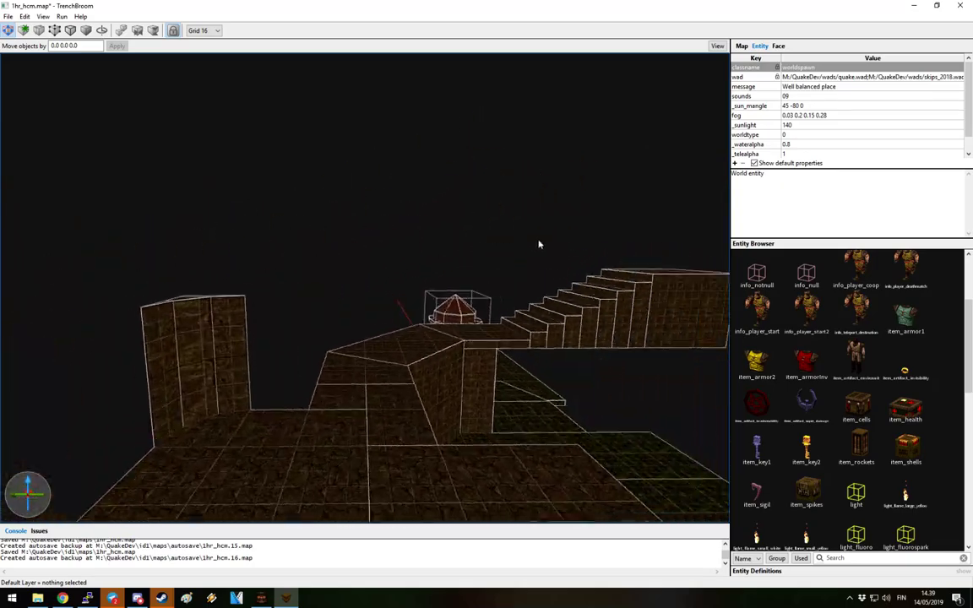
right_click_drag(599, 253, 627, 365)
scroll(628, 365, "down", 2)
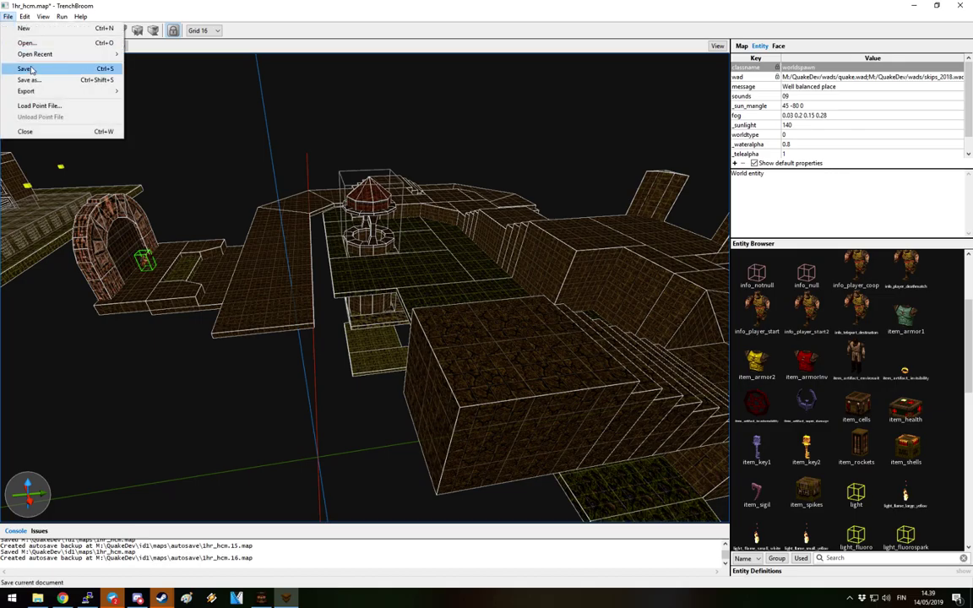
scroll(437, 303, "down", 3)
right_click_drag(437, 303, 345, 263)
middle_click_drag(345, 263, 524, 330)
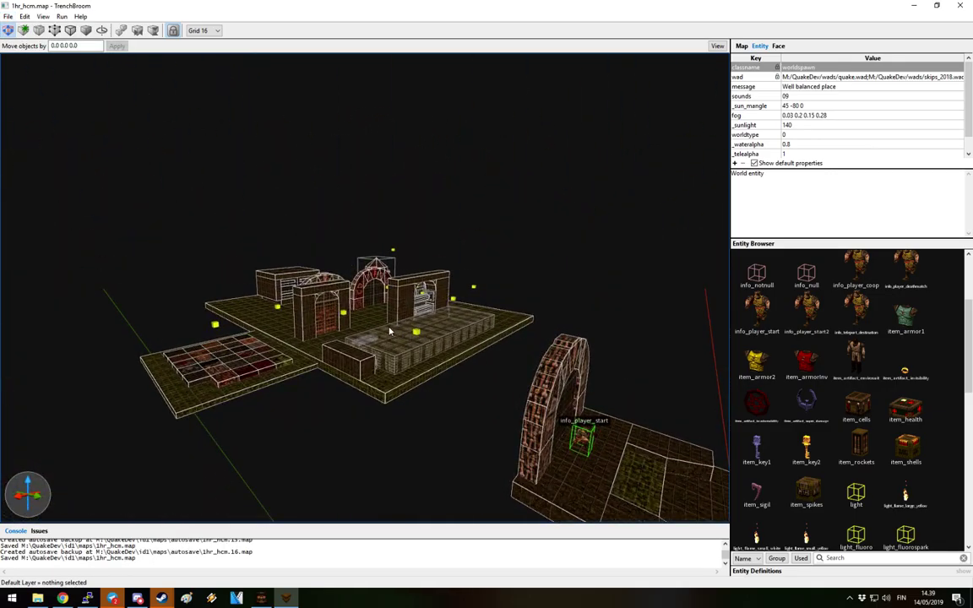
Draw a 320 × 96 × 256 brush around the arched doorway and select everything touching it
scroll(448, 344, "up", 10)
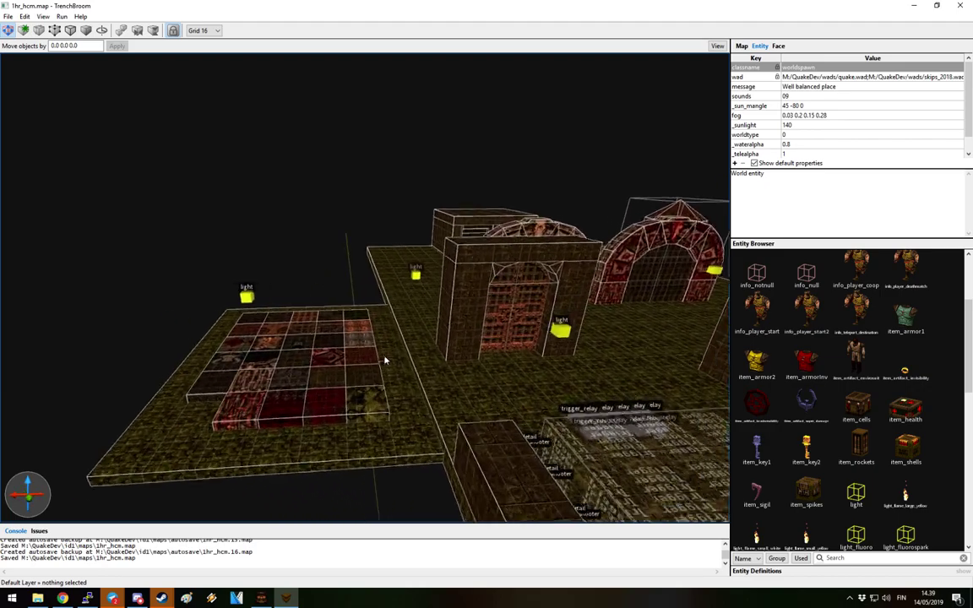
scroll(445, 355, "up", 4)
left_click(483, 375)
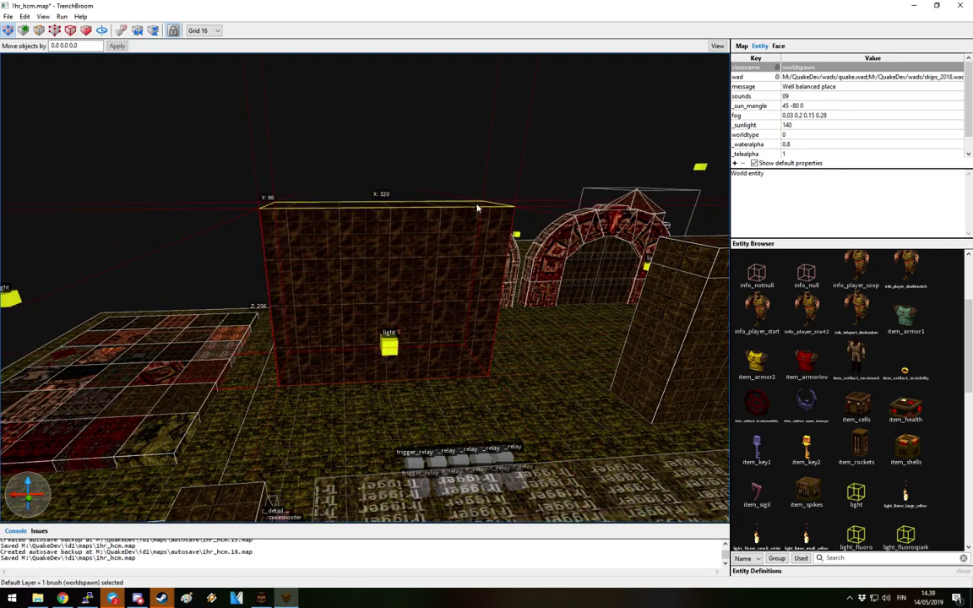
key("ctrl+t")
Duplicate the selected doorway and place the copy at the edge of the brown walkway near the grassy platform
mouse_move(484, 332)
right_mouse_down()
mouse_move(500, 347)
mouse_move(543, 354)
mouse_move(172, 365)
mouse_move(467, 450)
mouse_move(390, 316)
mouse_move(550, 391)
mouse_move(219, 358)
right_mouse_up()
right_click_drag(515, 294, 277, 291)
mouse_move(277, 292)
left_mouse_down()
mouse_move(404, 217)
mouse_move(402, 138)
left_mouse_up()
mouse_move(438, 235)
left_mouse_down()
mouse_move(398, 242)
mouse_move(396, 270)
mouse_move(377, 267)
mouse_move(413, 311)
mouse_move(402, 338)
left_mouse_up()
Resize the block beneath the copied door to 128 × 96 × 144 and lay a 352 × 128 × 16 slab under the doorway
mouse_move(402, 338)
right_mouse_down()
mouse_move(245, 365)
mouse_move(430, 302)
mouse_move(438, 280)
mouse_move(512, 264)
right_mouse_up()
mouse_move(437, 278)
right_mouse_down()
mouse_move(489, 285)
mouse_move(376, 269)
mouse_move(361, 304)
right_mouse_up()
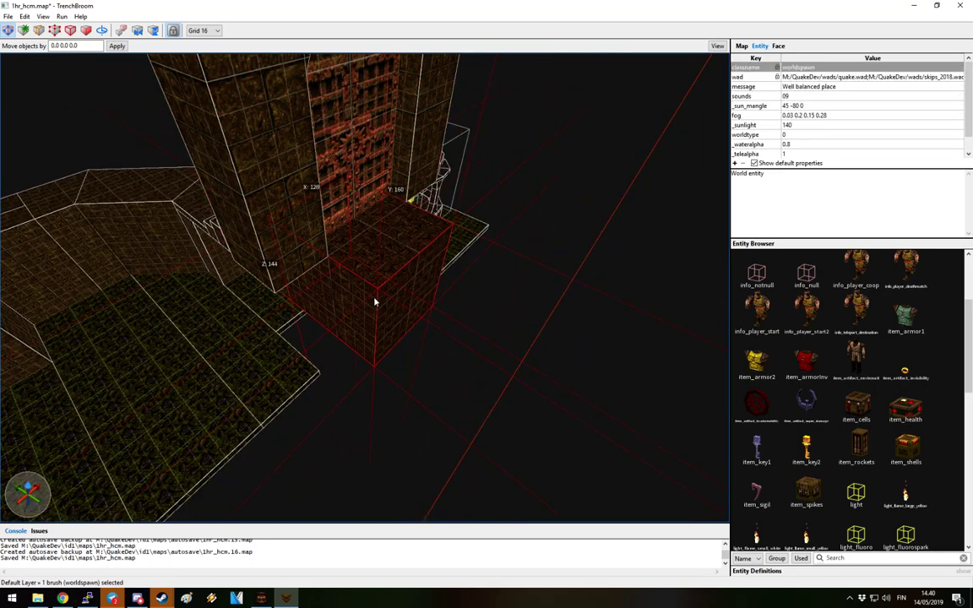
left_click_drag(378, 297, 349, 285)
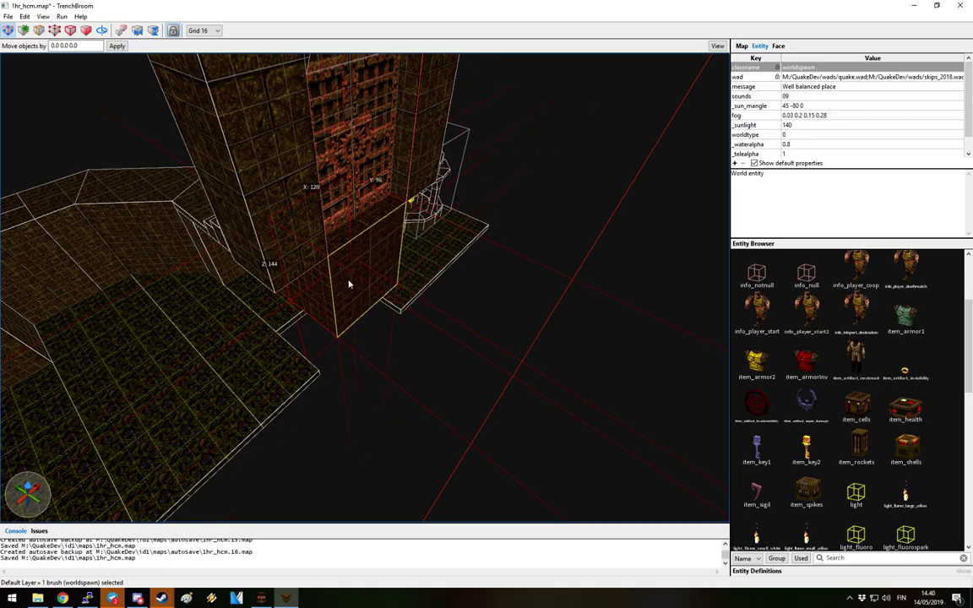
mouse_move(430, 289)
right_mouse_down()
mouse_move(347, 278)
mouse_move(350, 240)
mouse_move(372, 249)
mouse_move(549, 228)
mouse_move(609, 269)
mouse_move(391, 278)
mouse_move(439, 232)
mouse_move(498, 265)
mouse_move(461, 302)
mouse_move(445, 293)
mouse_move(528, 293)
mouse_move(347, 320)
mouse_move(462, 228)
right_mouse_up()
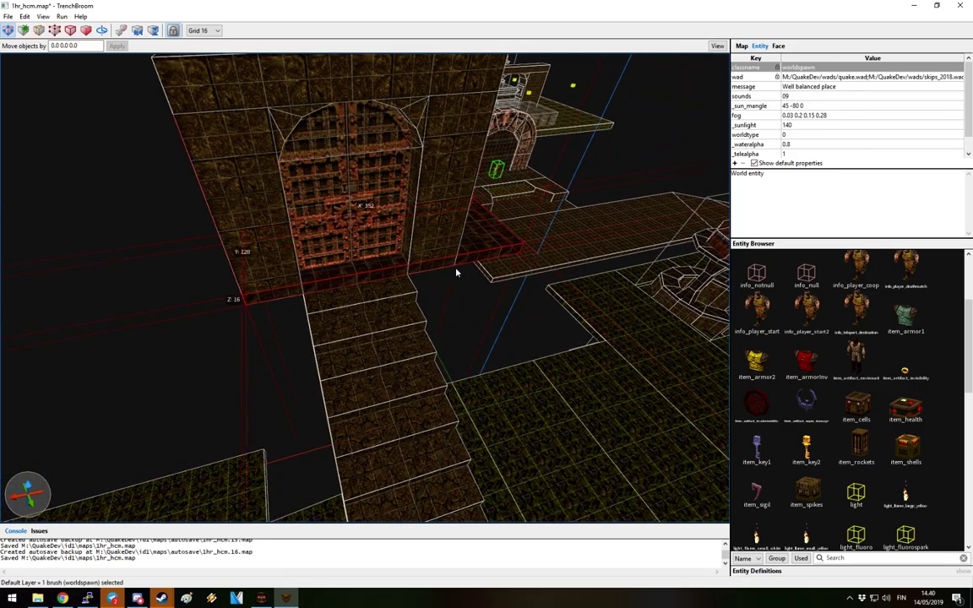
Place another copy of the complete doorway across from the first one, above the brown stairs
mouse_move(529, 218)
right_mouse_down()
mouse_move(482, 217)
mouse_move(434, 191)
mouse_move(304, 271)
mouse_move(321, 253)
mouse_move(467, 256)
mouse_move(645, 227)
mouse_move(578, 198)
mouse_move(604, 363)
mouse_move(578, 313)
mouse_move(651, 289)
mouse_move(672, 296)
mouse_move(588, 316)
right_mouse_up()
right_click_drag(429, 336, 499, 273)
right_click_drag(479, 317, 307, 325)
scroll(508, 299, "down", 5)
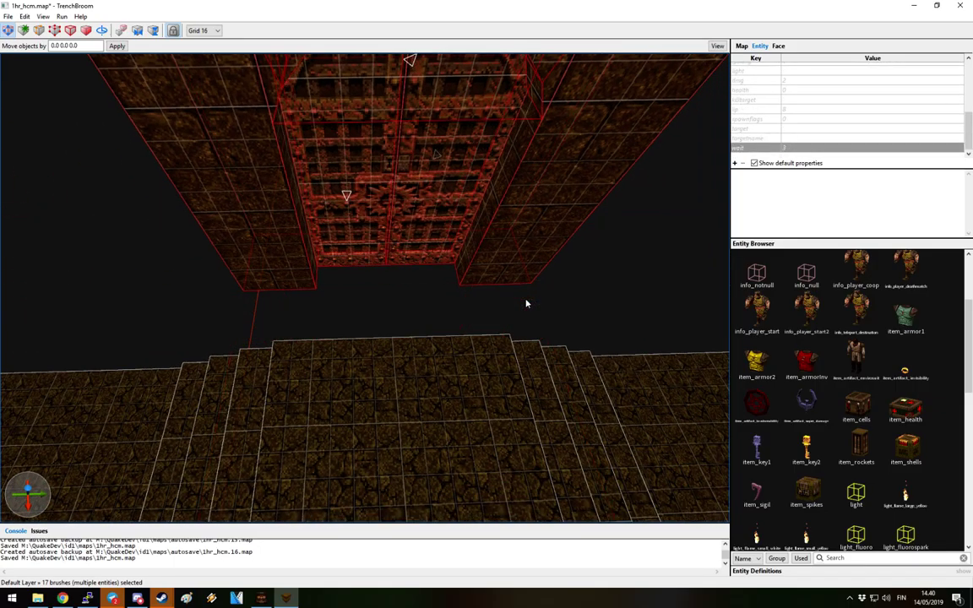
right_click_drag(488, 306, 561, 306)
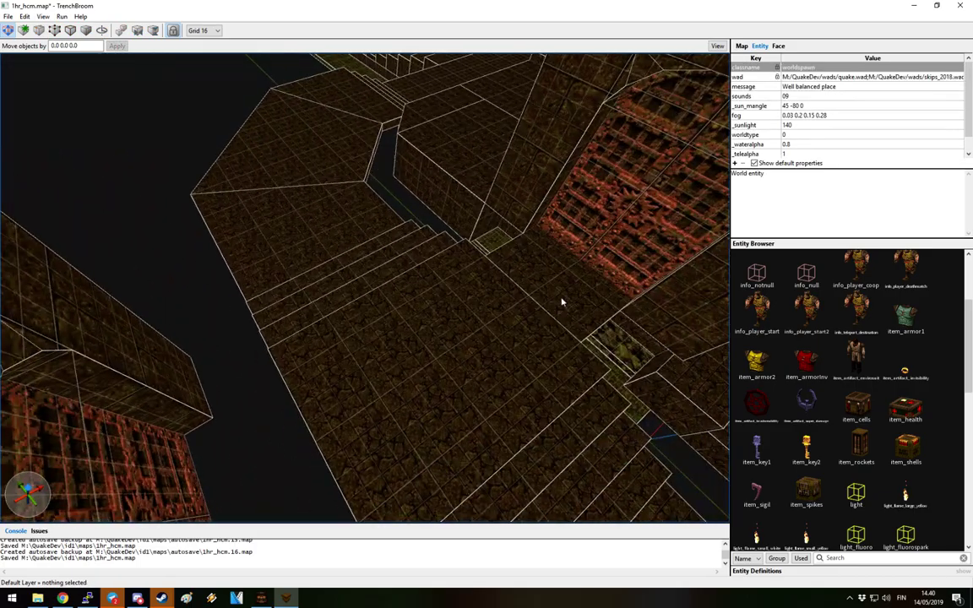
Fit a 128 × 128 × 80 block as the threshold in front of the second doorway
scroll(386, 128, "up", 4)
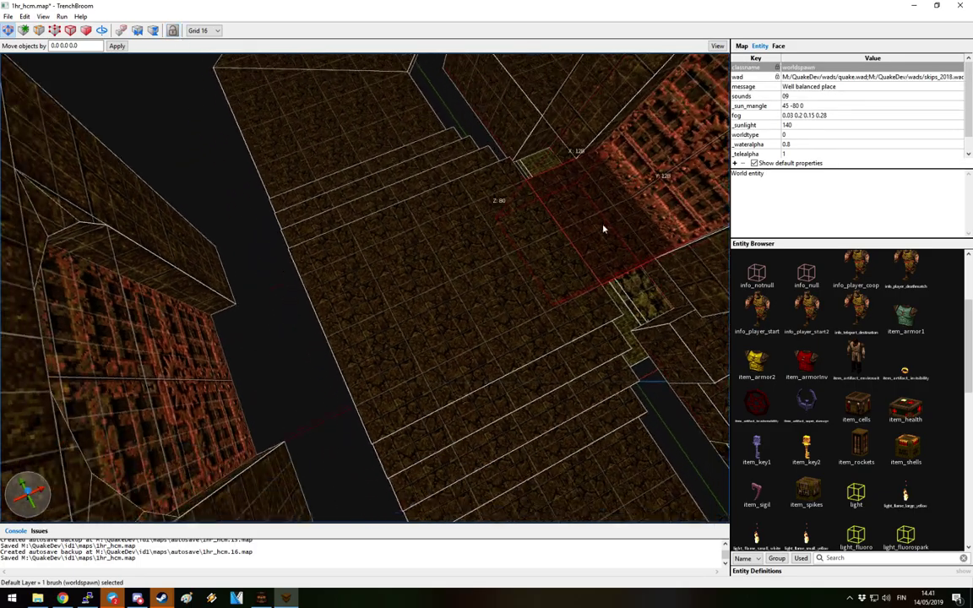
key("Escape")
mouse_move(247, 395)
right_mouse_down()
mouse_move(625, 298)
mouse_move(691, 267)
mouse_move(606, 233)
mouse_move(365, 201)
mouse_move(593, 213)
mouse_move(585, 254)
mouse_move(491, 264)
mouse_move(484, 278)
mouse_move(696, 232)
mouse_move(646, 217)
mouse_move(296, 270)
mouse_move(300, 299)
mouse_move(393, 382)
mouse_move(376, 412)
mouse_move(369, 373)
mouse_move(426, 392)
mouse_move(406, 404)
mouse_move(382, 386)
mouse_move(428, 317)
mouse_move(560, 354)
mouse_move(472, 349)
mouse_move(724, 179)
right_mouse_up()
Make city4_2 the current texture and create a 384 × 128 × 16 ledge at the foot of the doorway
left_click(778, 45)
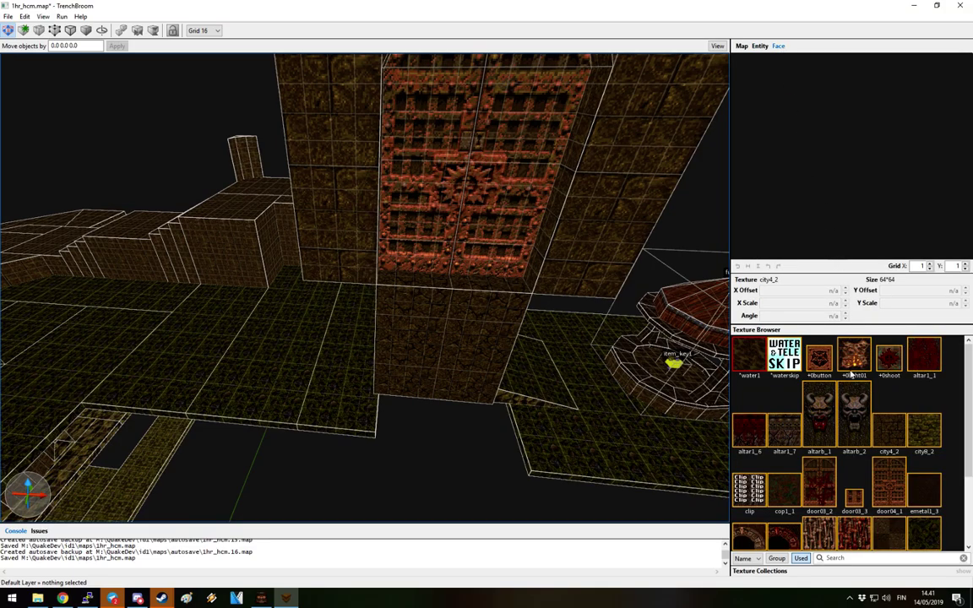
scroll(480, 291, "down", 3)
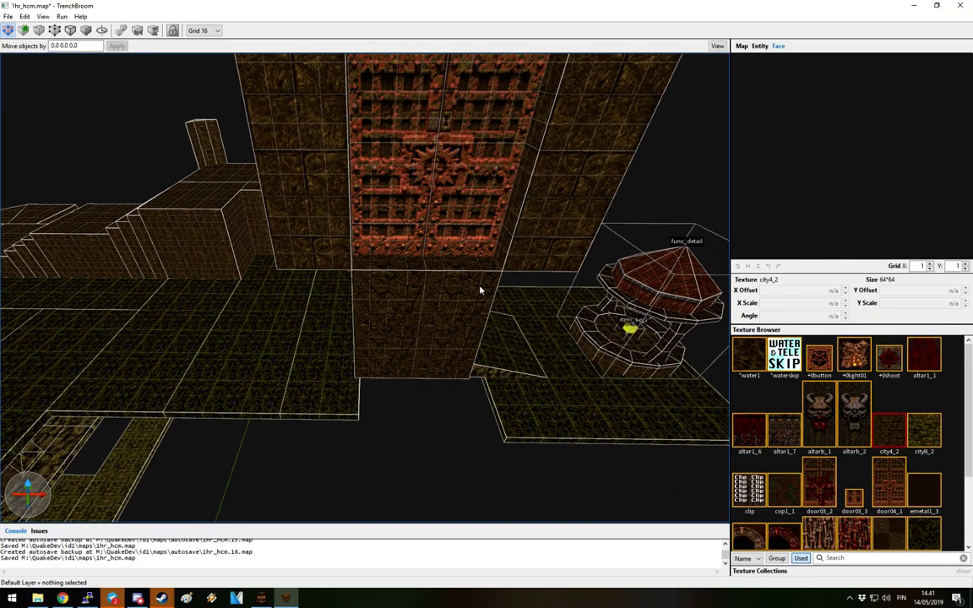
mouse_move(491, 280)
left_mouse_down()
mouse_move(278, 358)
mouse_move(93, 402)
mouse_move(99, 415)
mouse_move(163, 382)
left_mouse_up()
mouse_move(164, 382)
right_mouse_down("alt")
mouse_move(365, 336)
mouse_move(383, 289)
right_mouse_up("alt")
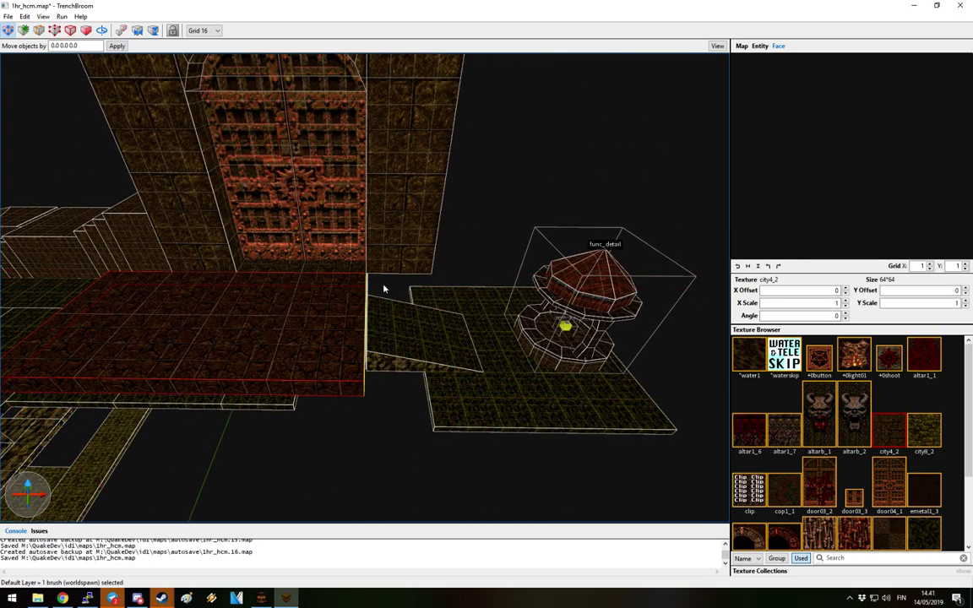
right_click_drag(594, 312, 596, 327)
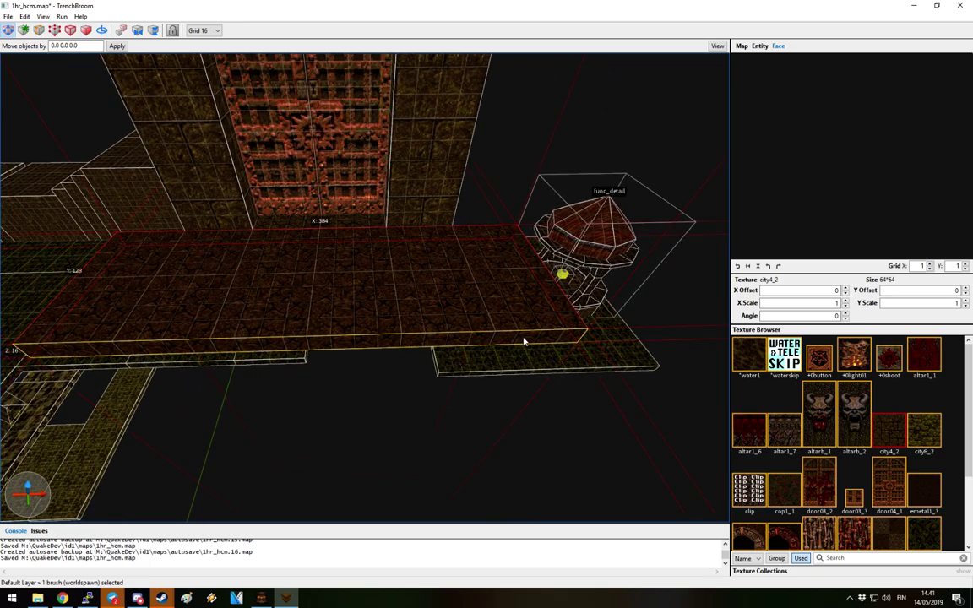
Add a second slab along the ledge's outer edge and adjust its sides to extend the platform
mouse_move(524, 341)
left_mouse_down()
mouse_move(512, 276)
mouse_move(336, 334)
mouse_move(261, 397)
mouse_move(221, 416)
mouse_move(459, 426)
left_mouse_up()
key("Escape")
mouse_move(458, 426)
right_mouse_down()
mouse_move(510, 388)
mouse_move(433, 365)
right_mouse_up()
mouse_move(431, 365)
left_mouse_down("shift")
mouse_move(615, 350)
mouse_move(605, 352)
left_mouse_up("shift")
mouse_move(605, 352)
right_mouse_down()
mouse_move(588, 341)
mouse_move(563, 376)
mouse_move(502, 338)
right_mouse_up()
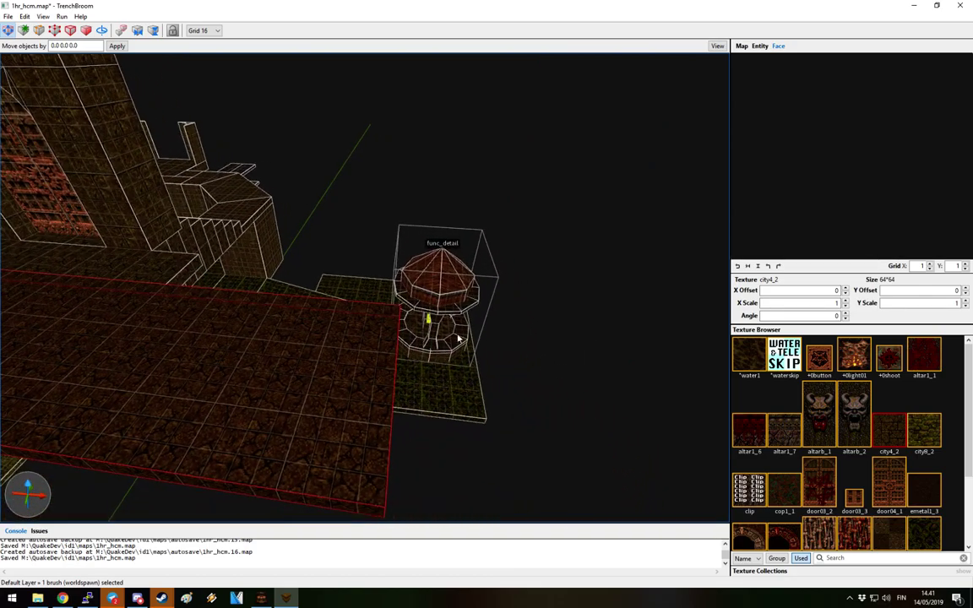
mouse_move(502, 338)
left_mouse_down("shift")
mouse_move(652, 354)
mouse_move(625, 358)
left_mouse_up("shift")
mouse_move(625, 359)
right_mouse_down()
mouse_move(480, 341)
mouse_move(490, 355)
mouse_move(563, 317)
mouse_move(639, 338)
mouse_move(498, 362)
mouse_move(451, 357)
mouse_move(438, 343)
mouse_move(369, 396)
mouse_move(396, 389)
mouse_move(450, 296)
mouse_move(505, 294)
right_mouse_up()
mouse_move(504, 294)
left_mouse_down("shift")
mouse_move(413, 271)
mouse_move(419, 384)
mouse_move(427, 365)
left_mouse_up("shift")
right_click_drag(427, 365, 468, 364)
Slant the end of the second slab by moving its outer vertical corner edge outward
key("v")
left_click_drag(306, 370, 257, 369)
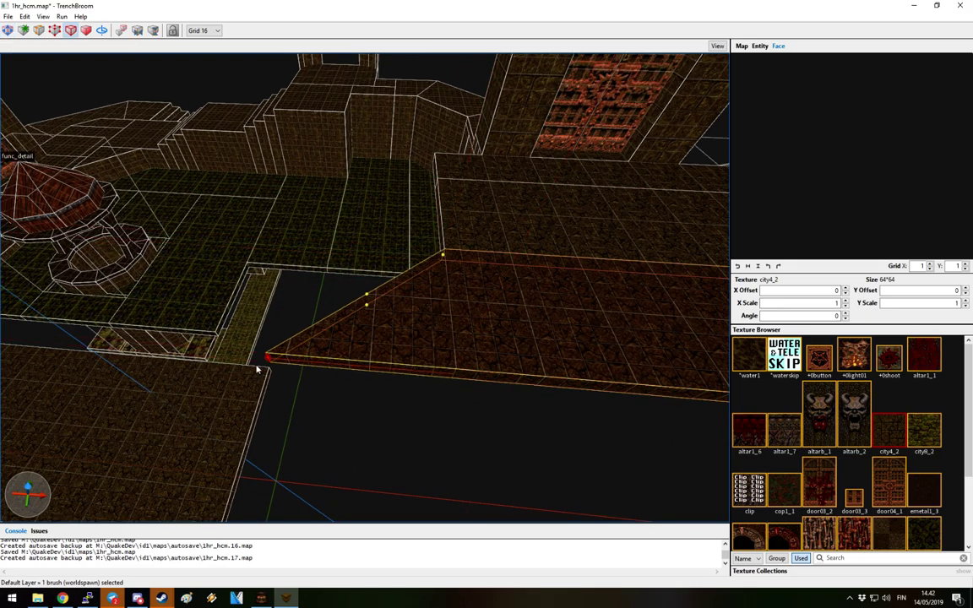
key("Escape")
key("Escape")
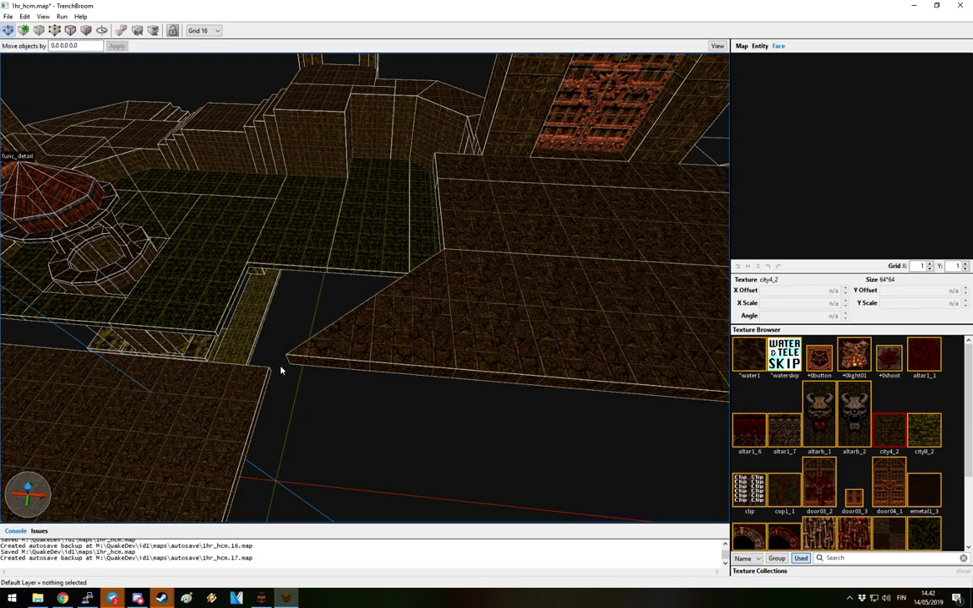
Extend the platform with another large slab off the slanted slab's outer edge
scroll(376, 397, "down", 5)
mouse_move(292, 365)
left_mouse_down()
mouse_move(376, 397)
mouse_move(424, 445)
mouse_move(488, 453)
left_mouse_up()
scroll(452, 452, "down", 3)
Shorten the slanted walkway slab beside the player start area to 768 × 256 × 16
mouse_move(413, 398)
right_mouse_down()
mouse_move(434, 400)
mouse_move(452, 419)
mouse_move(580, 387)
mouse_move(437, 391)
mouse_move(485, 360)
mouse_move(463, 347)
mouse_move(467, 373)
mouse_move(394, 335)
right_mouse_up()
left_click(399, 330)
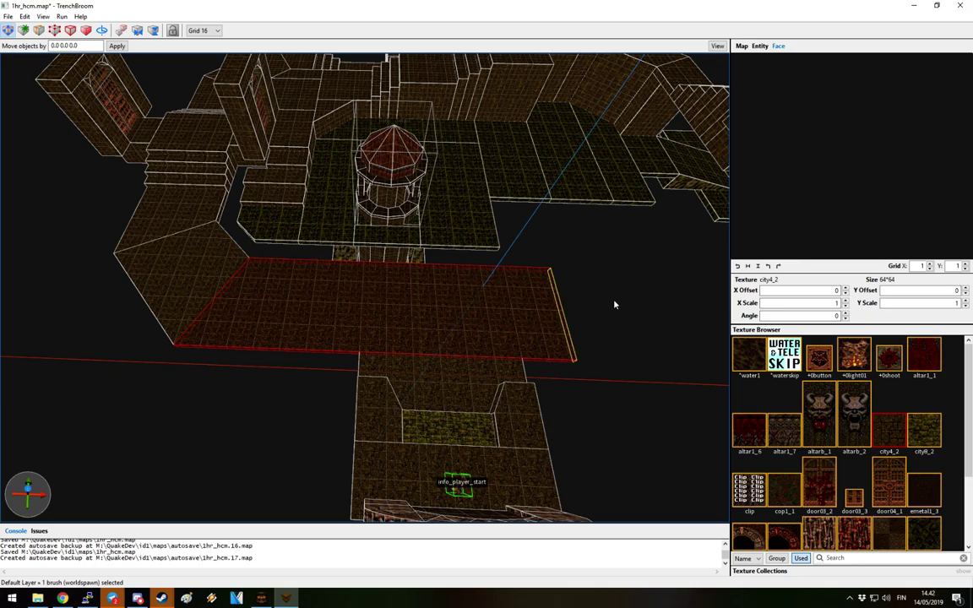
left_click_drag(550, 307, 533, 310, "shift")
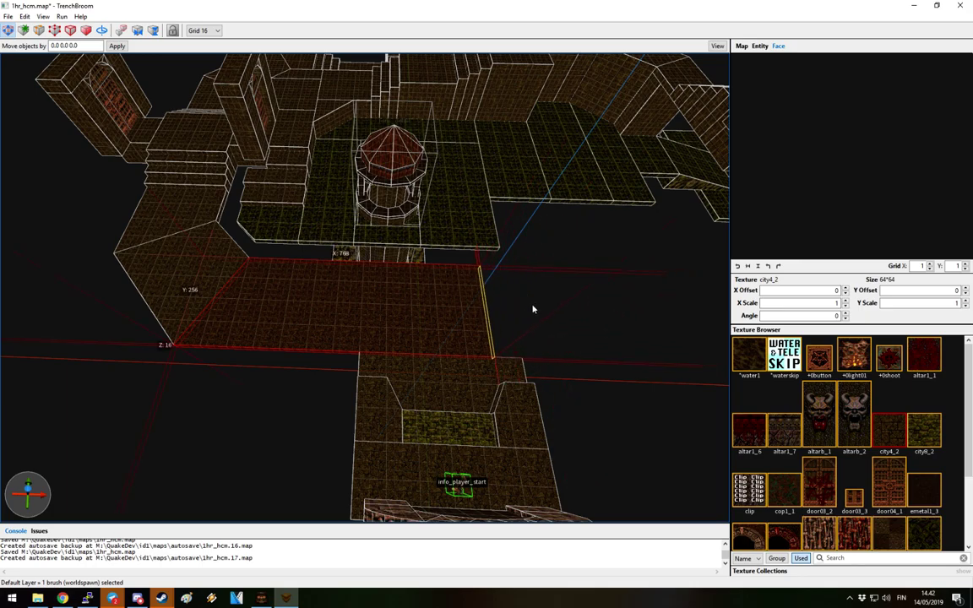
right_click_drag(531, 310, 521, 358)
key("Escape")
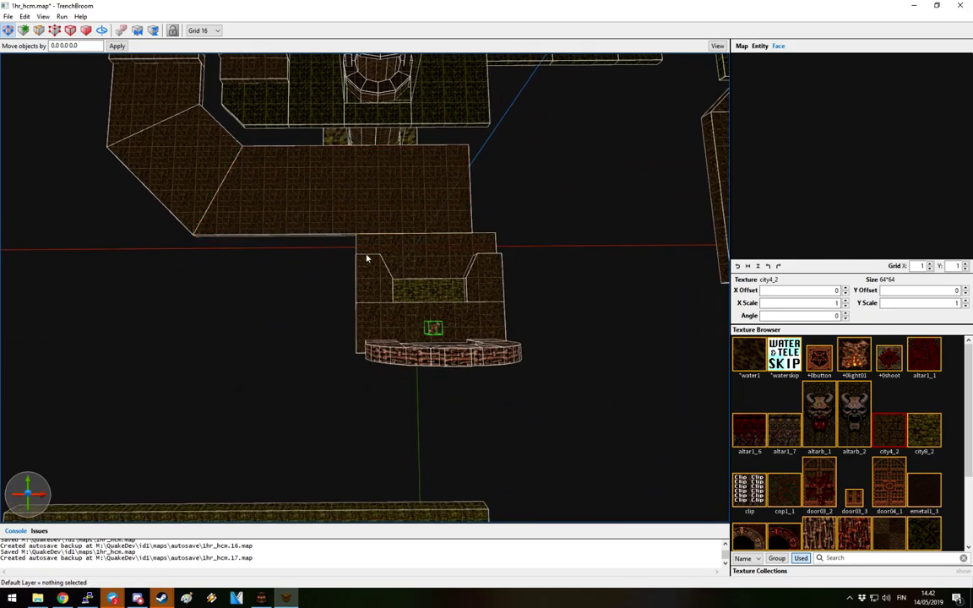
Draw a large brush over the player start area and select all the brushes and entities touching it
mouse_move(359, 233)
left_mouse_down()
mouse_move(569, 387)
mouse_move(550, 387)
mouse_move(542, 289)
left_mouse_up()
scroll(542, 289, "up", 2)
mouse_move(557, 227)
right_mouse_down()
mouse_move(369, 317)
mouse_move(467, 331)
mouse_move(464, 381)
right_mouse_up()
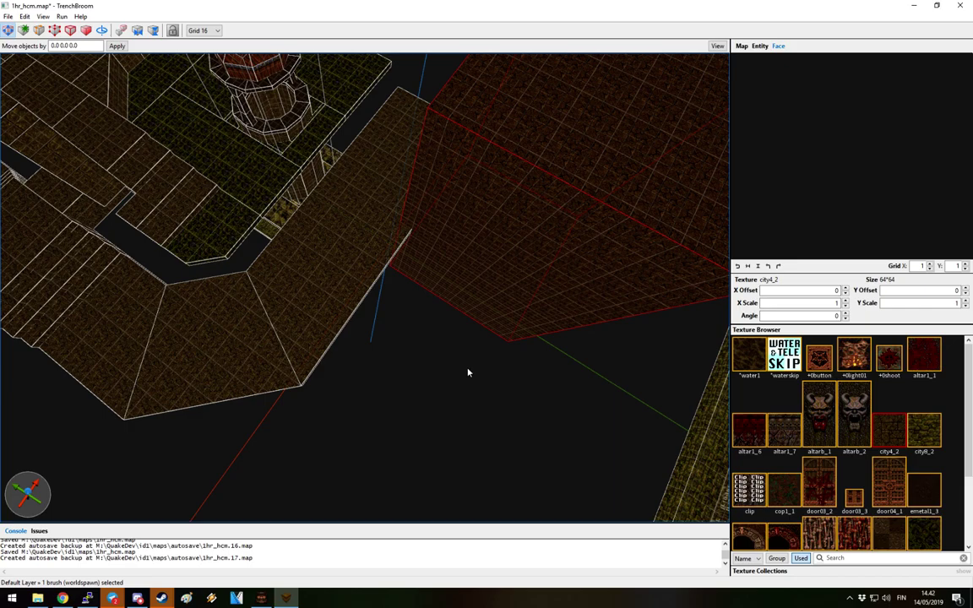
key("ctrl+t")
Turn on texture lock and shift the selected arch, steps and info_player_start sideways along the walkway slab
mouse_move(532, 250)
right_mouse_down()
mouse_move(424, 267)
mouse_move(535, 270)
right_mouse_up()
mouse_move(535, 269)
left_mouse_down()
mouse_move(493, 282)
mouse_move(544, 283)
left_mouse_up()
right_click_drag(545, 284, 564, 281)
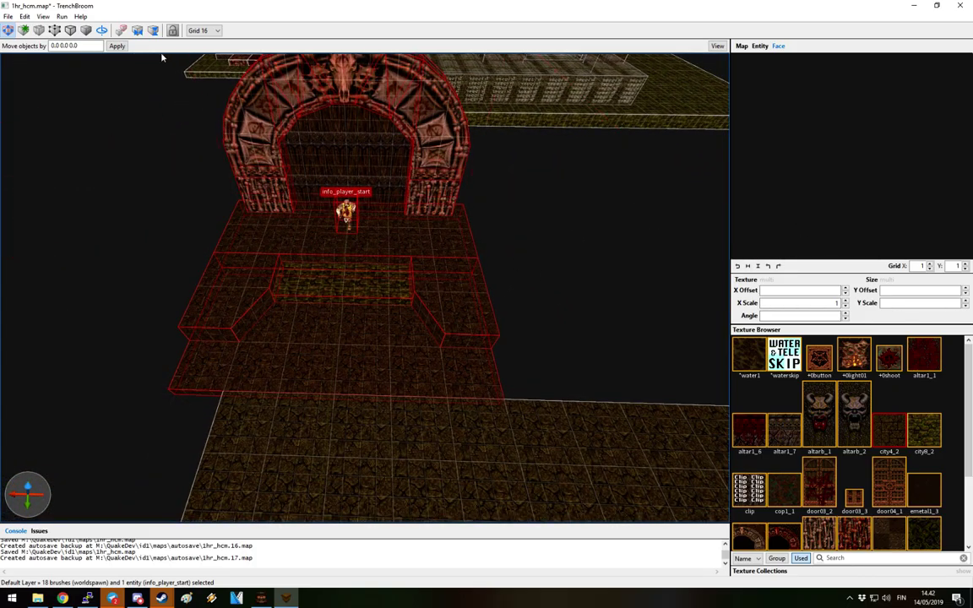
middle_click_drag(315, 365, 469, 373)
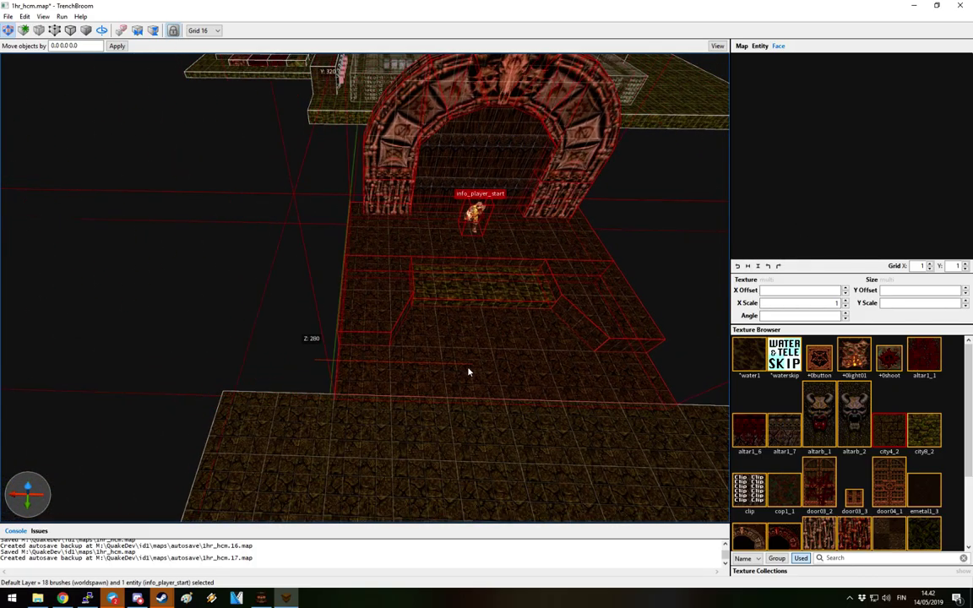
scroll(476, 384, "up", 2)
left_click(433, 445, "shift")
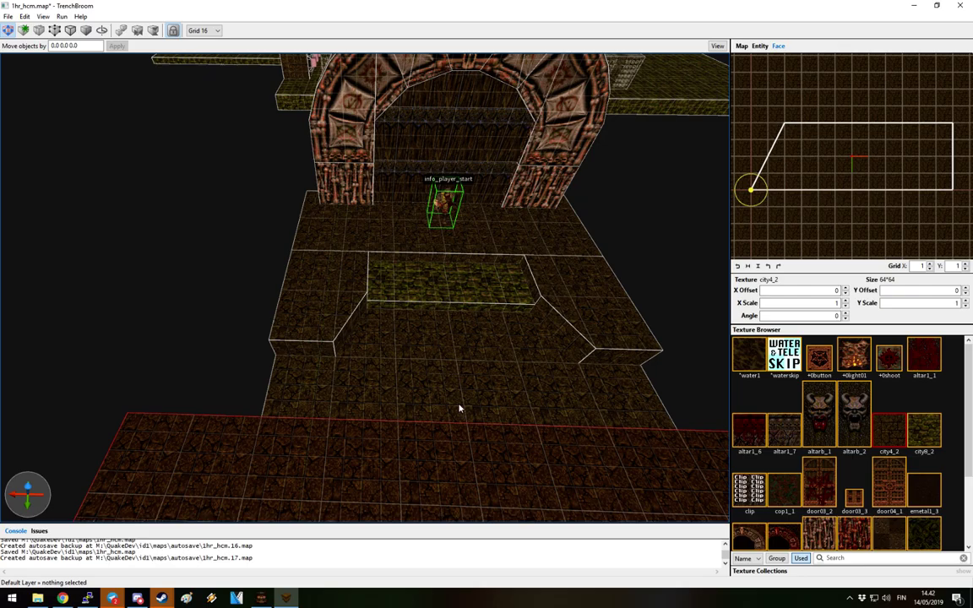
key("Escape")
right_click_drag(580, 356, 471, 347)
scroll(871, 443, "down", 3)
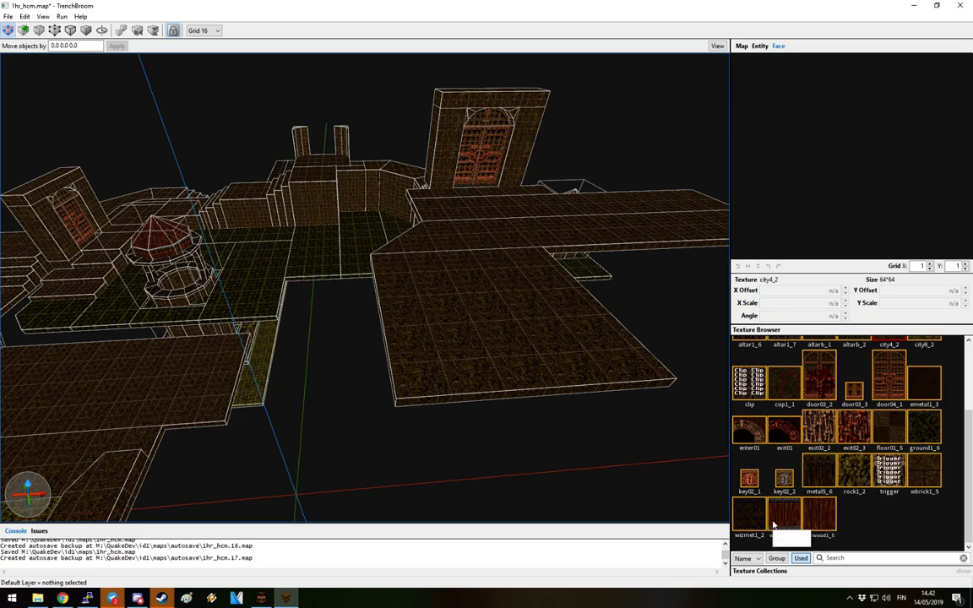
scroll(836, 456, "up", 3)
right_click_drag(580, 387, 365, 316)
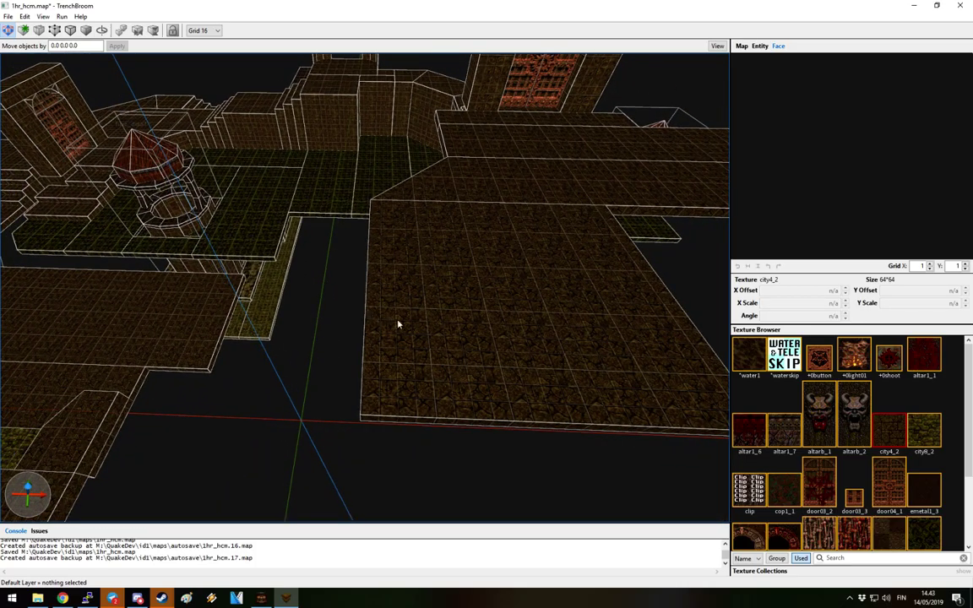
Draw the lowest stair step on the outer corner of the new large platform
left_click(390, 321)
left_click(454, 445)
mouse_move(473, 387)
right_mouse_down()
mouse_move(486, 352)
mouse_move(475, 362)
mouse_move(228, 289)
right_mouse_up()
left_click(225, 286)
mouse_move(235, 293)
left_mouse_down()
mouse_move(575, 330)
mouse_move(403, 336)
left_mouse_up()
mouse_move(434, 330)
right_mouse_down()
mouse_move(441, 328)
mouse_move(414, 343)
mouse_move(395, 311)
mouse_move(365, 324)
mouse_move(317, 316)
mouse_move(345, 261)
mouse_move(417, 322)
mouse_move(448, 332)
mouse_move(419, 296)
right_mouse_up()
key("Escape")
mouse_move(446, 313)
left_mouse_down()
mouse_move(430, 357)
mouse_move(455, 355)
left_mouse_up()
mouse_move(454, 354)
middle_mouse_down()
mouse_move(330, 337)
mouse_move(376, 359)
mouse_move(408, 353)
middle_mouse_up()
key("ctrl+z")
Stack narrower steps on the lowest one, making the uppermost 64 × 128 × 16
mouse_move(445, 343)
left_mouse_down("shift")
mouse_move(471, 347)
mouse_move(348, 363)
mouse_move(350, 348)
left_mouse_up("shift")
left_click_drag(470, 336, 426, 334, "shift")
left_click_drag(284, 362, 288, 335)
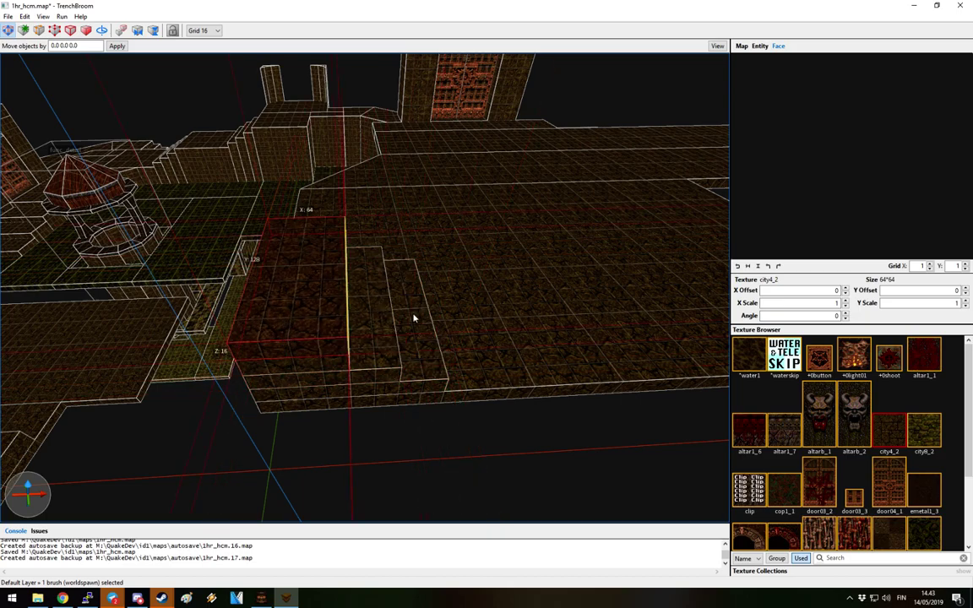
Build a tall landing block next to the stairs along the platform's edge
mouse_move(362, 320)
right_mouse_down()
mouse_move(426, 326)
mouse_move(387, 311)
mouse_move(437, 294)
right_mouse_up()
scroll(437, 294, "up", 5)
scroll(547, 320, "up", 5)
left_click(554, 341)
left_click(556, 346)
mouse_move(557, 346)
right_mouse_down()
mouse_move(423, 331)
mouse_move(304, 270)
mouse_move(276, 270)
mouse_move(469, 324)
mouse_move(411, 305)
right_mouse_up()
left_click_drag(410, 304, 423, 224, "shift")
mouse_move(423, 224)
right_mouse_down()
mouse_move(404, 244)
mouse_move(502, 274)
mouse_move(505, 286)
right_mouse_up()
left_click_drag(505, 286, 508, 356, "shift")
Select the four stair brushes and extend the flight with further steps up to the landing block
mouse_move(484, 396)
left_mouse_down("ctrl")
mouse_move(495, 413)
mouse_move(510, 396)
left_mouse_up("ctrl")
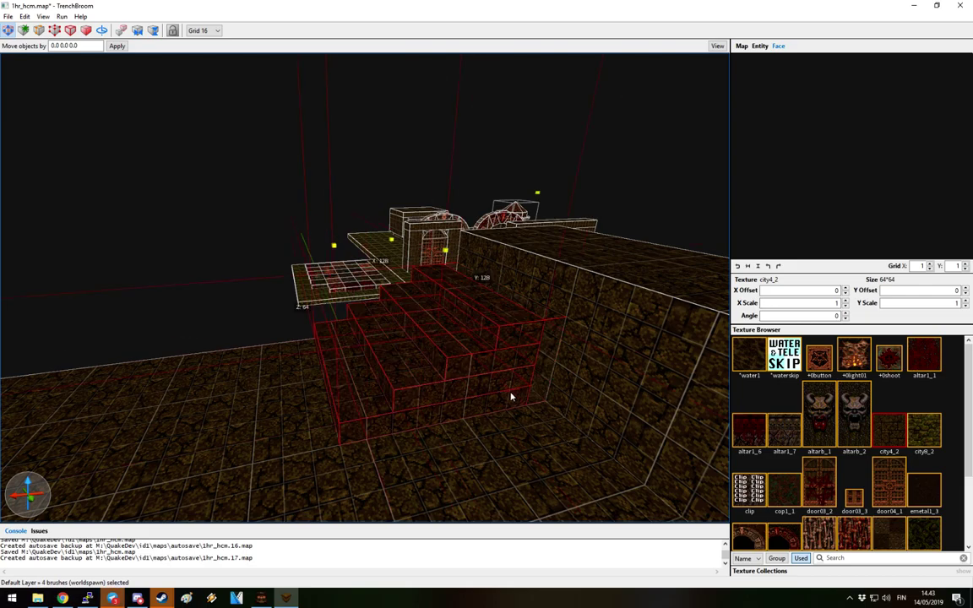
key("Escape")
left_click(498, 311)
mouse_move(499, 311)
left_mouse_down()
mouse_move(467, 308)
mouse_move(436, 270)
mouse_move(505, 309)
left_mouse_up()
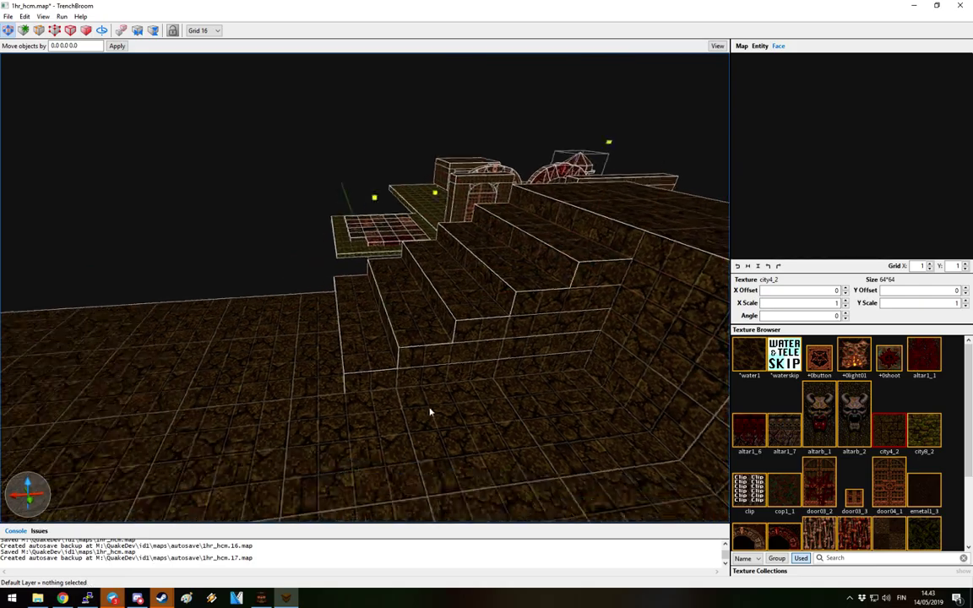
Widen the 112 × 320 × 112 landing block outward from the stairs and adjust its adjoining side
mouse_move(429, 412)
right_mouse_down()
mouse_move(610, 415)
mouse_move(565, 408)
mouse_move(613, 404)
mouse_move(486, 397)
mouse_move(413, 369)
mouse_move(476, 384)
mouse_move(498, 347)
right_mouse_up()
left_click(506, 337)
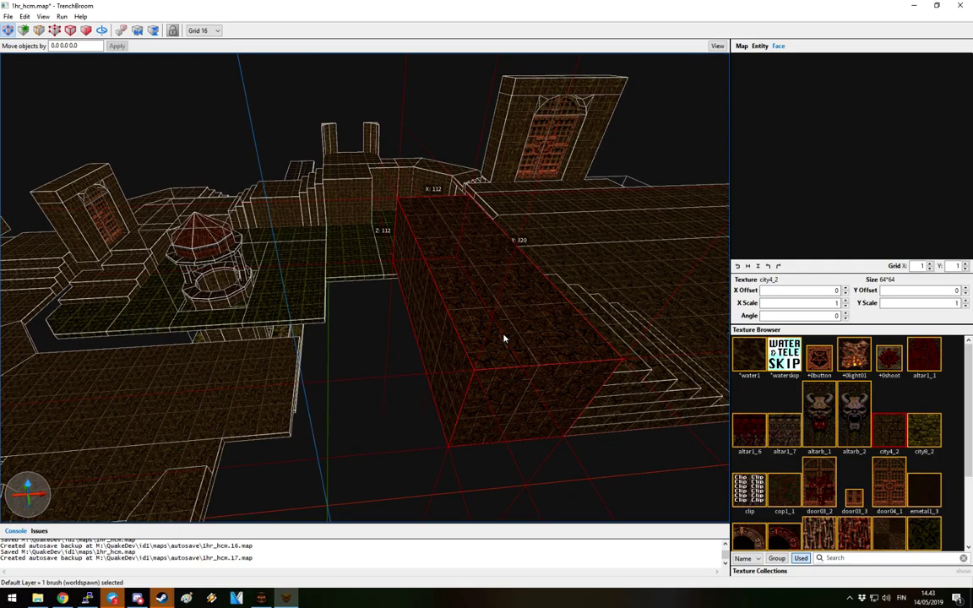
mouse_move(441, 347)
left_mouse_down("shift")
mouse_move(212, 364)
mouse_move(228, 363)
left_mouse_up("shift")
mouse_move(228, 364)
right_mouse_down()
mouse_move(396, 346)
mouse_move(365, 361)
mouse_move(481, 387)
mouse_move(473, 374)
mouse_move(452, 372)
mouse_move(478, 369)
right_mouse_up()
mouse_move(504, 312)
left_mouse_down("shift")
mouse_move(549, 304)
mouse_move(419, 330)
mouse_move(439, 325)
left_mouse_up("shift")
mouse_move(440, 325)
right_mouse_down()
mouse_move(278, 330)
mouse_move(424, 330)
mouse_move(429, 353)
right_mouse_up()
Adjust the ground1_6 floor brushes beside the well
scroll(429, 353, "up", 3)
left_click(382, 321)
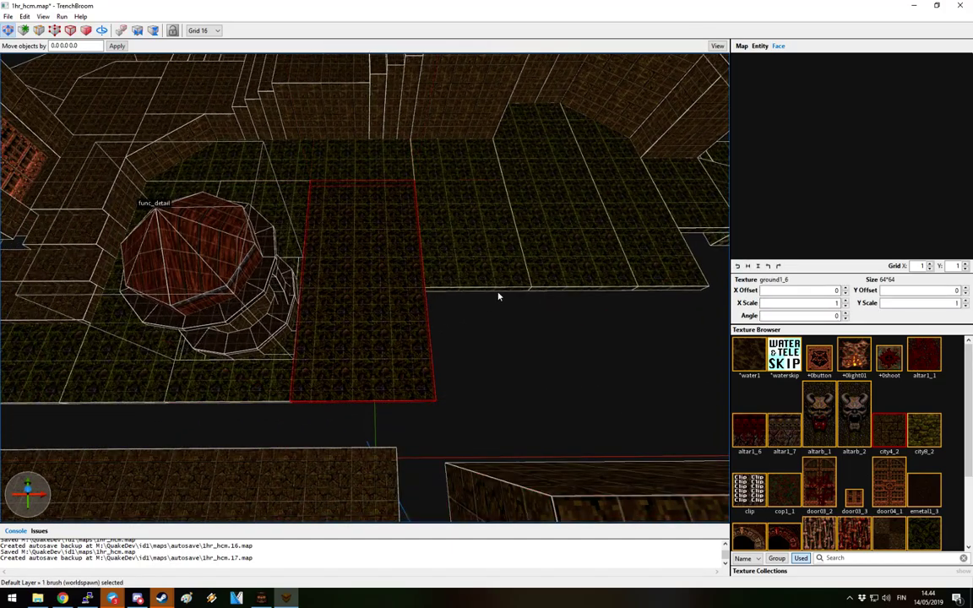
mouse_move(570, 241)
left_mouse_down("shift")
mouse_move(483, 241)
mouse_move(463, 265)
mouse_move(428, 195)
mouse_move(338, 167)
mouse_move(284, 172)
left_mouse_up("shift")
left_click(463, 266)
left_click(384, 324)
Extrude a 256 × 256 × 112 block from the landing toward the grassy platform
mouse_move(384, 323)
right_mouse_down()
mouse_move(551, 315)
mouse_move(407, 307)
mouse_move(500, 272)
mouse_move(502, 328)
mouse_move(506, 269)
mouse_move(505, 302)
mouse_move(352, 275)
right_mouse_up()
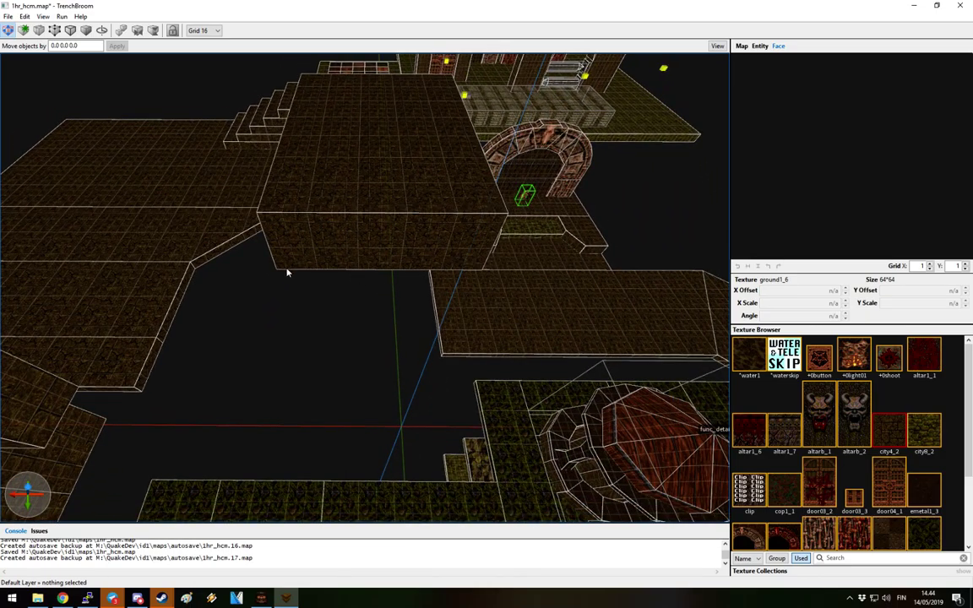
right_click_drag(285, 272, 326, 271)
mouse_move(326, 271)
left_mouse_down()
mouse_move(406, 348)
mouse_move(419, 388)
mouse_move(395, 341)
mouse_move(396, 284)
mouse_move(352, 393)
mouse_move(349, 435)
left_mouse_up()
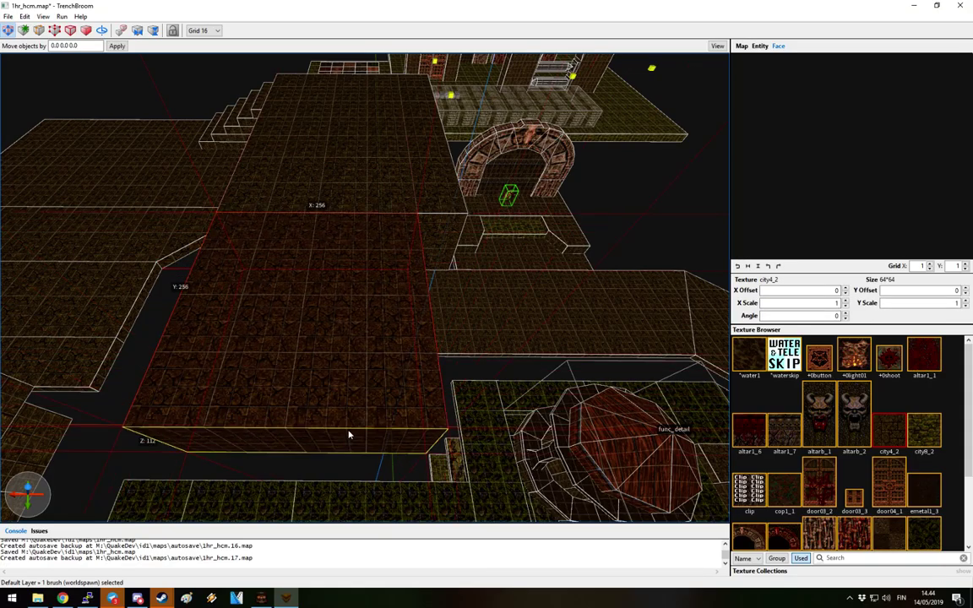
mouse_move(380, 402)
right_mouse_down()
mouse_move(184, 316)
mouse_move(368, 373)
mouse_move(415, 369)
right_mouse_up()
key("Escape")
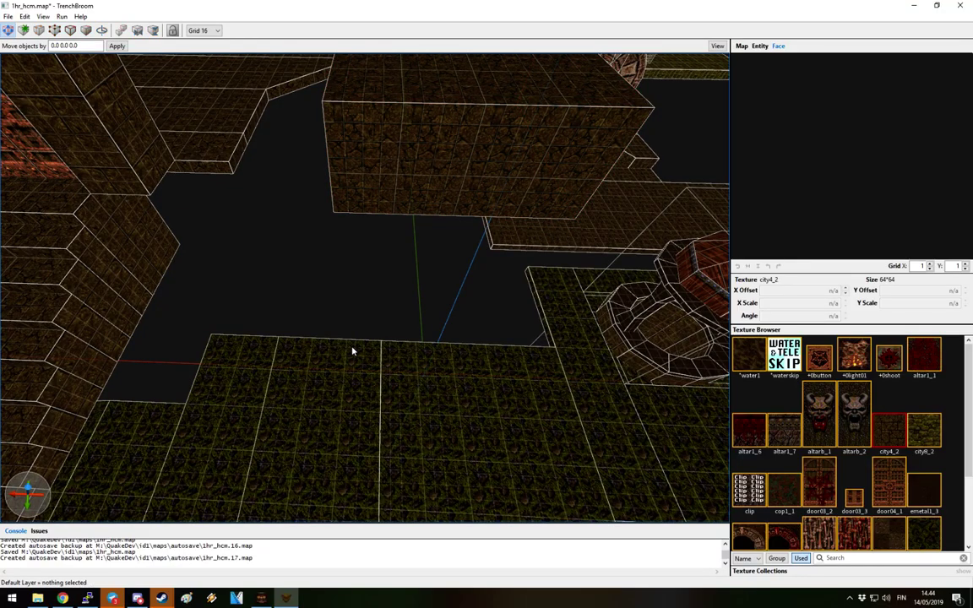
Extend the block down to the grassy floor and clip its outer corners so its end is rounded
mouse_move(353, 351)
left_mouse_down()
mouse_move(434, 417)
mouse_move(404, 428)
mouse_move(415, 156)
mouse_move(476, 289)
left_mouse_up()
mouse_move(476, 289)
right_mouse_down()
mouse_move(334, 289)
mouse_move(337, 273)
mouse_move(423, 282)
mouse_move(387, 354)
mouse_move(269, 385)
mouse_move(396, 349)
mouse_move(426, 317)
mouse_move(437, 350)
mouse_move(431, 306)
mouse_move(430, 322)
right_mouse_up()
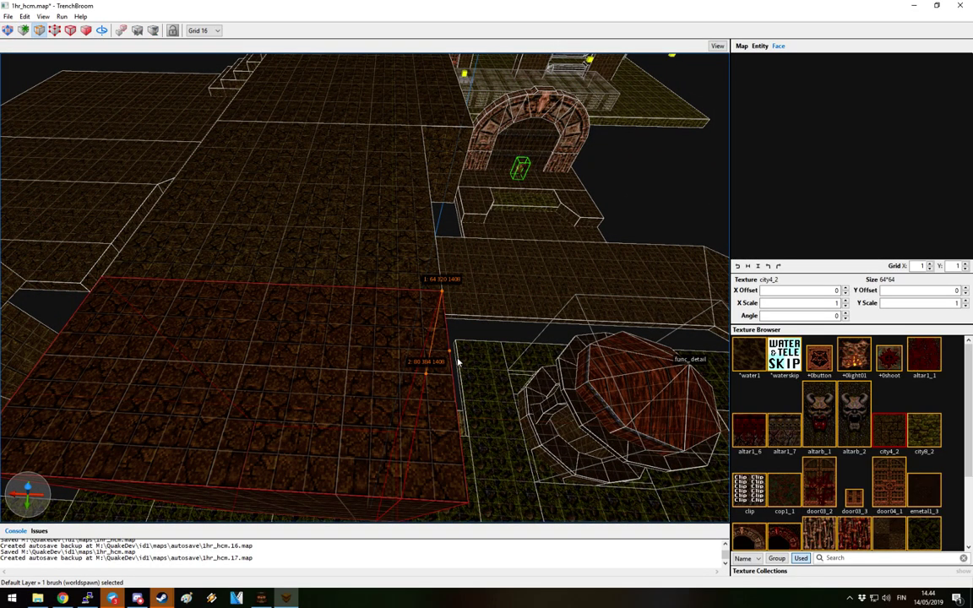
key("Return")
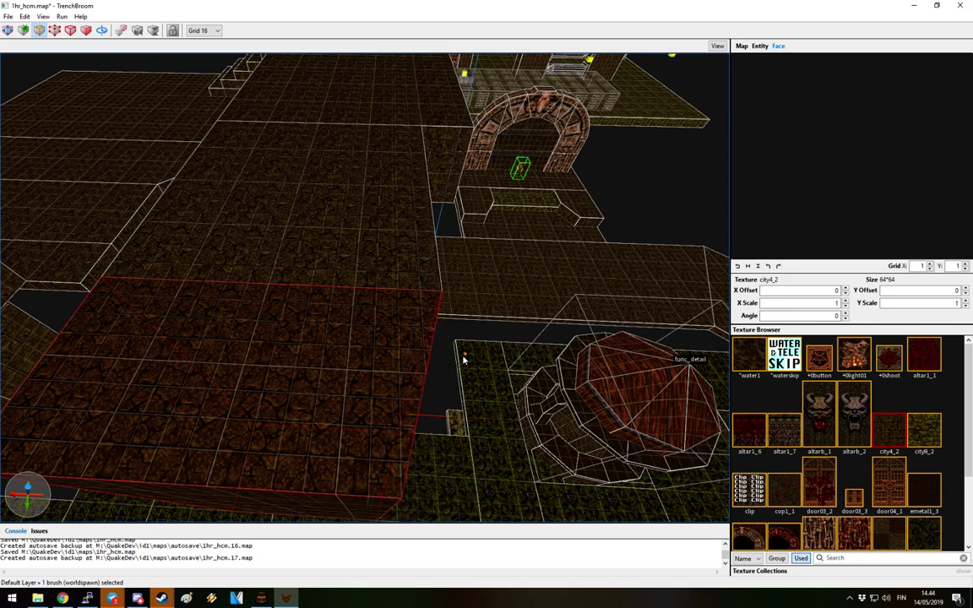
key("Return")
left_click_drag(230, 488, 202, 482)
left_click(98, 445)
key("Return")
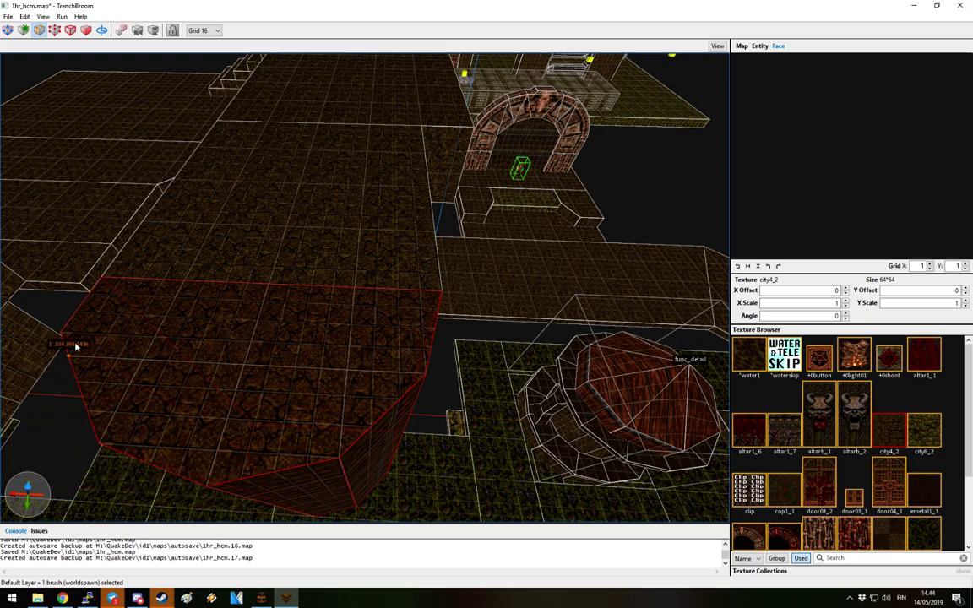
key("Escape")
mouse_move(297, 362)
right_mouse_down()
mouse_move(263, 352)
mouse_move(399, 346)
mouse_move(278, 337)
right_mouse_up()
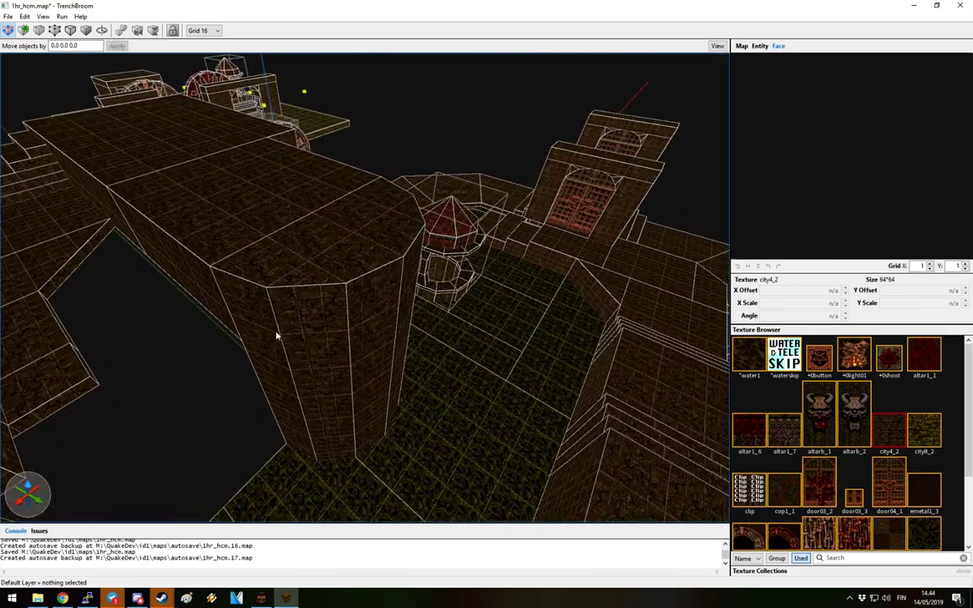
Apply the wbrick1_5 texture to the side faces of the rounded block
left_click(347, 322)
mouse_move(347, 322)
right_mouse_down()
mouse_move(430, 251)
mouse_move(382, 279)
mouse_move(377, 268)
right_mouse_up()
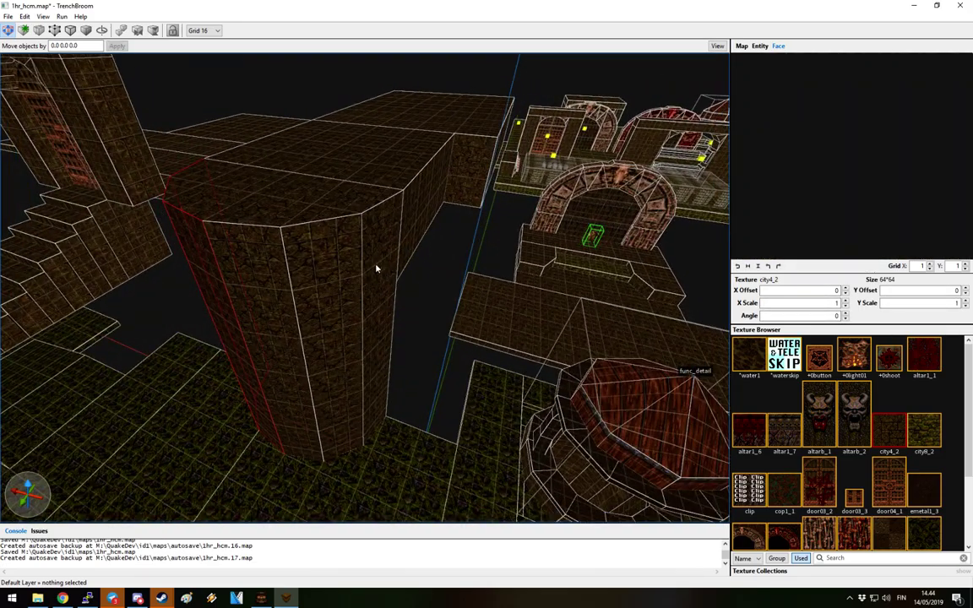
scroll(885, 473, "down", 3)
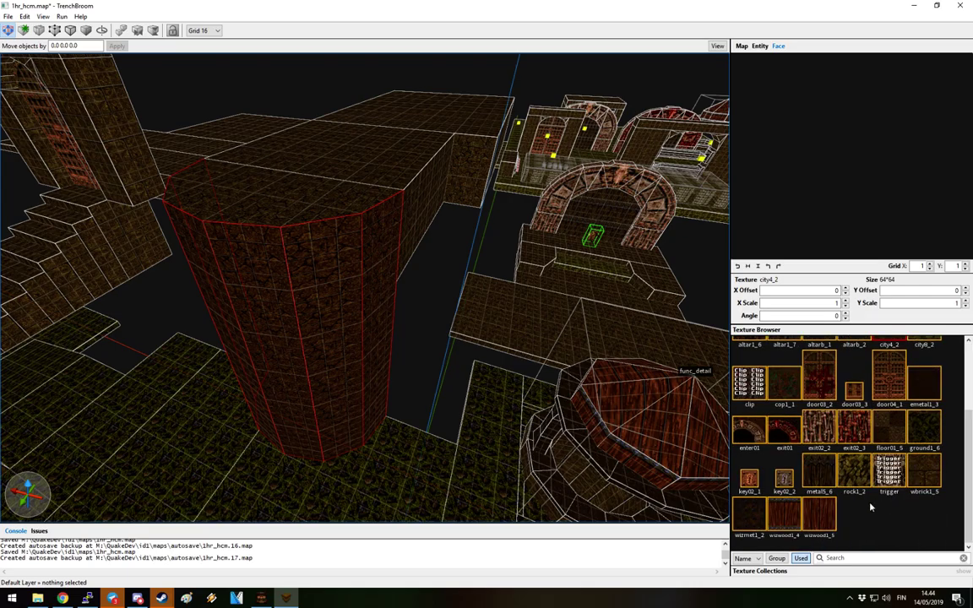
left_click(923, 490)
Add a wbrick1_5 supporting wall beneath the end of the raised walkway
right_click_drag(529, 317, 747, 384)
scroll(445, 387, "down", 10)
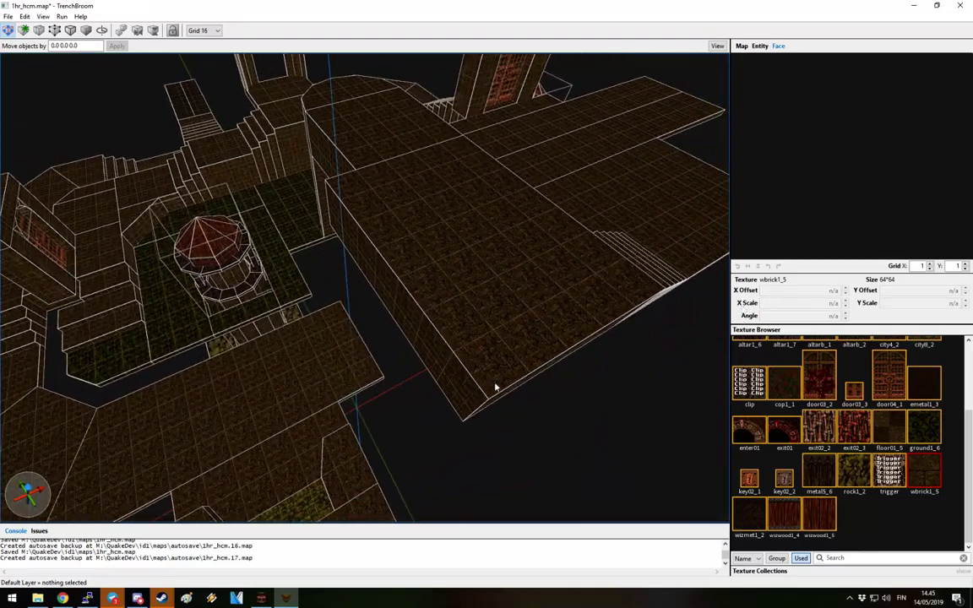
mouse_move(415, 399)
right_mouse_down()
mouse_move(428, 392)
mouse_move(408, 392)
mouse_move(465, 379)
mouse_move(463, 354)
mouse_move(381, 311)
mouse_move(320, 317)
mouse_move(445, 304)
mouse_move(529, 321)
mouse_move(413, 315)
mouse_move(703, 317)
mouse_move(315, 301)
mouse_move(380, 320)
mouse_move(447, 377)
mouse_move(322, 339)
mouse_move(235, 335)
mouse_move(343, 430)
right_mouse_up()
left_click(316, 302)
mouse_move(343, 430)
left_mouse_down("shift")
mouse_move(343, 174)
mouse_move(528, 255)
left_mouse_up("shift")
scroll(482, 241, "up", 4)
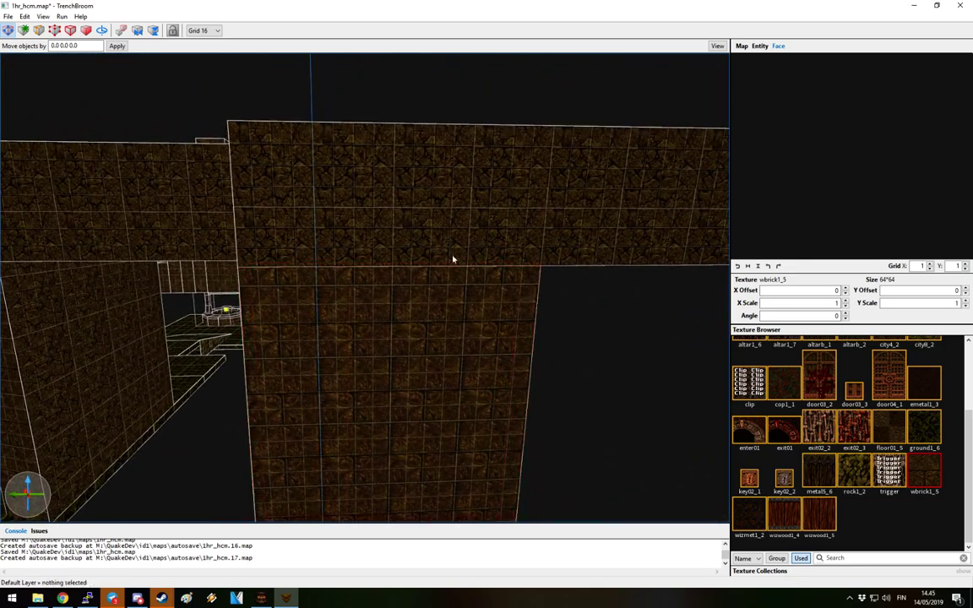
Apply wbrick1_5 to the raised walkway's outer side and to the side faces of the stairs leading up to it
left_click(428, 221, "shift")
left_click(925, 469)
right_click_drag(541, 316, 338, 339)
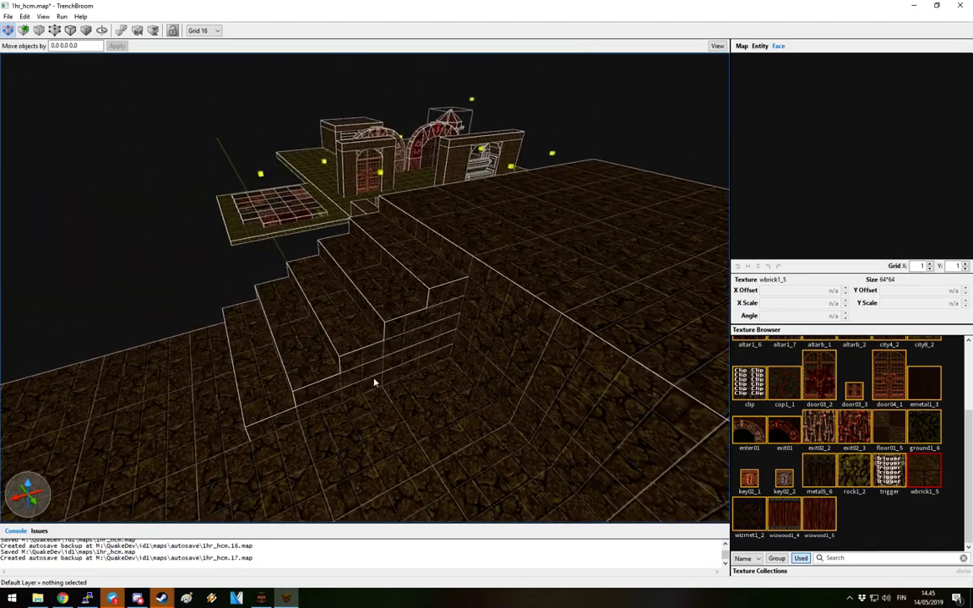
left_click(384, 361, "shift")
mouse_move(517, 322)
right_mouse_down()
mouse_move(460, 342)
mouse_move(519, 336)
right_mouse_up()
left_click(924, 473)
Adjust the side face of the 448 × 112 landing block at the top of the stairs
mouse_move(456, 338)
right_mouse_down()
mouse_move(406, 305)
mouse_move(459, 319)
mouse_move(327, 319)
mouse_move(358, 326)
mouse_move(573, 220)
mouse_move(522, 317)
right_mouse_up()
key("Escape")
left_click(521, 317)
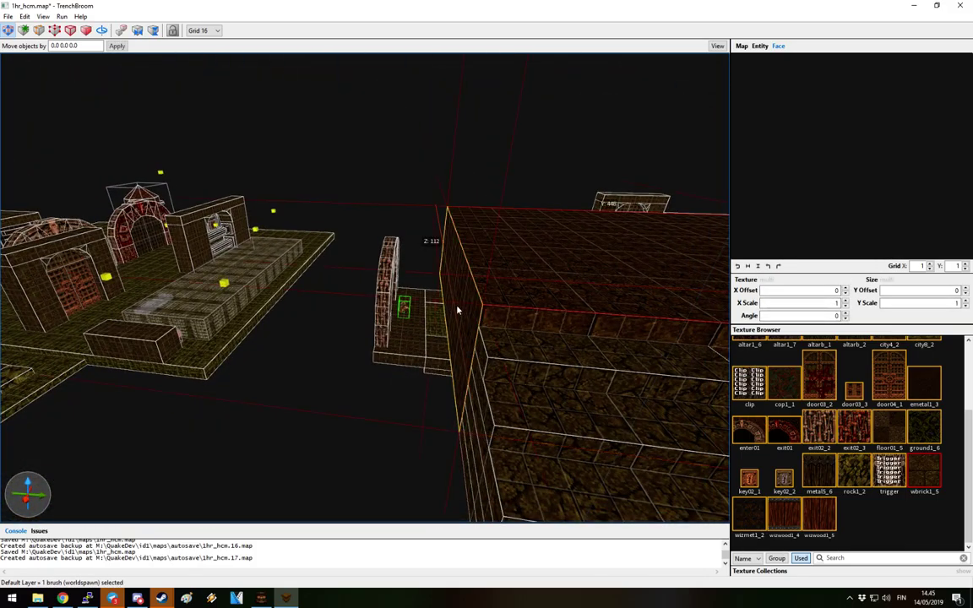
mouse_move(456, 311)
left_mouse_down("shift")
mouse_move(608, 319)
mouse_move(631, 337)
mouse_move(475, 328)
left_mouse_up("shift")
key("Escape")
mouse_move(475, 327)
right_mouse_down()
mouse_move(468, 280)
mouse_move(477, 329)
right_mouse_up()
Apply the city4_2 texture to the front face of the top stair step
left_click(321, 331, "shift")
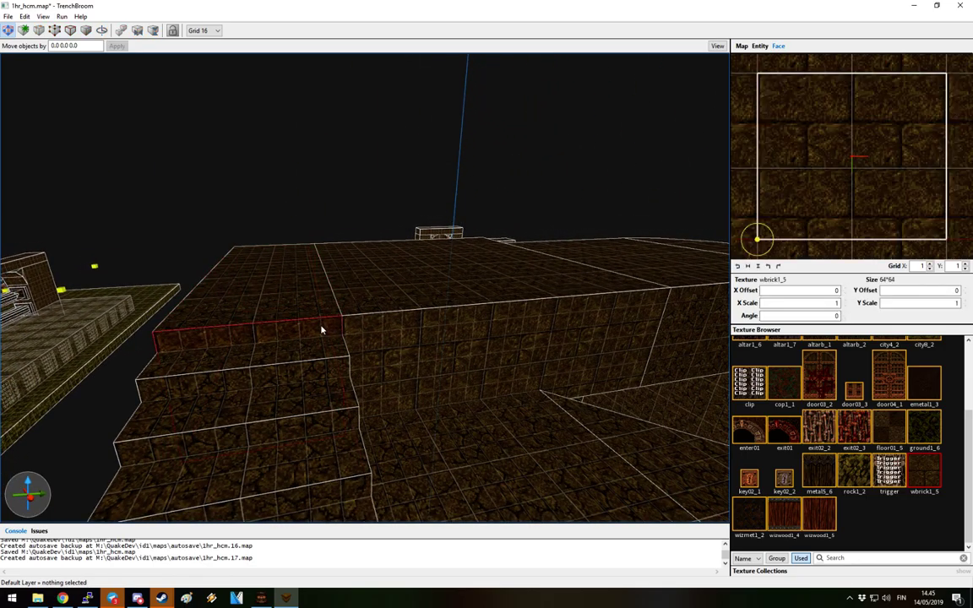
scroll(843, 486, "up", 3)
left_click(889, 431)
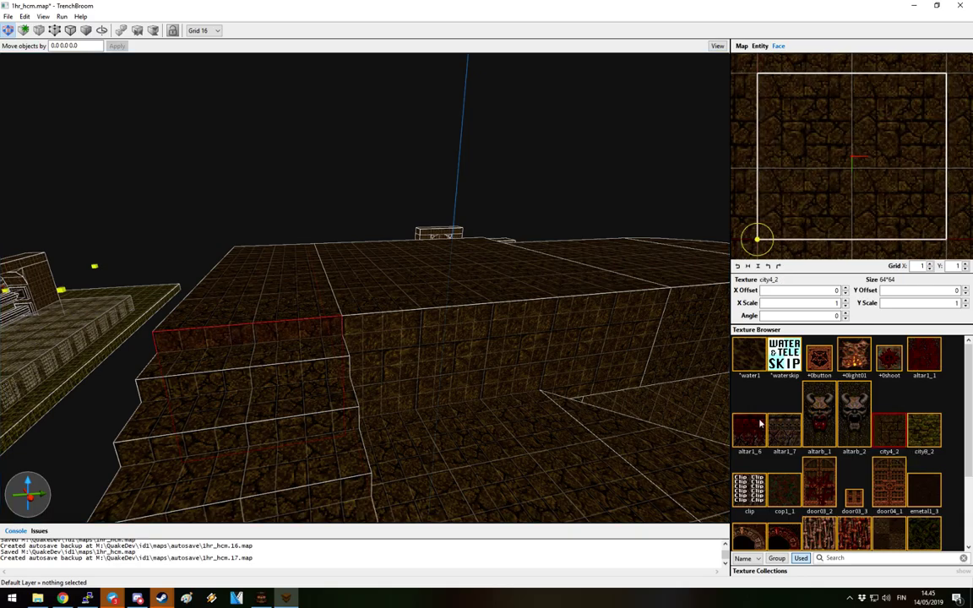
Adjust the platform and floor brushes along the side of the raised walkway
right_click_drag(540, 363, 518, 382)
mouse_move(572, 461)
right_mouse_down()
mouse_move(652, 452)
mouse_move(401, 387)
mouse_move(545, 395)
mouse_move(631, 265)
mouse_move(632, 278)
mouse_move(308, 402)
right_mouse_up()
mouse_move(308, 402)
left_mouse_down()
mouse_move(366, 352)
mouse_move(377, 219)
mouse_move(408, 166)
left_mouse_up()
mouse_move(409, 166)
right_mouse_down()
mouse_move(397, 169)
mouse_move(387, 119)
mouse_move(534, 311)
mouse_move(281, 293)
mouse_move(382, 337)
mouse_move(365, 313)
right_mouse_up()
mouse_move(366, 314)
left_mouse_down("shift")
mouse_move(367, 333)
mouse_move(274, 193)
mouse_move(281, 230)
left_mouse_up("shift")
right_click_drag(280, 231, 323, 426)
mouse_move(393, 341)
right_mouse_down()
mouse_move(358, 337)
mouse_move(244, 274)
right_mouse_up()
left_click(250, 269)
right_click_drag(407, 230, 489, 269)
left_click(439, 224)
right_click_drag(429, 277, 387, 349)
key("Escape")
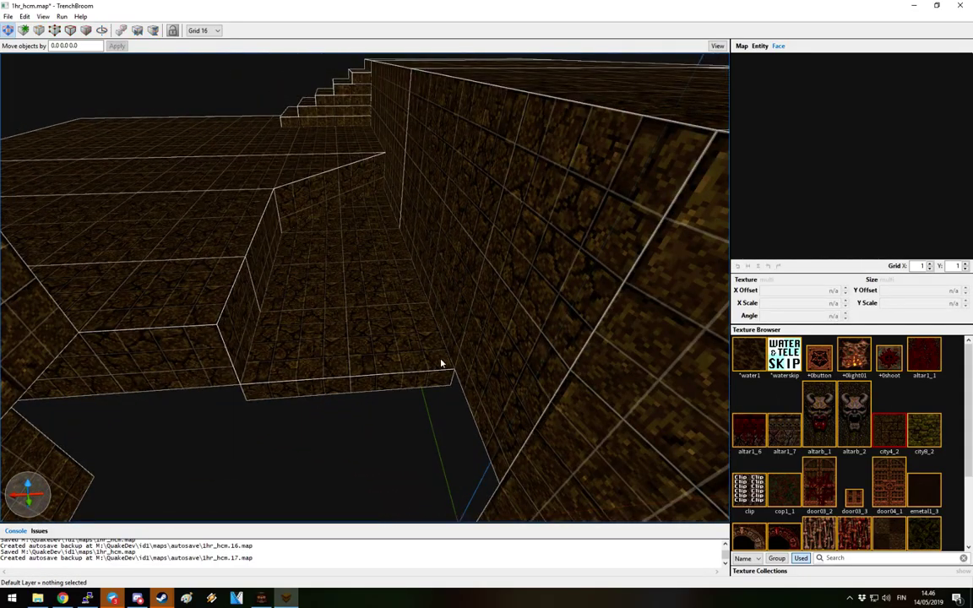
Fill the sunken channel beside the raised walkway with a water brush, using *waterskip with *water1 on its top face
left_click(368, 317)
mouse_move(368, 317)
right_mouse_down()
mouse_move(356, 242)
mouse_move(394, 276)
right_mouse_up()
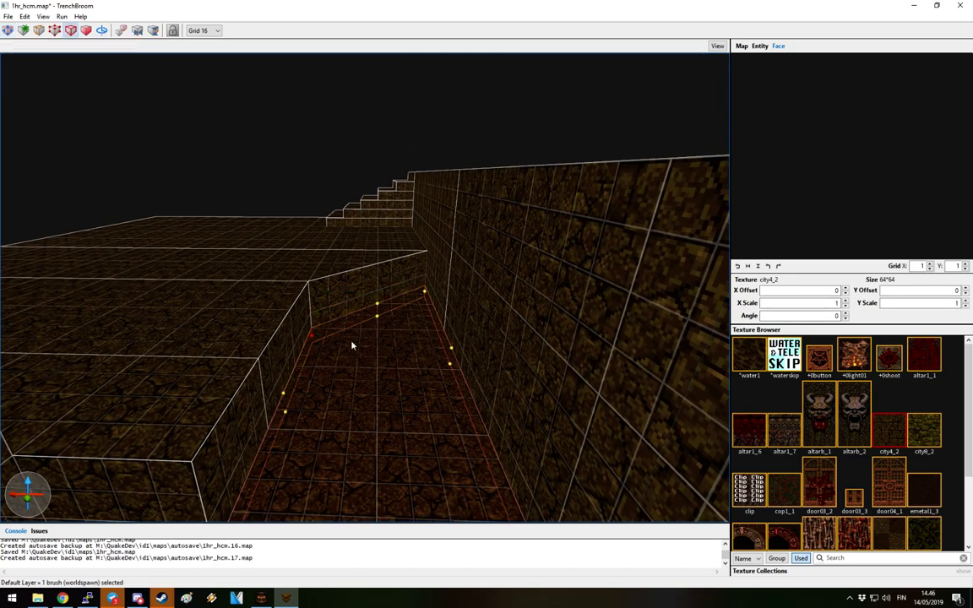
right_click_drag(343, 341, 375, 398)
key("v")
mouse_move(375, 398)
left_mouse_down("shift")
mouse_move(392, 456)
mouse_move(395, 424)
left_mouse_up("shift")
left_click(784, 355)
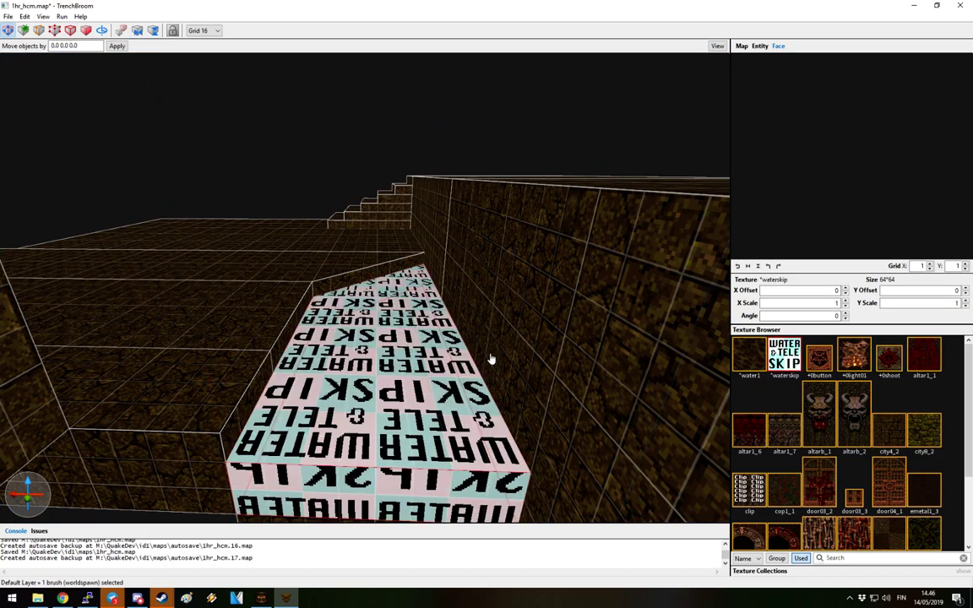
right_click_drag(496, 358, 427, 375)
key("Escape")
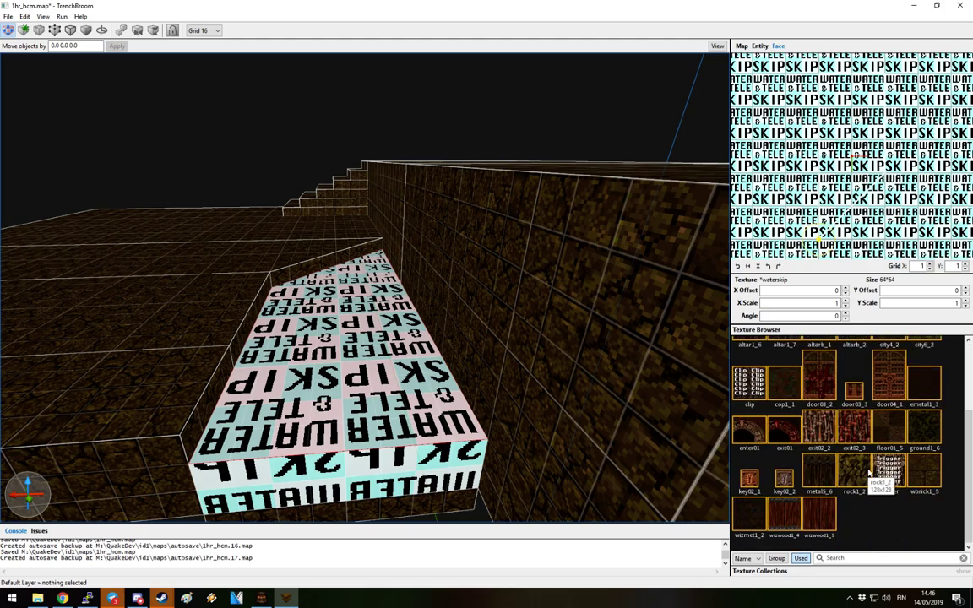
mouse_move(472, 354)
right_mouse_down()
mouse_move(482, 402)
mouse_move(430, 354)
mouse_move(269, 360)
mouse_move(532, 429)
mouse_move(369, 453)
mouse_move(311, 441)
mouse_move(458, 448)
mouse_move(376, 371)
mouse_move(413, 369)
mouse_move(457, 256)
right_mouse_up()
Shorten the platform brushes near the well and resize the lower platform to 448 units along X
left_click(456, 256)
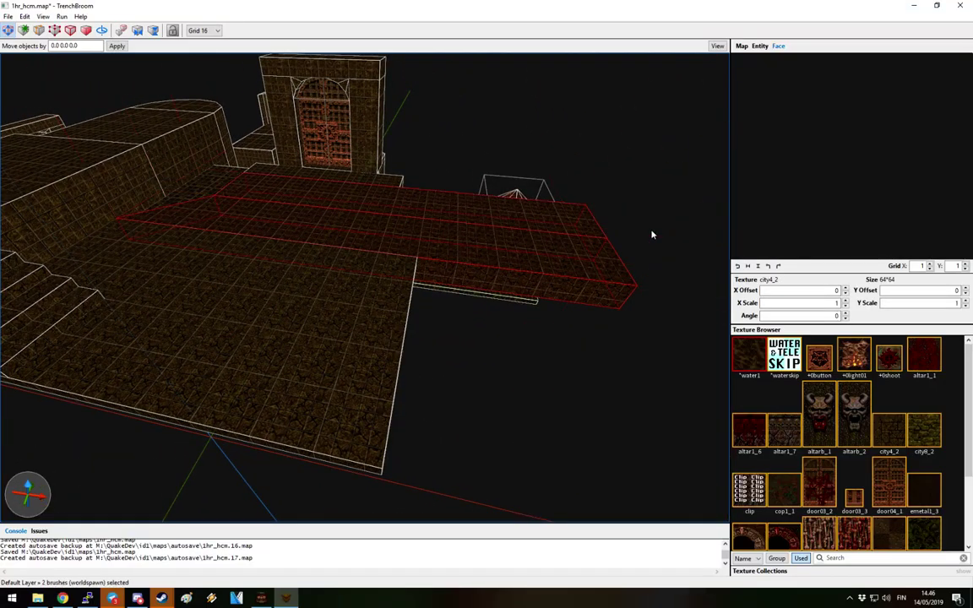
left_click(452, 308)
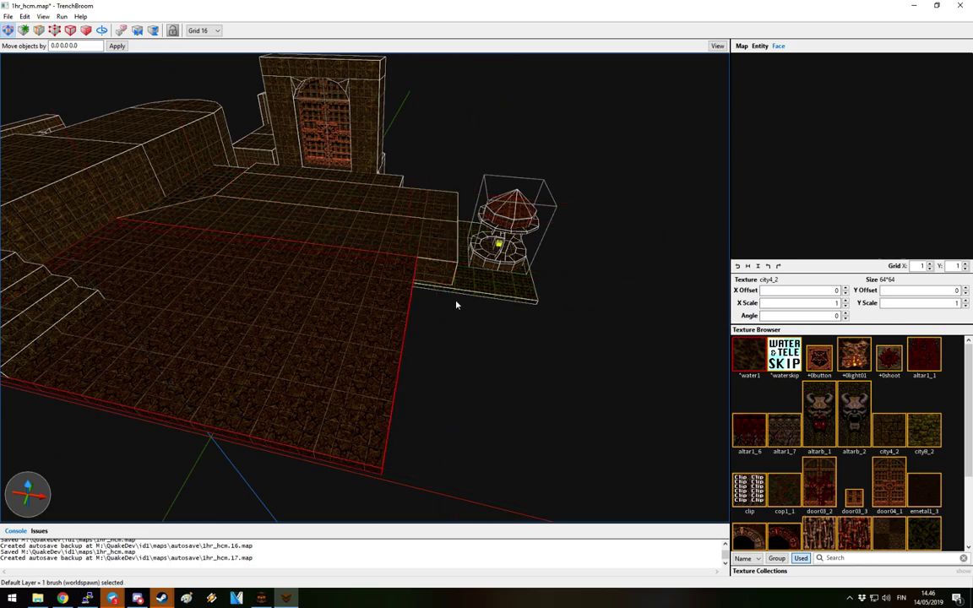
left_click_drag(489, 297, 365, 294)
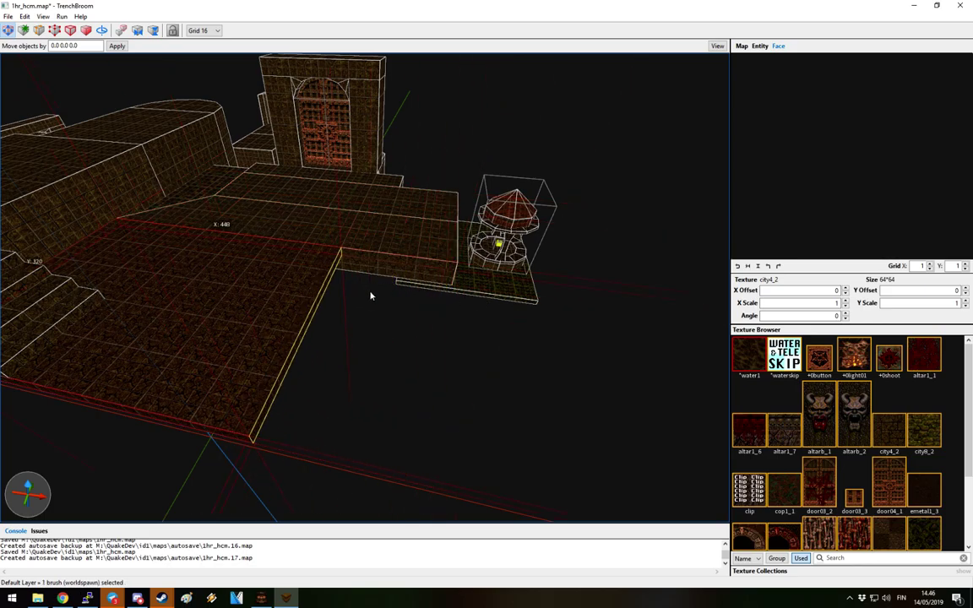
scroll(375, 295, "up", 10)
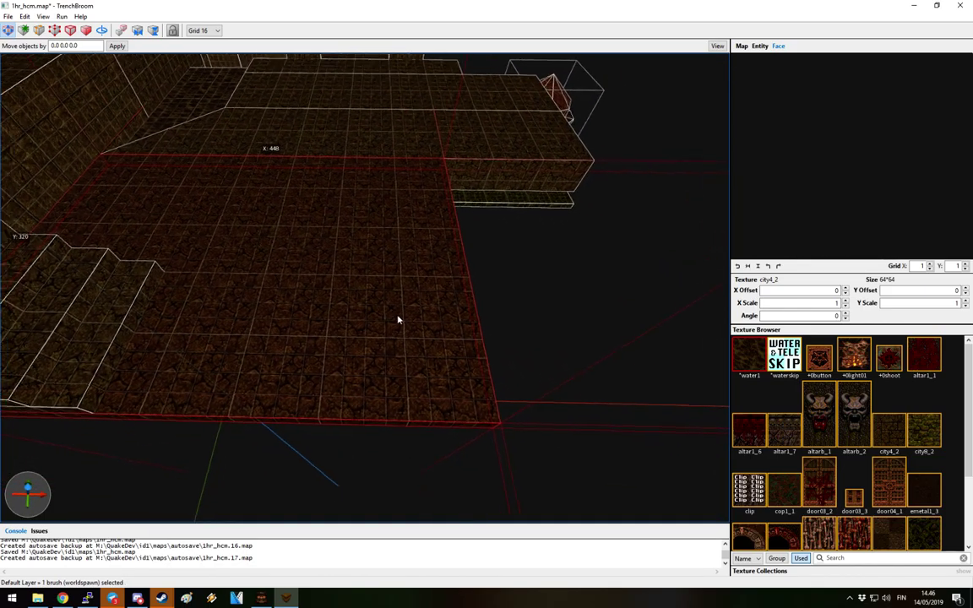
mouse_move(392, 319)
right_mouse_down()
mouse_move(320, 314)
mouse_move(321, 342)
mouse_move(354, 278)
mouse_move(319, 240)
mouse_move(397, 279)
right_mouse_up()
key("Escape")
Draw a 256 × 320 × 16 city4_2 floor brush in the gap beside the shortened platform
mouse_move(591, 322)
right_mouse_down()
mouse_move(365, 215)
mouse_move(350, 211)
mouse_move(330, 224)
right_mouse_up()
mouse_move(330, 224)
left_mouse_down()
mouse_move(391, 300)
mouse_move(437, 440)
mouse_move(420, 446)
left_mouse_up()
left_click_drag(397, 321, 397, 326)
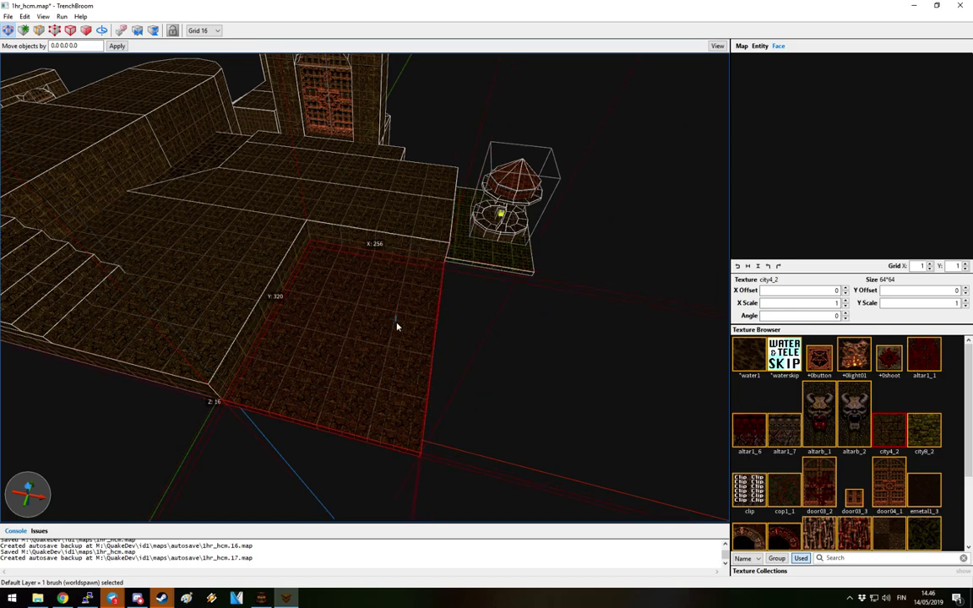
Texture the water brush over the new floor with *waterskip and apply *water1 to its top face
left_click(784, 355)
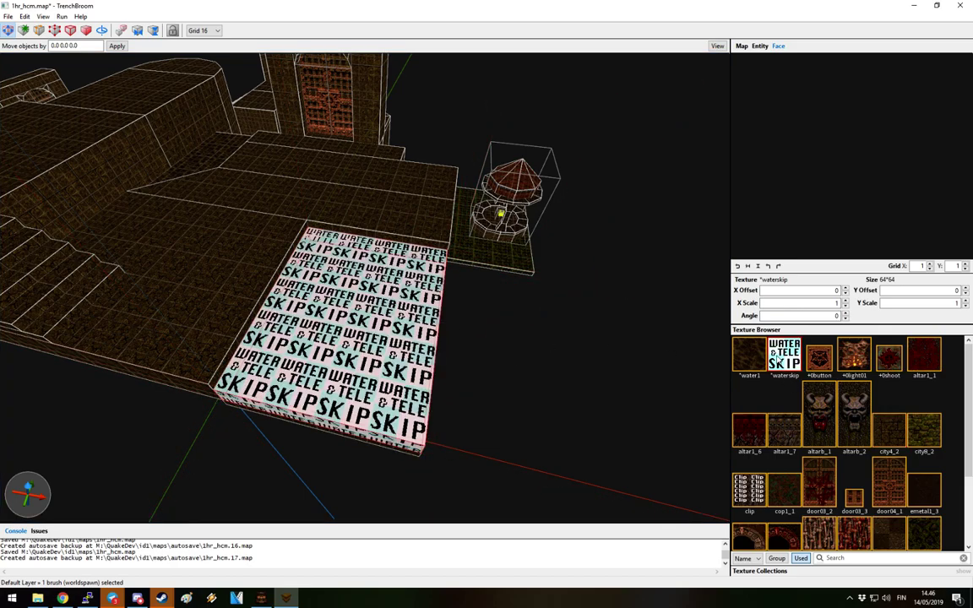
left_click(355, 321, "shift")
left_click(749, 354)
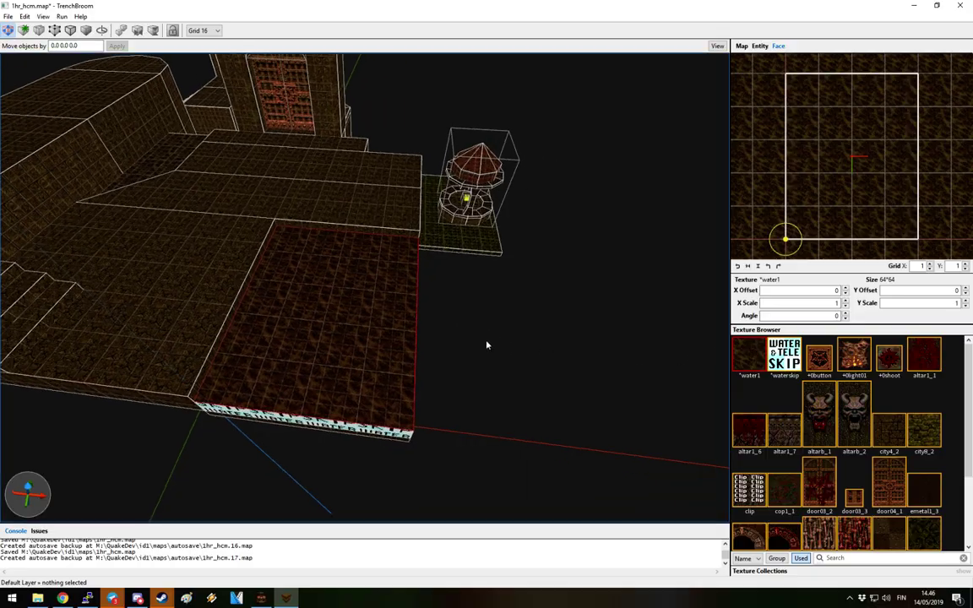
left_click(465, 344)
Draw a square plate brush in the emetal1_3 texture on top of the rounded landing
right_click_drag(465, 344, 456, 372)
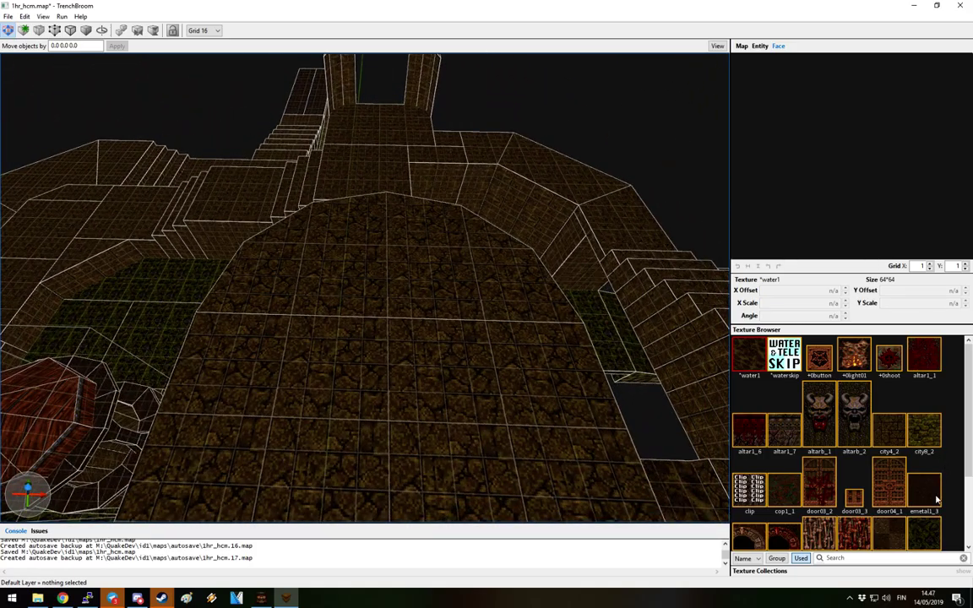
right_click_drag(489, 323, 332, 262)
mouse_move(314, 236)
left_mouse_down()
mouse_move(396, 293)
mouse_move(452, 361)
left_mouse_up()
Set wait to -1 on both func_door halves above the steps and open their spawnflags
left_click(759, 45)
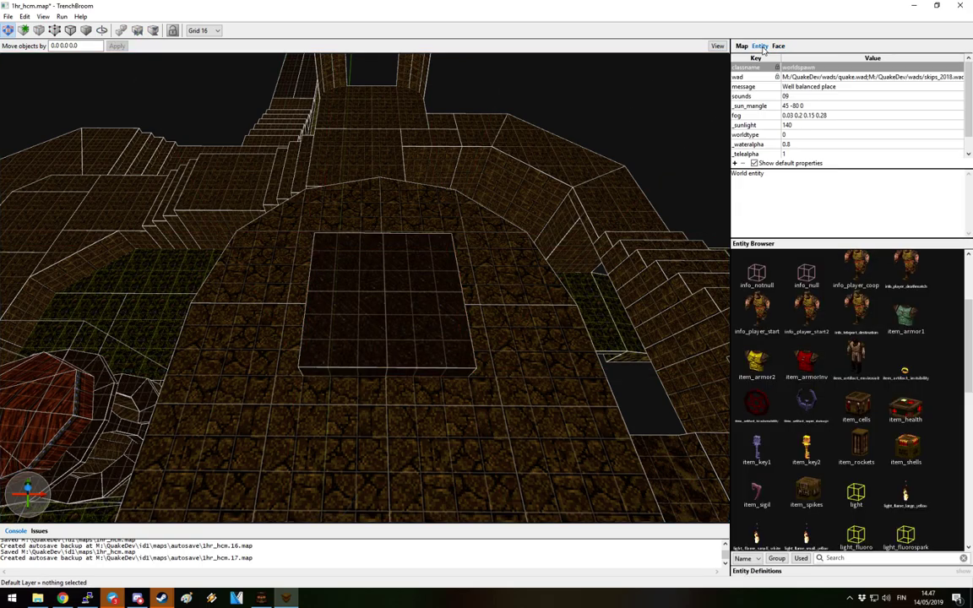
scroll(787, 329, "down", 10)
scroll(871, 371, "up", 8)
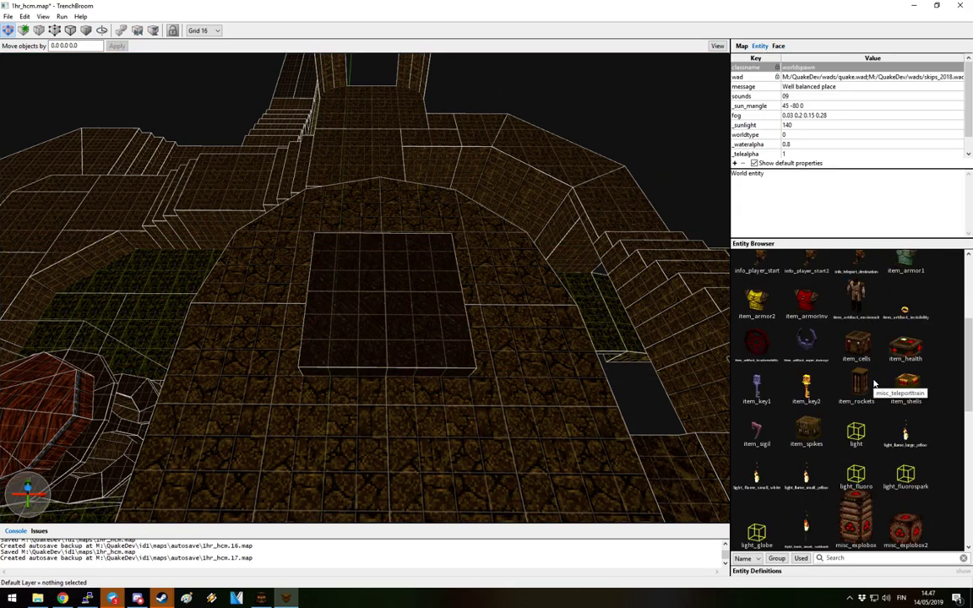
left_click_drag(629, 435, 385, 311)
mouse_move(446, 363)
right_mouse_down()
mouse_move(567, 281)
mouse_move(627, 289)
mouse_move(467, 253)
right_mouse_up()
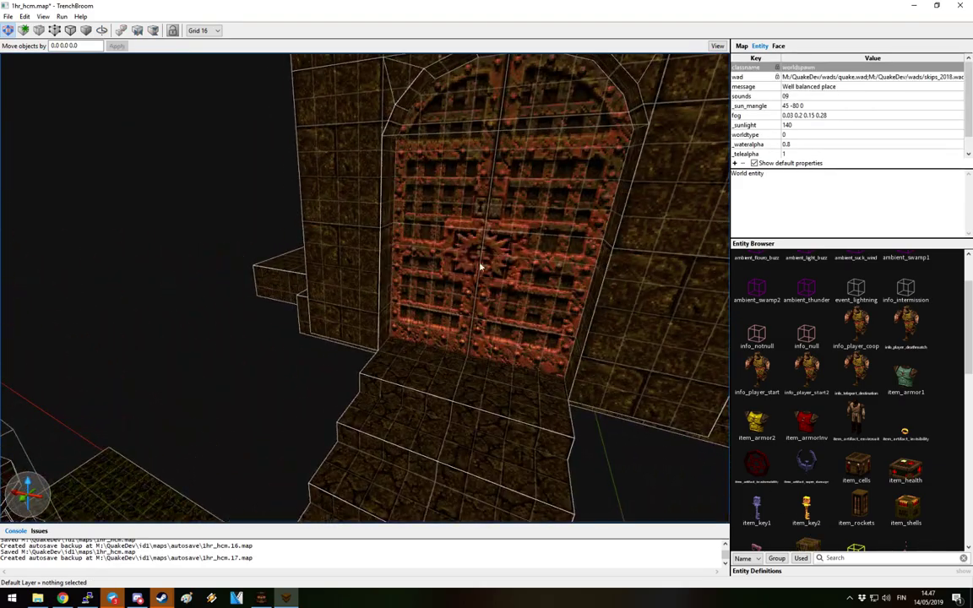
left_click(465, 252)
left_click(531, 250, "ctrl")
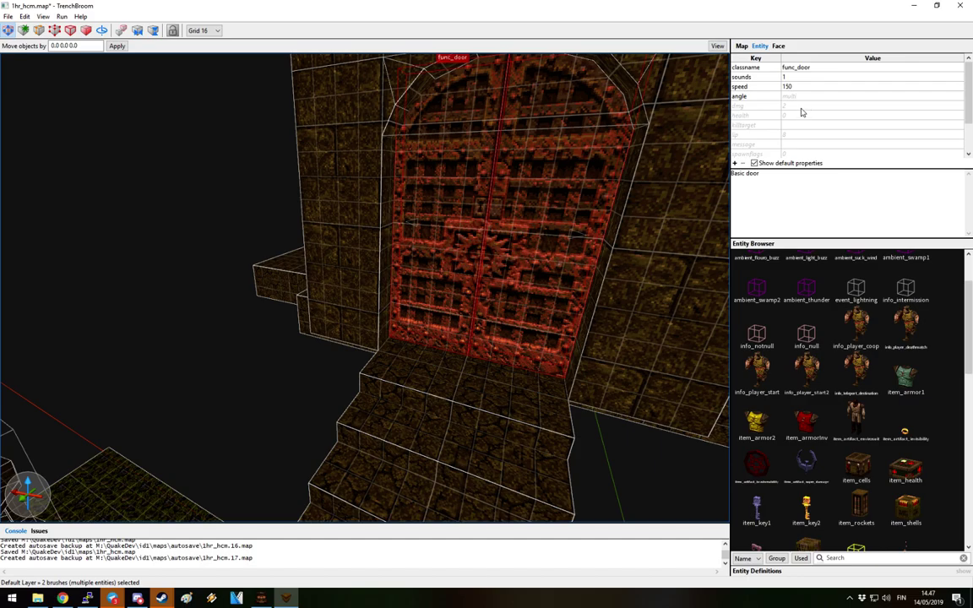
scroll(803, 144, "down", 2)
double_click(803, 144)
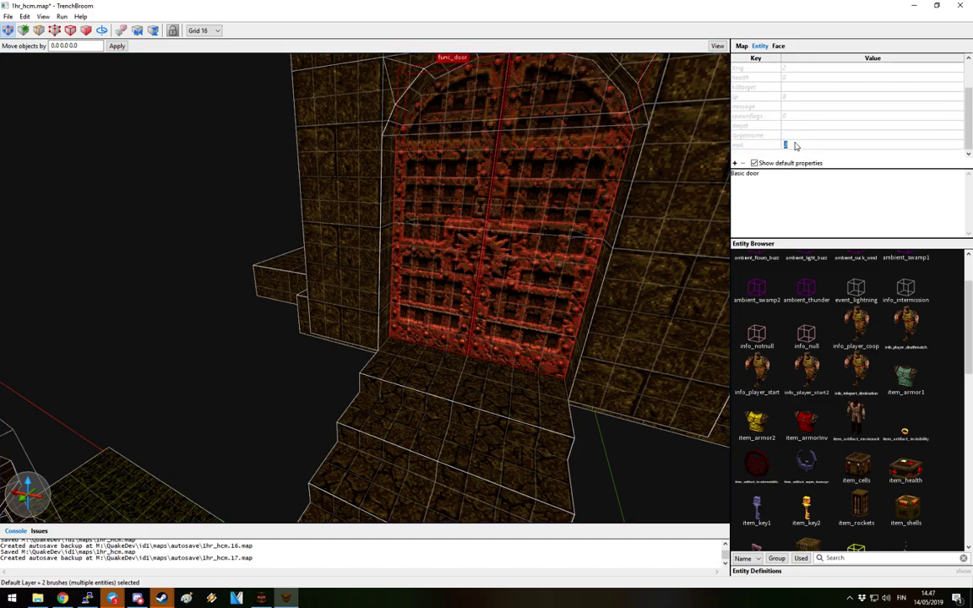
scroll(798, 140, "up", 2)
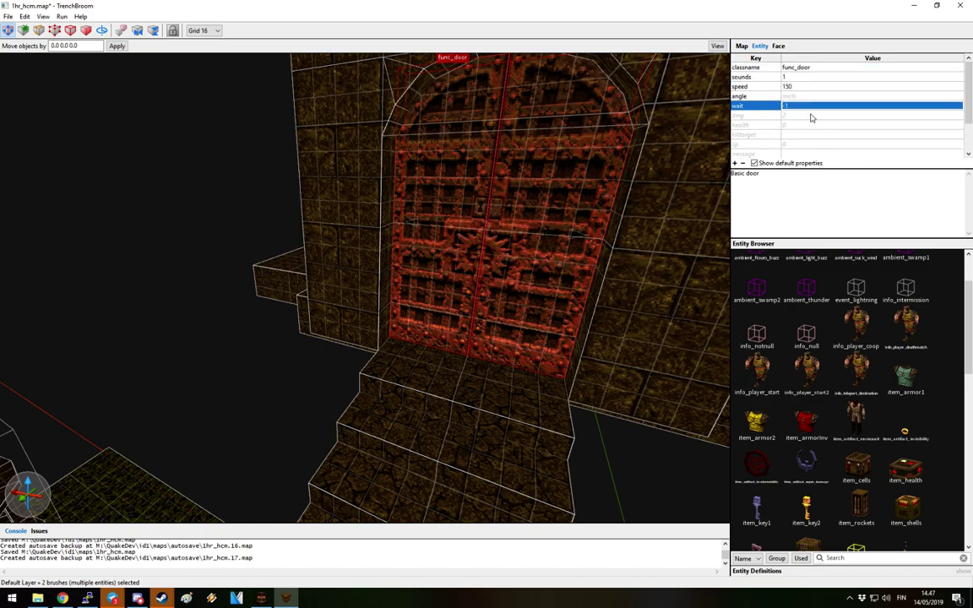
scroll(801, 144, "down", 2)
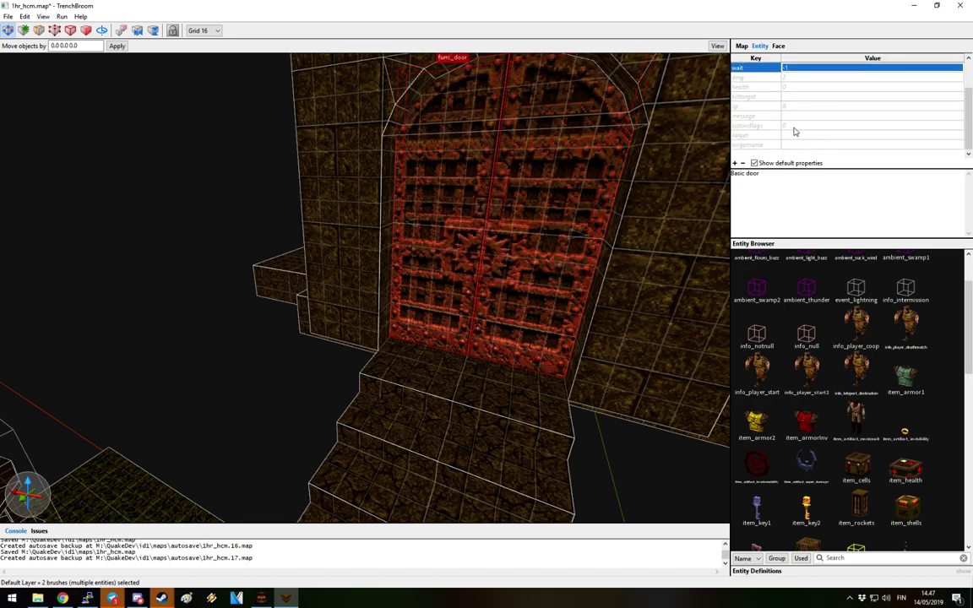
left_click(795, 127)
Select both halves of the other double door and enable Gold Key required
right_click_drag(591, 254, 448, 311)
key("Escape")
left_click(432, 284)
left_click(402, 311, "ctrl")
left_click(770, 197)
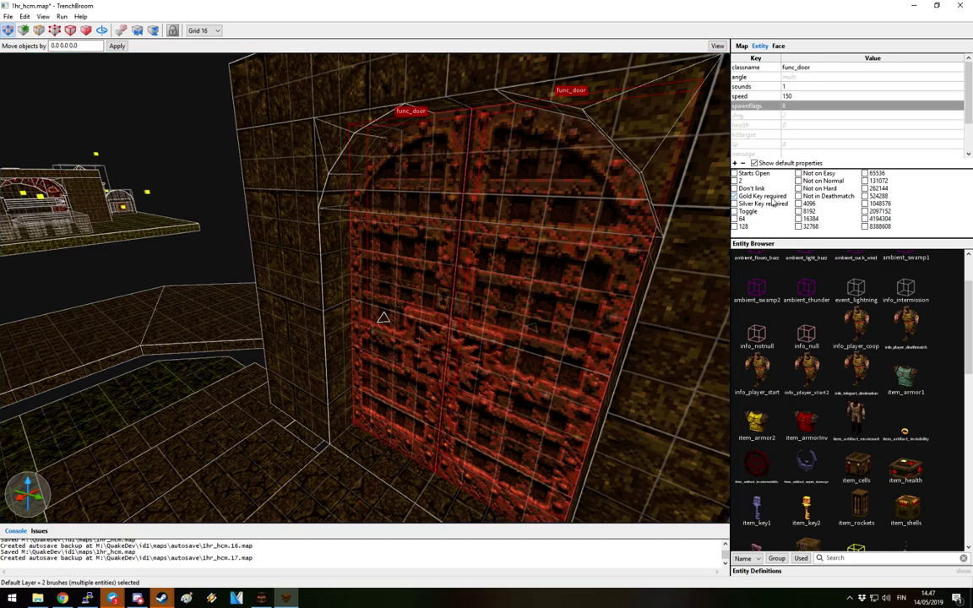
Set the gold-key door halves' wait to -1 and their target to otherdoor
scroll(763, 118, "down", 2)
left_click(799, 146)
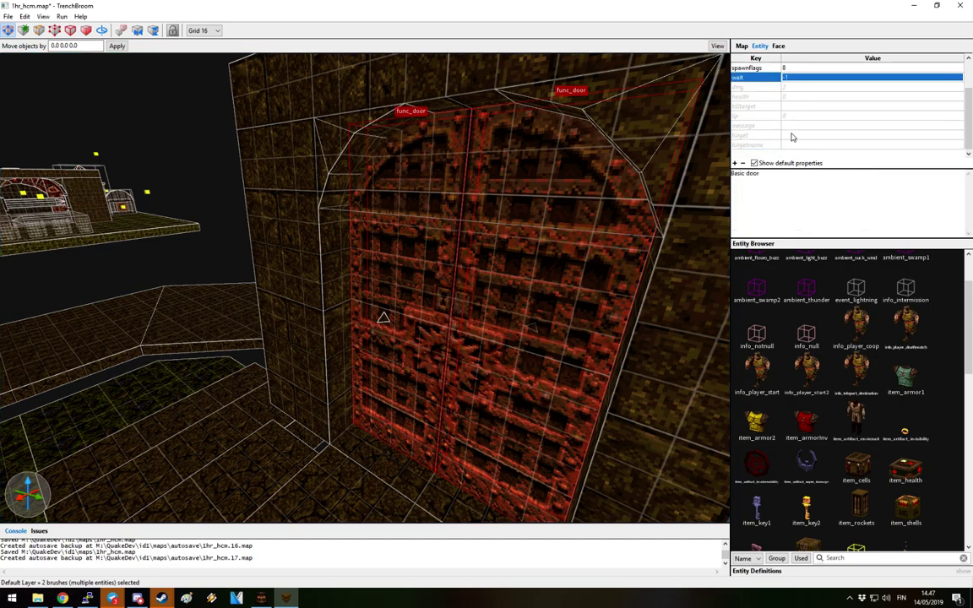
double_click(812, 138)
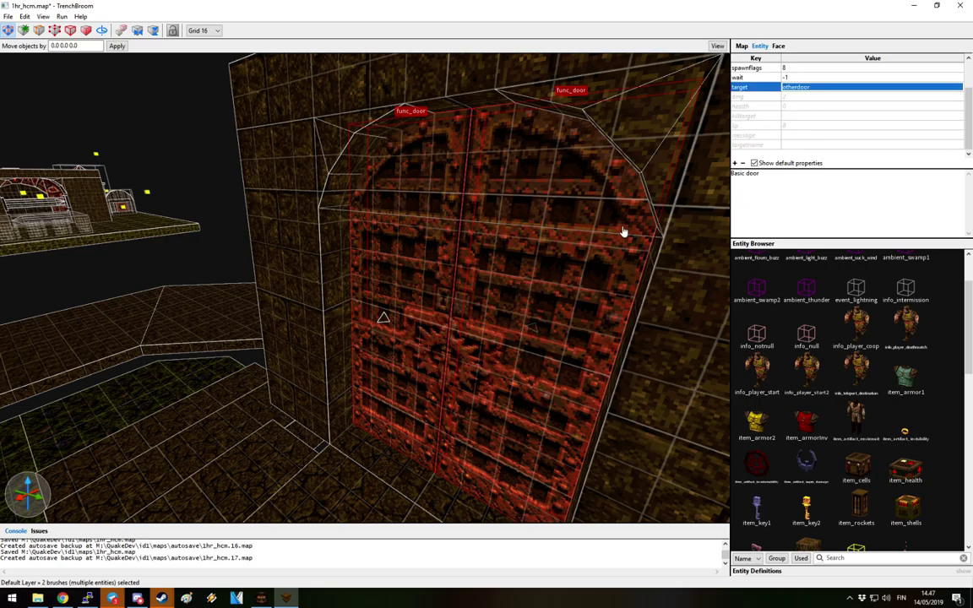
key("Escape")
Set wait to -1 and targetname to otherdoor on both func_door halves of the other double door
right_click_drag(623, 231, 501, 308)
scroll(546, 292, "down", 3)
left_click(471, 276)
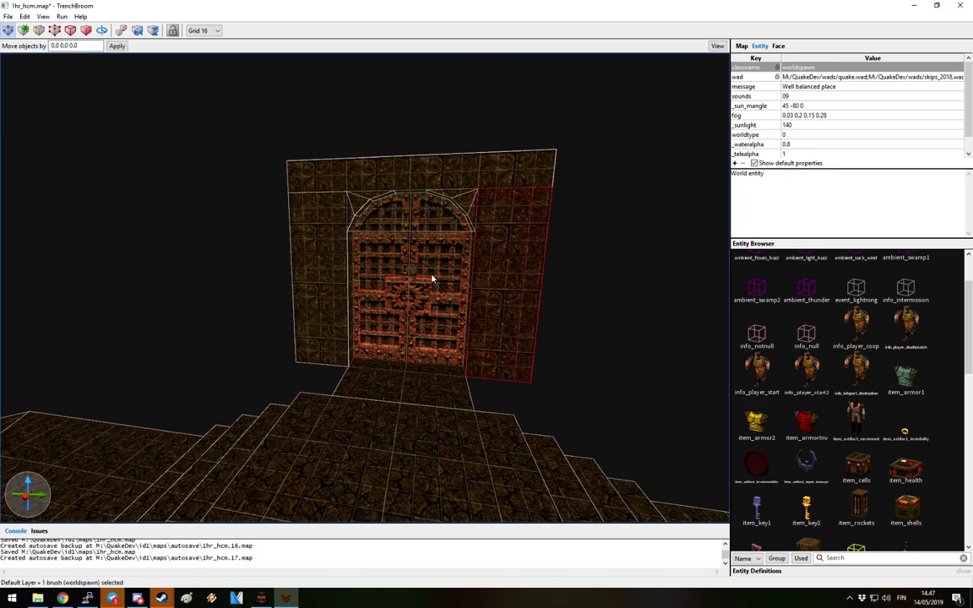
left_click(432, 279)
left_click(373, 278, "ctrl")
left_click(825, 145)
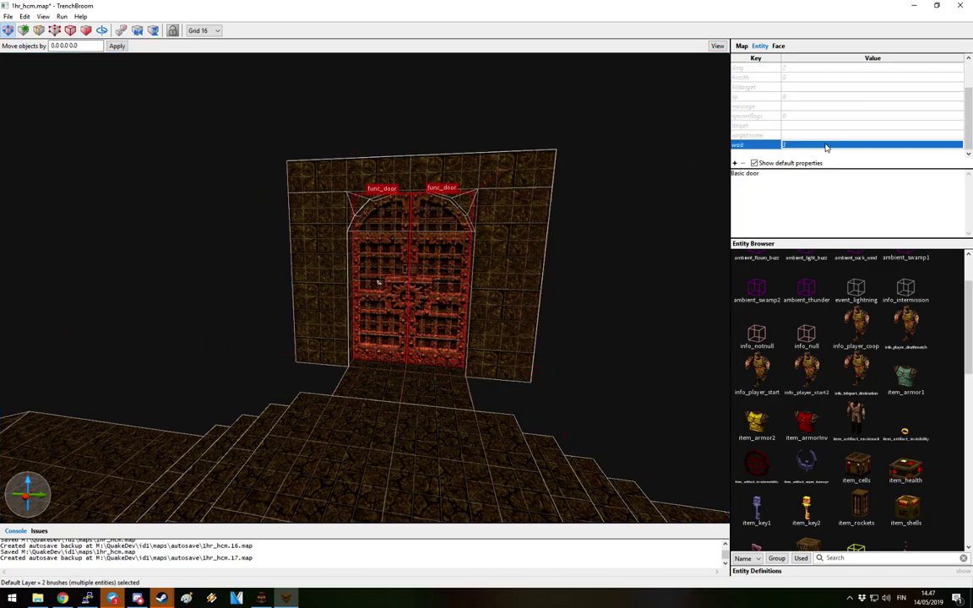
left_click(825, 147)
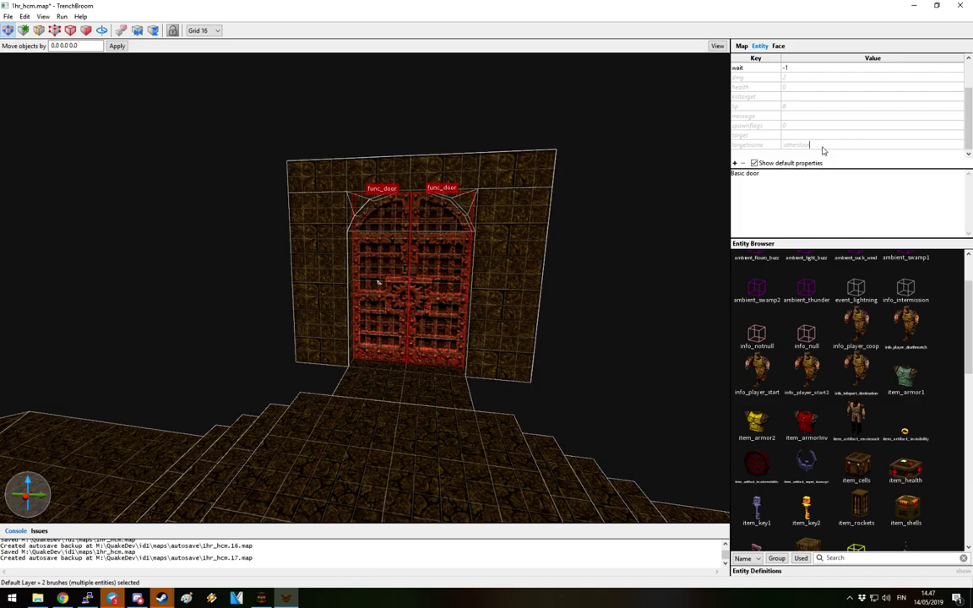
right_click_drag(600, 230, 311, 286)
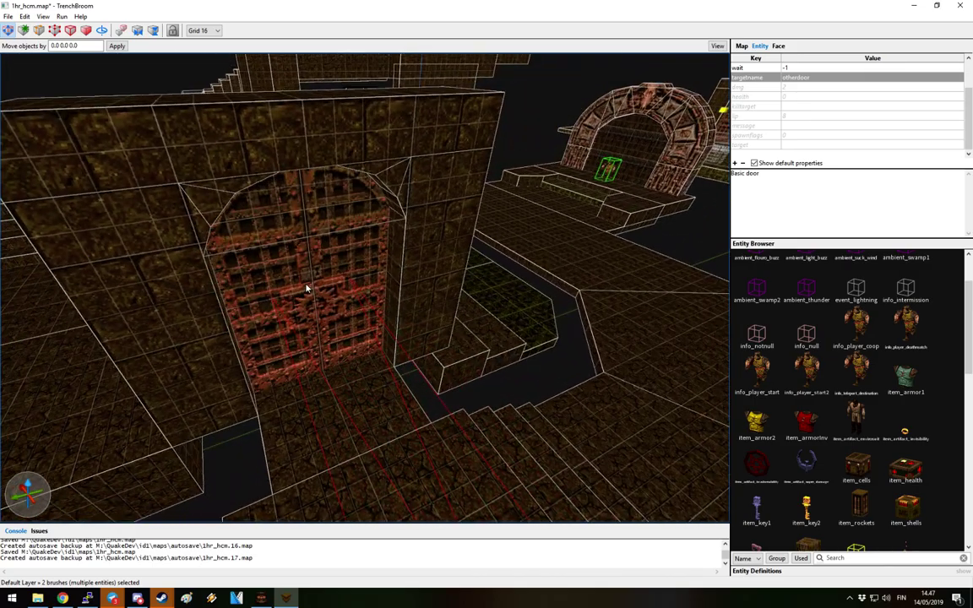
Check the target and targetname entries on the door halves of the two linked double doors
left_click(313, 277)
left_click(313, 270)
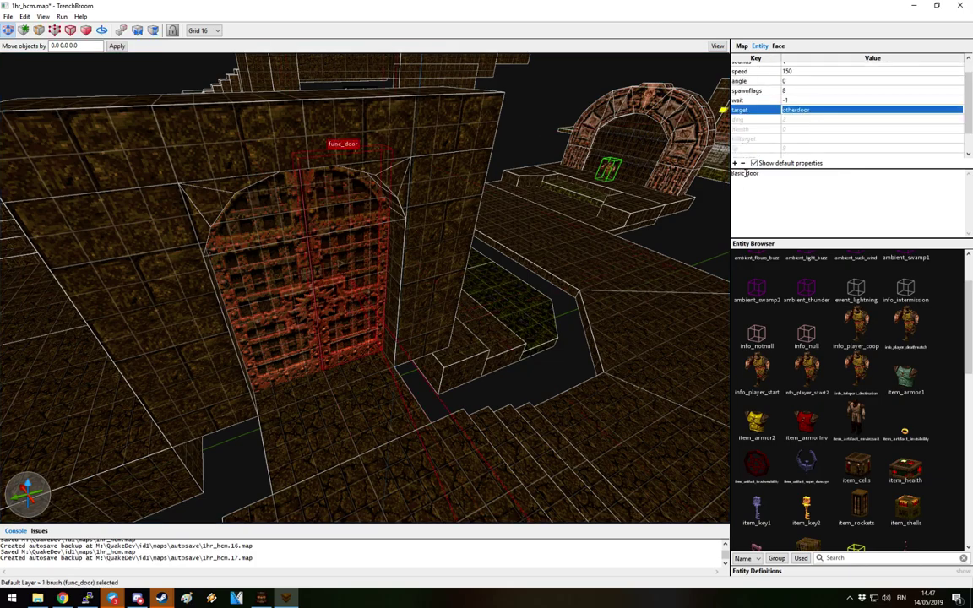
right_click_drag(540, 217, 582, 228)
key("Escape")
left_click(474, 244)
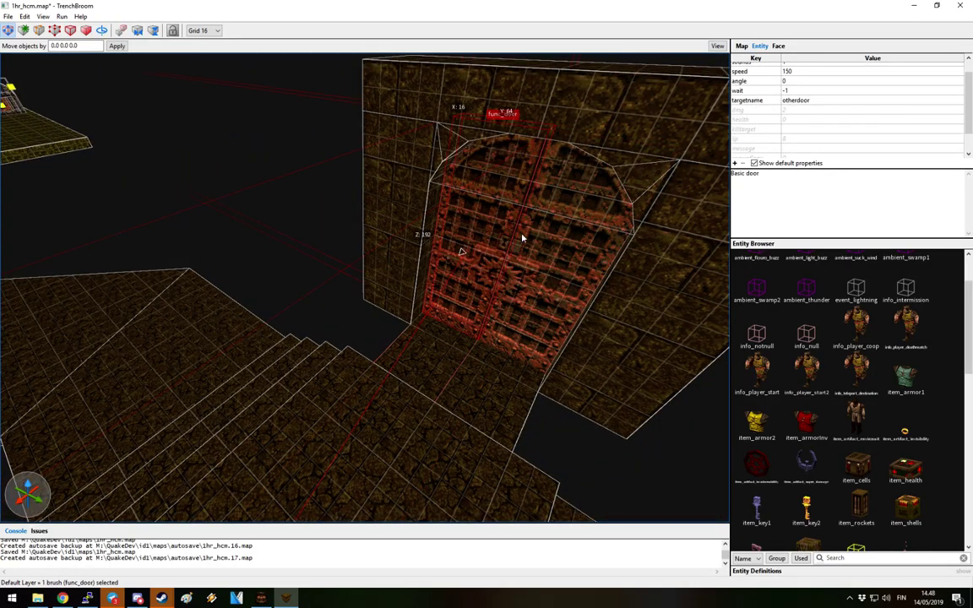
scroll(511, 239, "down", 3)
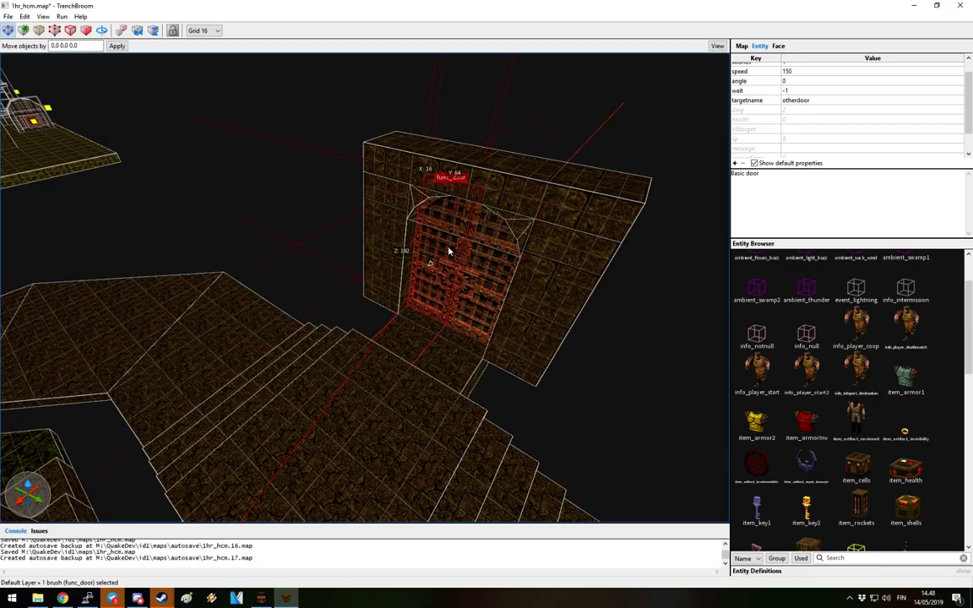
key("Escape")
Place upright wbrick1_5 wall pieces at the end of the raised walkway near the gold key
right_click_drag(582, 202, 452, 133)
mouse_move(473, 130)
right_mouse_down()
mouse_move(617, 174)
mouse_move(615, 216)
mouse_move(556, 270)
mouse_move(508, 281)
mouse_move(376, 348)
mouse_move(383, 322)
mouse_move(471, 283)
mouse_move(533, 206)
mouse_move(589, 221)
mouse_move(630, 283)
mouse_move(648, 225)
mouse_move(796, 63)
right_mouse_up()
left_click(778, 46)
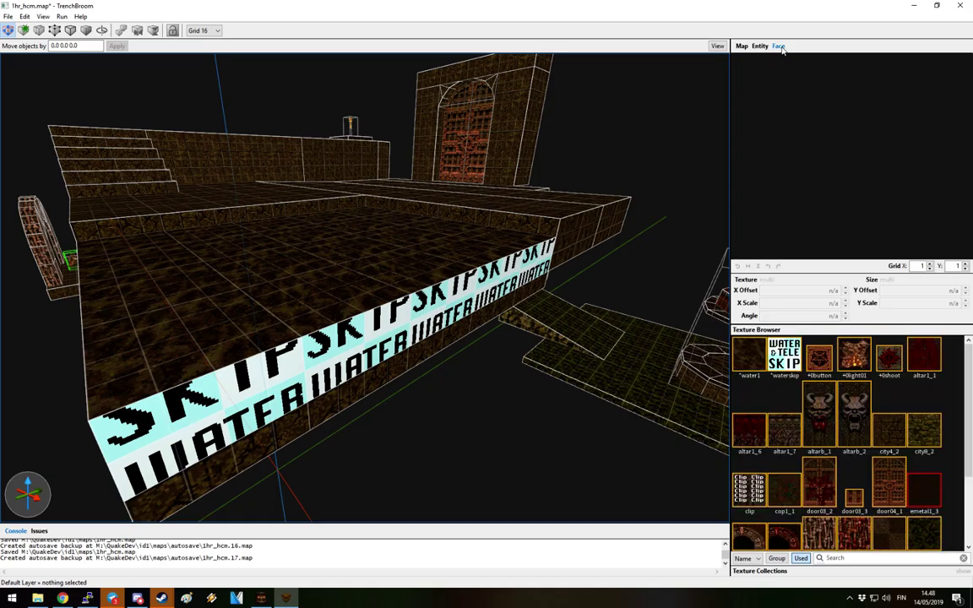
scroll(787, 370, "down", 3)
right_click_drag(365, 300, 545, 366)
mouse_move(526, 392)
left_mouse_down()
mouse_move(343, 463)
mouse_move(432, 362)
mouse_move(448, 490)
left_mouse_up()
mouse_move(490, 456)
right_mouse_down()
mouse_move(404, 437)
mouse_move(431, 420)
right_mouse_up()
right_click_drag(549, 197, 569, 178)
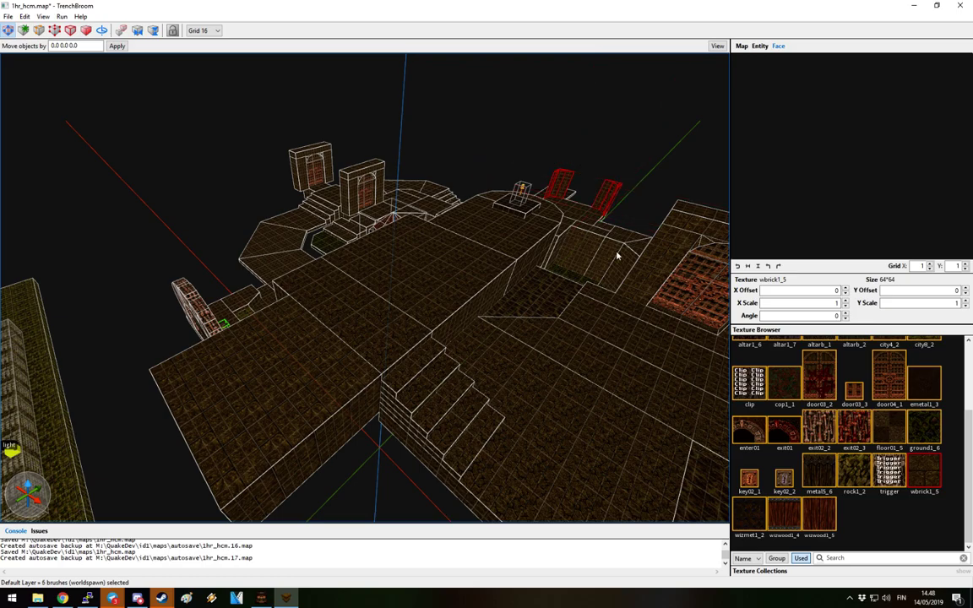
Build a wbrick1_5 wall brush from the lower floor up towards the underside of the raised walkway
left_click_drag(603, 207, 394, 426)
right_click_drag(383, 434, 346, 467)
mouse_move(369, 400)
right_mouse_down()
mouse_move(344, 317)
mouse_move(234, 335)
mouse_move(344, 308)
mouse_move(336, 267)
mouse_move(341, 276)
mouse_move(220, 256)
mouse_move(507, 211)
right_mouse_up()
key("Escape")
mouse_move(463, 301)
right_mouse_down()
mouse_move(430, 285)
mouse_move(590, 347)
mouse_move(501, 332)
right_mouse_up()
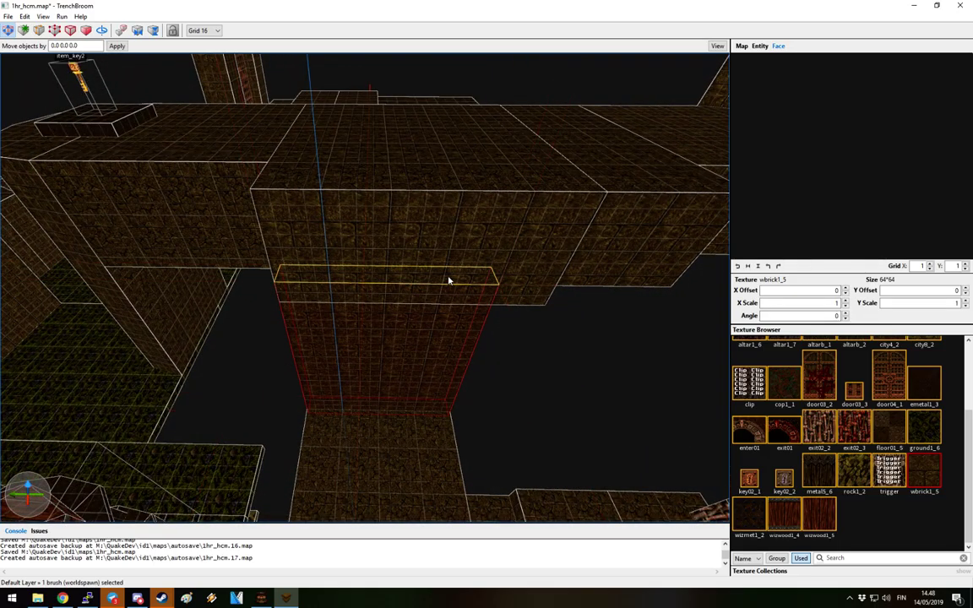
key("Escape")
mouse_move(448, 302)
right_mouse_down()
mouse_move(452, 347)
mouse_move(528, 291)
mouse_move(117, 463)
mouse_move(373, 365)
mouse_move(517, 364)
mouse_move(591, 321)
mouse_move(640, 310)
mouse_move(647, 319)
mouse_move(535, 343)
mouse_move(350, 317)
mouse_move(390, 318)
mouse_move(437, 262)
mouse_move(460, 262)
mouse_move(429, 266)
right_mouse_up()
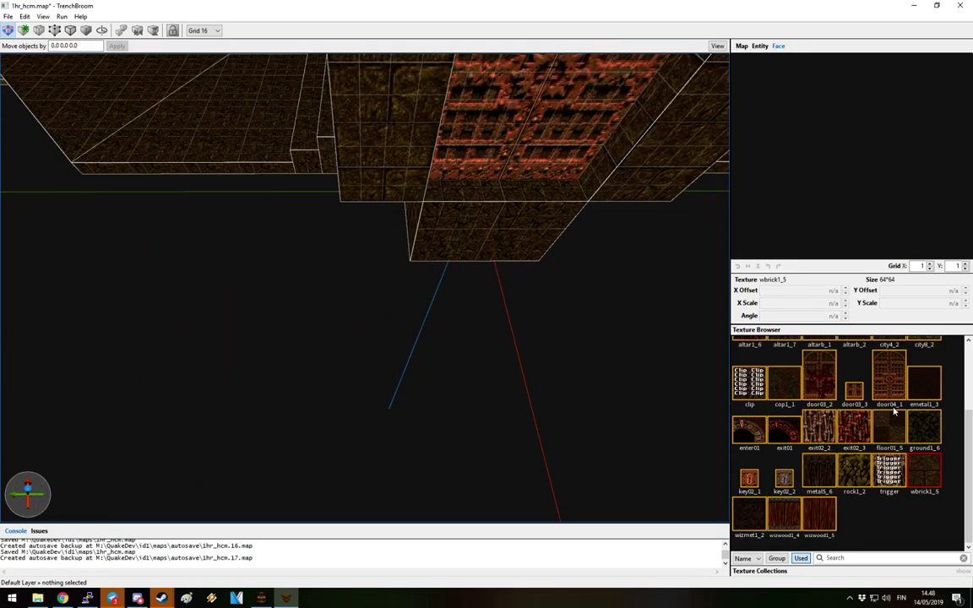
Draw a city4_2 floor brush behind the double door, 512 units long, 256 wide and 80 thick
scroll(893, 412, "up", 3)
scroll(535, 252, "up", 1)
mouse_move(533, 252)
left_mouse_down()
mouse_move(450, 289)
mouse_move(348, 376)
left_mouse_up()
mouse_move(450, 335)
right_mouse_down()
mouse_move(478, 285)
mouse_move(467, 271)
right_mouse_up()
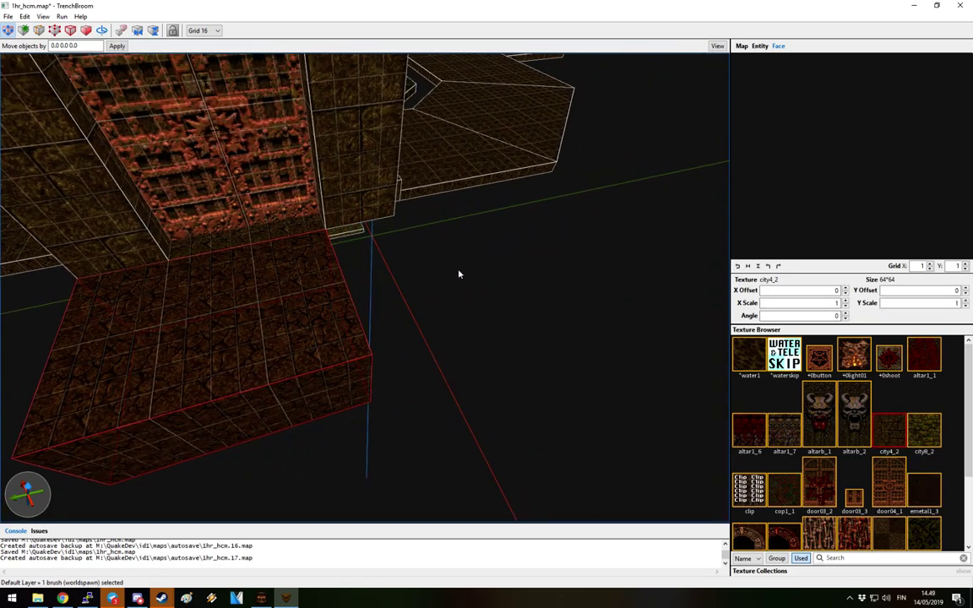
mouse_move(532, 258)
right_mouse_down()
mouse_move(332, 254)
mouse_move(371, 270)
mouse_move(494, 264)
right_mouse_up()
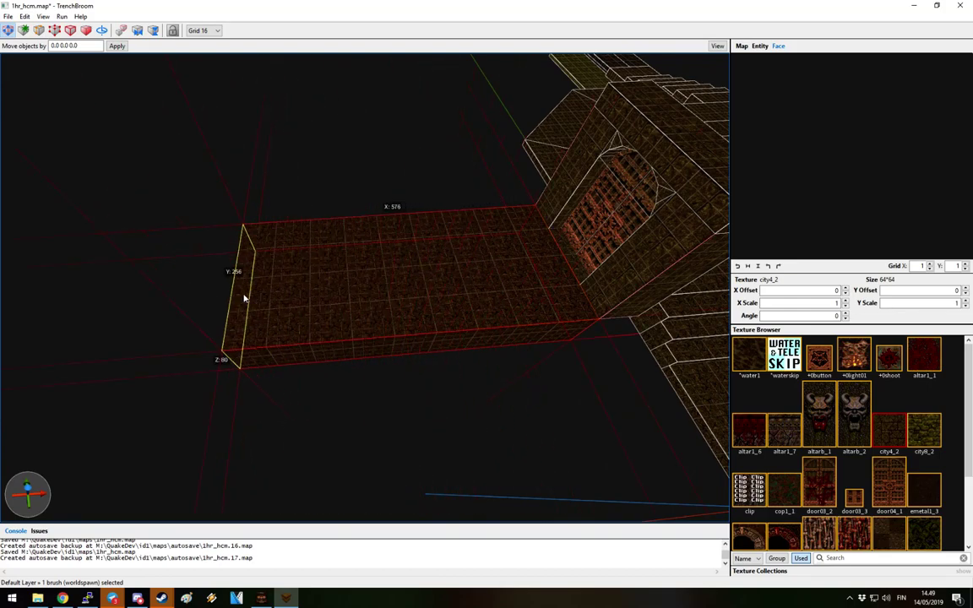
right_click_drag(277, 294, 369, 293)
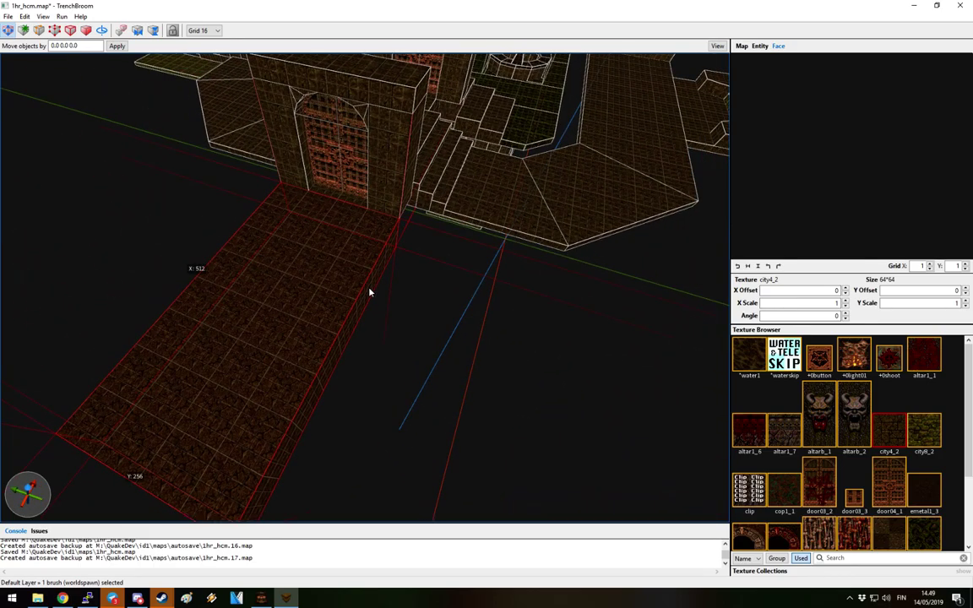
Widen the new floor brush on both sides of the double door to about 512 units
left_click_drag(411, 301, 462, 322, "shift")
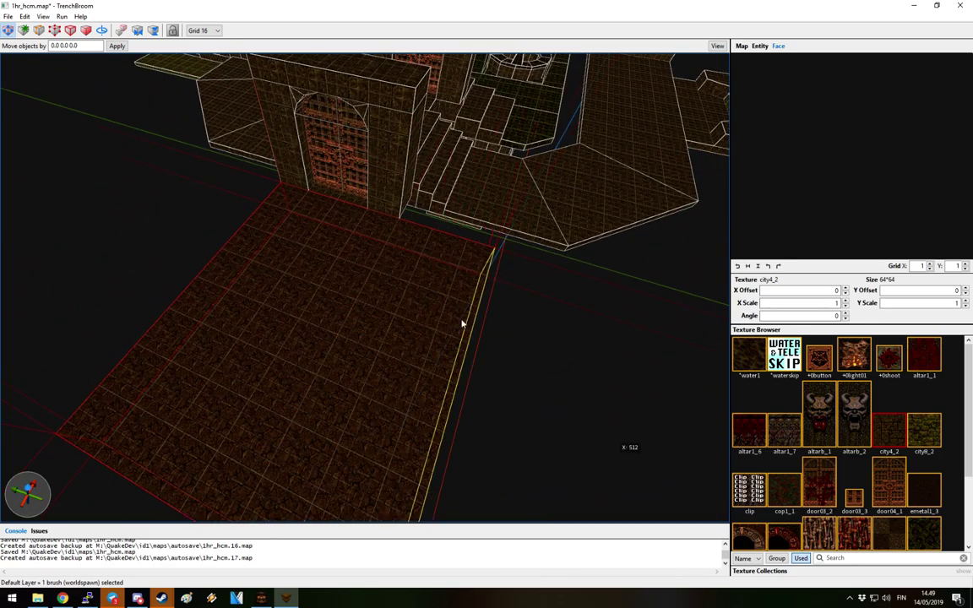
mouse_move(446, 319)
right_mouse_down()
mouse_move(434, 304)
mouse_move(451, 290)
right_mouse_up()
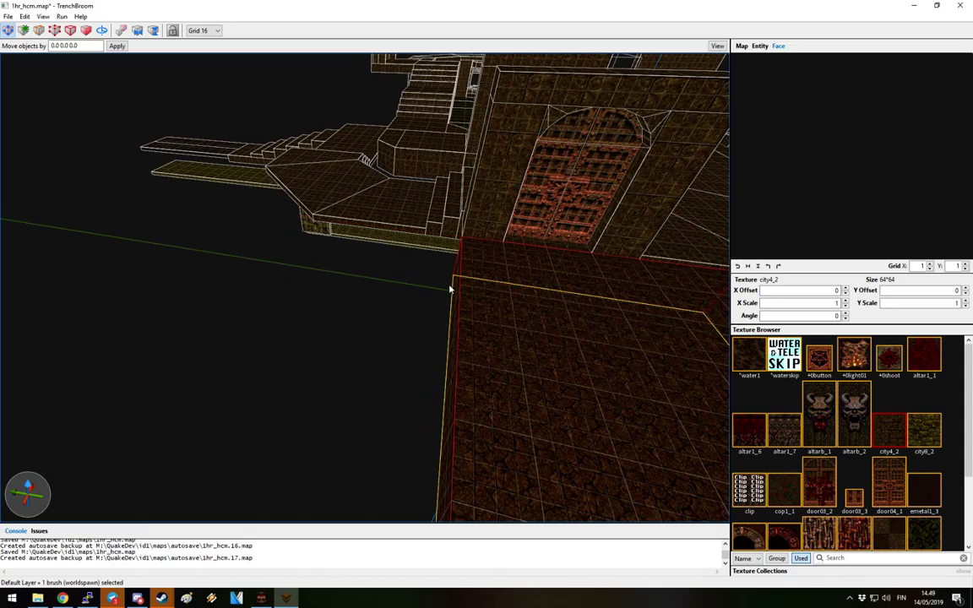
left_click_drag(455, 289, 322, 285, "shift")
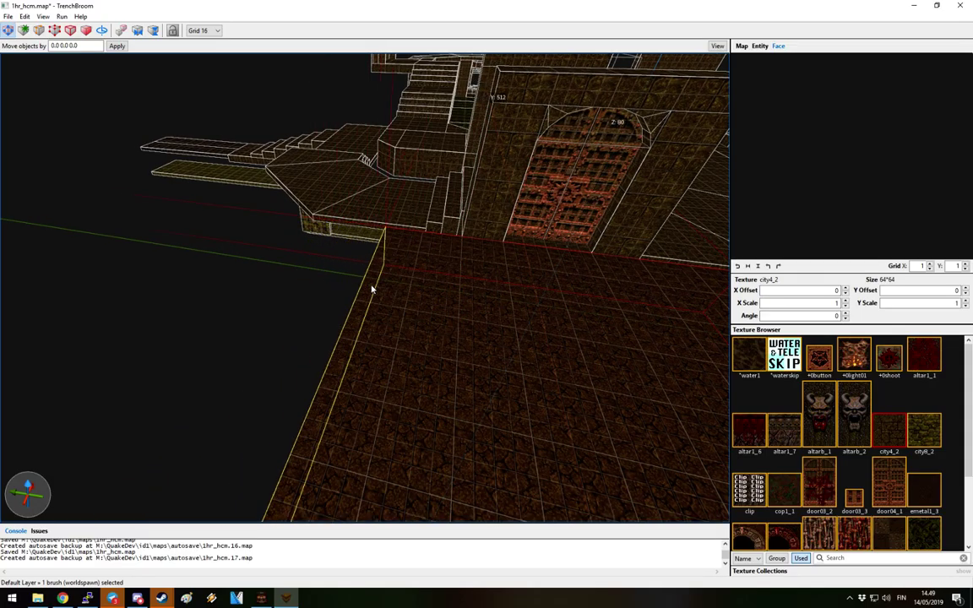
mouse_move(380, 390)
right_mouse_down()
mouse_move(434, 332)
mouse_move(443, 293)
right_mouse_up()
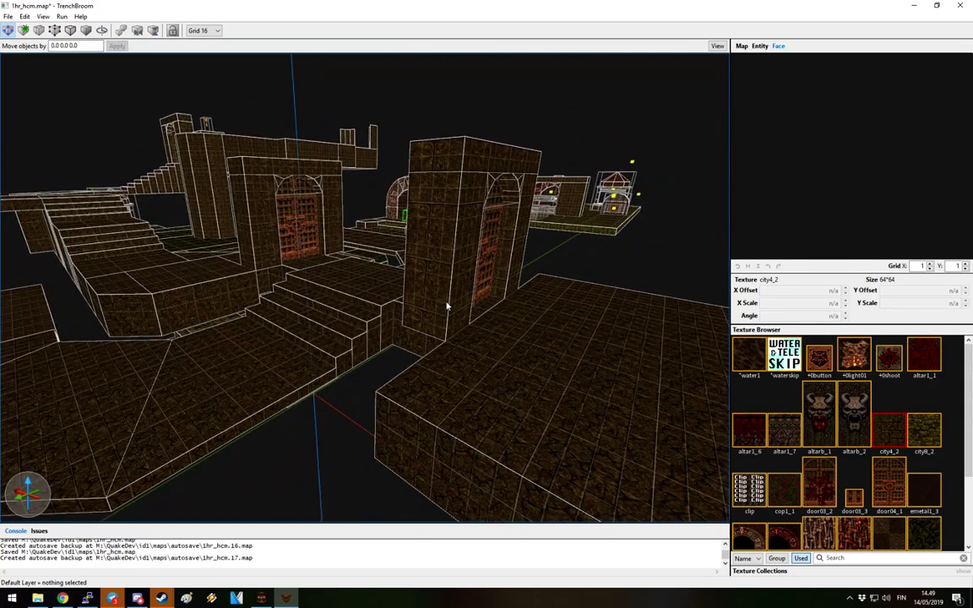
Extend the wbrick1_5 wall and lintel around the double door sideways along the edge of the new floor
left_click(417, 298)
left_click_drag(417, 297, 373, 323, "shift")
mouse_move(378, 321)
right_mouse_down()
mouse_move(341, 337)
mouse_move(306, 332)
mouse_move(395, 305)
right_mouse_up()
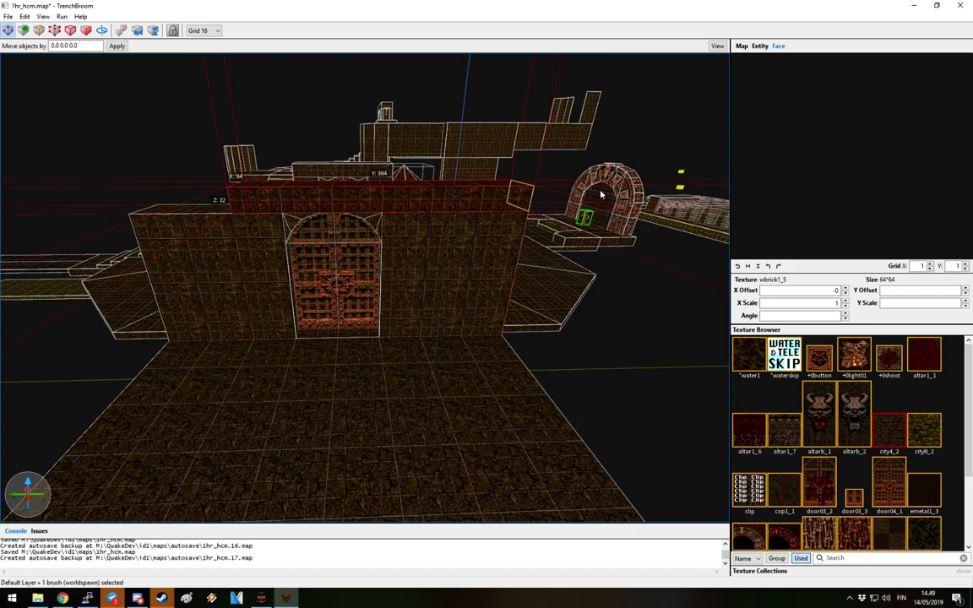
left_click(72, 206)
mouse_move(73, 206)
right_mouse_down()
mouse_move(434, 287)
mouse_move(348, 291)
mouse_move(443, 314)
mouse_move(570, 276)
mouse_move(613, 245)
mouse_move(675, 248)
mouse_move(384, 312)
mouse_move(354, 414)
right_mouse_up()
mouse_move(355, 414)
left_mouse_down()
mouse_move(463, 435)
mouse_move(435, 296)
mouse_move(441, 155)
left_mouse_up()
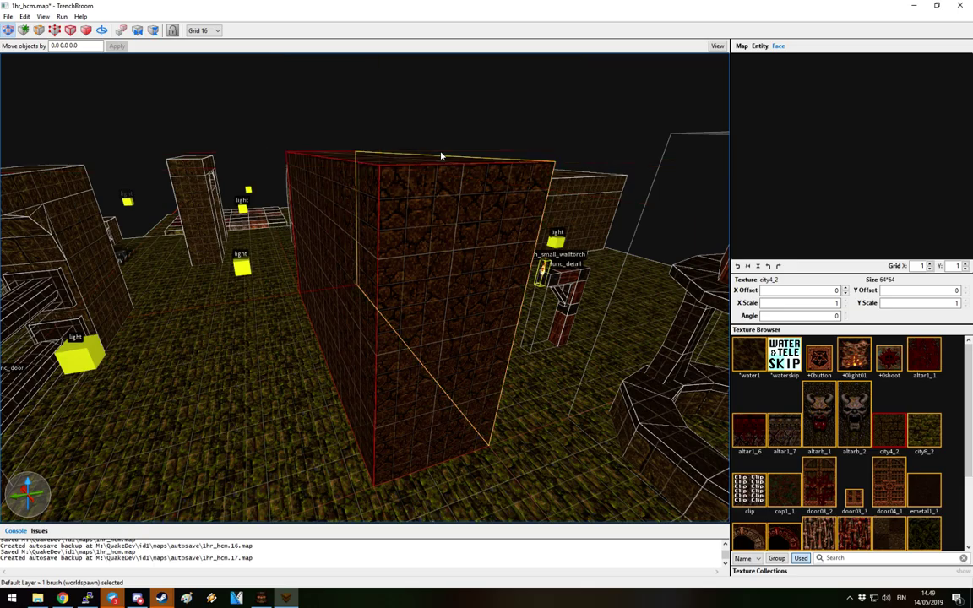
key("ctrl+z")
Copy the red arched doorway with its wooden doors onto the edge of the new floor and align it there
mouse_move(487, 291)
right_mouse_down()
mouse_move(284, 39)
mouse_move(178, 40)
right_mouse_up()
left_click_drag(628, 300, 65, 344)
scroll(65, 344, "up", 5)
right_click_drag(65, 343, 515, 345)
scroll(479, 409, "up", 5)
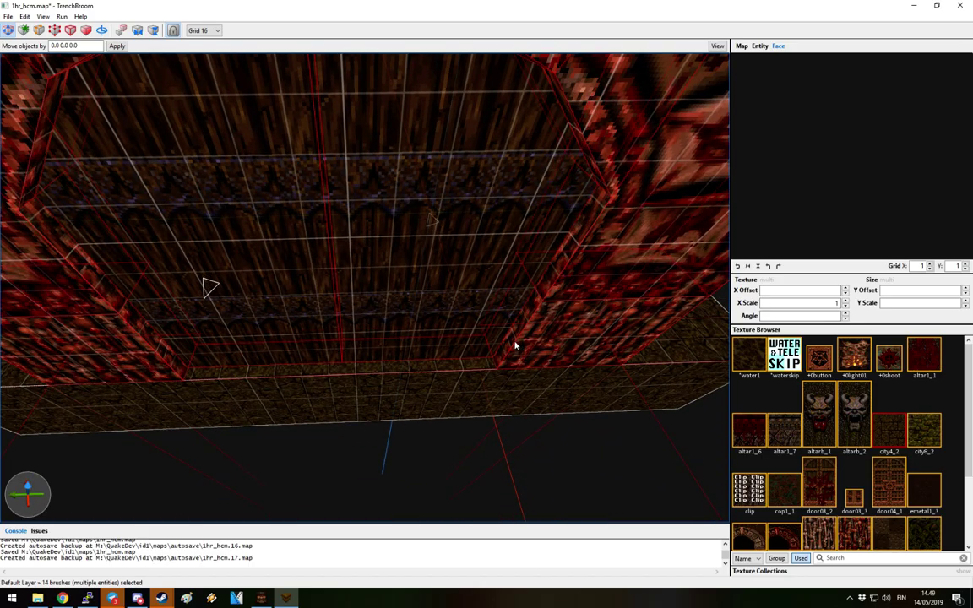
key("bracketleft")
key("bracketleft")
right_click_drag(538, 359, 456, 360)
key("Escape")
key("bracketright")
scroll(392, 374, "down", 3)
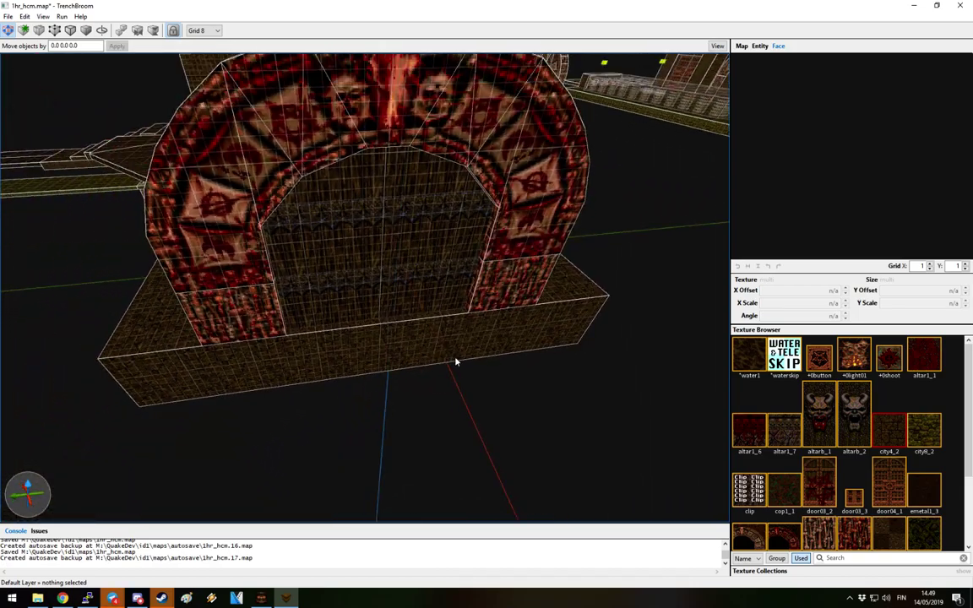
Draw a city4_2 floor brush of 256 by 128 units outside the red archway on grid 16
scroll(833, 428, "down", 3)
scroll(837, 415, "up", 2)
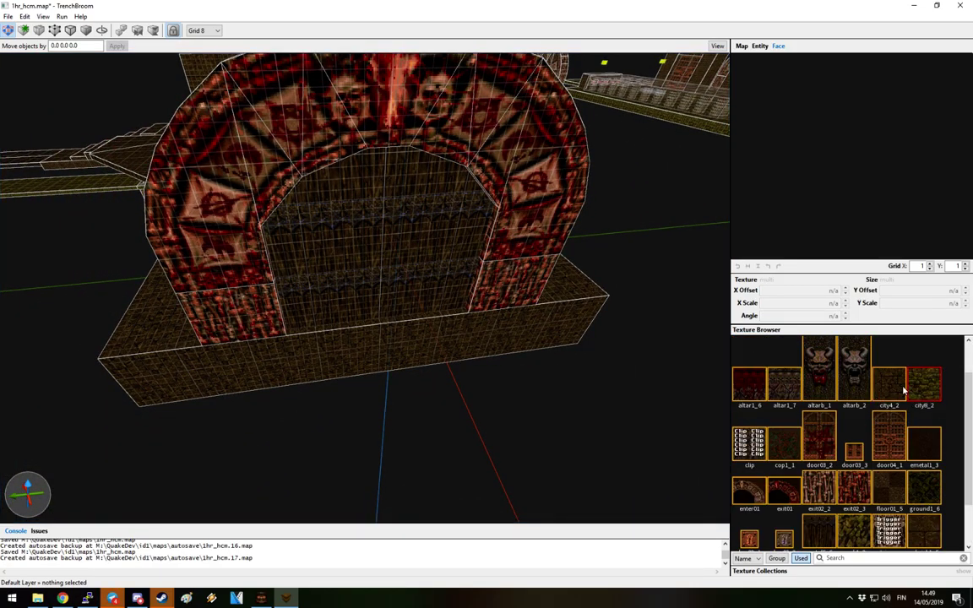
scroll(345, 357, "up", 3)
key("plus")
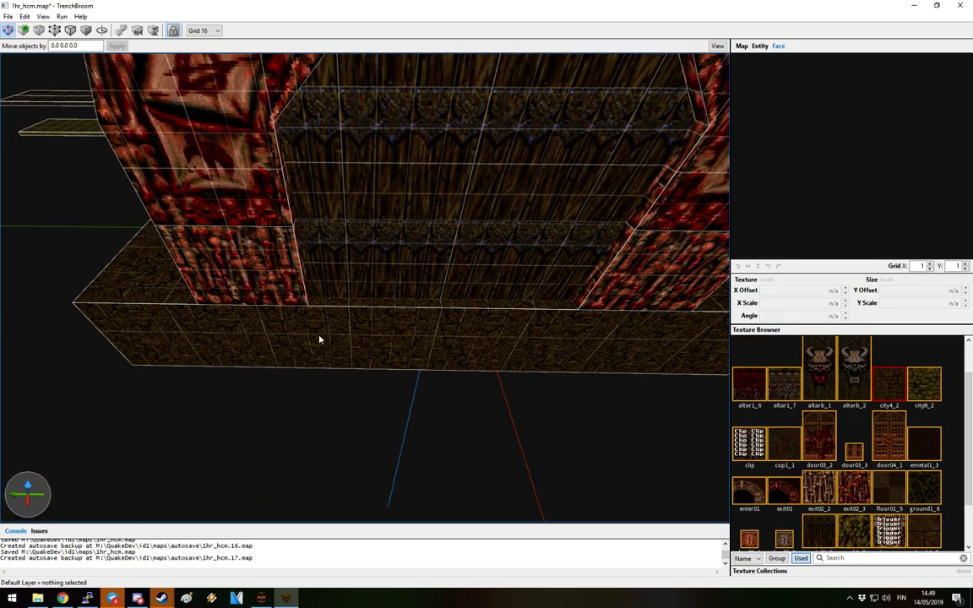
scroll(364, 355, "down", 4)
mouse_move(344, 349)
left_mouse_down()
mouse_move(430, 387)
mouse_move(510, 457)
left_mouse_up()
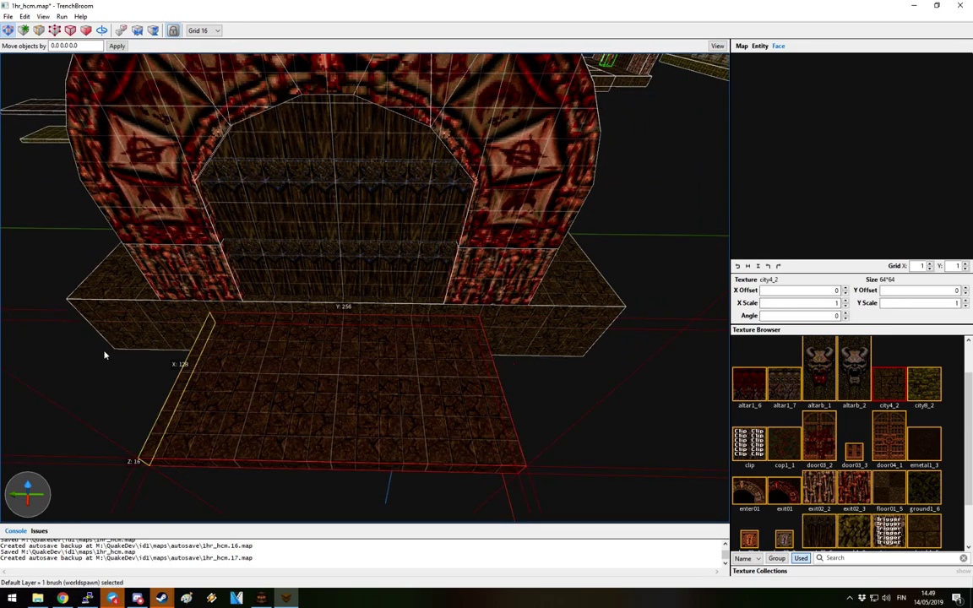
Enlarge the floor outside the archway to 448 units long and 32 thick, and copy it above as a ceiling
right_click_drag(382, 367, 441, 362, "alt")
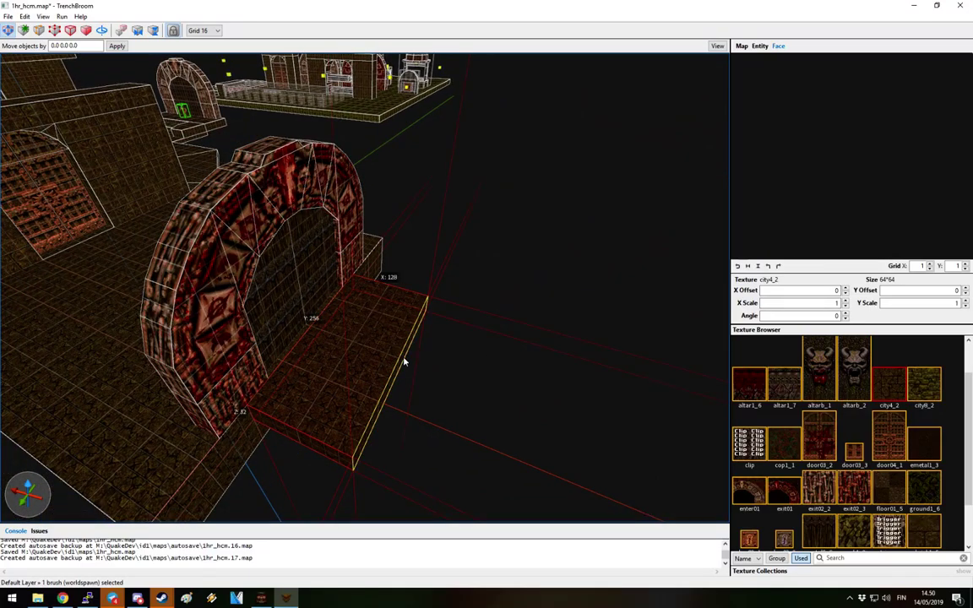
left_click_drag(718, 420, 732, 415)
right_click_drag(511, 384, 520, 387, "alt")
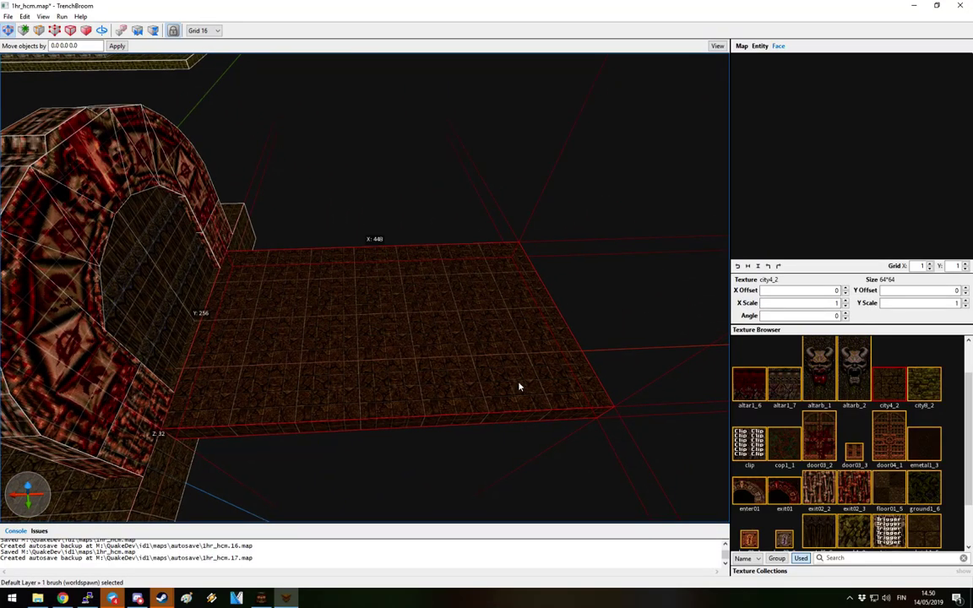
right_click_drag(391, 406, 489, 368, "alt")
Build 16-unit-thick wbrick1_5 walls from floor to ceiling along both long sides of the corridor beyond the archway
scroll(882, 467, "down", 2)
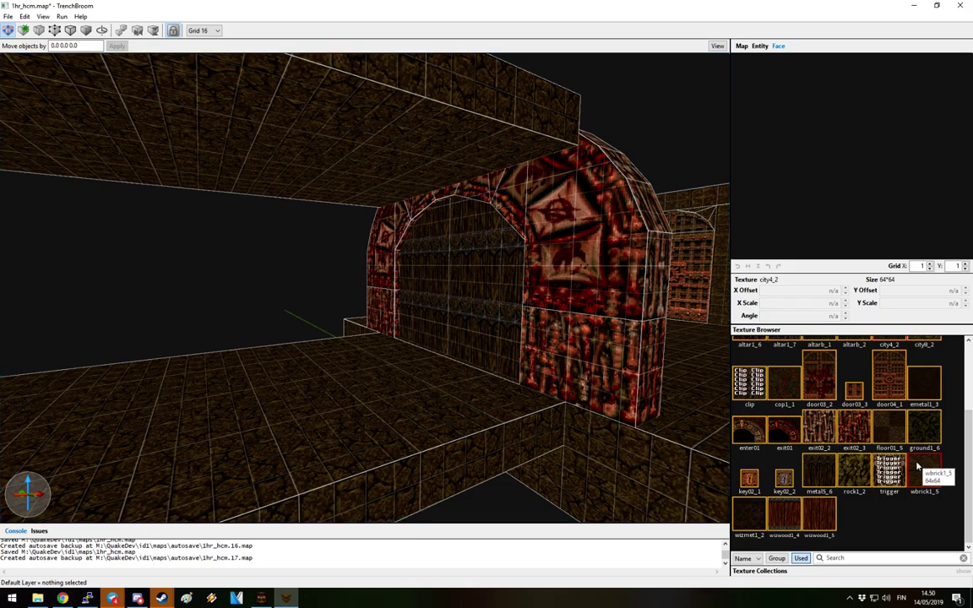
right_click_drag(587, 397, 574, 382, "alt")
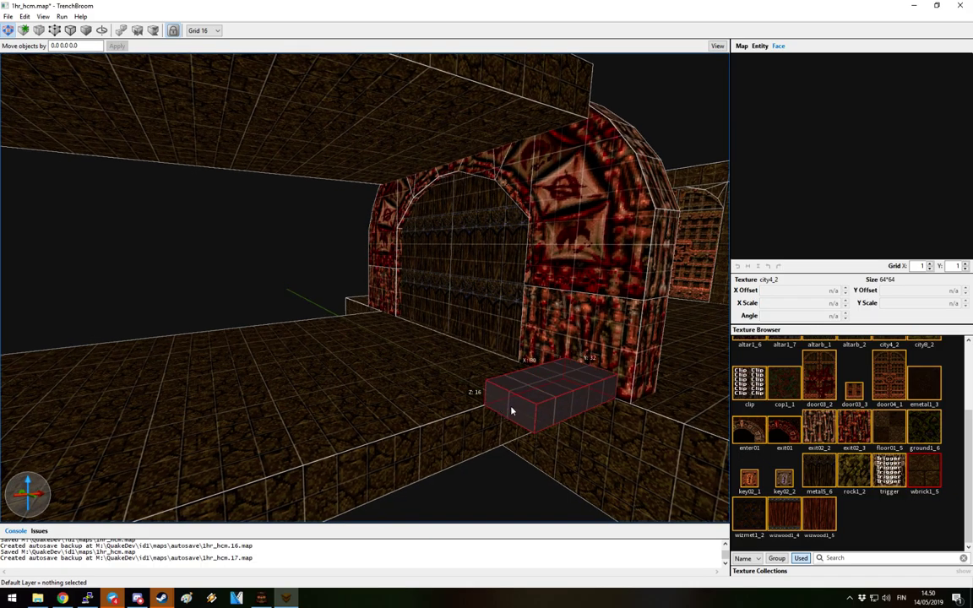
left_click_drag(470, 420, 456, 434)
scroll(456, 434, "down", 5)
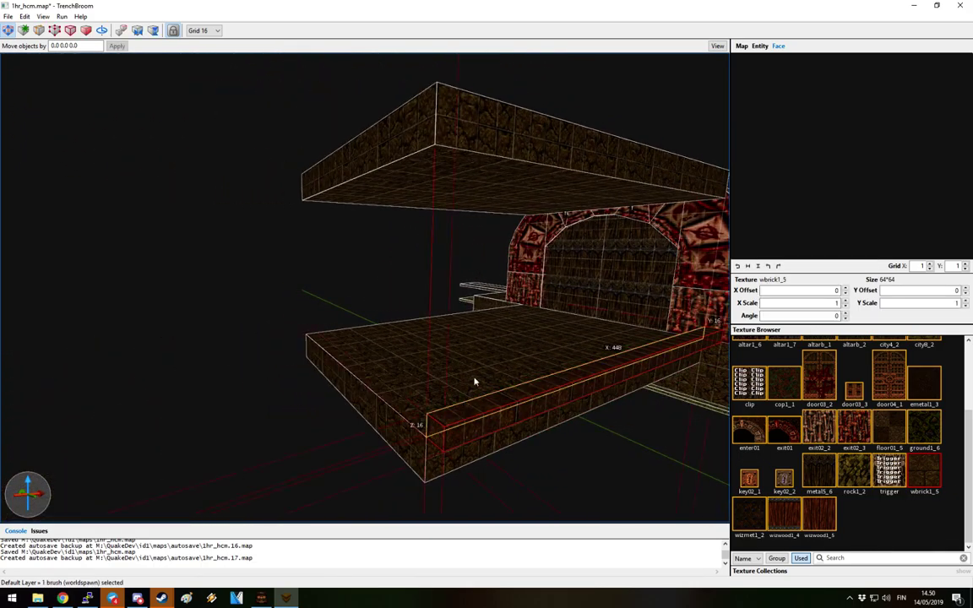
left_click_drag(504, 403, 528, 184, "shift")
mouse_move(532, 314)
right_mouse_down("alt")
mouse_move(619, 328)
mouse_move(246, 293)
mouse_move(218, 155)
right_mouse_up("alt")
key("Escape")
Close the corridor's open end with a wbrick1_5 wall raised from the floor to the ceiling
right_click_drag(527, 283, 267, 328, "alt")
mouse_move(267, 328)
left_mouse_down()
mouse_move(360, 322)
mouse_move(628, 355)
left_mouse_up()
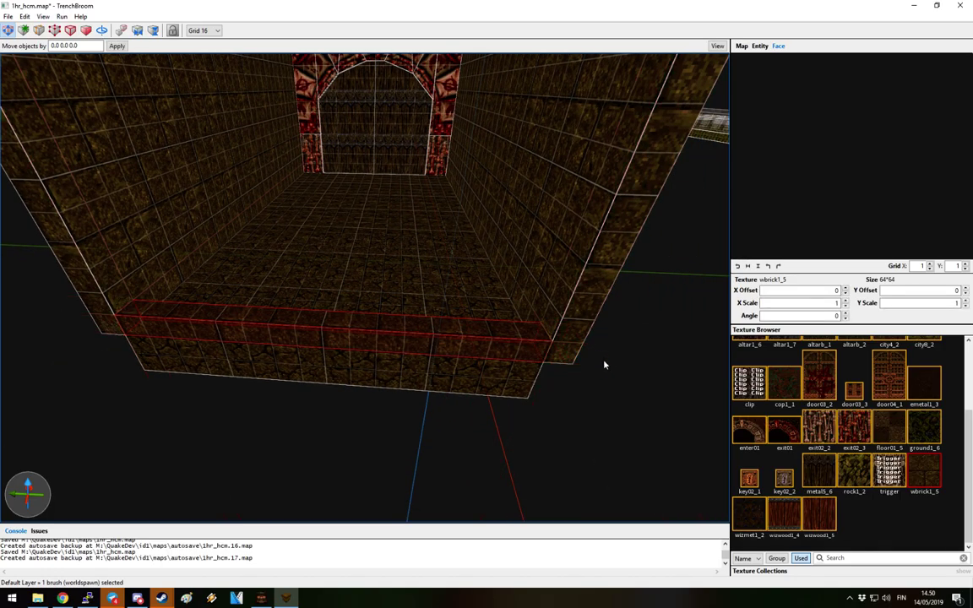
right_click_drag(604, 365, 562, 352, "alt")
left_click_drag(511, 338, 555, 201, "shift")
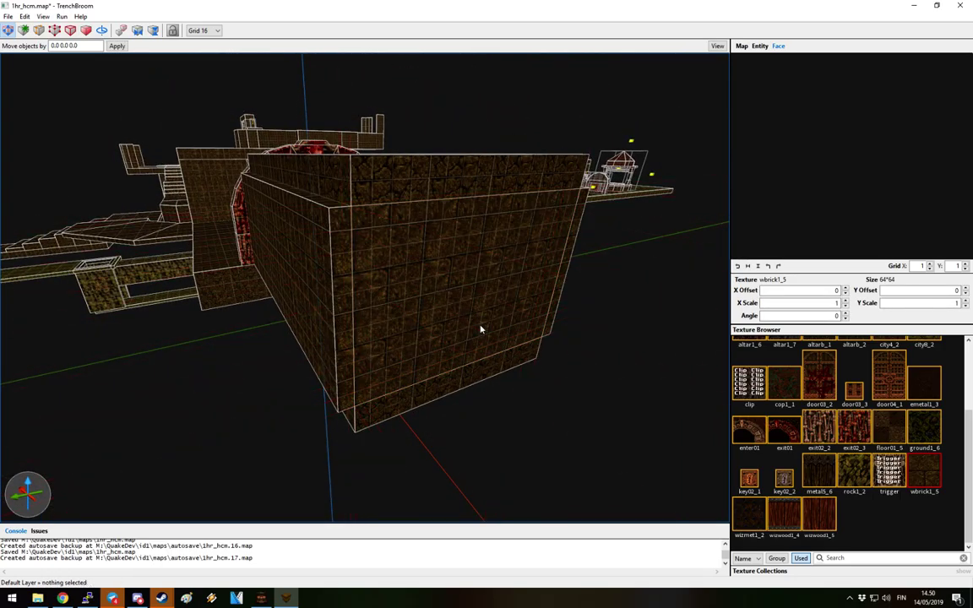
Draw a trigger-textured brush across the inside of the closed corridor, 224 units wide
scroll(481, 329, "up", 10)
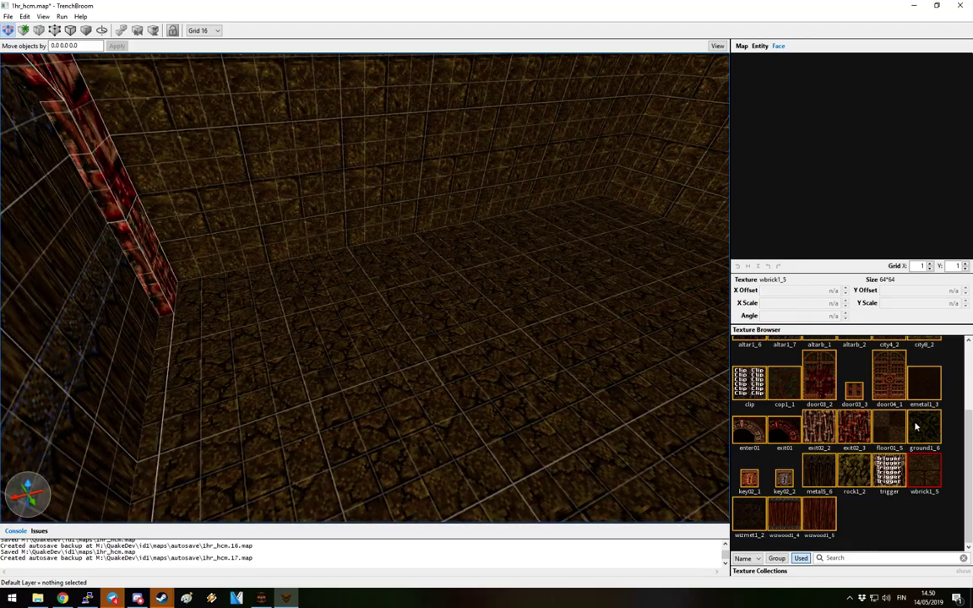
right_click_drag(718, 355, 246, 288)
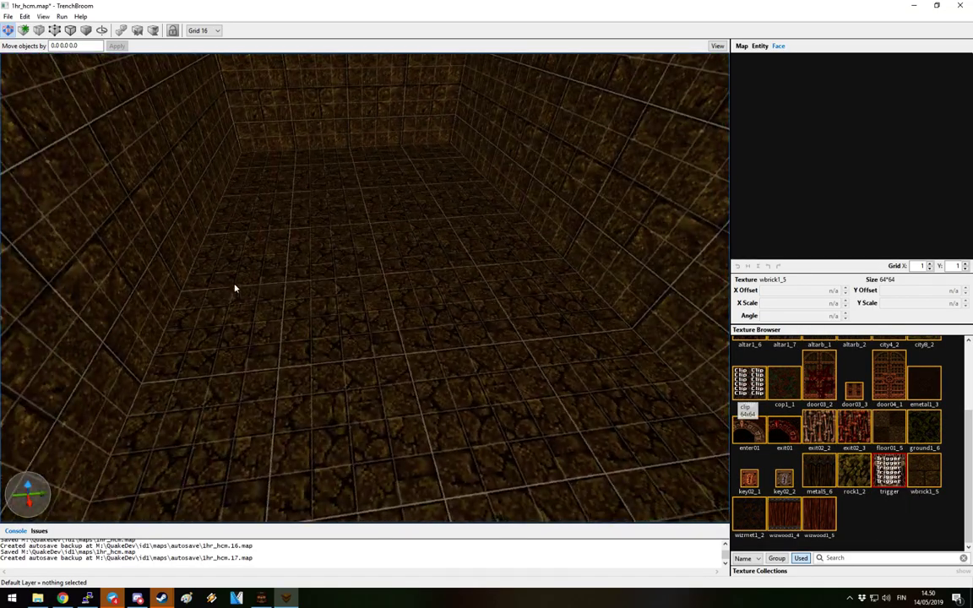
mouse_move(364, 307)
left_mouse_down()
mouse_move(600, 326)
mouse_move(635, 313)
left_mouse_up()
mouse_move(647, 289)
right_mouse_down()
mouse_move(578, 309)
mouse_move(370, 197)
mouse_move(326, 149)
mouse_move(382, 292)
right_mouse_up()
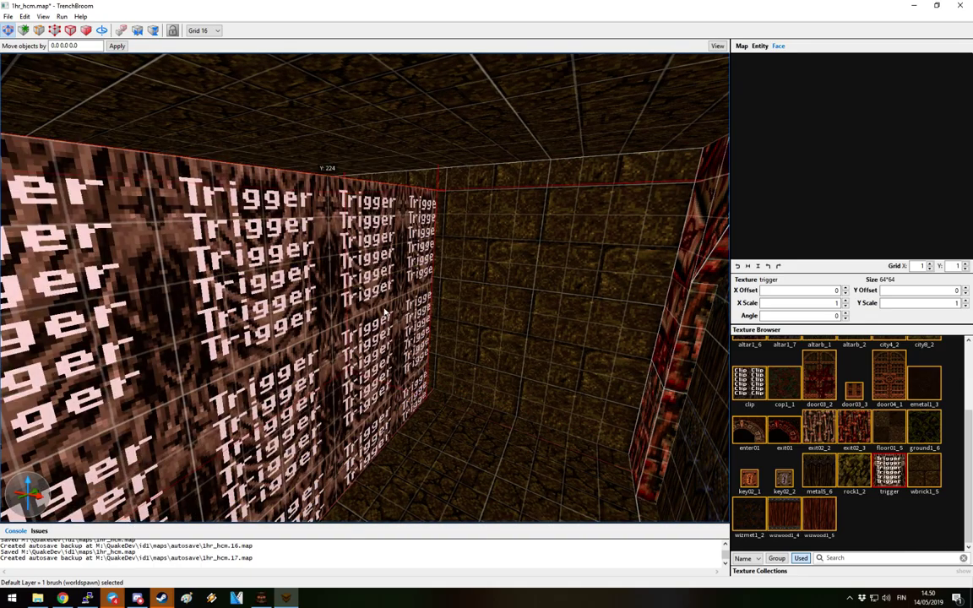
Turn the trigger brush in the closed corridor into a trigger_changelevel brush entity and open its entity properties
right_click(386, 321)
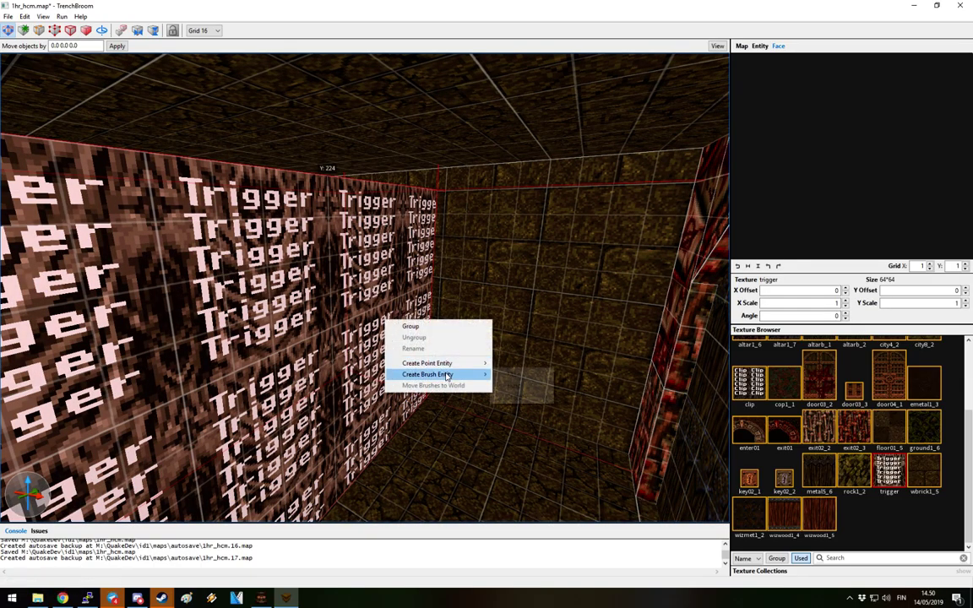
mouse_move(519, 397)
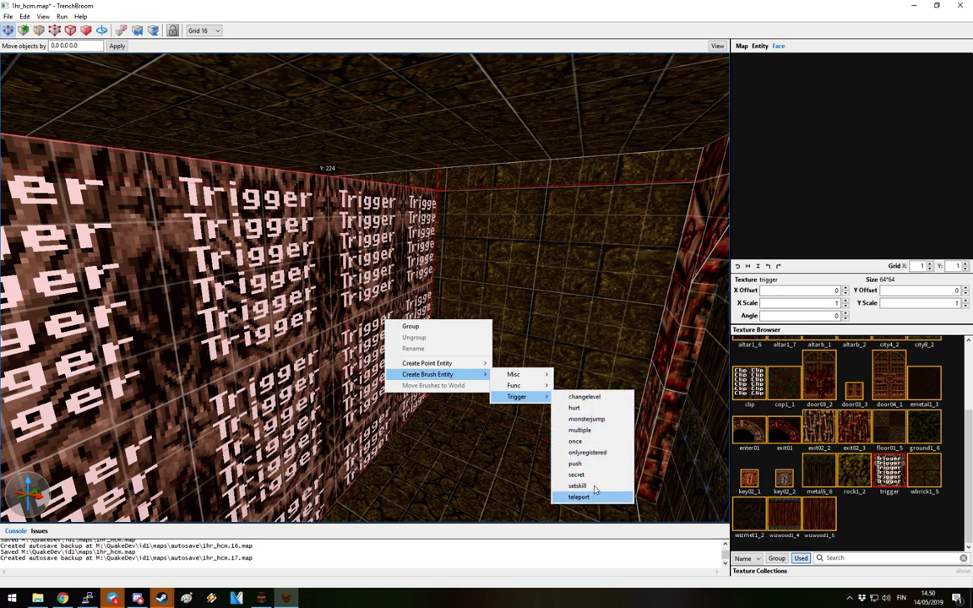
left_click(600, 397)
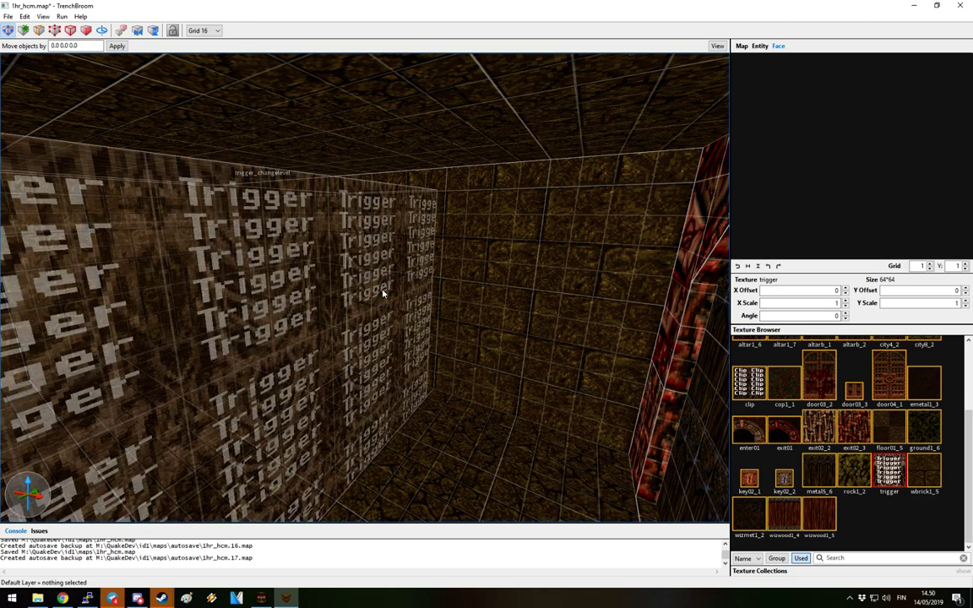
left_click(382, 291)
left_click(760, 47)
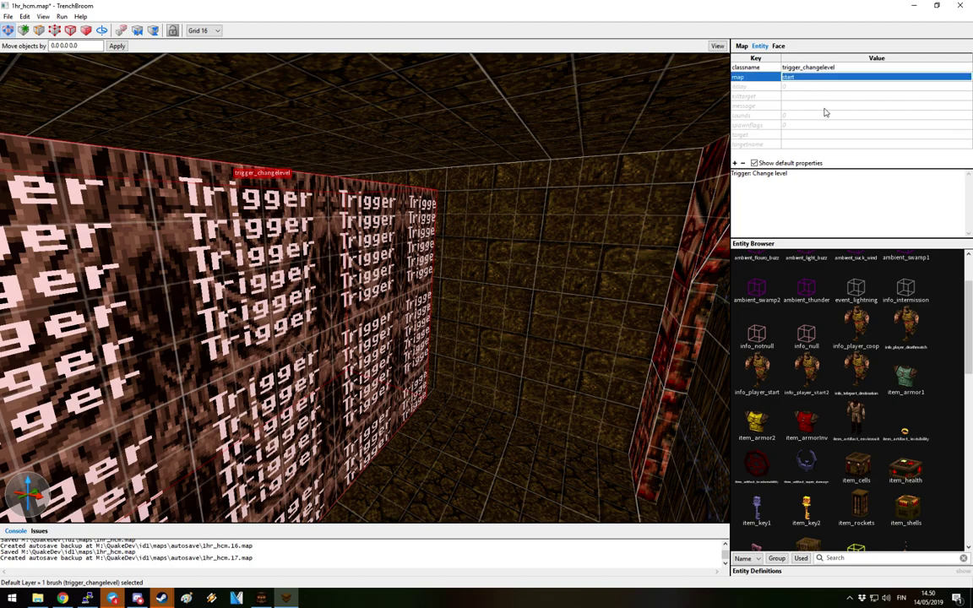
left_click(836, 135)
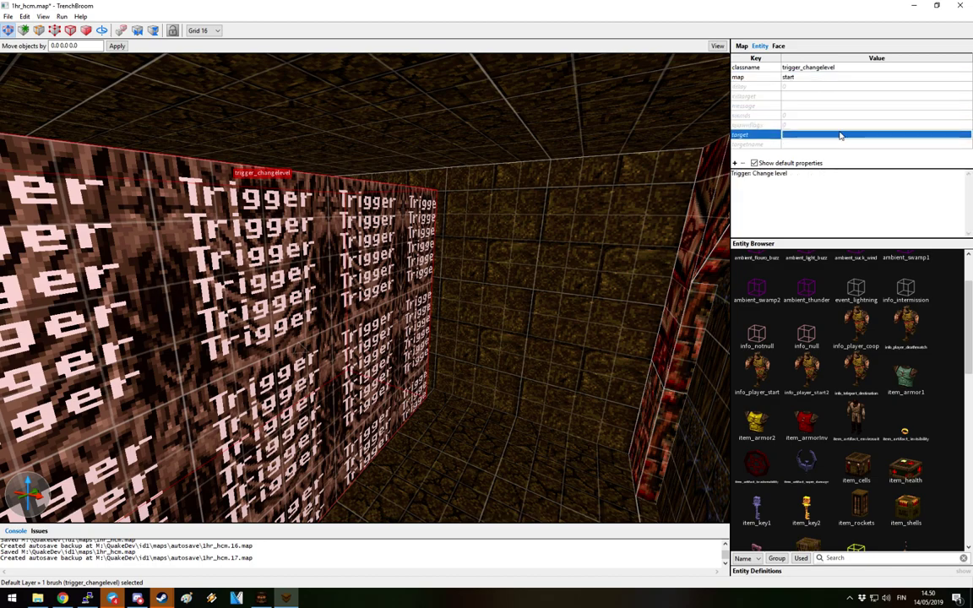
left_click(839, 125)
mouse_move(556, 217)
right_mouse_down()
mouse_move(326, 336)
mouse_move(507, 310)
mouse_move(591, 354)
mouse_move(674, 359)
mouse_move(622, 407)
mouse_move(539, 406)
mouse_move(549, 404)
mouse_move(429, 298)
right_mouse_up()
key("Escape")
Close the two open sides of the room between the door wall and the exit archway with full-height wbrick1_5 walls
mouse_move(396, 335)
right_mouse_down()
mouse_move(413, 391)
mouse_move(448, 369)
mouse_move(386, 322)
right_mouse_up()
right_click_drag(518, 365, 225, 287)
right_click_drag(219, 329, 235, 291)
right_click_drag(426, 363, 513, 353)
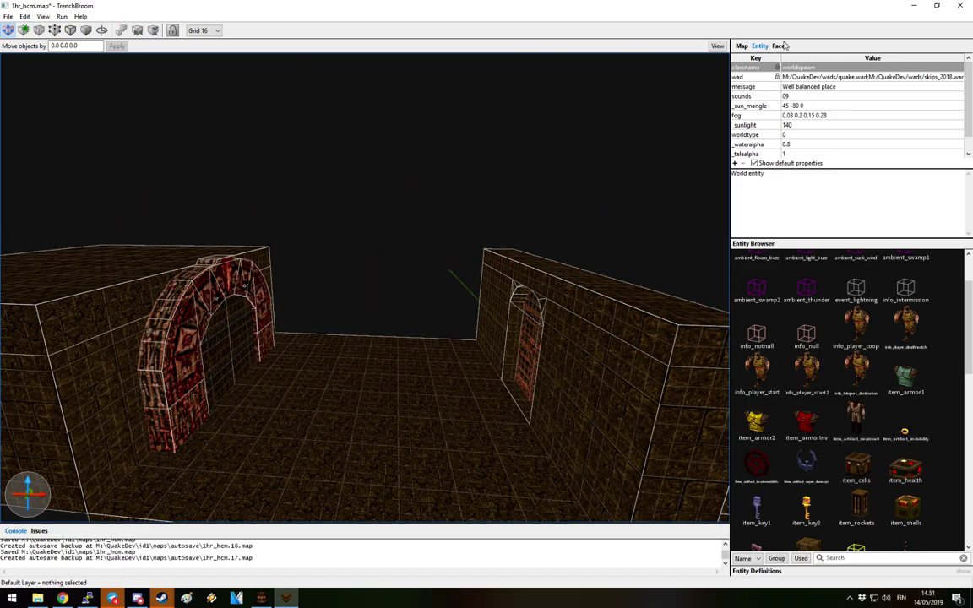
left_click(781, 46)
mouse_move(532, 417)
right_mouse_down()
mouse_move(543, 402)
mouse_move(528, 423)
mouse_move(313, 455)
right_mouse_up()
left_click(313, 455)
mouse_move(250, 457)
left_mouse_down()
mouse_move(278, 445)
mouse_move(276, 154)
left_mouse_up()
right_click_drag(487, 499, 642, 395)
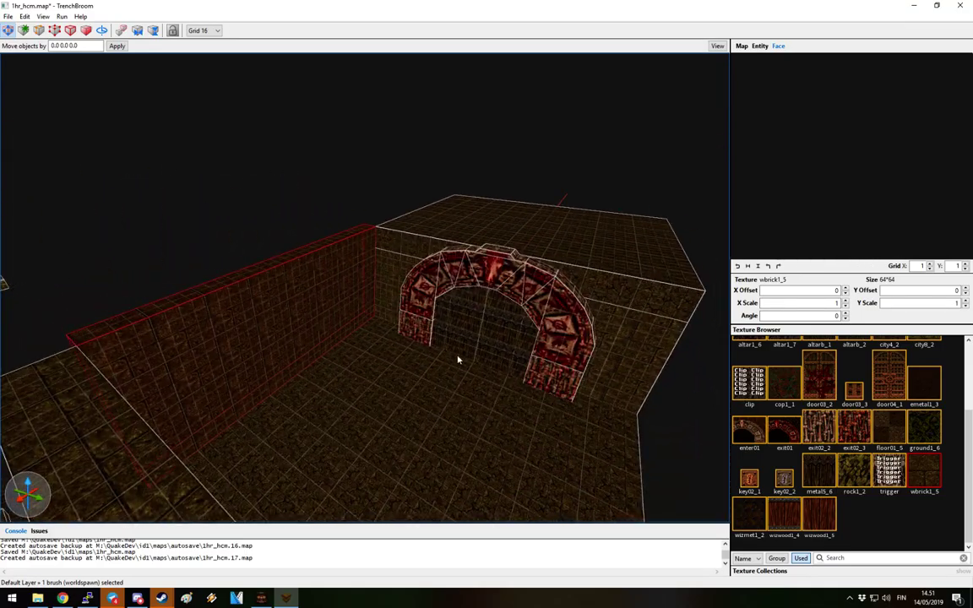
right_click_drag(272, 270, 411, 383, "alt")
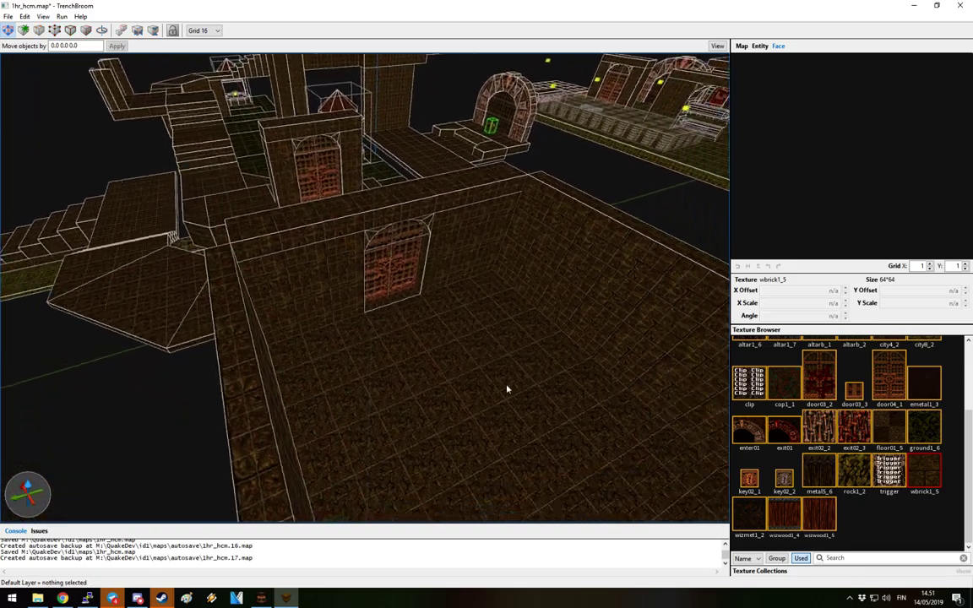
Draw a wizmet1_2 trim brush 512 units long, 32 wide and 16 high on top of the room's door wall
scroll(460, 387, "up", 3)
scroll(468, 370, "down", 5)
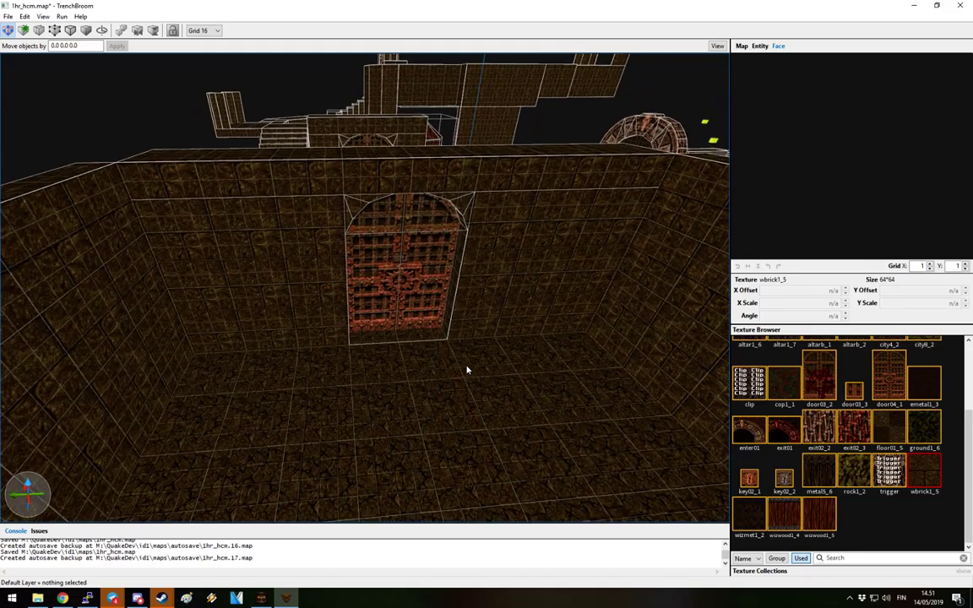
mouse_move(469, 419)
right_mouse_down()
mouse_move(584, 437)
mouse_move(698, 404)
mouse_move(471, 361)
mouse_move(652, 356)
mouse_move(326, 363)
mouse_move(471, 377)
right_mouse_up()
mouse_move(535, 356)
right_mouse_down()
mouse_move(463, 363)
mouse_move(662, 369)
mouse_move(384, 386)
mouse_move(617, 454)
mouse_move(628, 451)
mouse_move(528, 392)
mouse_move(424, 374)
mouse_move(636, 385)
right_mouse_up()
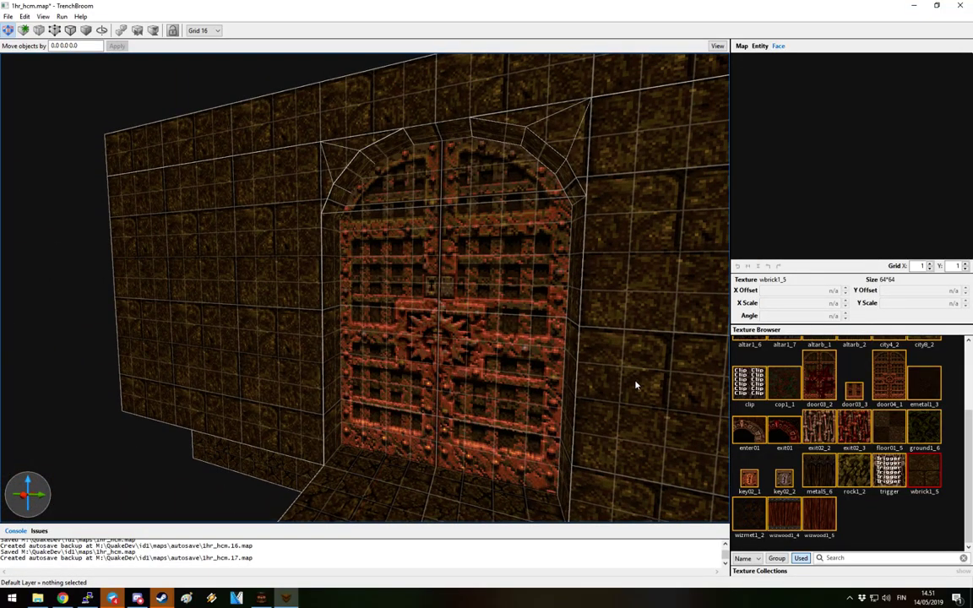
right_click_drag(464, 376, 337, 402)
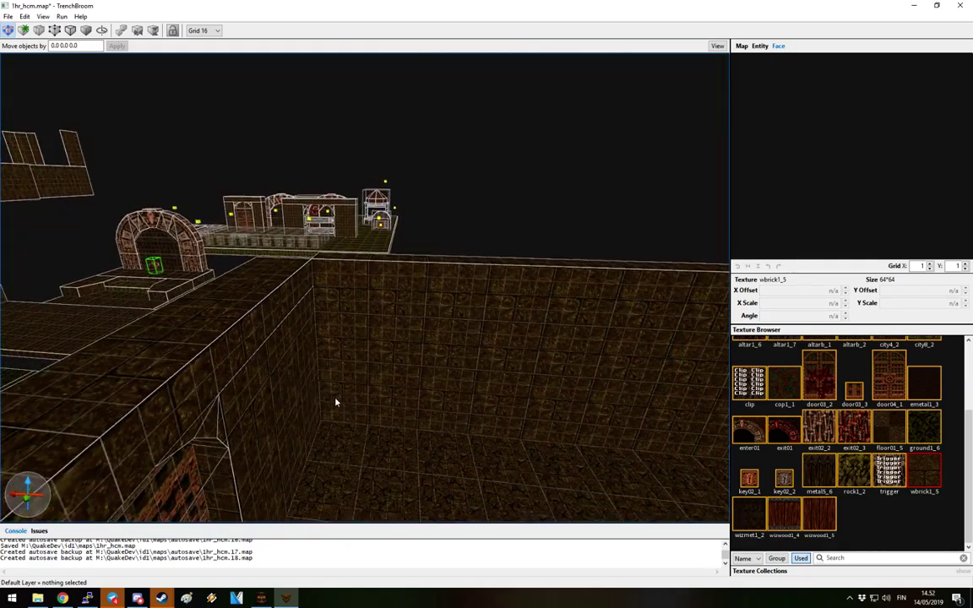
right_click_drag(469, 386, 585, 259)
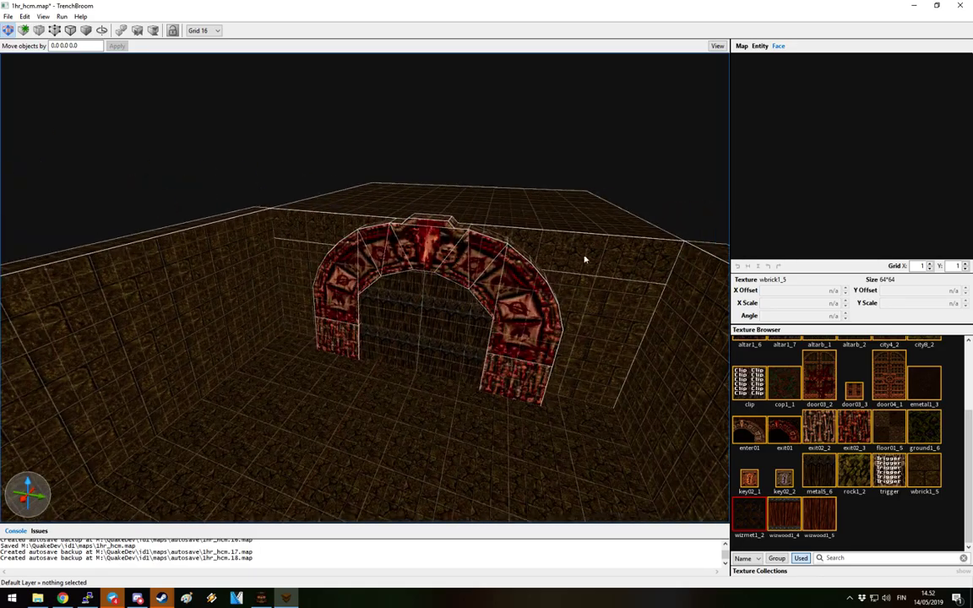
left_click(930, 483)
mouse_move(507, 380)
right_mouse_down()
mouse_move(336, 354)
mouse_move(517, 276)
right_mouse_up()
mouse_move(517, 276)
left_mouse_down()
mouse_move(432, 283)
mouse_move(393, 425)
mouse_move(393, 414)
mouse_move(404, 425)
left_mouse_up()
mouse_move(404, 425)
right_mouse_down()
mouse_move(384, 381)
mouse_move(454, 439)
right_mouse_up()
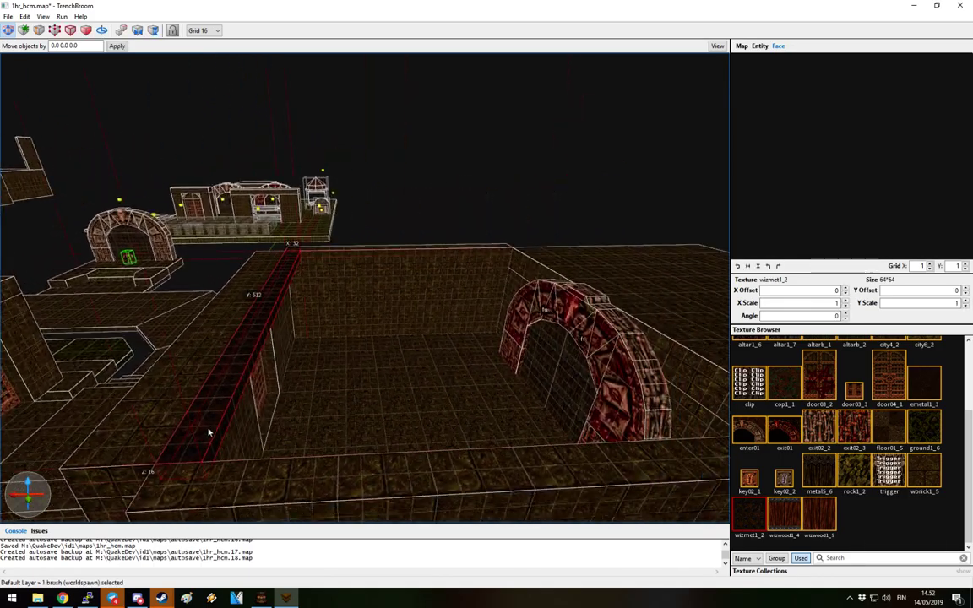
Add matching wizmet1_2 trim brushes along the tops of the room's other three walls
mouse_move(256, 428)
right_mouse_down()
mouse_move(519, 413)
mouse_move(446, 408)
right_mouse_up()
left_click(548, 432)
left_click_drag(446, 408, 283, 517)
left_click_drag(298, 464, 297, 464)
mouse_move(298, 464)
right_mouse_down()
mouse_move(378, 478)
mouse_move(528, 420)
right_mouse_up()
mouse_move(511, 384)
right_mouse_down()
mouse_move(288, 328)
mouse_move(515, 384)
mouse_move(372, 307)
right_mouse_up()
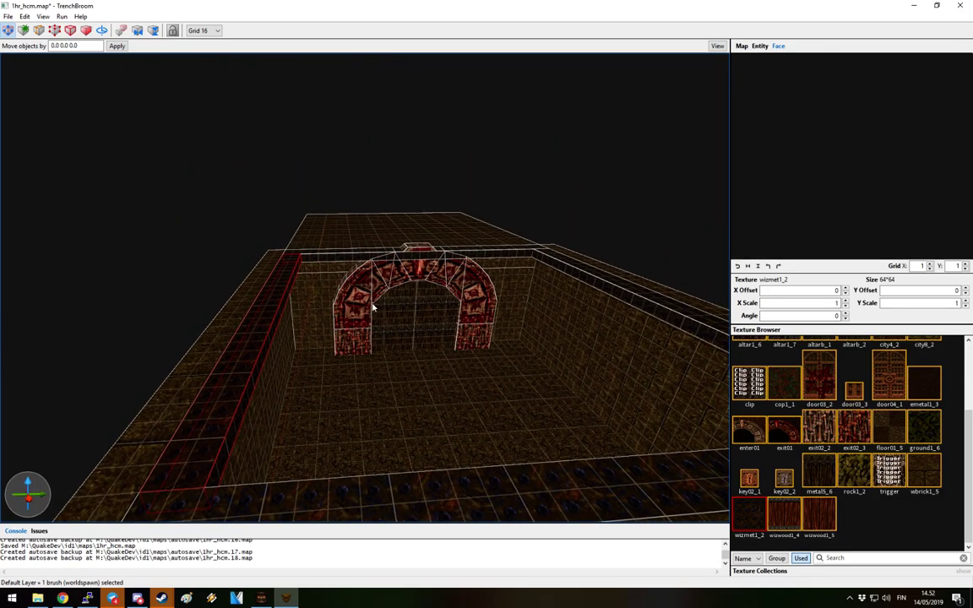
Select all four wizmet1_2 trim brushes, move them up above the walls and make them taller
scroll(412, 267, "up", 5)
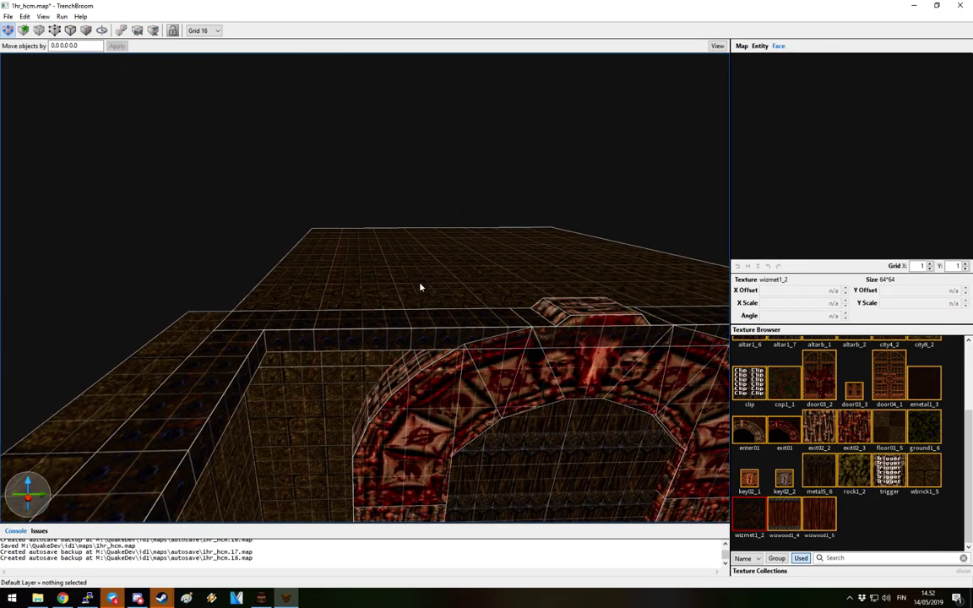
scroll(422, 287, "down", 2)
right_click_drag(266, 342, 406, 346)
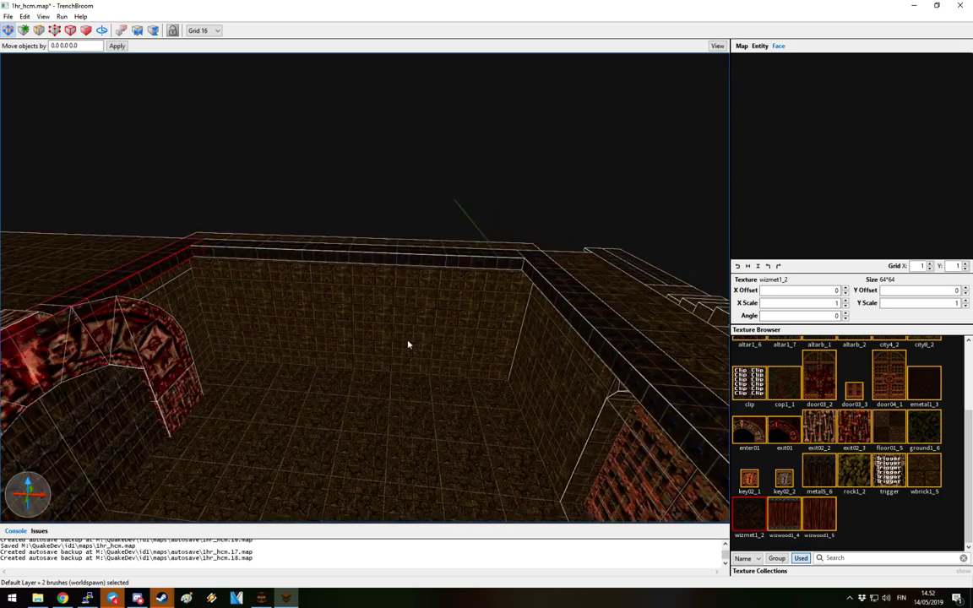
right_click_drag(564, 288, 421, 322)
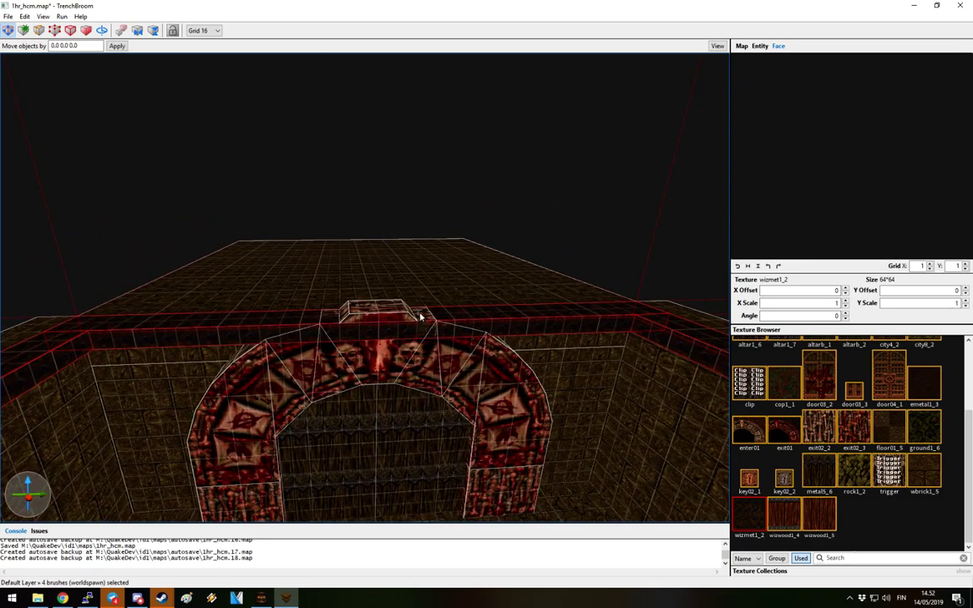
right_click_drag(432, 285, 544, 286)
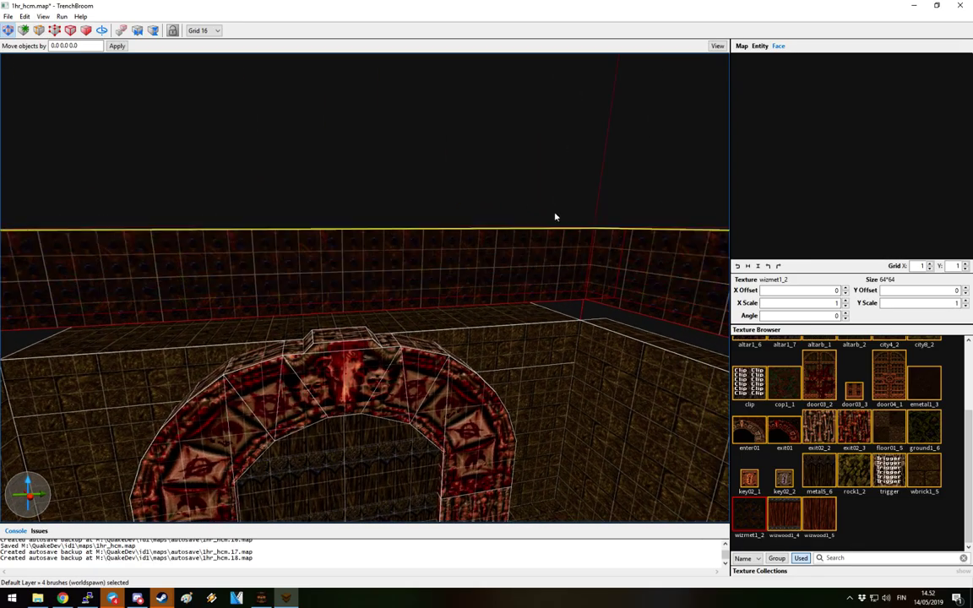
Select the upper wall brushes on all four sides of the room and extend them up to meet the raised trim
left_click(604, 359)
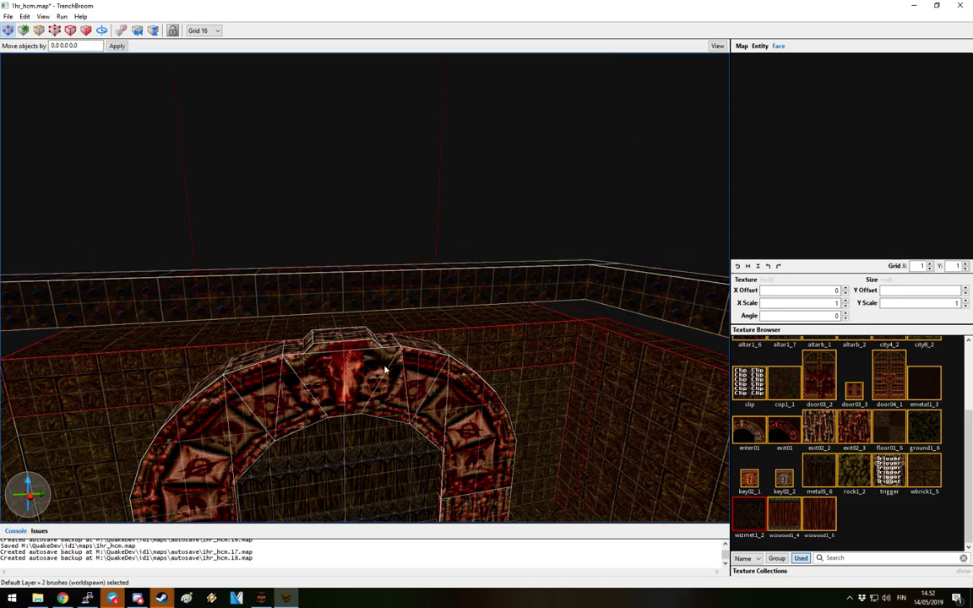
right_click_drag(388, 403, 344, 409)
left_click(463, 365, "ctrl")
right_click_drag(463, 365, 378, 377)
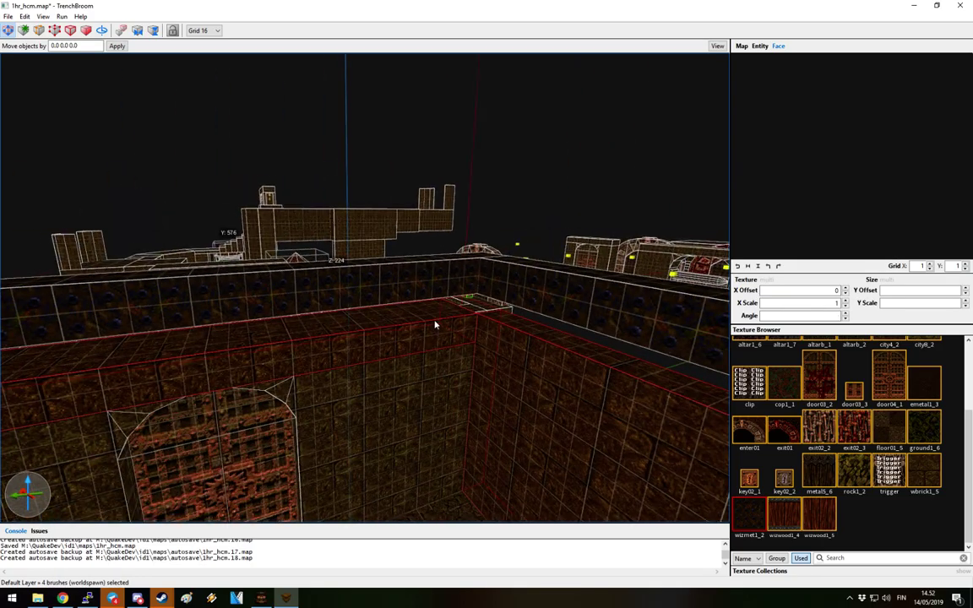
key("Escape")
Draw a wizwood1_5 roof brush over the room, covering the opening framed by the trim
mouse_move(565, 336)
right_mouse_down()
mouse_move(467, 254)
mouse_move(408, 323)
mouse_move(348, 493)
right_mouse_up()
scroll(348, 492, "down", 5)
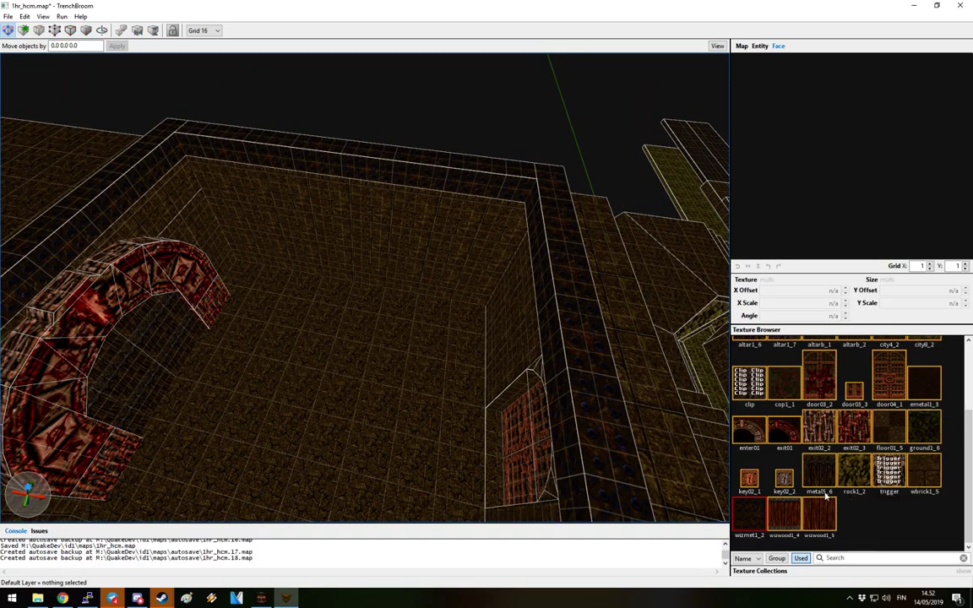
right_click_drag(585, 321, 598, 250)
mouse_move(567, 254)
left_mouse_down()
mouse_move(291, 445)
mouse_move(348, 402)
left_mouse_up()
key("Escape")
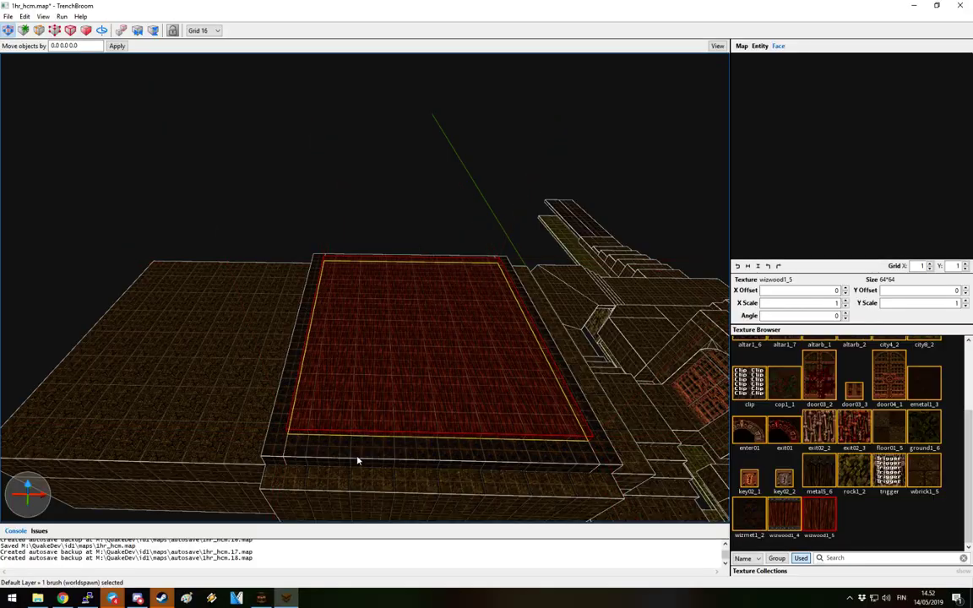
Inspect the roofed exit room from inside and the surrounding stairs, walkways and well area from outside
scroll(489, 370, "up", 10)
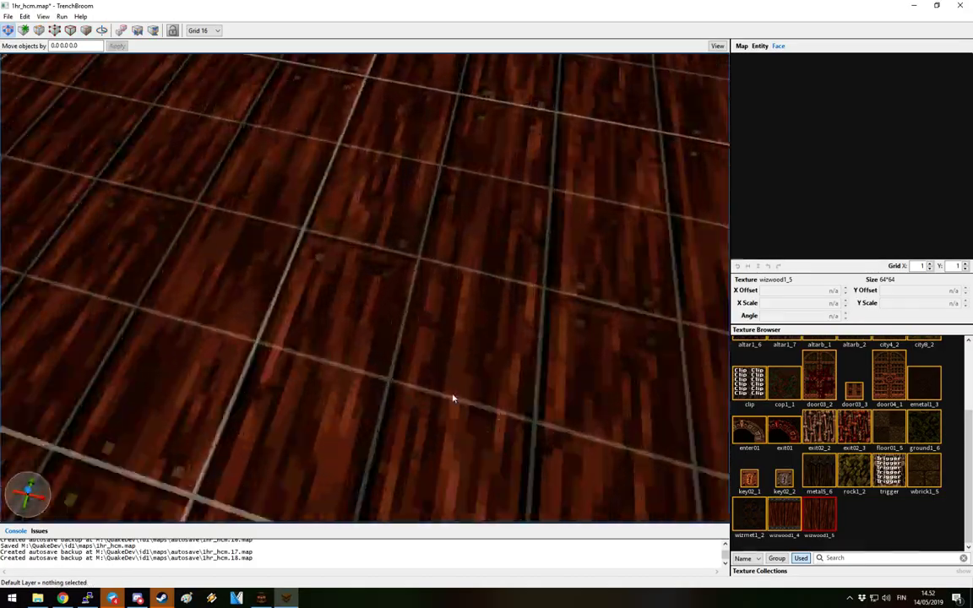
right_click_drag(453, 398, 339, 285)
scroll(383, 294, "up", 5)
scroll(382, 294, "up", 10)
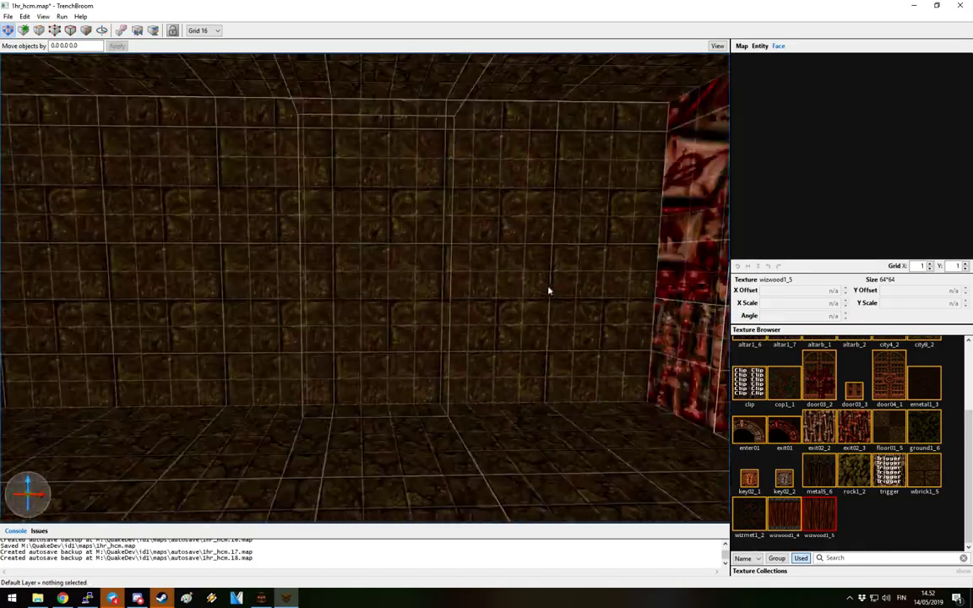
scroll(632, 274, "down", 10)
scroll(608, 361, "up", 10)
right_click_drag(413, 391, 404, 330)
scroll(521, 315, "down", 8)
right_click_drag(520, 315, 351, 307)
scroll(417, 304, "up", 5)
scroll(352, 308, "up", 8)
scroll(369, 310, "down", 10)
scroll(440, 314, "up", 6)
scroll(508, 387, "down", 8)
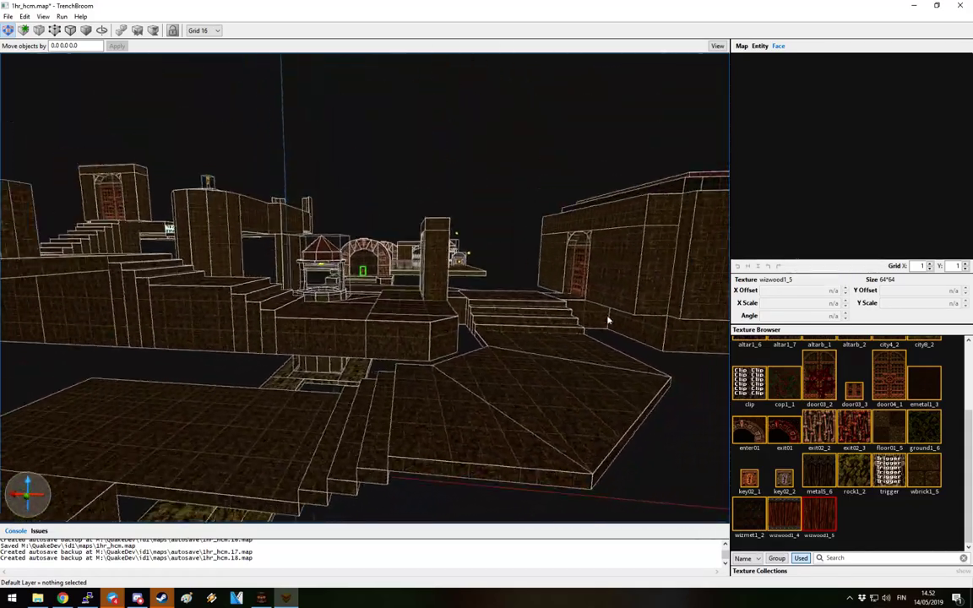
mouse_move(546, 283)
right_mouse_down()
mouse_move(543, 319)
mouse_move(589, 335)
mouse_move(621, 326)
mouse_move(523, 324)
mouse_move(597, 330)
mouse_move(659, 358)
mouse_move(619, 407)
mouse_move(417, 411)
mouse_move(639, 337)
mouse_move(621, 331)
mouse_move(615, 293)
mouse_move(336, 389)
mouse_move(308, 388)
mouse_move(329, 393)
mouse_move(402, 343)
mouse_move(383, 358)
mouse_move(487, 325)
mouse_move(476, 307)
mouse_move(474, 392)
mouse_move(463, 376)
mouse_move(430, 383)
mouse_move(527, 374)
mouse_move(643, 322)
mouse_move(639, 387)
mouse_move(532, 398)
right_mouse_up()
left_click(431, 344)
left_click(473, 392)
scroll(533, 398, "up", 10)
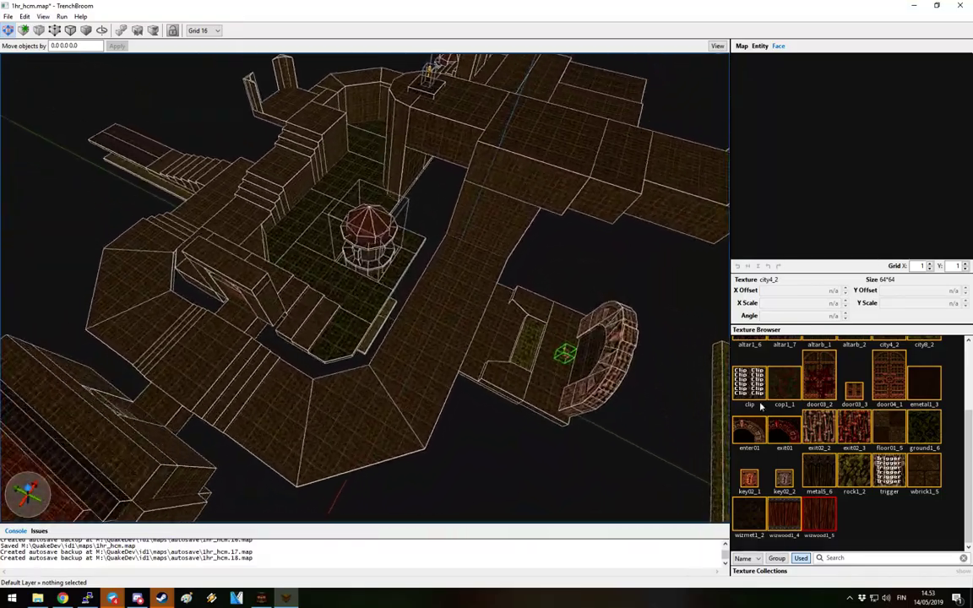
Draw a wbrick1_5 block 128 by 320 units beside the start archway, raise it to 336 units, and undo the last change
right_click_drag(625, 355, 372, 330)
mouse_move(361, 332)
left_mouse_down()
mouse_move(297, 423)
mouse_move(293, 449)
left_mouse_up()
left_click_drag(334, 380, 334, 334)
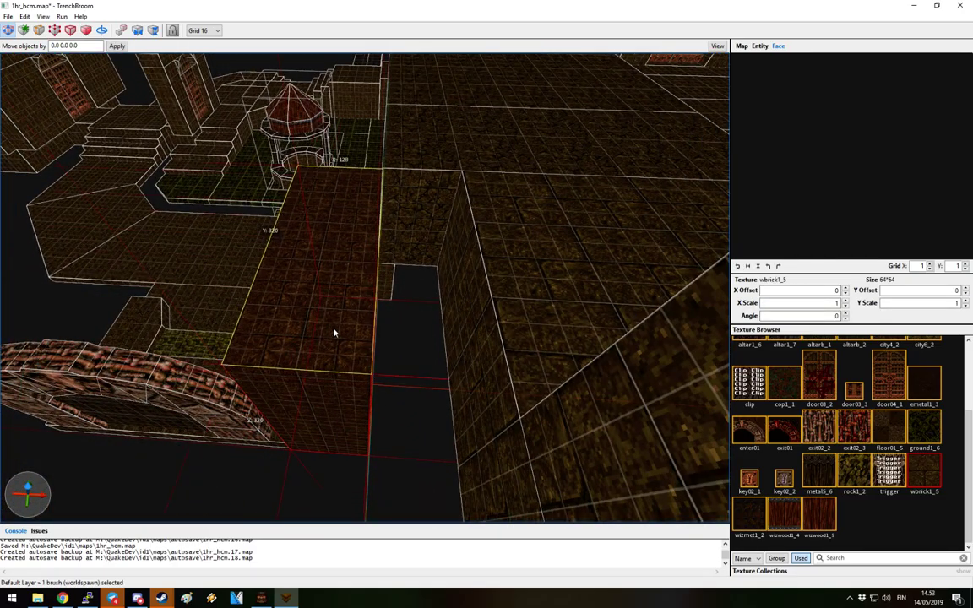
mouse_move(334, 321)
right_mouse_down()
mouse_move(404, 269)
mouse_move(547, 304)
mouse_move(456, 282)
right_mouse_up()
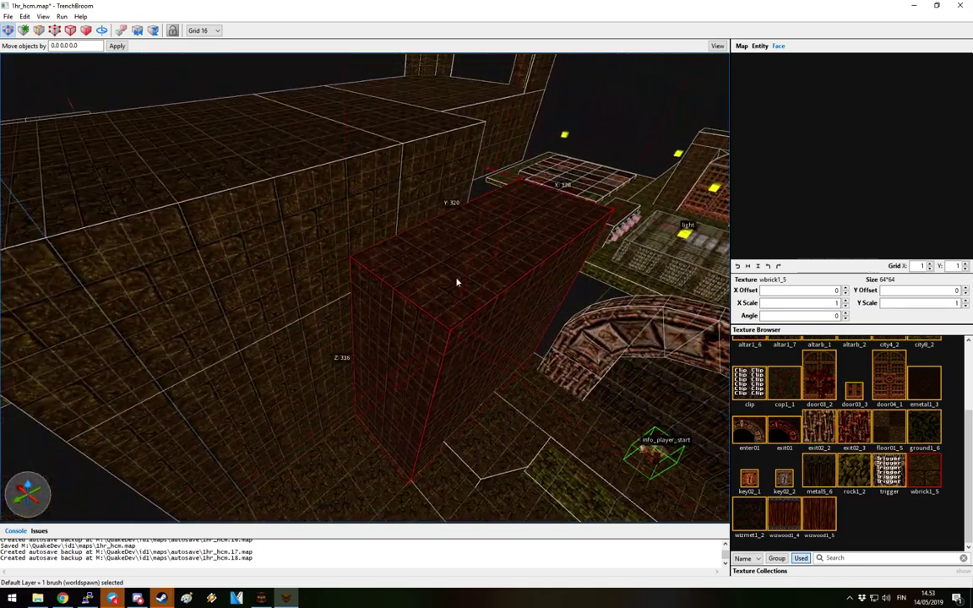
mouse_move(480, 196)
right_mouse_down()
mouse_move(476, 277)
mouse_move(454, 243)
mouse_move(450, 268)
mouse_move(476, 278)
mouse_move(434, 270)
mouse_move(292, 295)
mouse_move(449, 330)
right_mouse_up()
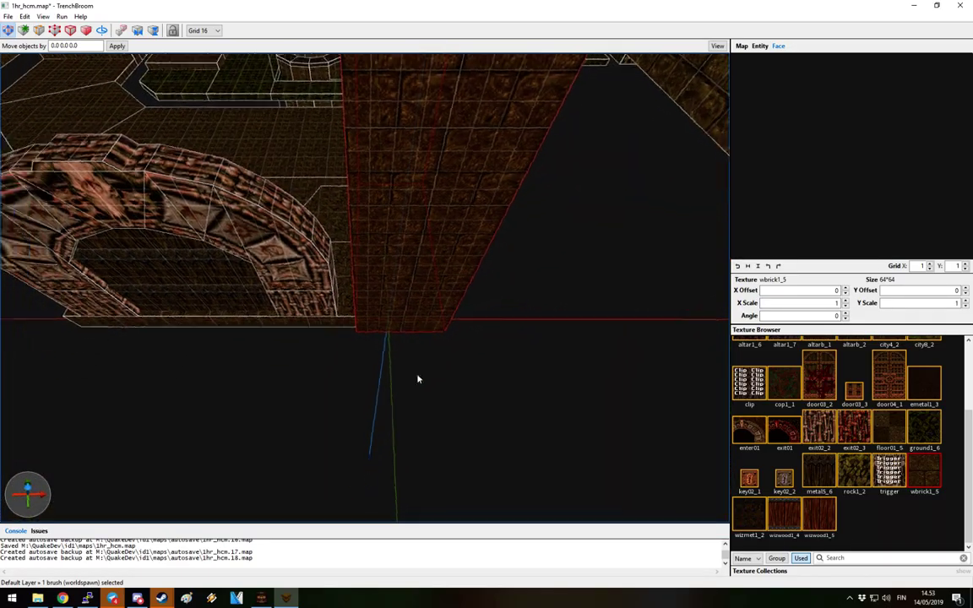
key("ctrl+z")
Build a tall wbrick1_5 wall behind the player start archway
right_click_drag(541, 263, 413, 315)
mouse_move(488, 313)
left_mouse_down()
mouse_move(356, 355)
mouse_move(409, 350)
left_mouse_up()
mouse_move(409, 350)
right_mouse_down()
mouse_move(506, 342)
mouse_move(468, 322)
mouse_move(473, 149)
mouse_move(644, 329)
mouse_move(648, 306)
right_mouse_up()
right_click_drag(566, 329, 526, 336)
Draw a 128-unit-wide wbrick1_5 brush along the open side of the start area and raise it to 432 units tall
left_click_drag(546, 334, 323, 450)
right_click_drag(324, 450, 454, 407)
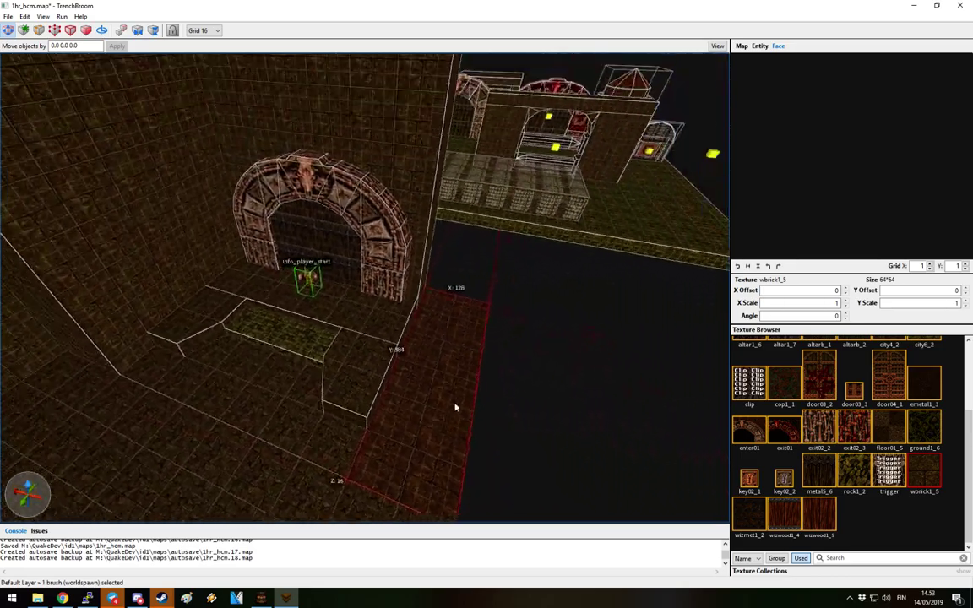
scroll(447, 404, "down", 5)
key("Escape")
mouse_move(507, 361)
right_mouse_down()
mouse_move(558, 362)
mouse_move(479, 375)
mouse_move(384, 322)
right_mouse_up()
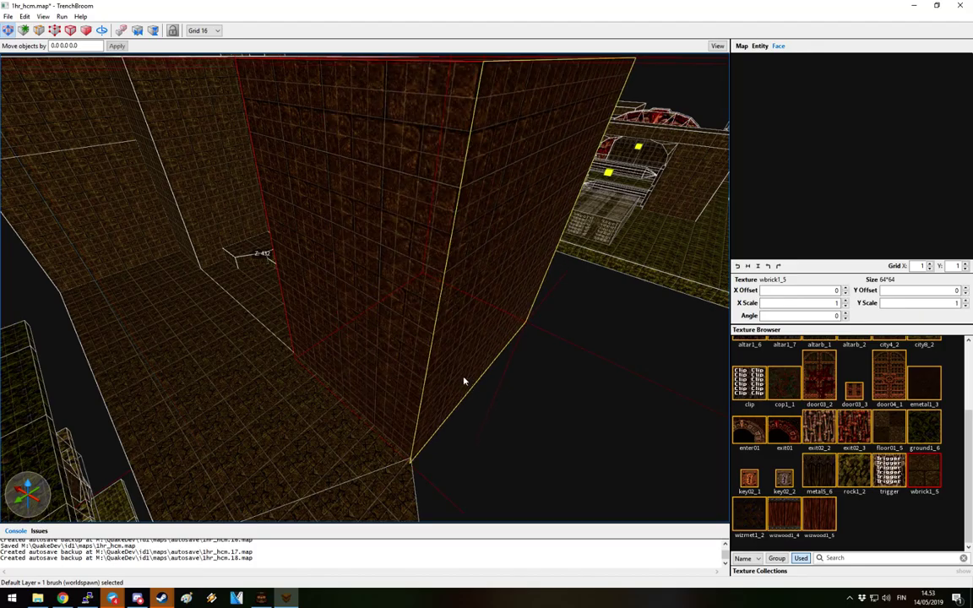
key("Escape")
Add a tall wbrick1_5 brush at the new wall's corner and shift its face to follow the floor's diagonal edge
mouse_move(514, 373)
right_mouse_down()
mouse_move(521, 423)
mouse_move(399, 386)
right_mouse_up()
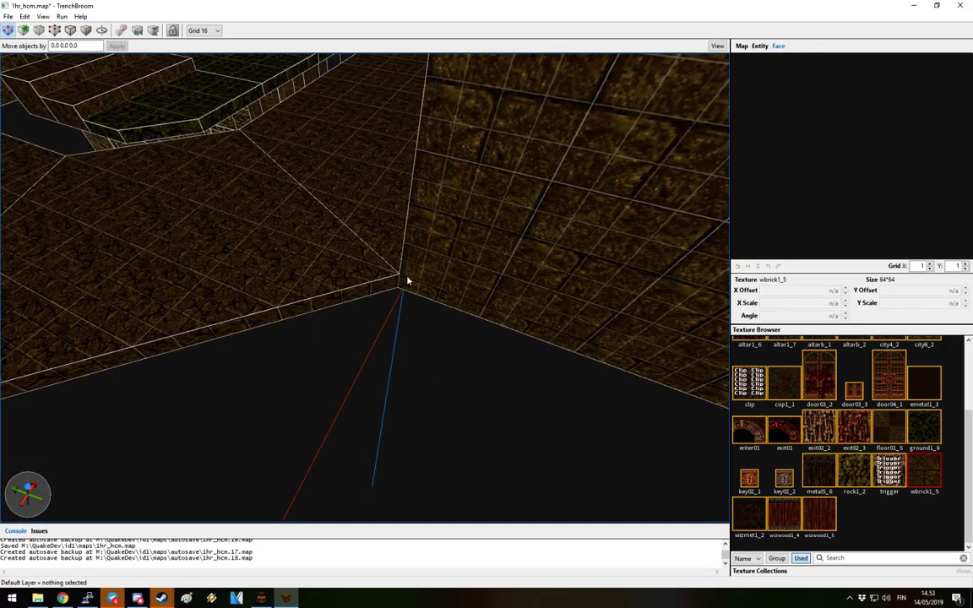
scroll(380, 391, "down", 1)
mouse_move(385, 398)
right_mouse_down()
mouse_move(450, 419)
mouse_move(415, 397)
mouse_move(497, 344)
right_mouse_up()
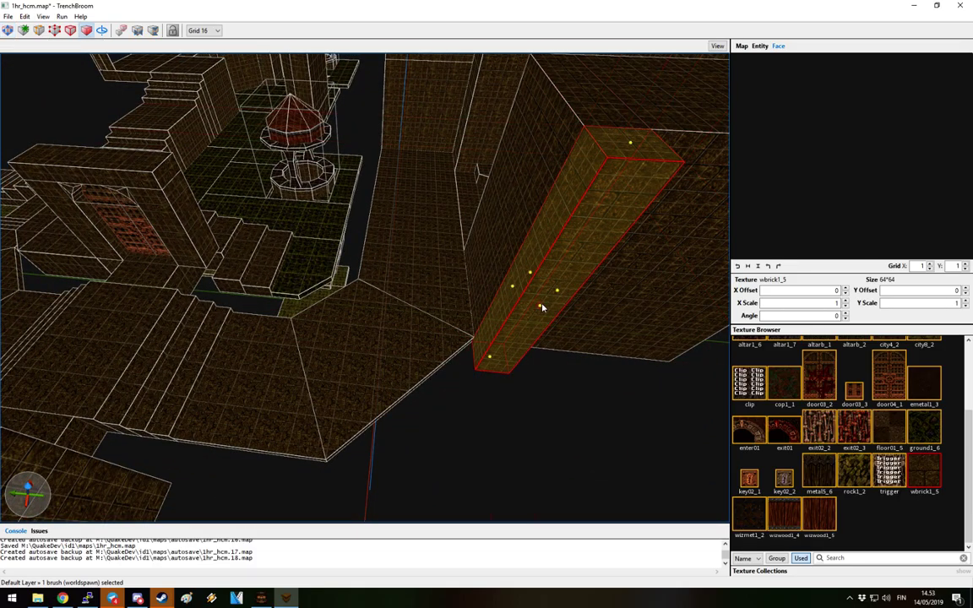
left_click_drag(542, 308, 407, 419)
scroll(383, 432, "up", 8)
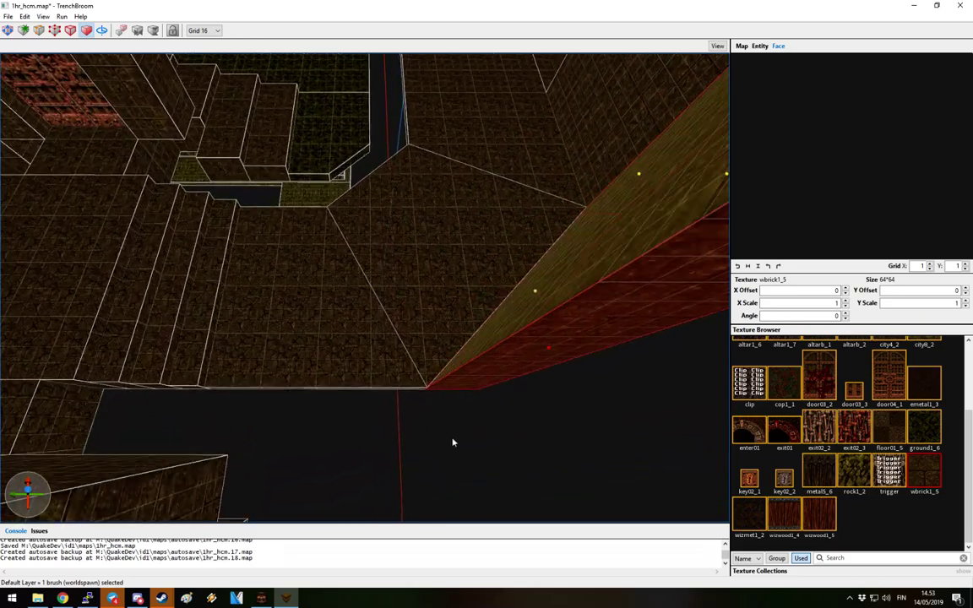
scroll(456, 423, "down", 3)
Draw a 64-unit-thick wbrick1_5 wall about 352 units long joining the diagonal wall, and raise it to 432 units
left_click(474, 358)
mouse_move(474, 358)
left_mouse_down()
mouse_move(402, 369)
mouse_move(332, 358)
left_mouse_up()
mouse_move(332, 358)
right_mouse_down()
mouse_move(446, 365)
mouse_move(580, 343)
mouse_move(376, 302)
right_mouse_up()
mouse_move(589, 404)
right_mouse_down()
mouse_move(625, 347)
mouse_move(472, 361)
right_mouse_up()
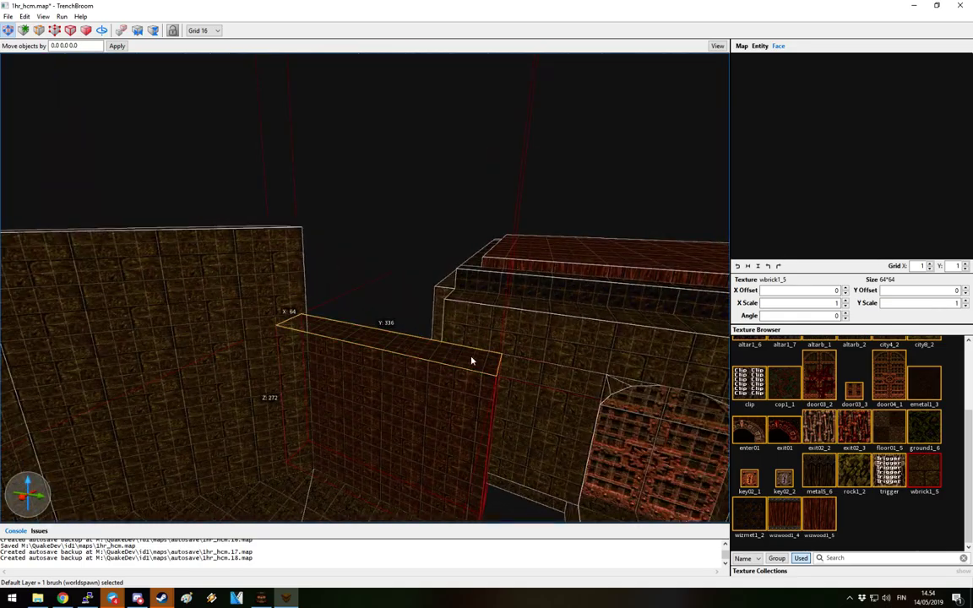
right_click_drag(467, 229, 394, 297)
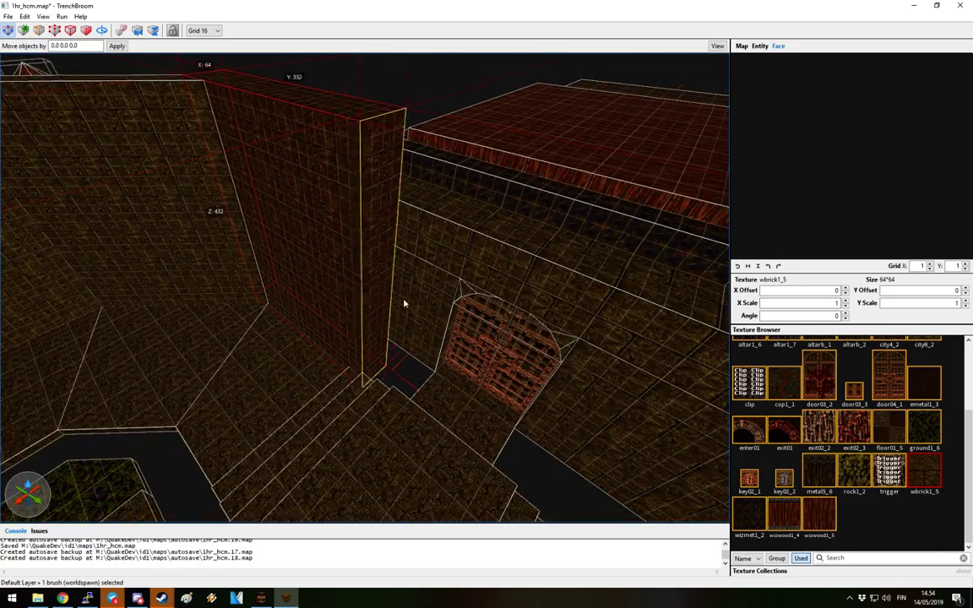
mouse_move(543, 356)
right_mouse_down()
mouse_move(445, 332)
mouse_move(549, 360)
mouse_move(486, 331)
mouse_move(497, 316)
mouse_move(472, 311)
right_mouse_up()
Add the adjoining wall to the selection and place a mirrored copy of both on the opposite side of the start area
left_click(270, 222, "ctrl")
mouse_move(270, 221)
right_mouse_down()
mouse_move(336, 245)
mouse_move(216, 296)
right_mouse_up()
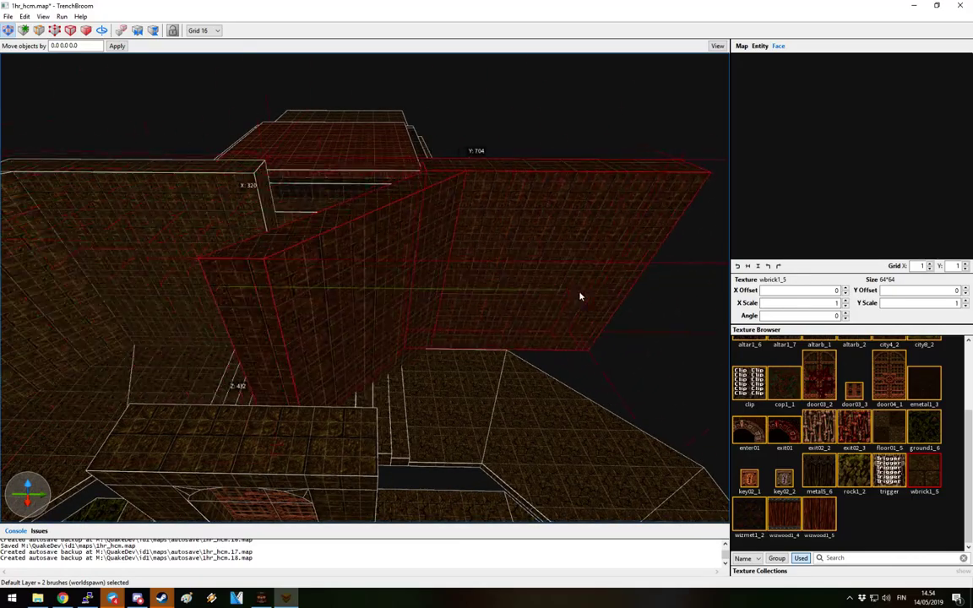
mouse_move(409, 286)
right_mouse_down()
mouse_move(454, 293)
mouse_move(389, 297)
mouse_move(457, 316)
mouse_move(419, 320)
mouse_move(341, 256)
mouse_move(337, 341)
mouse_move(301, 266)
right_mouse_up()
key("Escape")
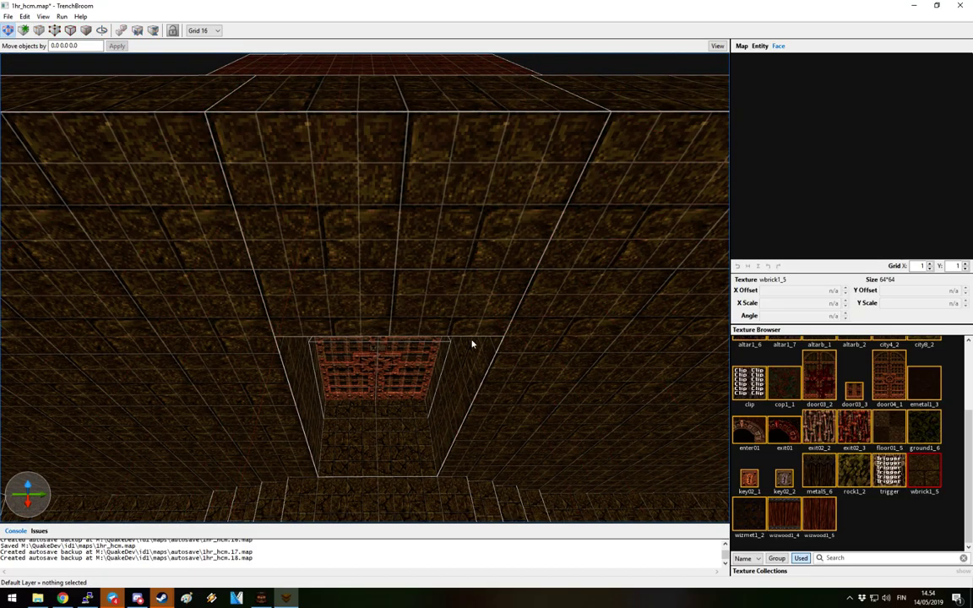
mouse_move(457, 316)
right_mouse_down()
mouse_move(499, 403)
mouse_move(506, 225)
mouse_move(409, 298)
right_mouse_up()
left_click(409, 298)
key("Escape")
Draw a 512 by 80 unit wbrick1_5 brush along the walkway's outer edge past the diagonal wall and raise it to about 400 units
right_click_drag(441, 351, 529, 381)
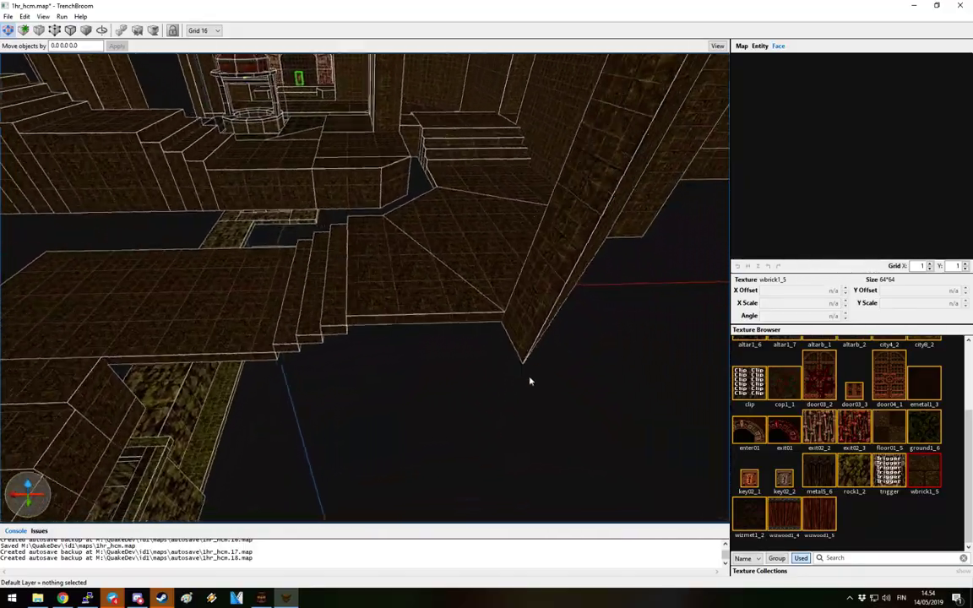
left_click_drag(520, 336, 364, 404)
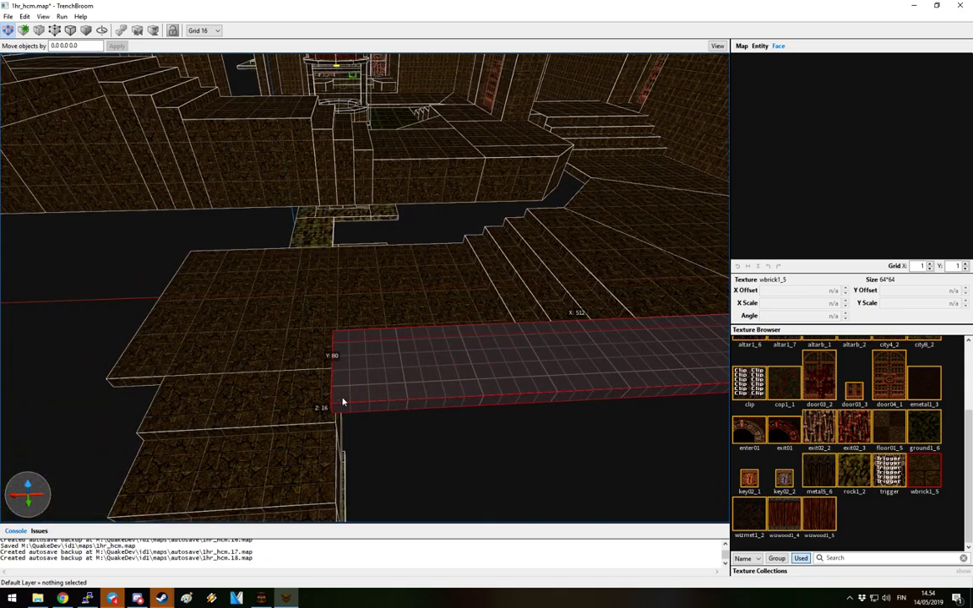
right_click_drag(416, 512, 480, 436)
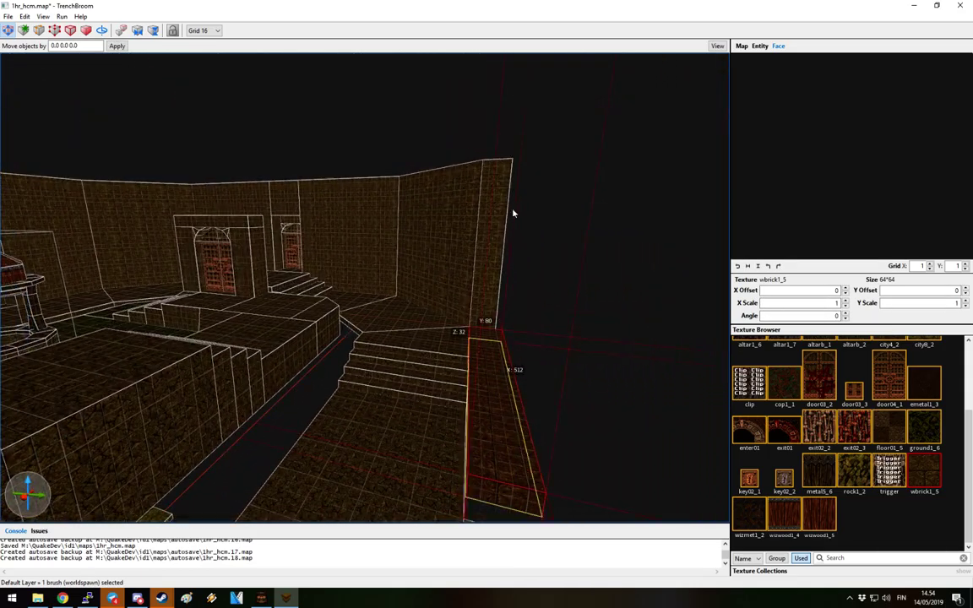
left_click_drag(517, 283, 548, 148, "shift")
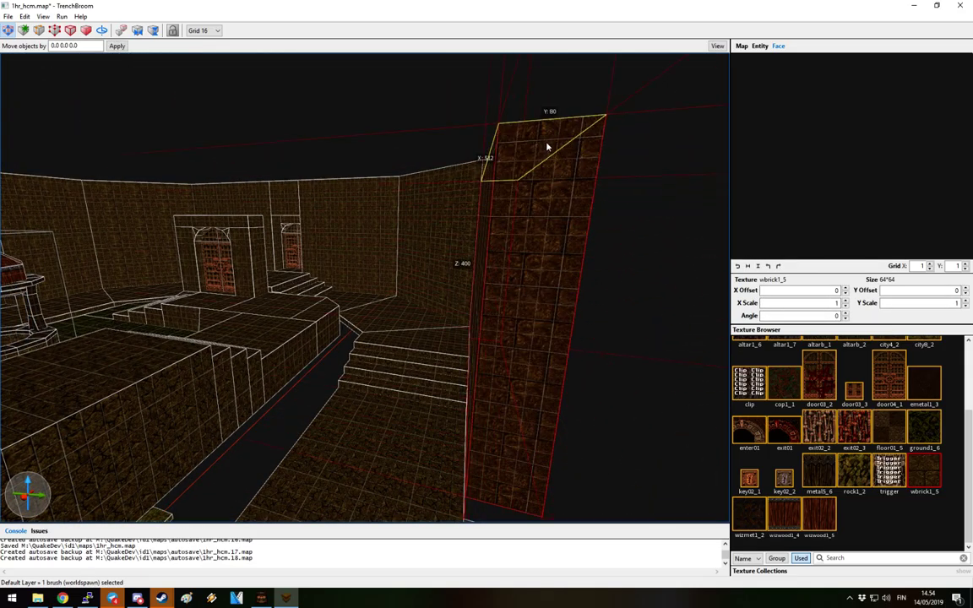
Extend the new side wall downward to a height of 704 units and thicken it to 128 units
mouse_move(556, 108)
right_mouse_down()
mouse_move(521, 286)
mouse_move(486, 335)
right_mouse_up()
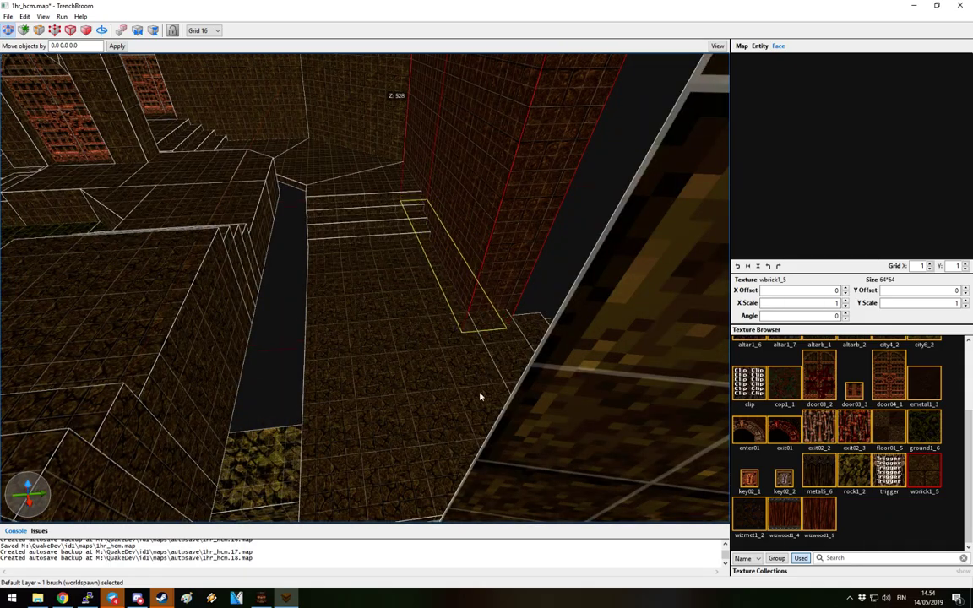
scroll(483, 388, "up", 5)
mouse_move(416, 332)
right_mouse_down()
mouse_move(517, 341)
mouse_move(233, 373)
mouse_move(257, 231)
mouse_move(367, 292)
right_mouse_up()
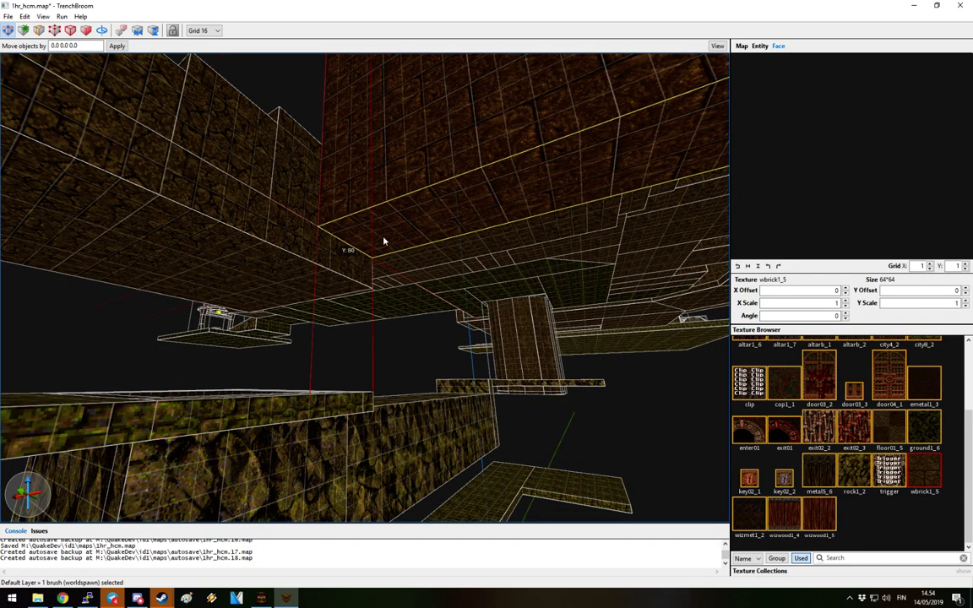
mouse_move(427, 379)
right_mouse_down()
mouse_move(239, 370)
mouse_move(434, 484)
mouse_move(508, 421)
right_mouse_up()
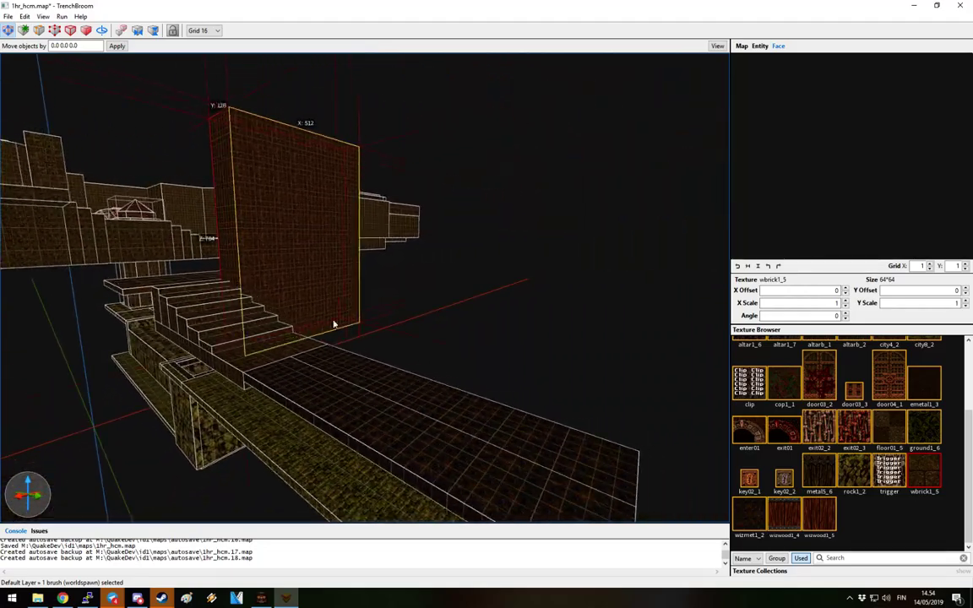
Build a 64-unit-thick wbrick1_5 wall 1024 units long and about 720 units tall along the lower passage's open side
mouse_move(645, 413)
right_mouse_down()
mouse_move(673, 430)
mouse_move(574, 443)
mouse_move(450, 423)
mouse_move(519, 396)
mouse_move(319, 309)
mouse_move(256, 233)
mouse_move(289, 233)
mouse_move(320, 101)
mouse_move(427, 187)
mouse_move(433, 293)
right_mouse_up()
left_click(531, 376)
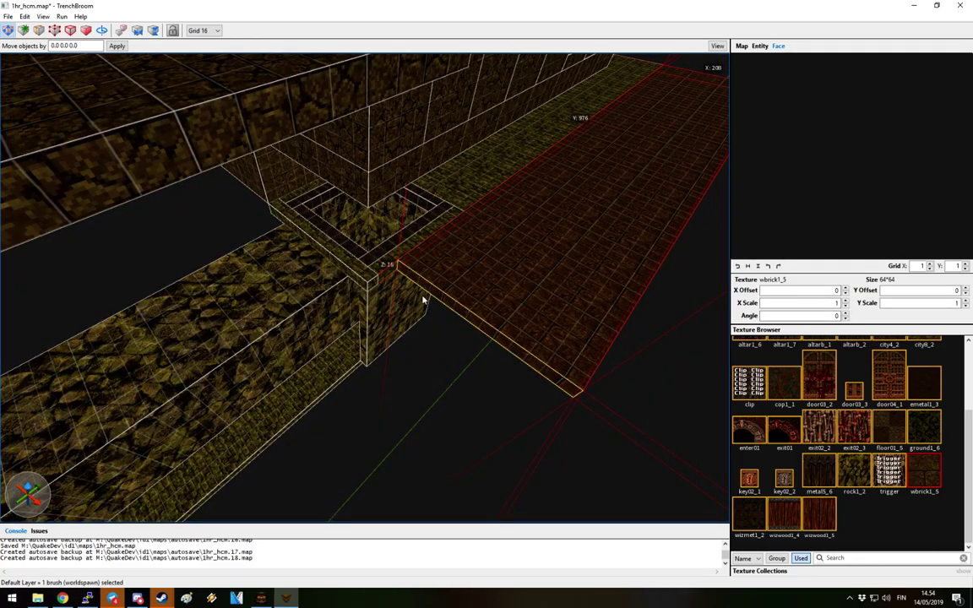
mouse_move(389, 323)
right_mouse_down()
mouse_move(307, 305)
mouse_move(428, 319)
mouse_move(446, 365)
mouse_move(586, 331)
mouse_move(668, 343)
right_mouse_up()
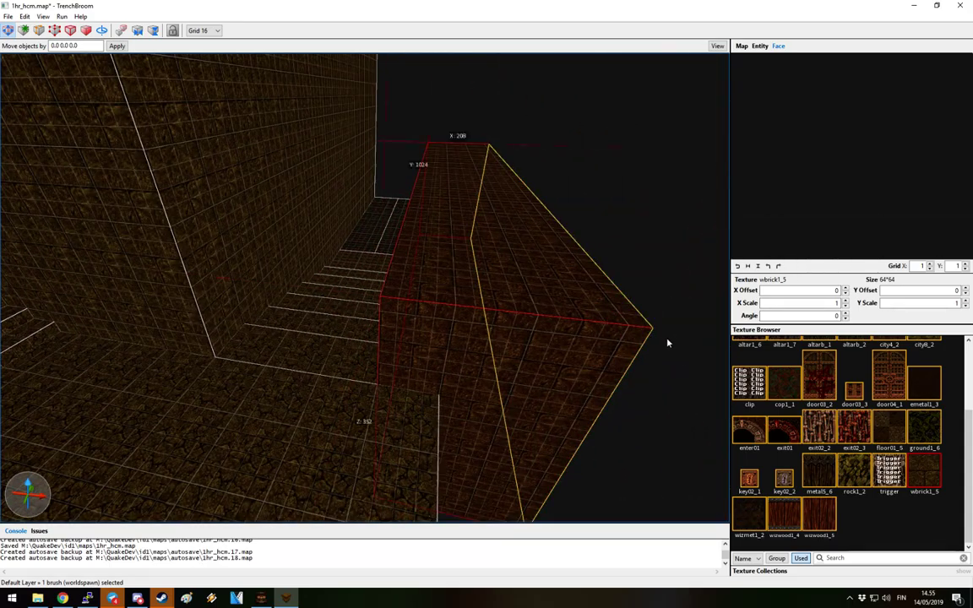
mouse_move(471, 314)
right_mouse_down()
mouse_move(590, 393)
mouse_move(475, 330)
right_mouse_up()
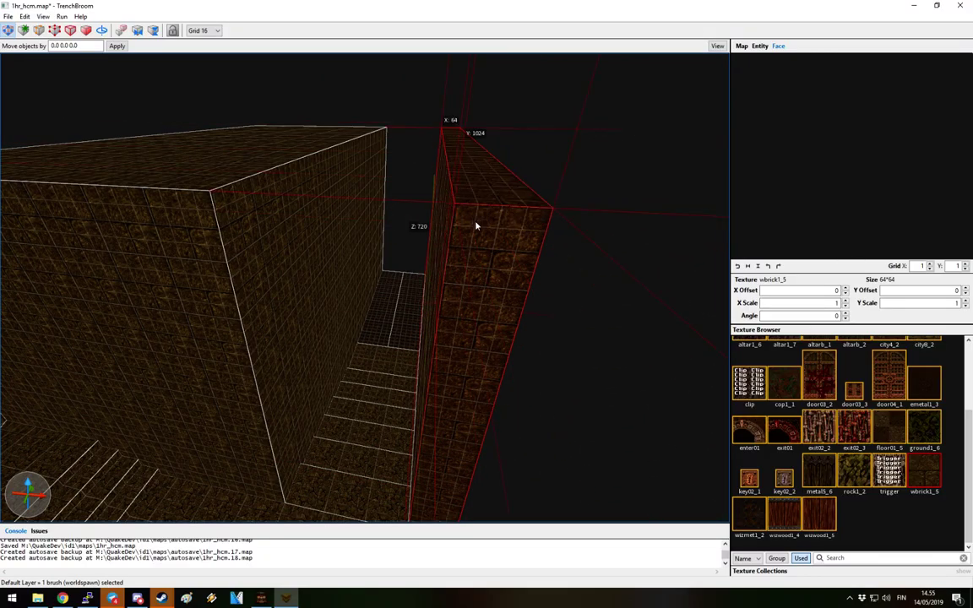
key("Escape")
Add a 256-unit-long wbrick1_5 wall, 32 units thick, along the open floor edge next to the tall wall
mouse_move(509, 266)
right_mouse_down()
mouse_move(434, 287)
mouse_move(343, 276)
mouse_move(517, 304)
mouse_move(319, 296)
mouse_move(319, 311)
mouse_move(347, 296)
mouse_move(453, 338)
mouse_move(326, 348)
mouse_move(336, 316)
mouse_move(572, 376)
right_mouse_up()
left_click(326, 348)
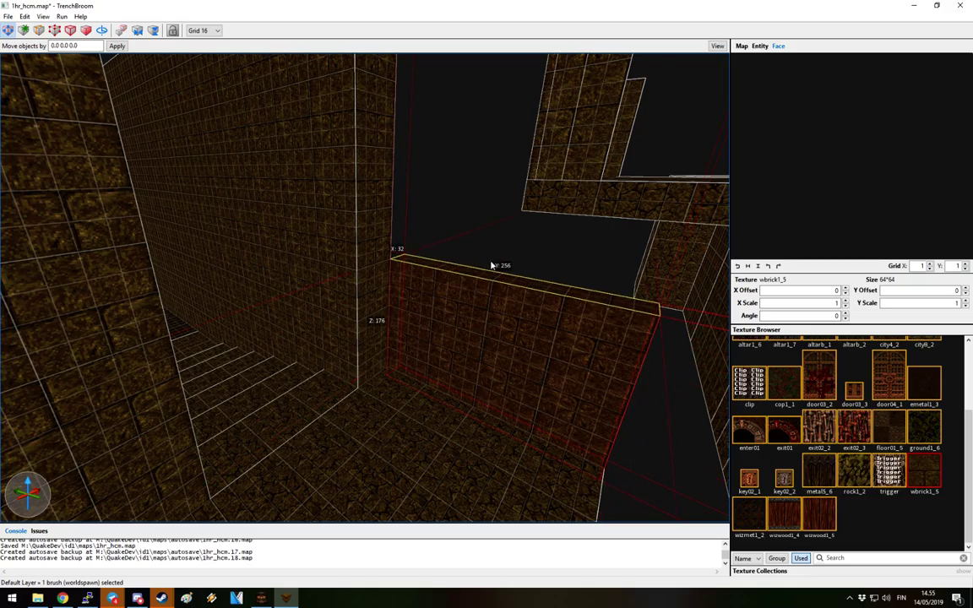
mouse_move(502, 222)
right_mouse_down()
mouse_move(558, 187)
mouse_move(467, 232)
mouse_move(419, 239)
mouse_move(448, 282)
mouse_move(428, 225)
mouse_move(425, 315)
mouse_move(448, 363)
mouse_move(425, 293)
mouse_move(408, 338)
mouse_move(381, 358)
mouse_move(666, 304)
mouse_move(389, 363)
mouse_move(463, 282)
mouse_move(296, 301)
mouse_move(338, 241)
mouse_move(392, 322)
mouse_move(441, 316)
right_mouse_up()
key("Escape")
Raise a 400 by 64 unit wbrick1_5 wall to about 480 units and a neighbouring 64 by 256 unit wall to about 272 units
left_click(415, 292)
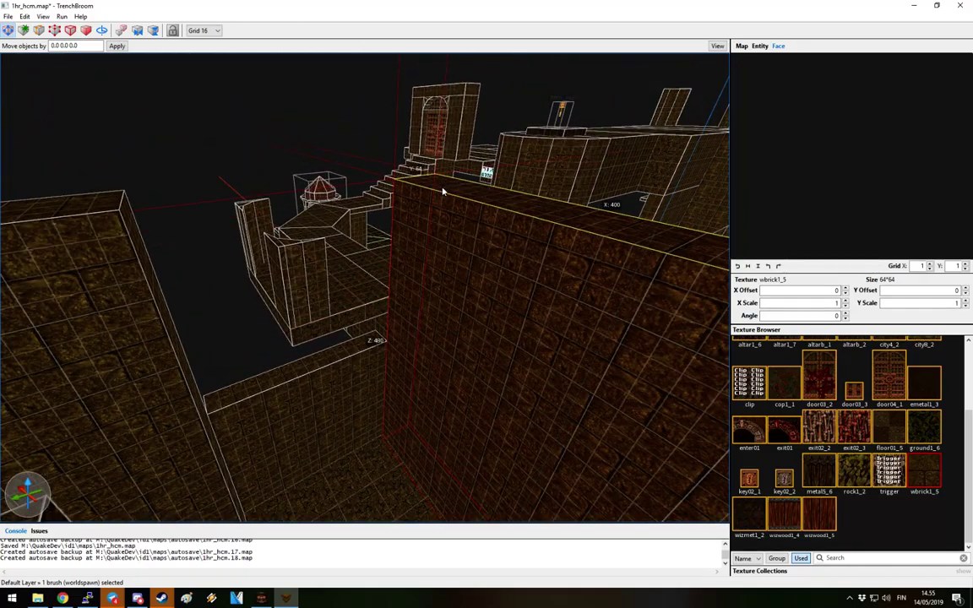
right_click_drag(459, 267, 406, 306)
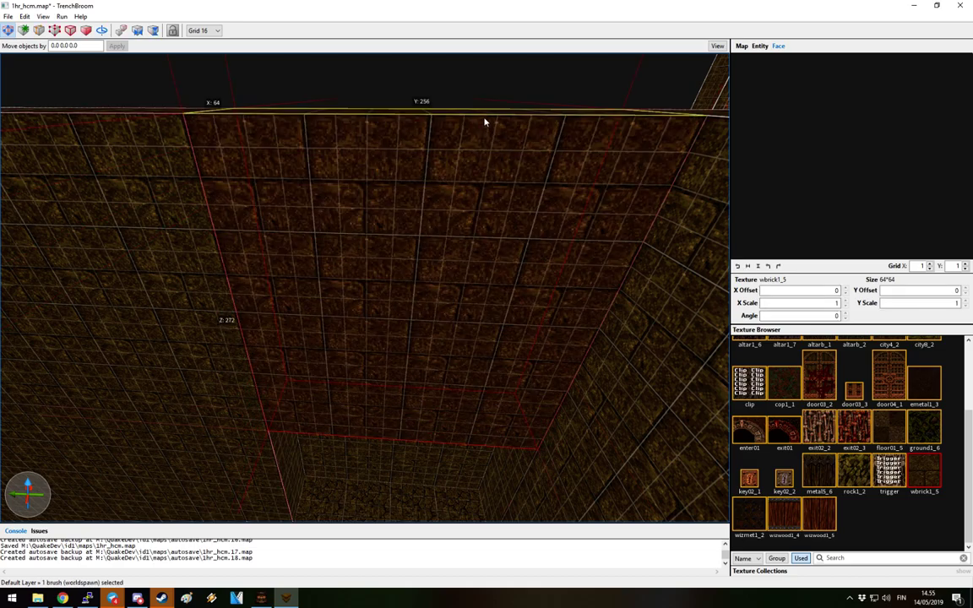
mouse_move(386, 465)
right_mouse_down()
mouse_move(385, 456)
mouse_move(423, 482)
mouse_move(441, 343)
mouse_move(298, 326)
mouse_move(474, 360)
mouse_move(593, 334)
mouse_move(473, 326)
mouse_move(328, 426)
mouse_move(357, 413)
mouse_move(243, 298)
mouse_move(243, 328)
right_mouse_up()
key("Escape")
left_click(242, 328)
Draw a 64-unit-thick wbrick1_5 brush across the gap beside the gate archway and build it into a 256-unit-long wall about 400 units tall
mouse_move(322, 377)
right_mouse_down()
mouse_move(315, 356)
mouse_move(340, 349)
mouse_move(389, 377)
mouse_move(367, 375)
right_mouse_up()
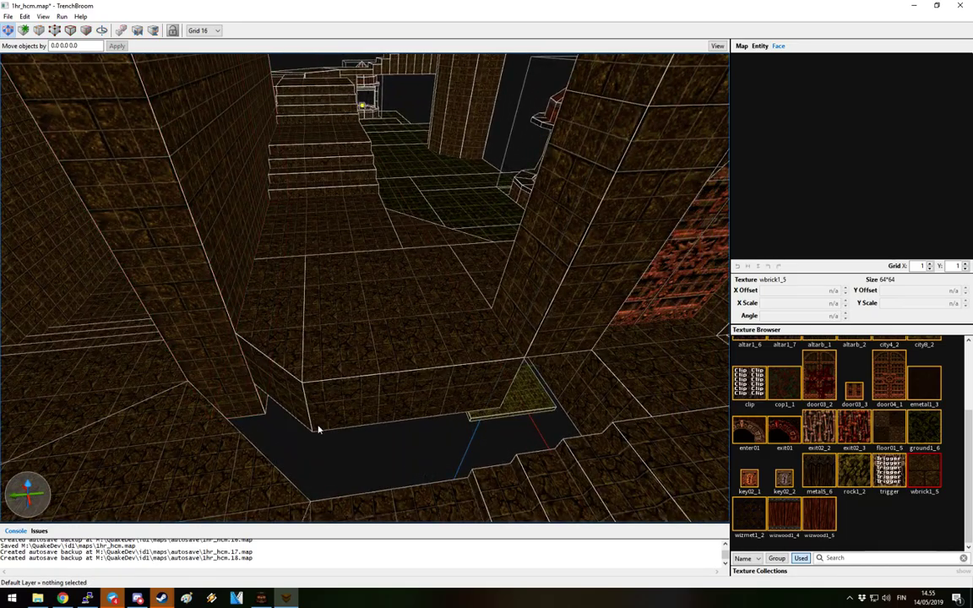
left_click_drag(342, 437, 446, 483)
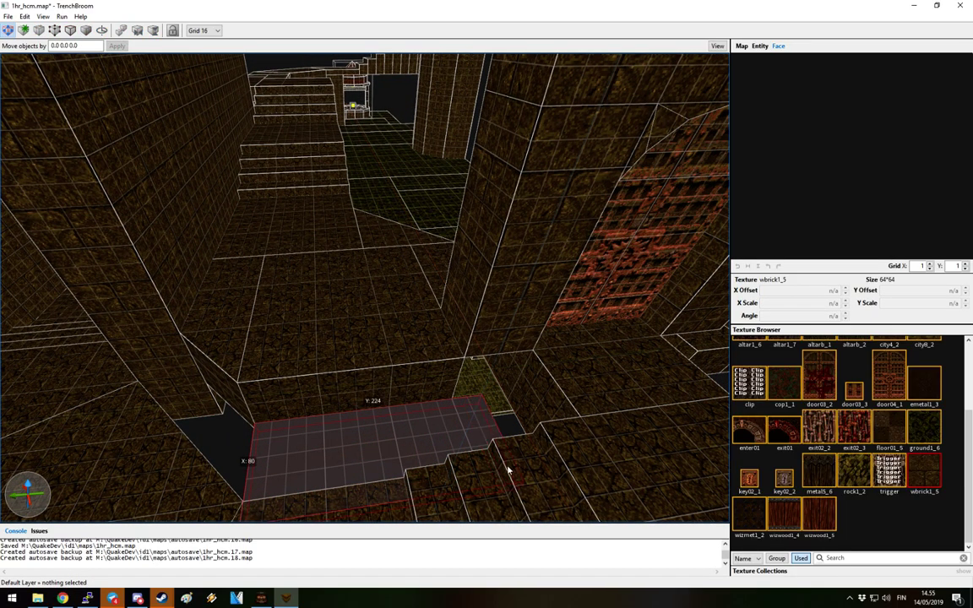
left_click_drag(526, 466, 525, 466)
mouse_move(526, 466)
right_mouse_down()
mouse_move(452, 457)
mouse_move(437, 432)
right_mouse_up()
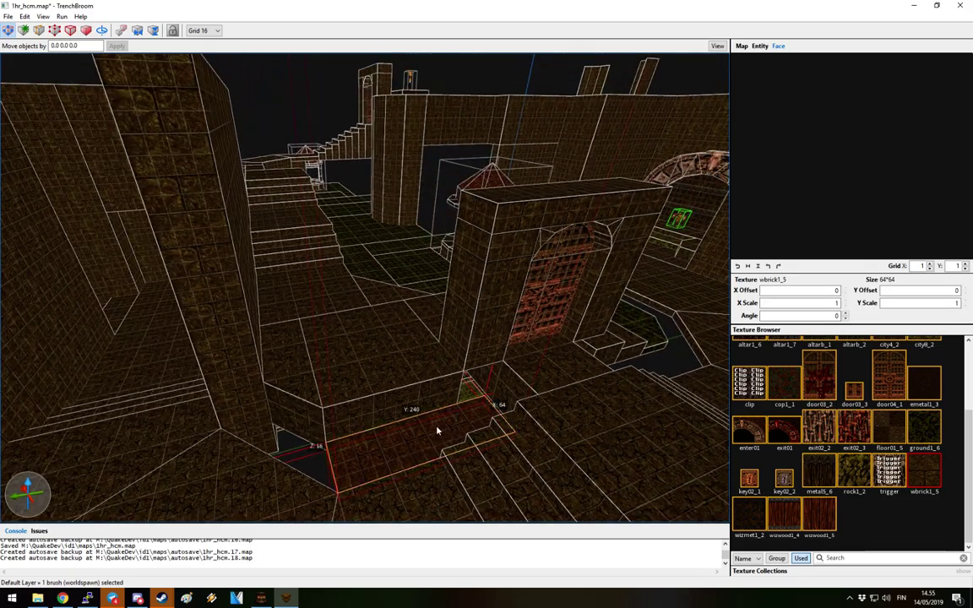
mouse_move(497, 249)
right_mouse_down()
mouse_move(511, 279)
mouse_move(466, 332)
mouse_move(552, 373)
mouse_move(560, 337)
mouse_move(524, 299)
right_mouse_up()
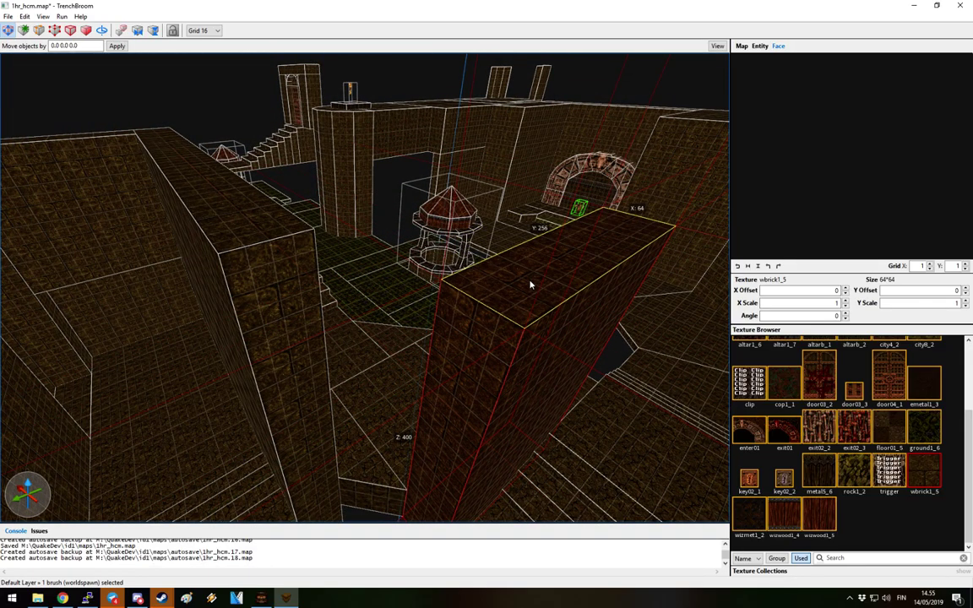
mouse_move(534, 267)
right_mouse_down()
mouse_move(581, 213)
mouse_move(476, 301)
mouse_move(482, 321)
mouse_move(380, 332)
right_mouse_up()
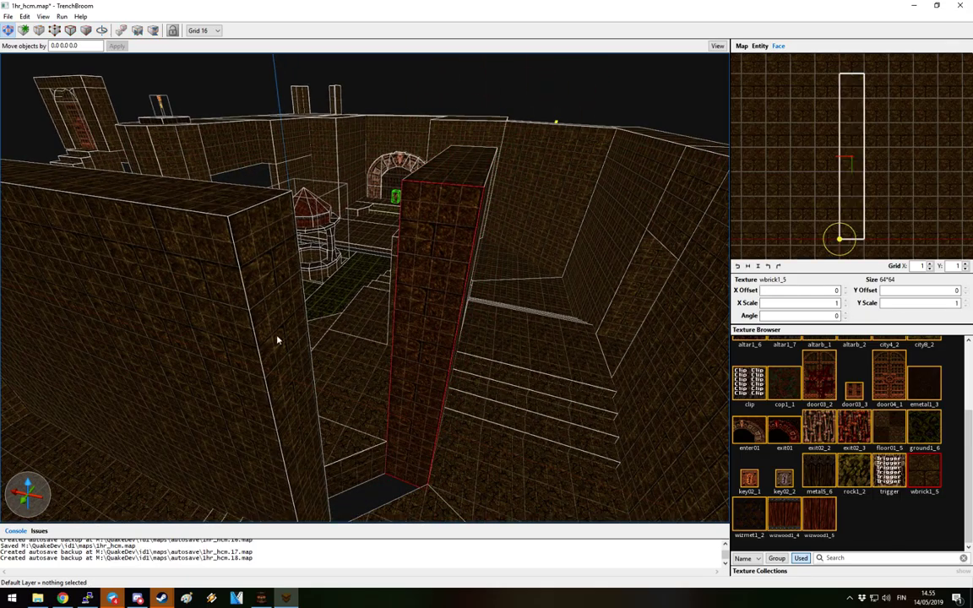
Duplicate the three wall brushes beside the gate and mirror the copy to the gate's other side
scroll(279, 340, "up", 3)
mouse_move(278, 337)
right_mouse_down()
mouse_move(200, 391)
mouse_move(406, 331)
mouse_move(254, 338)
right_mouse_up()
scroll(406, 331, "down", 4)
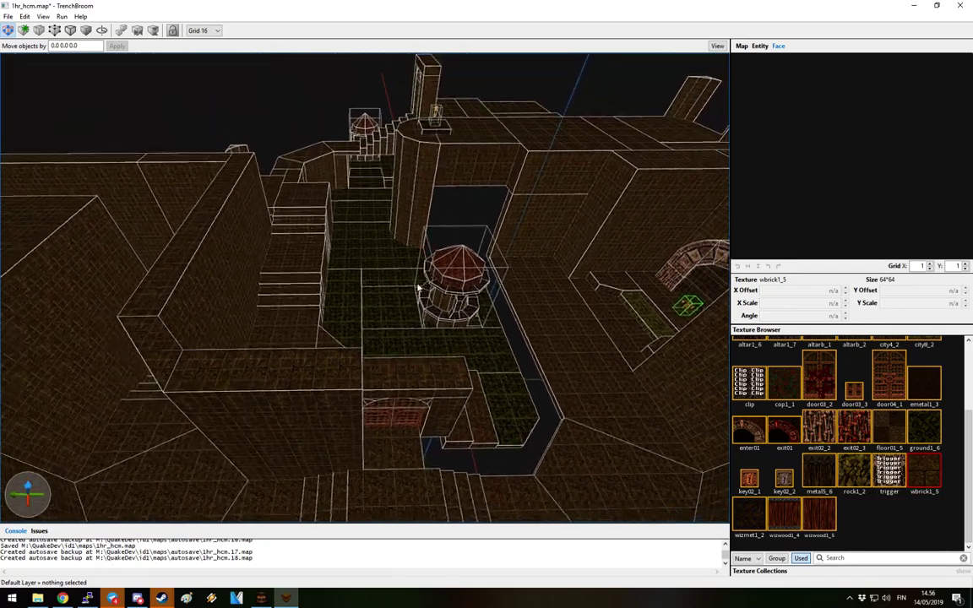
left_click(168, 349)
key("ctrl+d")
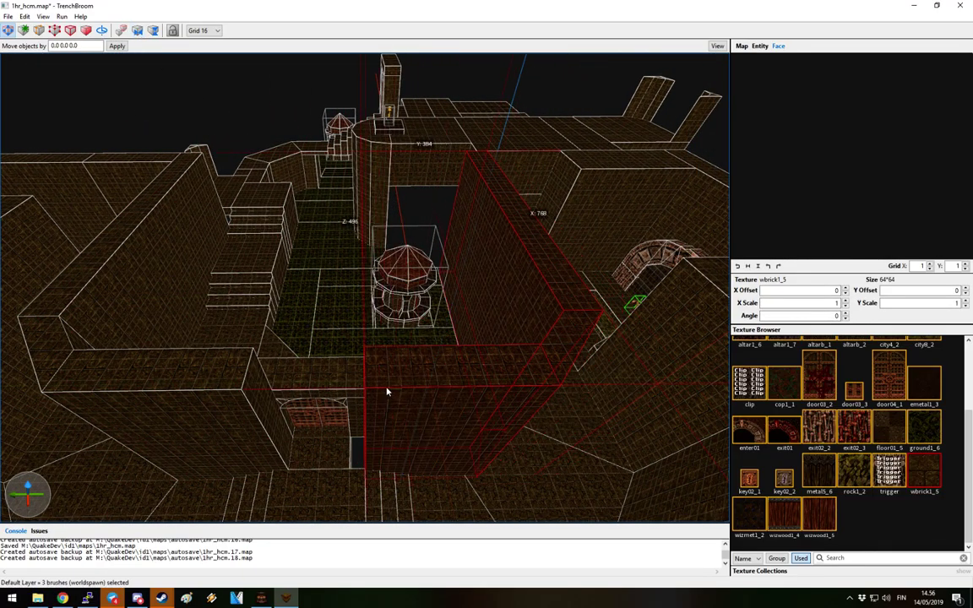
Draw a 64-unit-deep wbrick1_5 brush in the gap above the gate between the two mirrored walls
scroll(388, 392, "up", 4)
right_click_drag(391, 363, 170, 367)
key("Escape")
left_click_drag(234, 329, 454, 390)
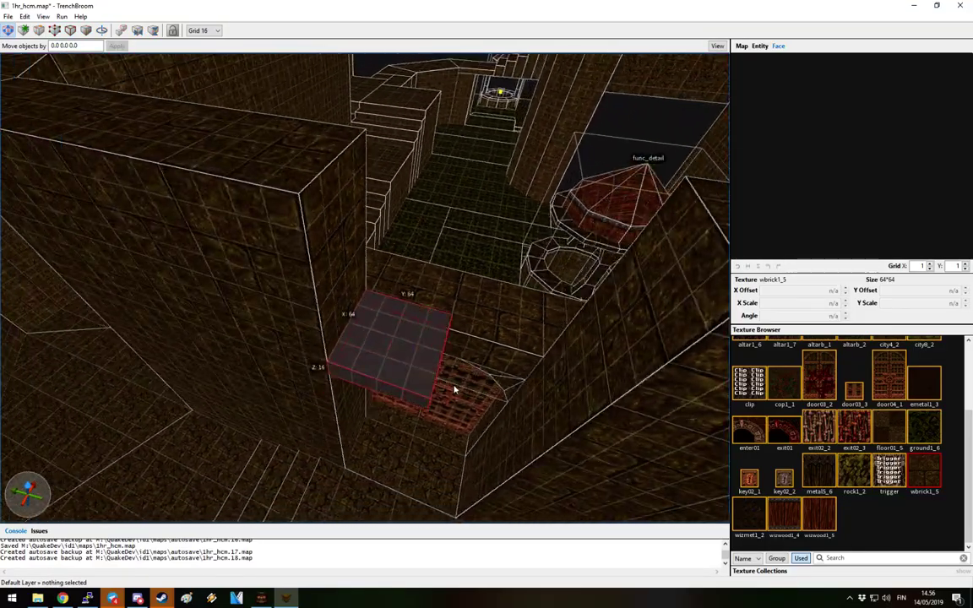
key("Escape")
Close off the open end of the lower passage with a wbrick1_5 wall 192 units wide and 64 units thick
scroll(591, 304, "down", 10)
mouse_move(604, 256)
right_mouse_down()
mouse_move(591, 304)
mouse_move(560, 348)
mouse_move(532, 358)
mouse_move(428, 295)
mouse_move(259, 311)
mouse_move(185, 348)
mouse_move(579, 345)
mouse_move(424, 358)
mouse_move(560, 377)
mouse_move(342, 369)
mouse_move(423, 343)
mouse_move(438, 315)
mouse_move(462, 343)
mouse_move(565, 317)
mouse_move(495, 330)
mouse_move(464, 265)
mouse_move(404, 316)
mouse_move(524, 335)
mouse_move(485, 362)
mouse_move(278, 316)
right_mouse_up()
scroll(428, 295, "up", 10)
scroll(579, 345, "down", 5)
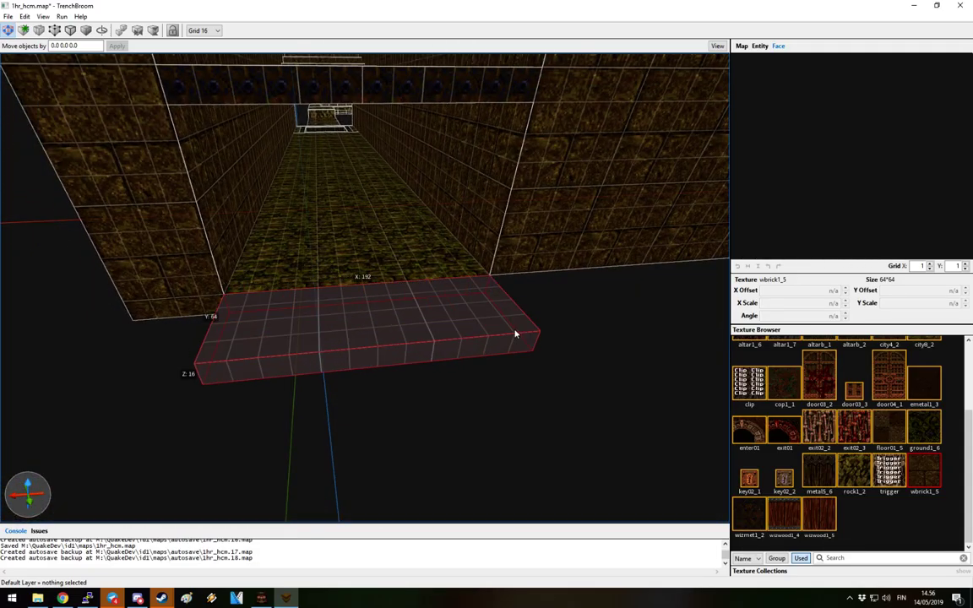
left_click_drag(515, 334, 515, 335)
right_click_drag(515, 335, 461, 477)
right_click_drag(515, 457, 462, 382)
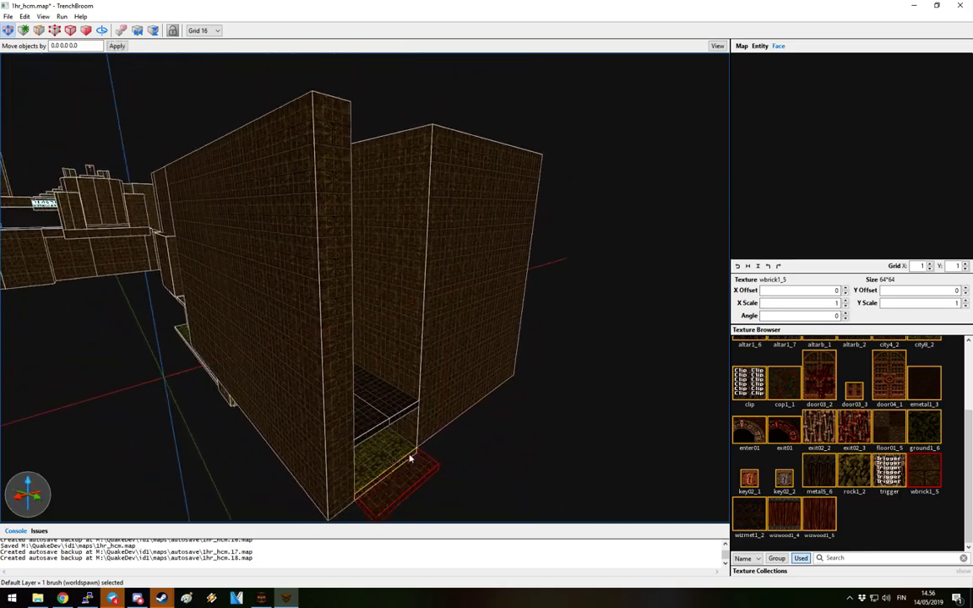
key("Escape")
Select the prototype spike-trap doorway with its two func_door spikes and func_detail frame, and place it in the lower passage
right_click_drag(455, 121, 233, 350)
mouse_move(185, 320)
left_mouse_down()
mouse_move(317, 351)
mouse_move(147, 340)
left_mouse_up()
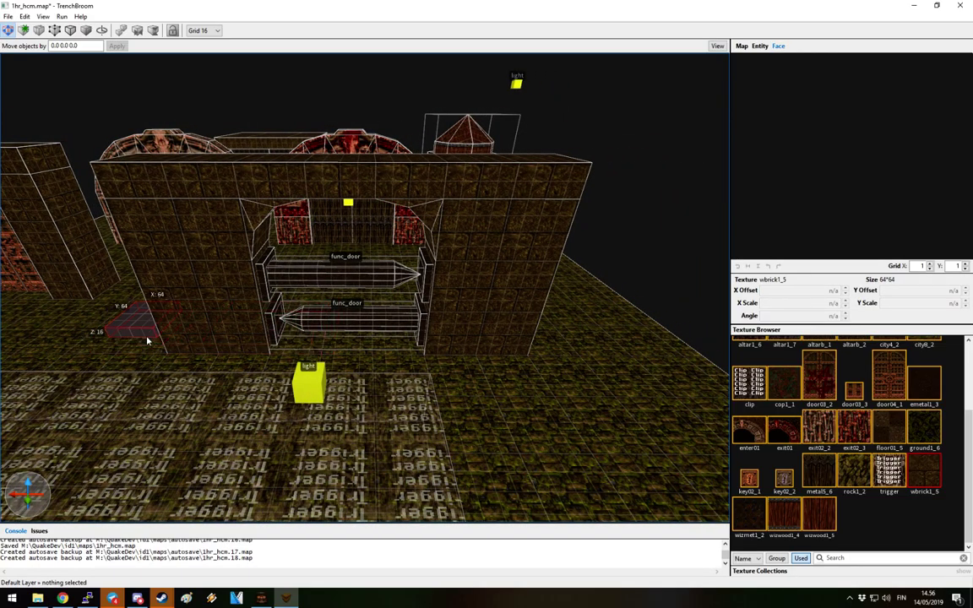
key("Escape")
scroll(259, 389, "up", 3)
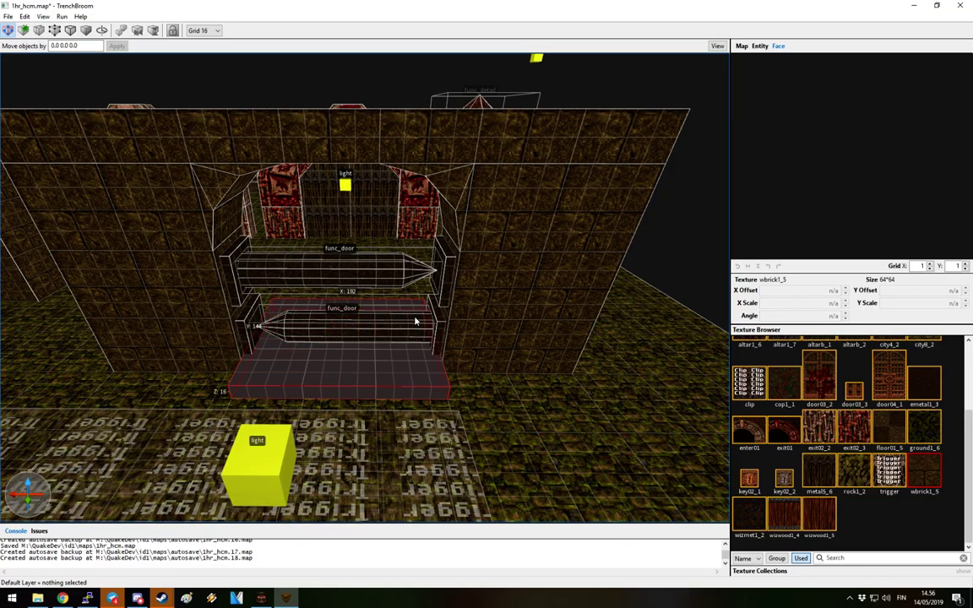
left_click(500, 285)
mouse_move(396, 278)
right_mouse_down()
mouse_move(553, 287)
mouse_move(355, 308)
mouse_move(330, 361)
mouse_move(384, 378)
mouse_move(387, 413)
mouse_move(356, 495)
mouse_move(397, 402)
mouse_move(437, 411)
mouse_move(337, 266)
right_mouse_up()
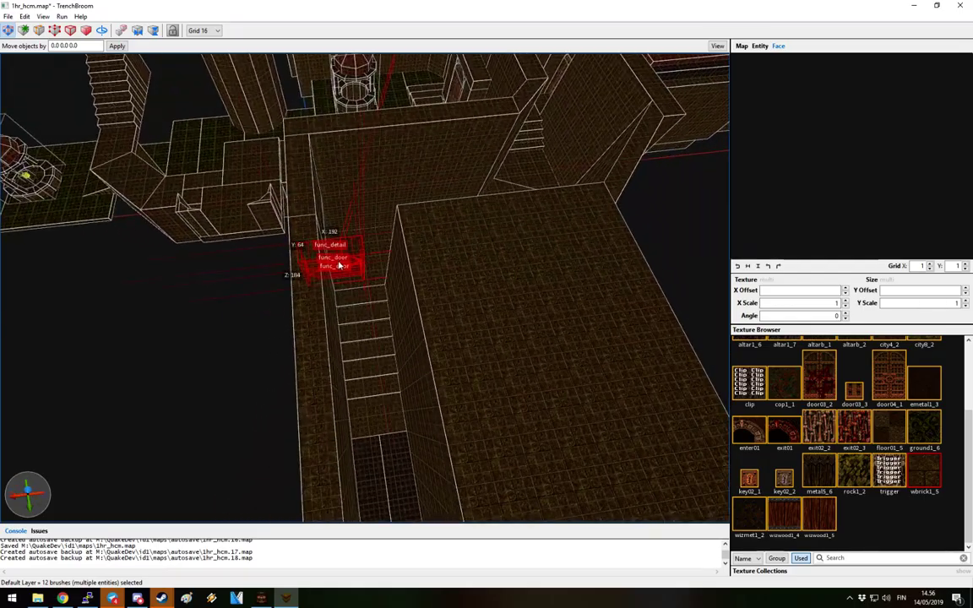
mouse_move(432, 429)
right_mouse_down()
mouse_move(491, 493)
mouse_move(529, 458)
mouse_move(366, 445)
mouse_move(384, 438)
mouse_move(396, 352)
mouse_move(501, 231)
mouse_move(501, 469)
mouse_move(560, 463)
mouse_move(545, 465)
mouse_move(465, 265)
mouse_move(489, 308)
mouse_move(449, 287)
right_mouse_up()
mouse_move(451, 244)
right_mouse_down()
mouse_move(459, 252)
mouse_move(391, 372)
mouse_move(317, 337)
mouse_move(283, 365)
mouse_move(395, 320)
mouse_move(388, 393)
mouse_move(468, 256)
mouse_move(403, 265)
mouse_move(456, 343)
mouse_move(548, 298)
mouse_move(560, 269)
mouse_move(595, 315)
right_mouse_up()
Raise the 192 by 64 unit wbrick1_5 brush above the spike-trap doorway to about 368 units, up to the passage walls' top
mouse_move(681, 359)
right_mouse_down()
mouse_move(316, 384)
mouse_move(369, 308)
right_mouse_up()
left_click_drag(369, 307, 447, 112, "shift")
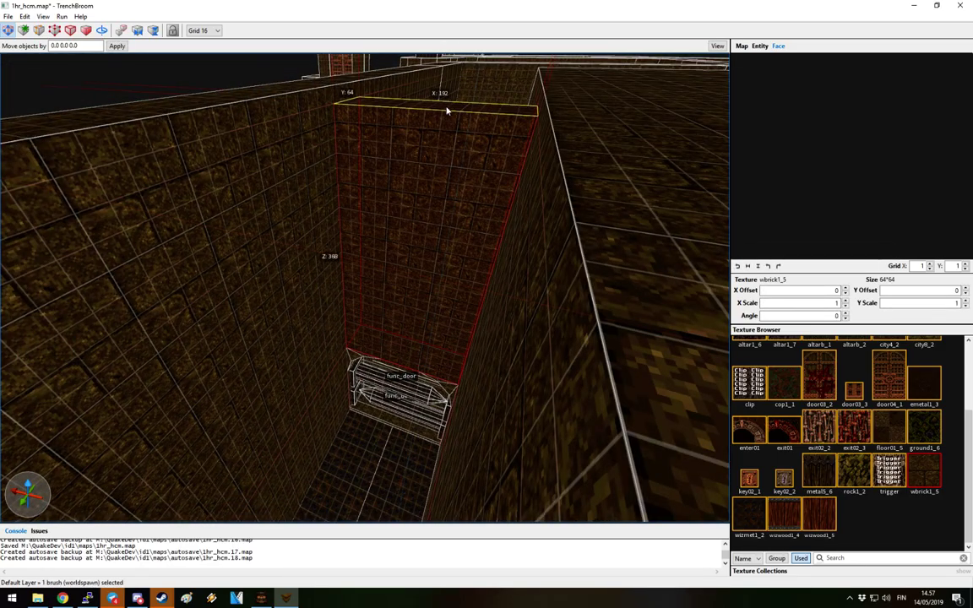
key("Escape")
mouse_move(451, 95)
right_mouse_down()
mouse_move(338, 254)
mouse_move(332, 363)
mouse_move(387, 302)
mouse_move(152, 280)
mouse_move(373, 332)
mouse_move(387, 314)
right_mouse_up()
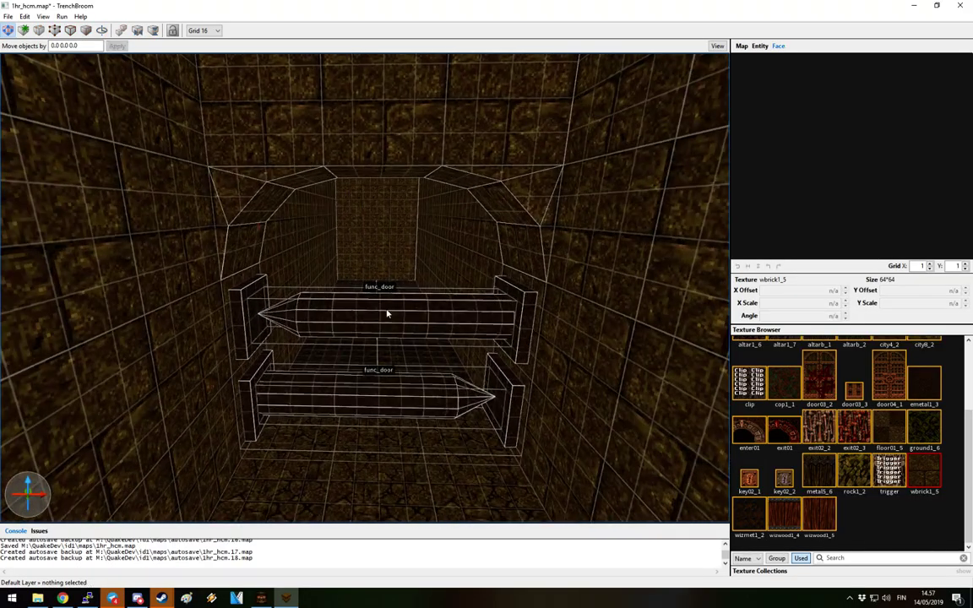
Inspect the targetname and spawnflags of the two func_door spikes in the trap doorway
left_click(760, 47)
scroll(806, 133, "down", 1)
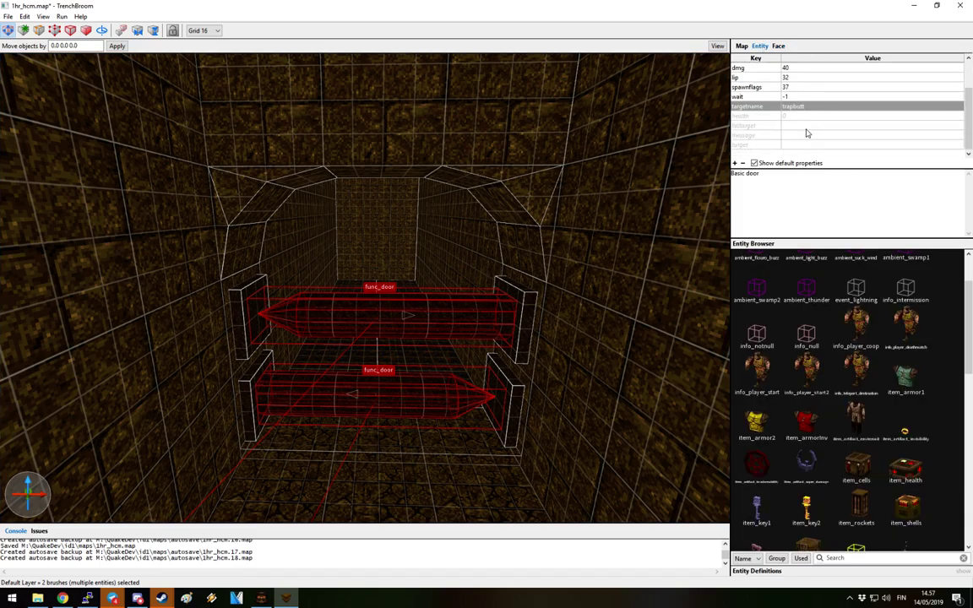
scroll(601, 239, "down", 4)
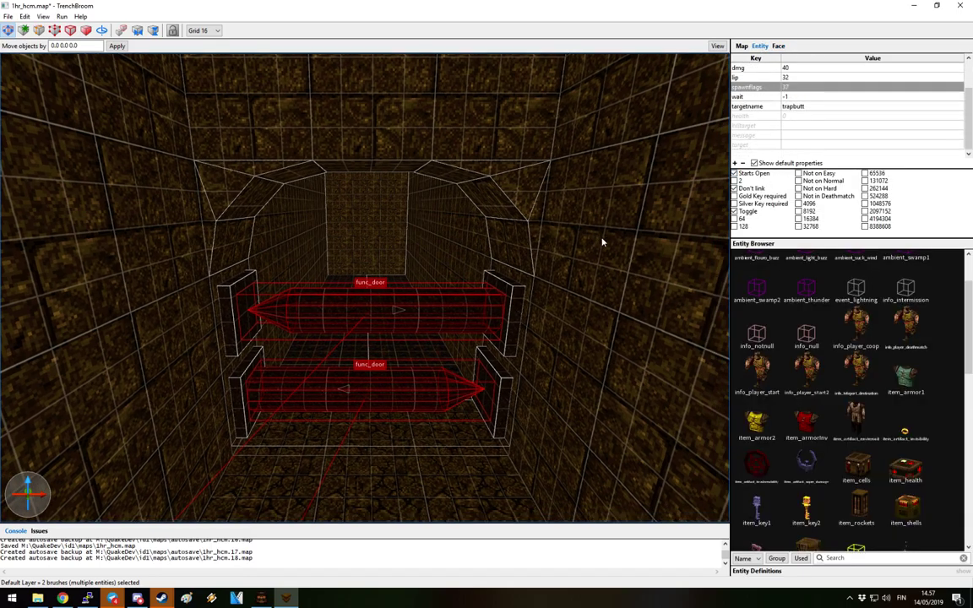
key("Escape")
Select the prototype trap button with its clip func_detail surround and light, and move the assembly to the passage's end wall
right_click_drag(601, 276, 409, 319)
scroll(487, 278, "down", 3)
scroll(486, 278, "up", 4)
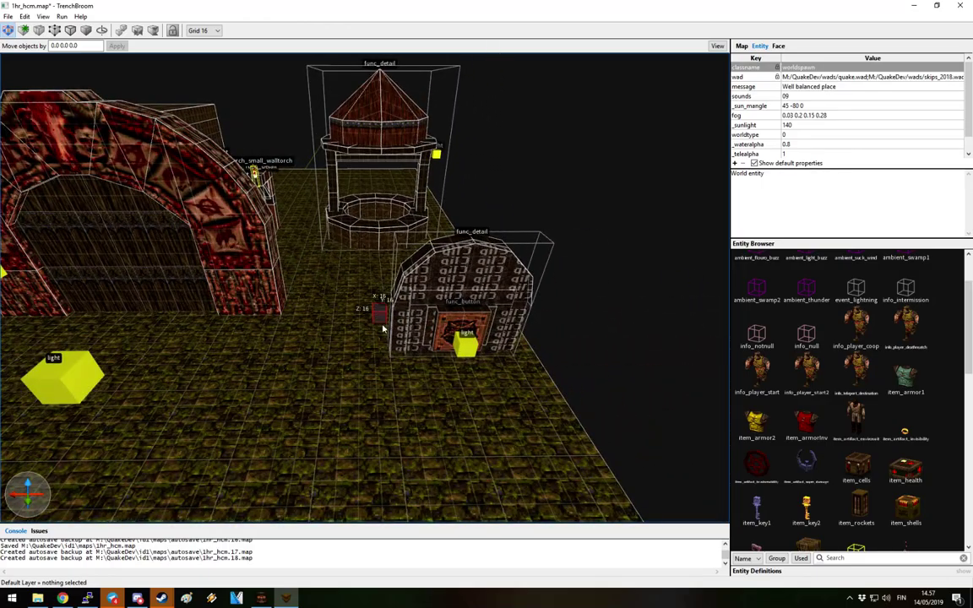
key("ctrl+z")
mouse_move(543, 268)
right_mouse_down()
mouse_move(550, 259)
mouse_move(230, 343)
mouse_move(661, 308)
mouse_move(680, 375)
right_mouse_up()
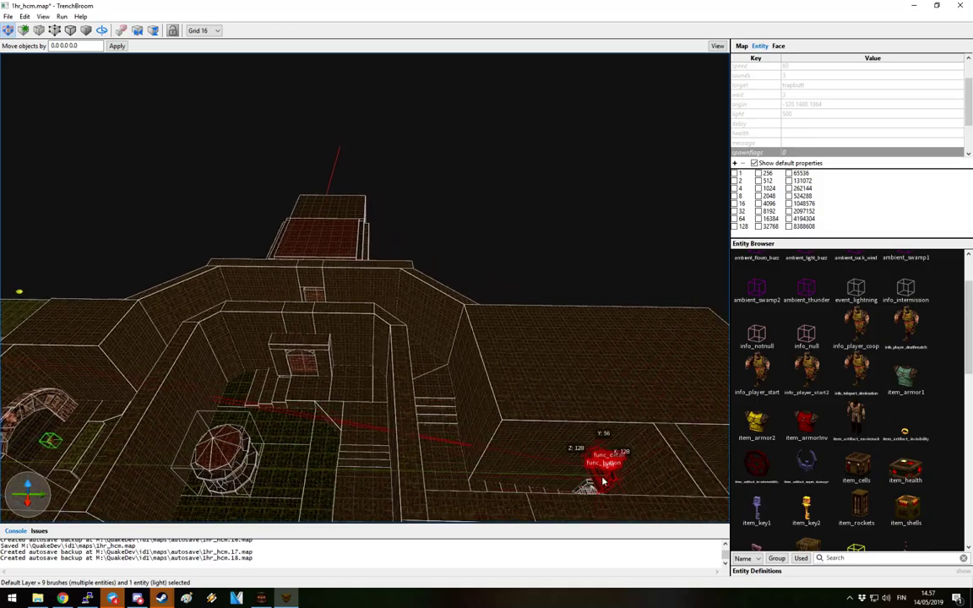
right_click_drag(594, 489, 405, 338)
mouse_move(245, 355)
right_mouse_down()
mouse_move(475, 356)
mouse_move(445, 349)
mouse_move(429, 365)
mouse_move(463, 256)
right_mouse_up()
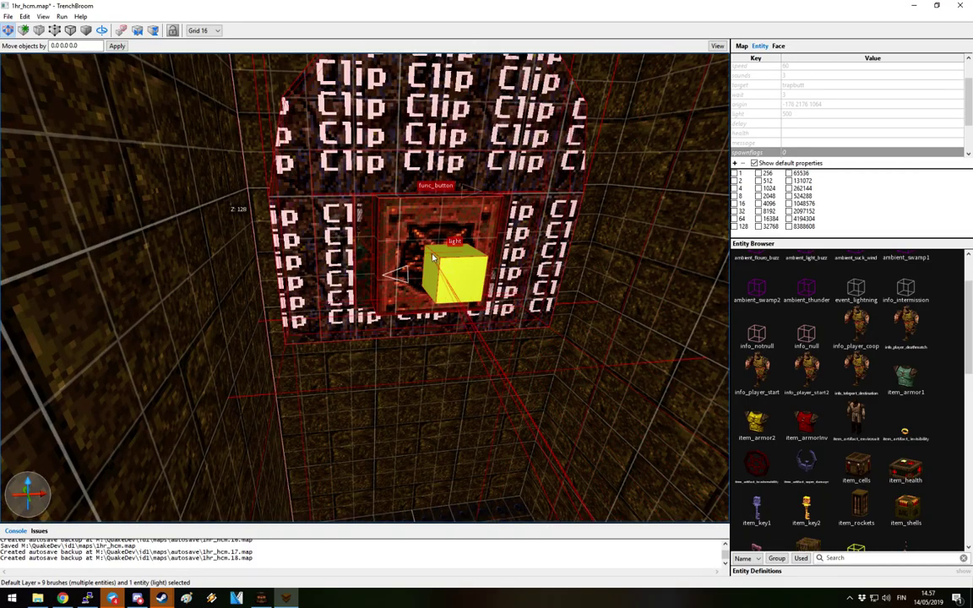
right_click_drag(440, 302, 441, 182)
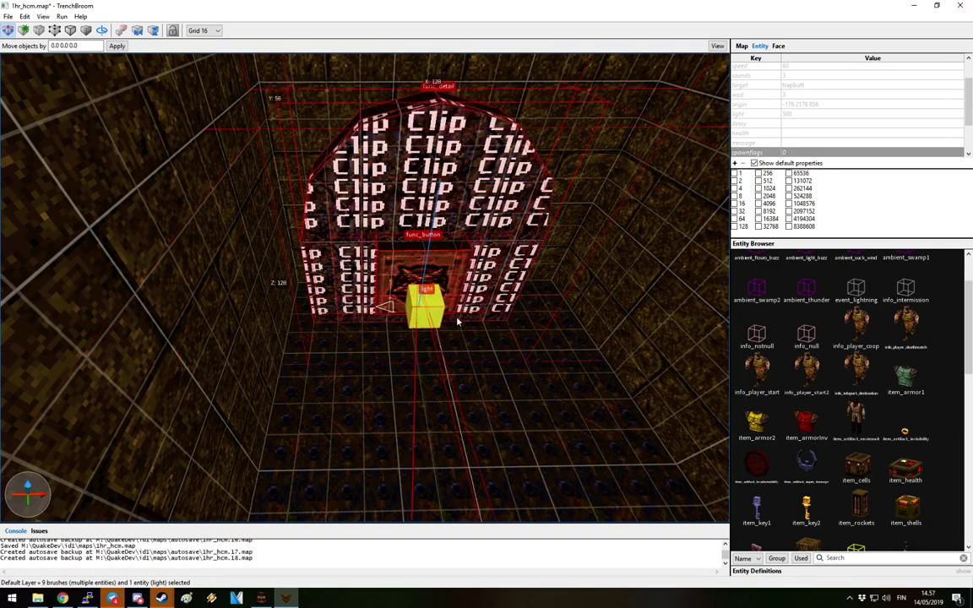
mouse_move(463, 316)
right_mouse_down()
mouse_move(445, 298)
mouse_move(353, 262)
mouse_move(332, 324)
mouse_move(352, 280)
mouse_move(426, 374)
mouse_move(440, 343)
right_mouse_up()
scroll(440, 343, "up", 4)
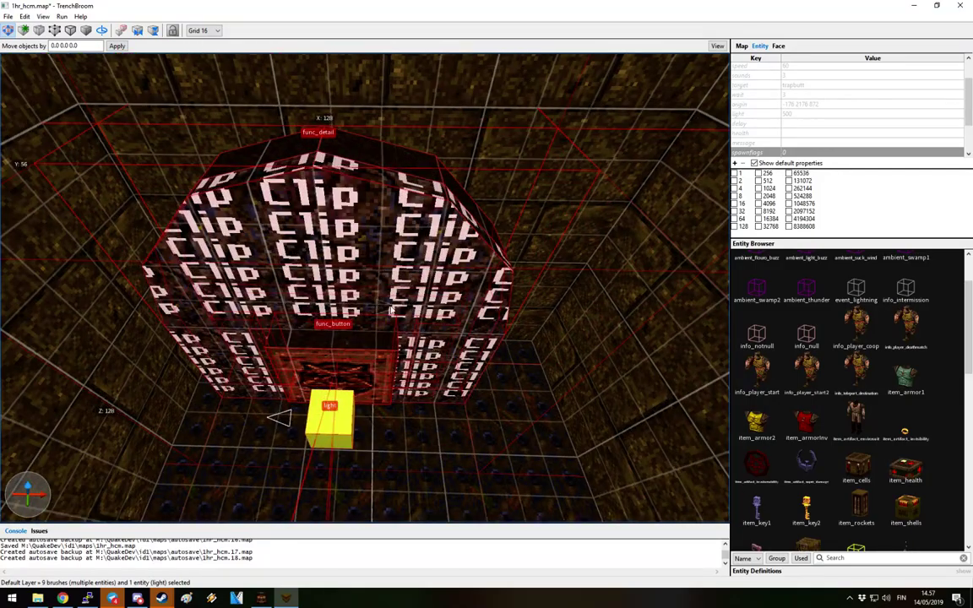
right_click_drag(383, 294, 394, 256)
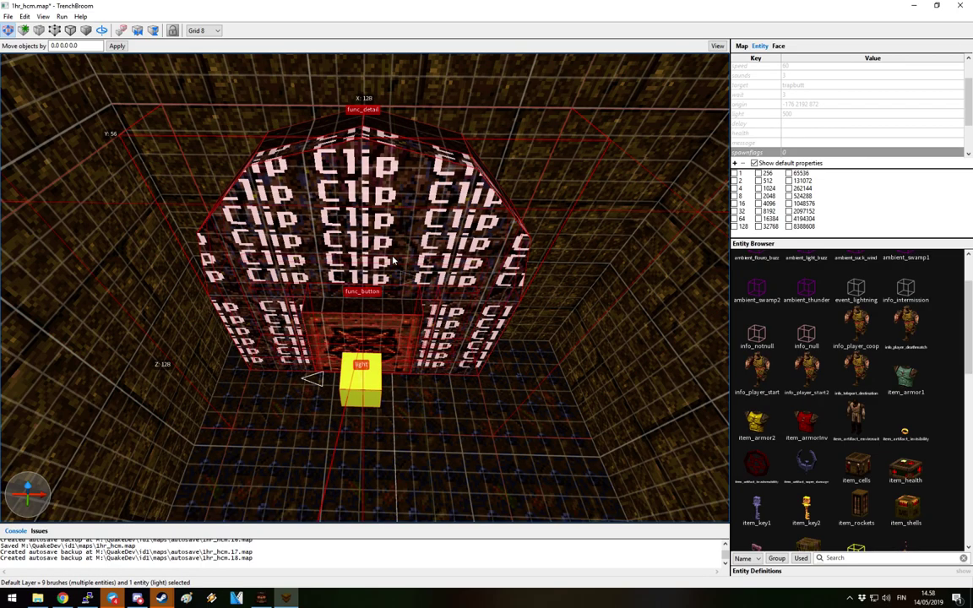
key("bracketright")
key("bracketright")
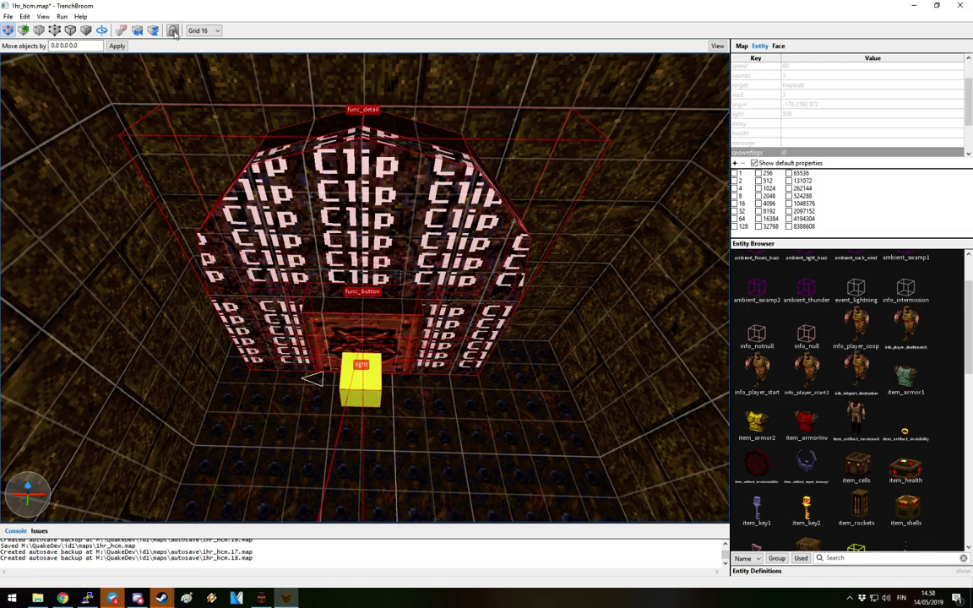
right_click_drag(330, 301, 346, 301)
key("Escape")
Create a 192-unit-wide emetal1_3 brush under the button's floor, against the end wall of the passage
right_click_drag(437, 371, 508, 257)
scroll(495, 306, "down", 5)
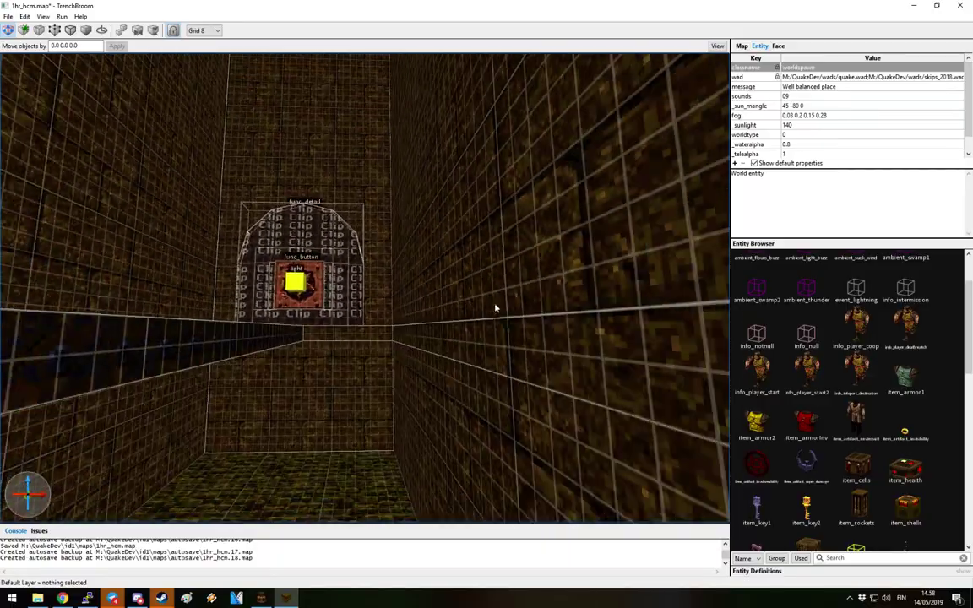
scroll(493, 319, "up", 8)
mouse_move(462, 337)
right_mouse_down()
mouse_move(423, 278)
mouse_move(456, 326)
mouse_move(471, 271)
right_mouse_up()
scroll(473, 267, "up", 2)
left_click(343, 266)
mouse_move(487, 310)
right_mouse_down()
mouse_move(341, 308)
mouse_move(410, 292)
right_mouse_up()
key("Escape")
left_click(778, 46)
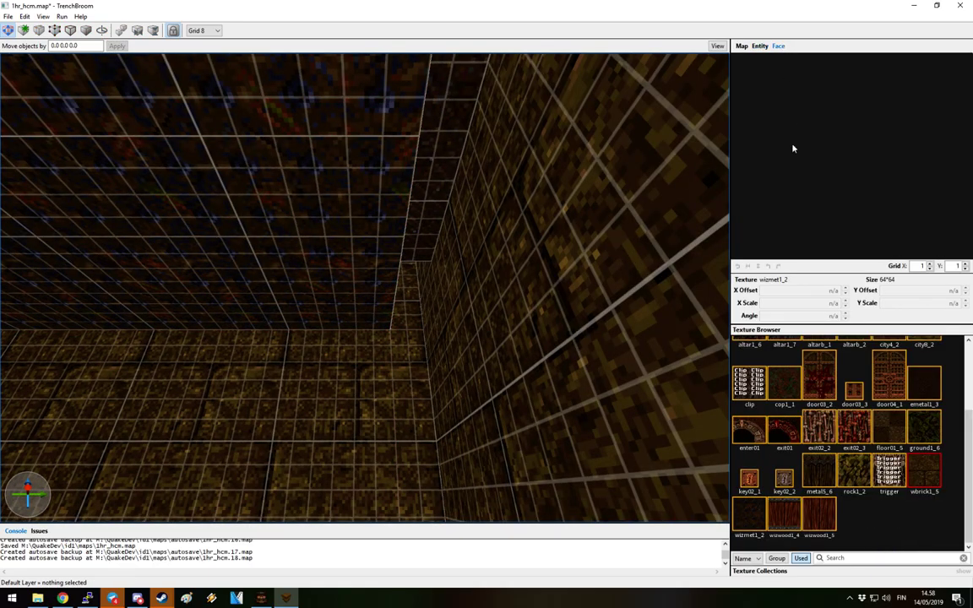
right_click_drag(515, 328, 460, 305)
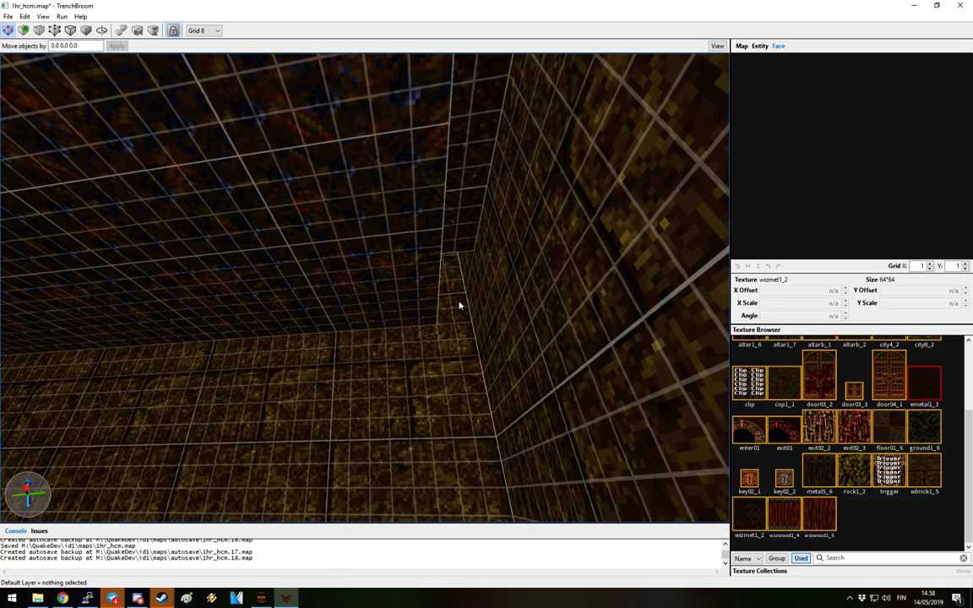
mouse_move(457, 199)
right_mouse_down()
mouse_move(630, 250)
mouse_move(277, 134)
right_mouse_up()
mouse_move(276, 134)
left_mouse_down("shift")
mouse_move(282, 178)
mouse_move(311, 176)
left_mouse_up("shift")
right_click_drag(311, 175, 183, 150)
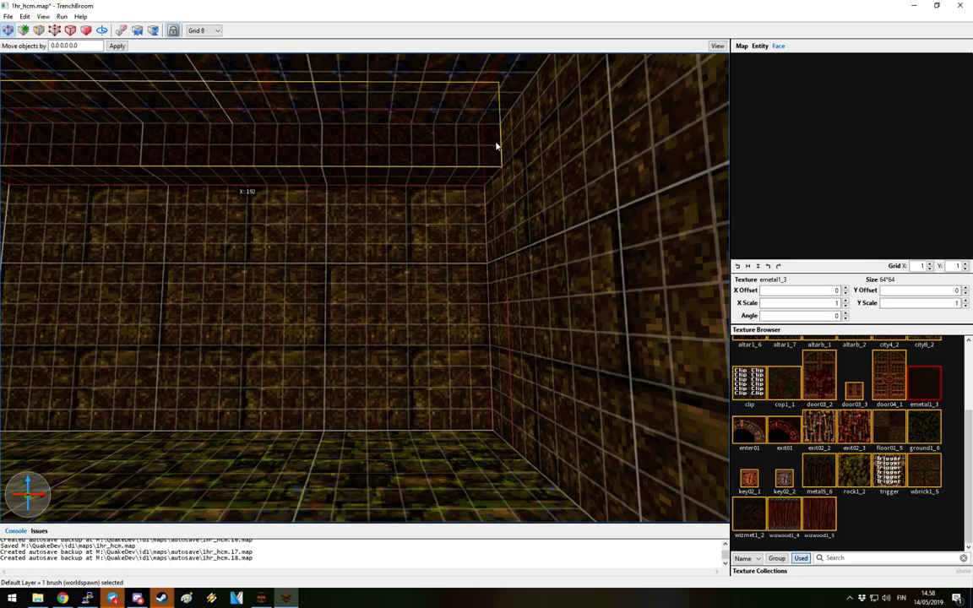
Lower the wall-side bottom edge of the new emetal1_3 brush to give it a sloped underside
key("e")
left_click_drag(249, 193, 250, 220)
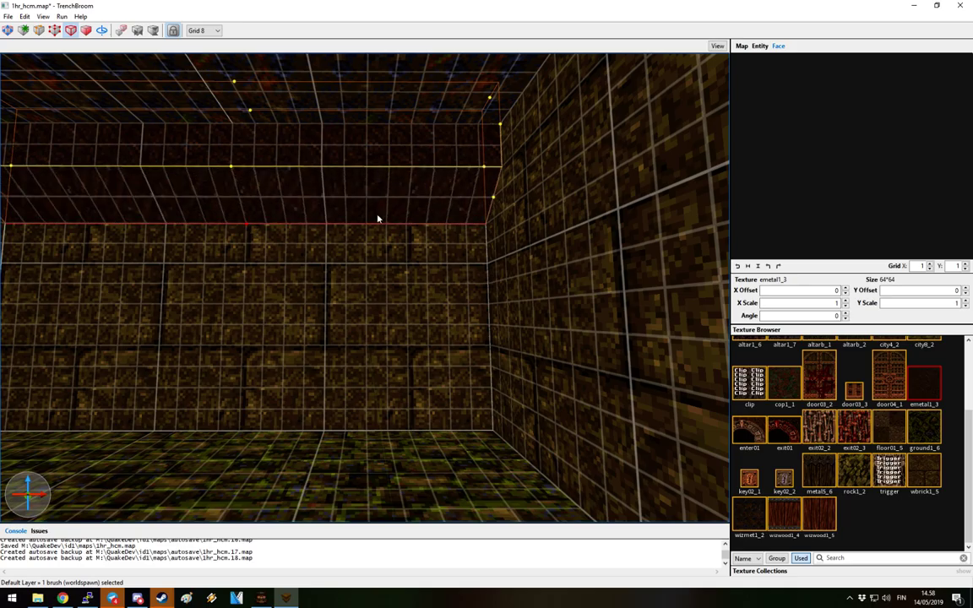
mouse_move(377, 217)
right_mouse_down()
mouse_move(428, 259)
mouse_move(460, 363)
mouse_move(453, 311)
mouse_move(420, 305)
mouse_move(347, 365)
right_mouse_up()
key("e")
key("Escape")
Widen the lower sides of the clip func_detail brush around the trap button to both passage side walls
right_click_drag(452, 341, 403, 291)
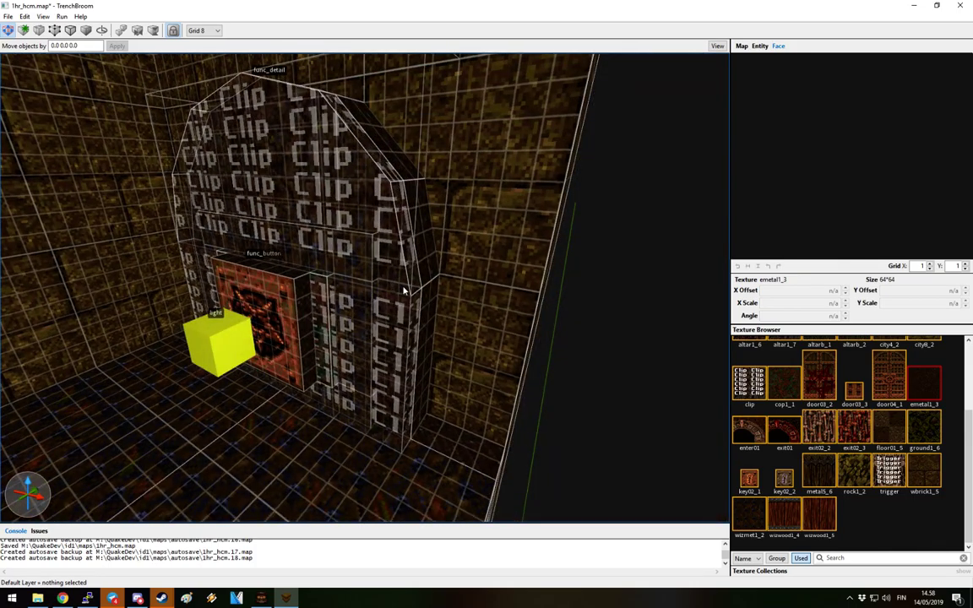
left_click(395, 324)
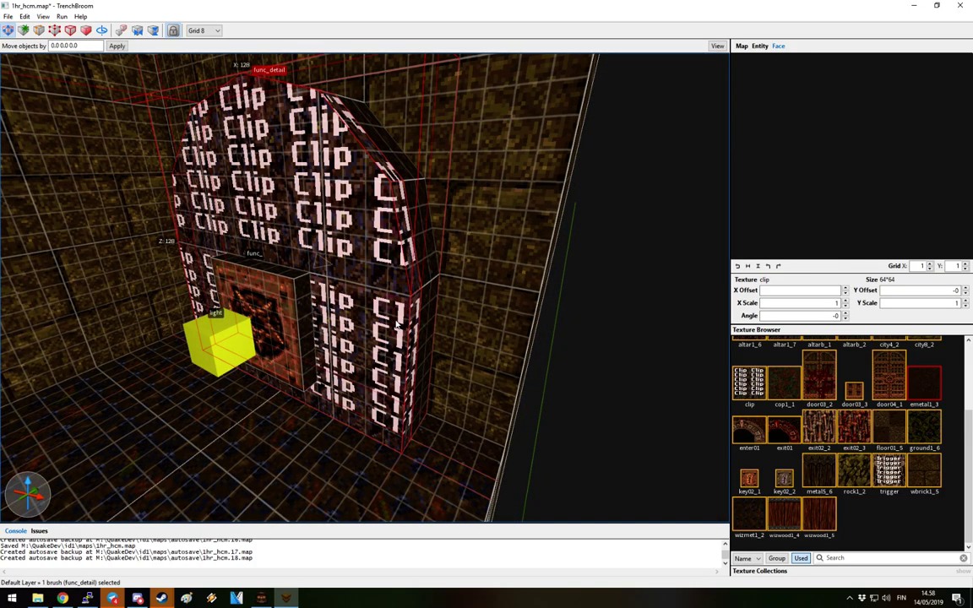
mouse_move(413, 384)
left_mouse_down()
mouse_move(471, 424)
mouse_move(502, 427)
left_mouse_up()
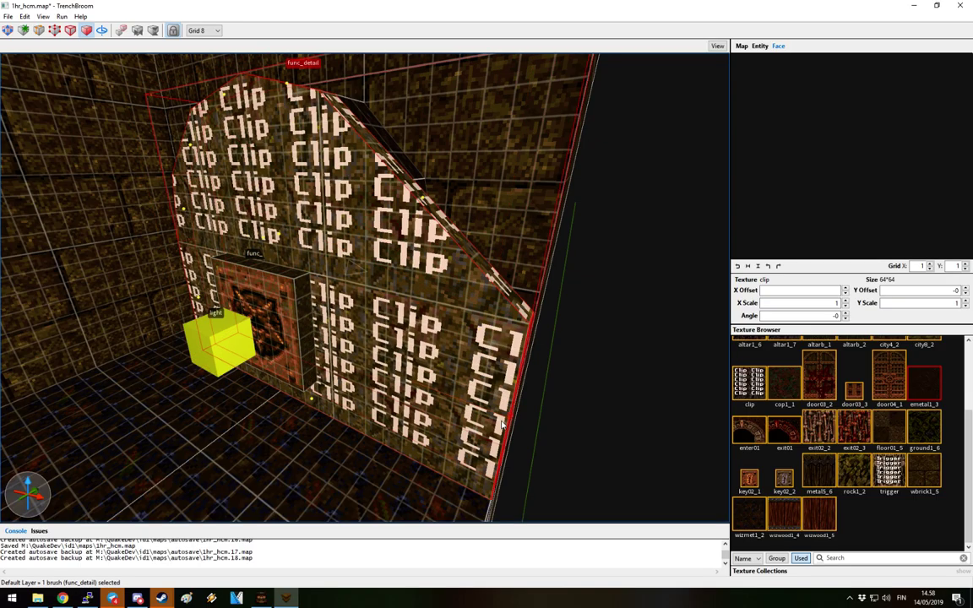
right_click_drag(488, 414, 417, 379)
left_click_drag(409, 372, 338, 372)
key("Escape")
Pull the upper slanted corner edges of the clip func_detail brush outward to the side walls on both sides
mouse_move(338, 372)
right_mouse_down()
mouse_move(438, 287)
mouse_move(308, 311)
right_mouse_up()
scroll(439, 287, "down", 5)
left_click(309, 311)
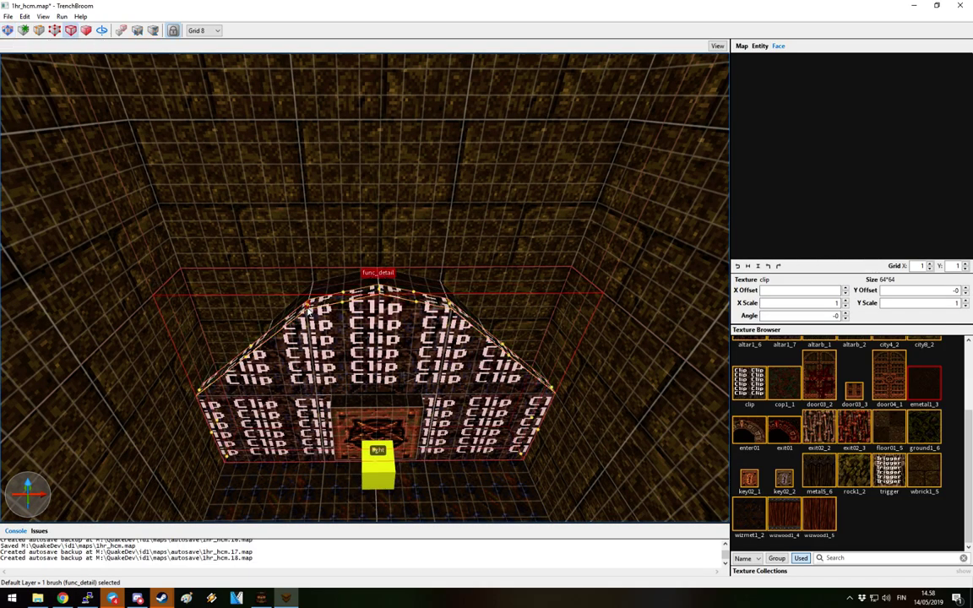
left_click_drag(309, 311, 166, 310)
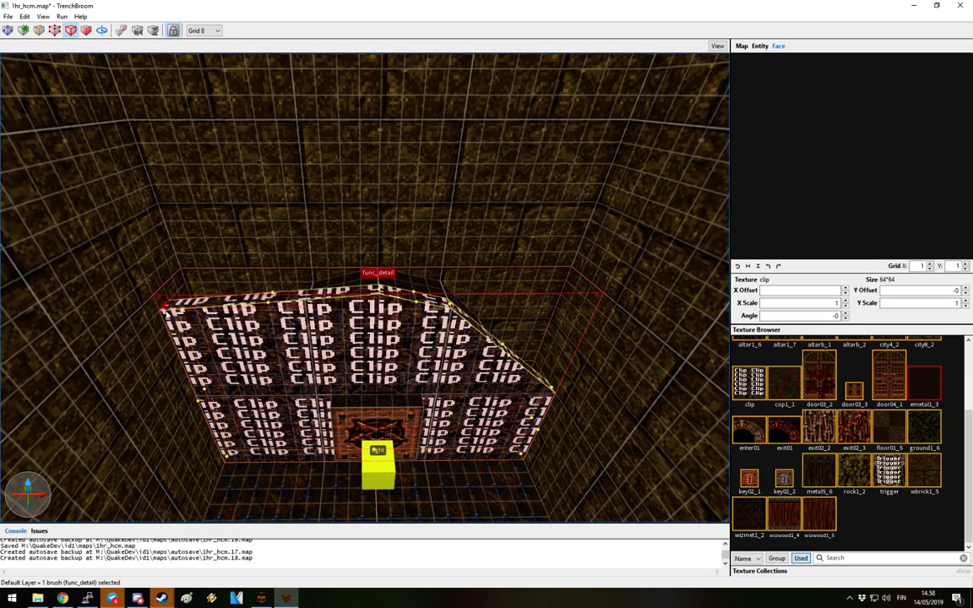
left_click_drag(471, 312, 591, 312)
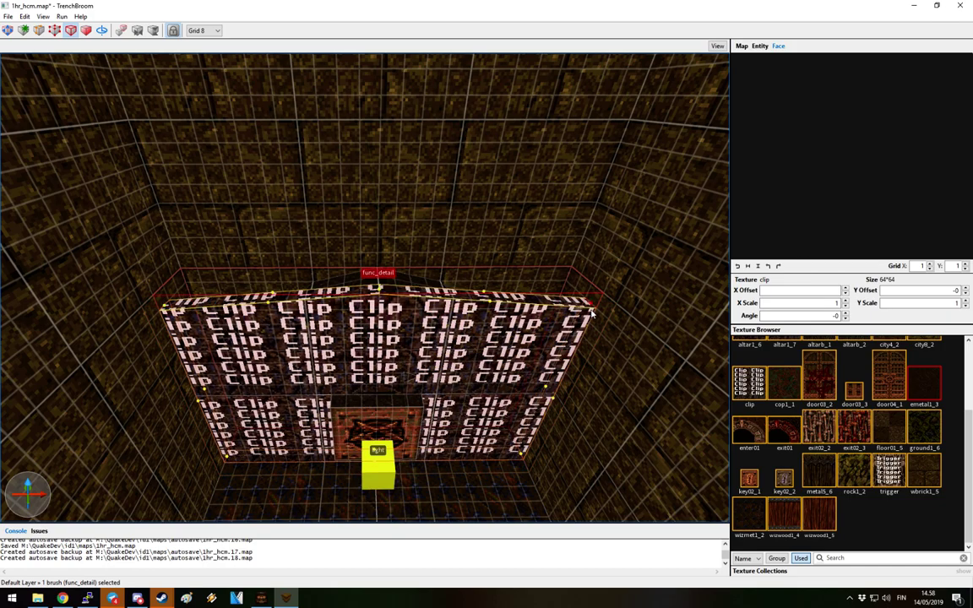